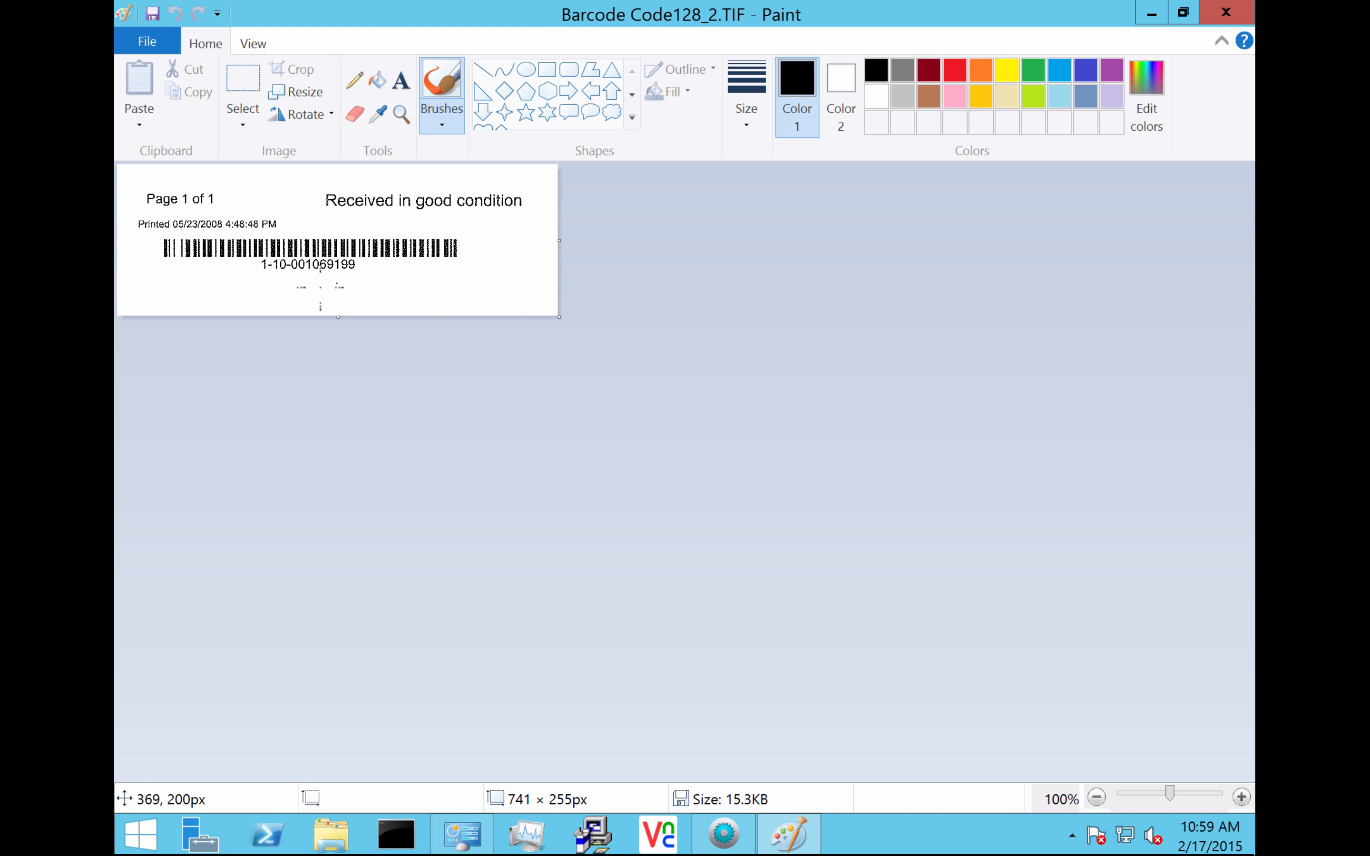
Step: Switch to Drivve Image and add a profile named "Bill of Lading" with the description "Recognize the barcode and batch scan"
left_click(724, 834)
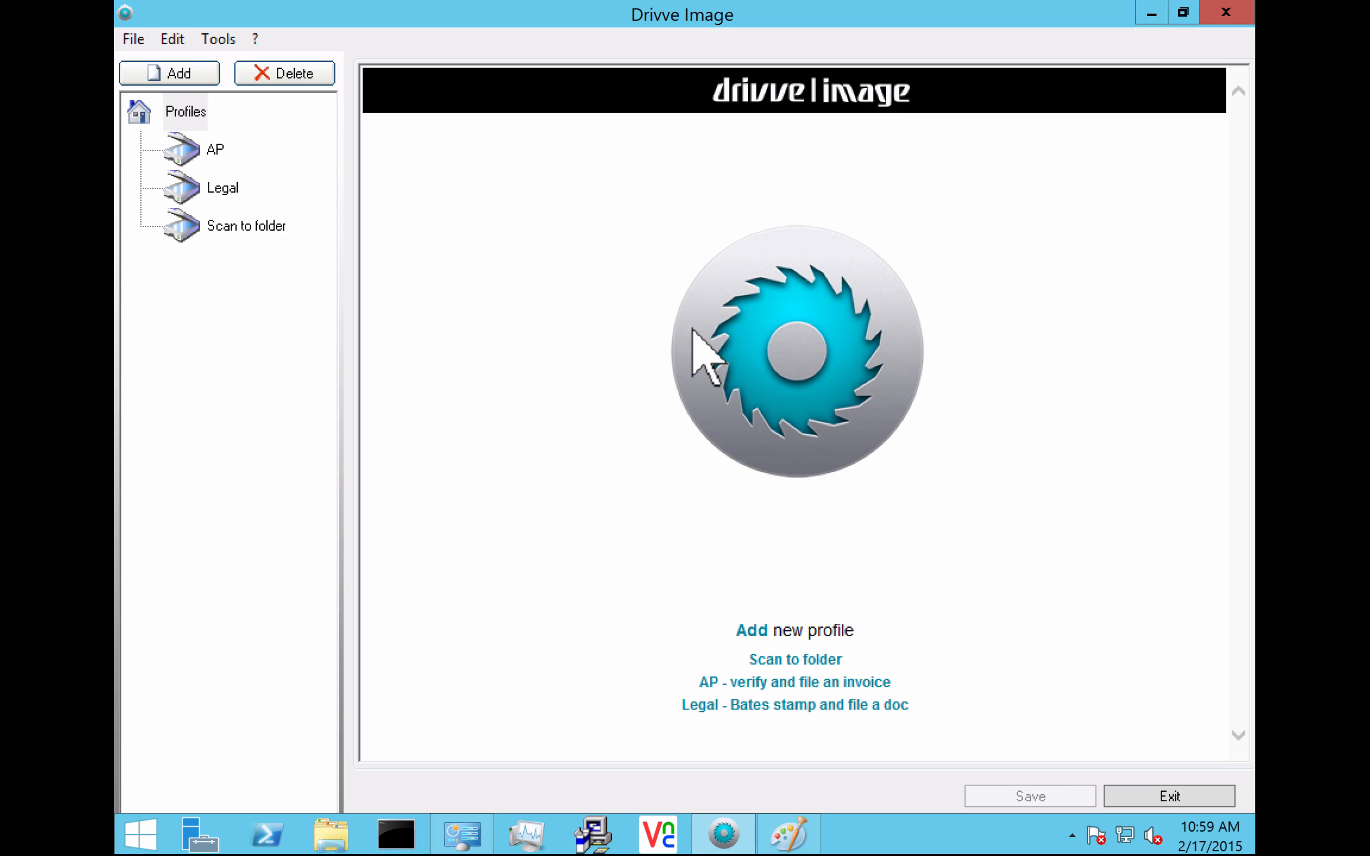
left_click(189, 78)
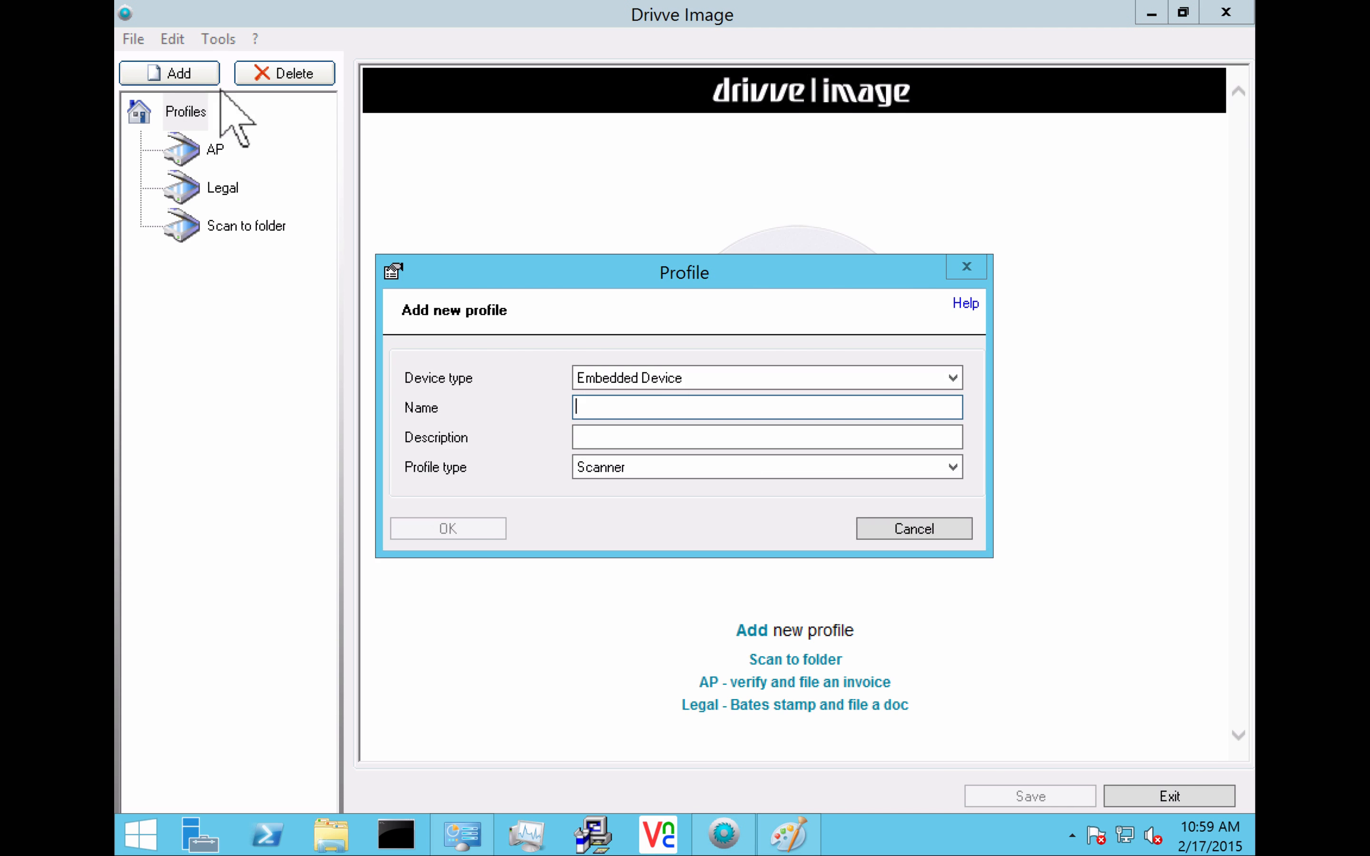
type("Bi")
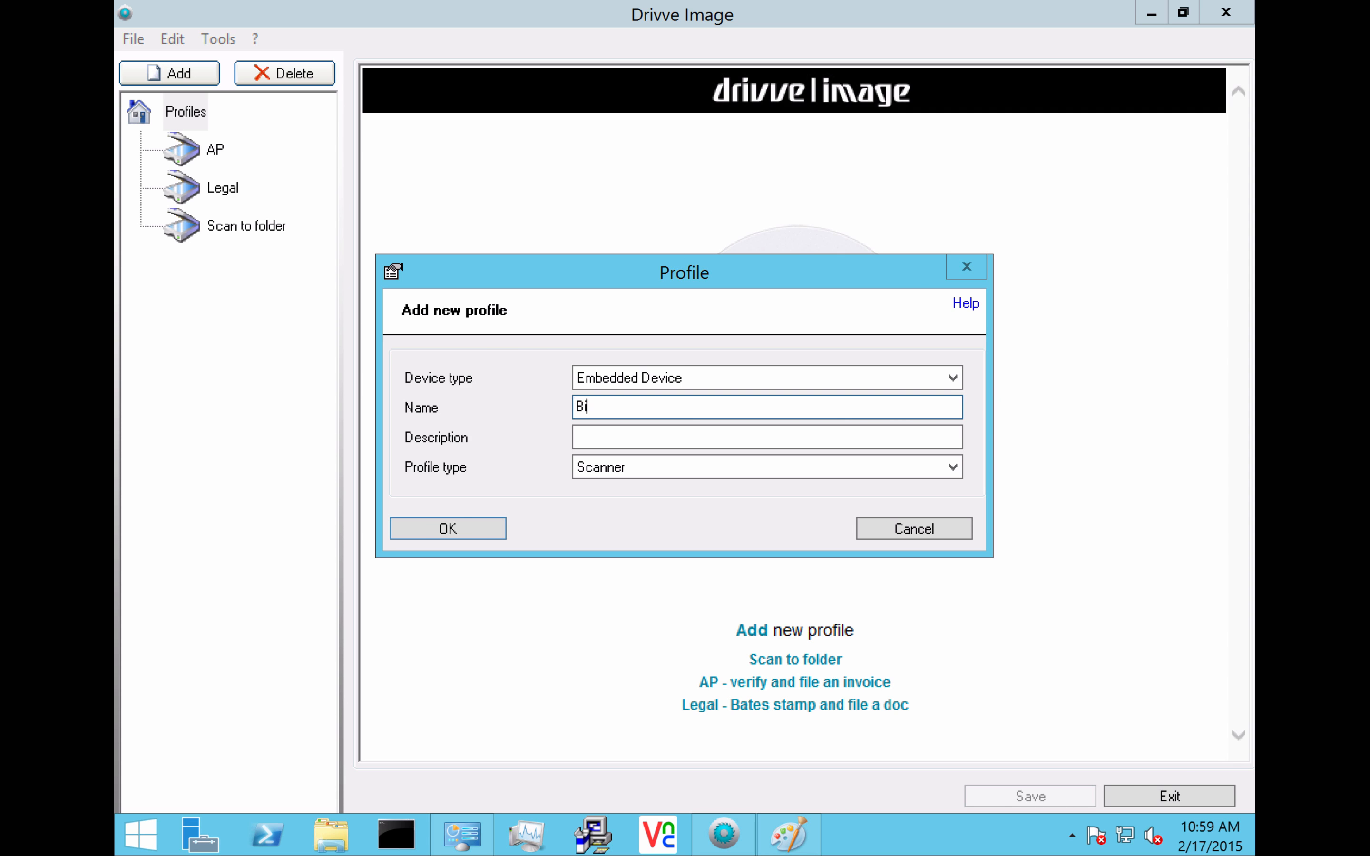
type("ll of Lading")
key("Tab")
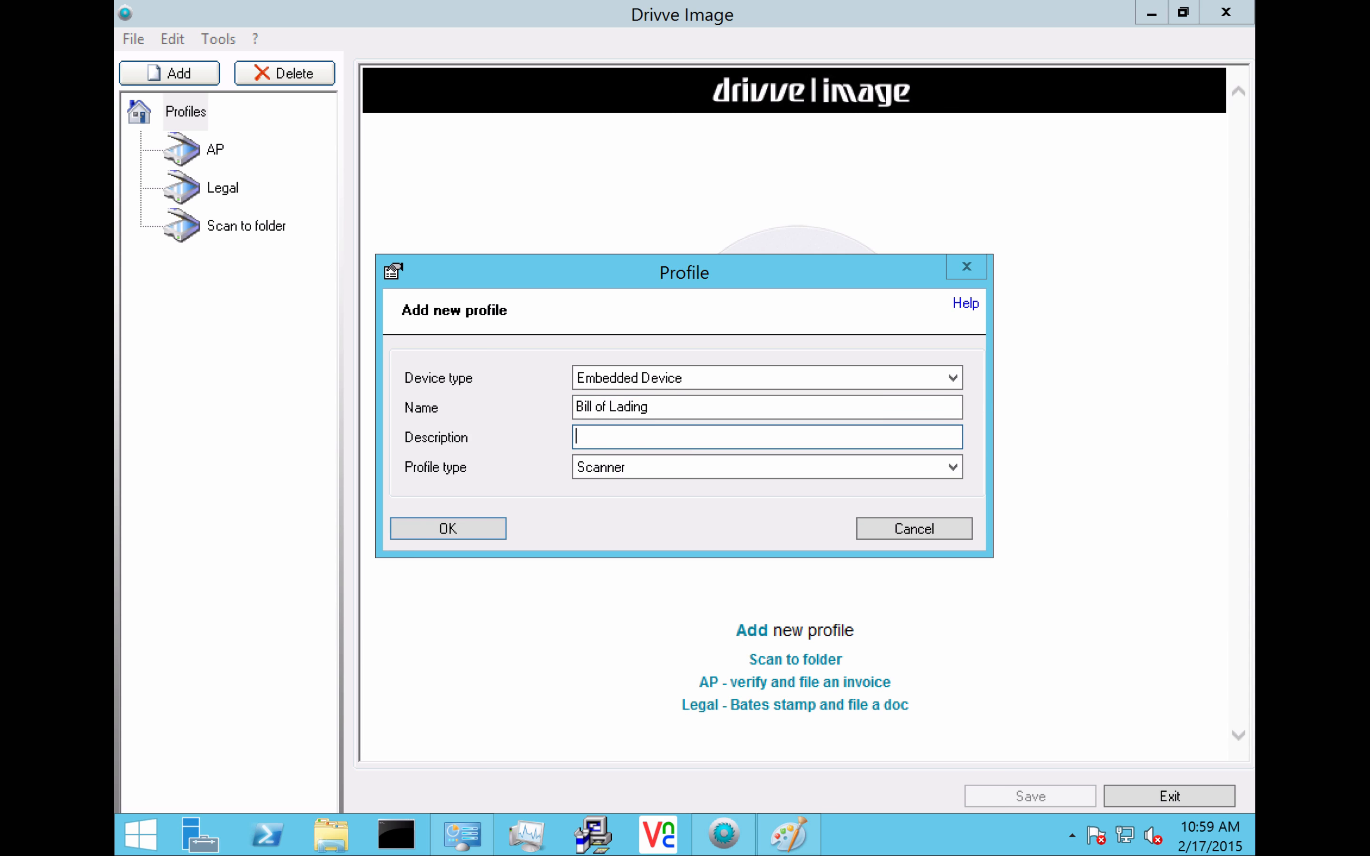
type("Recognize the barcode and bat")
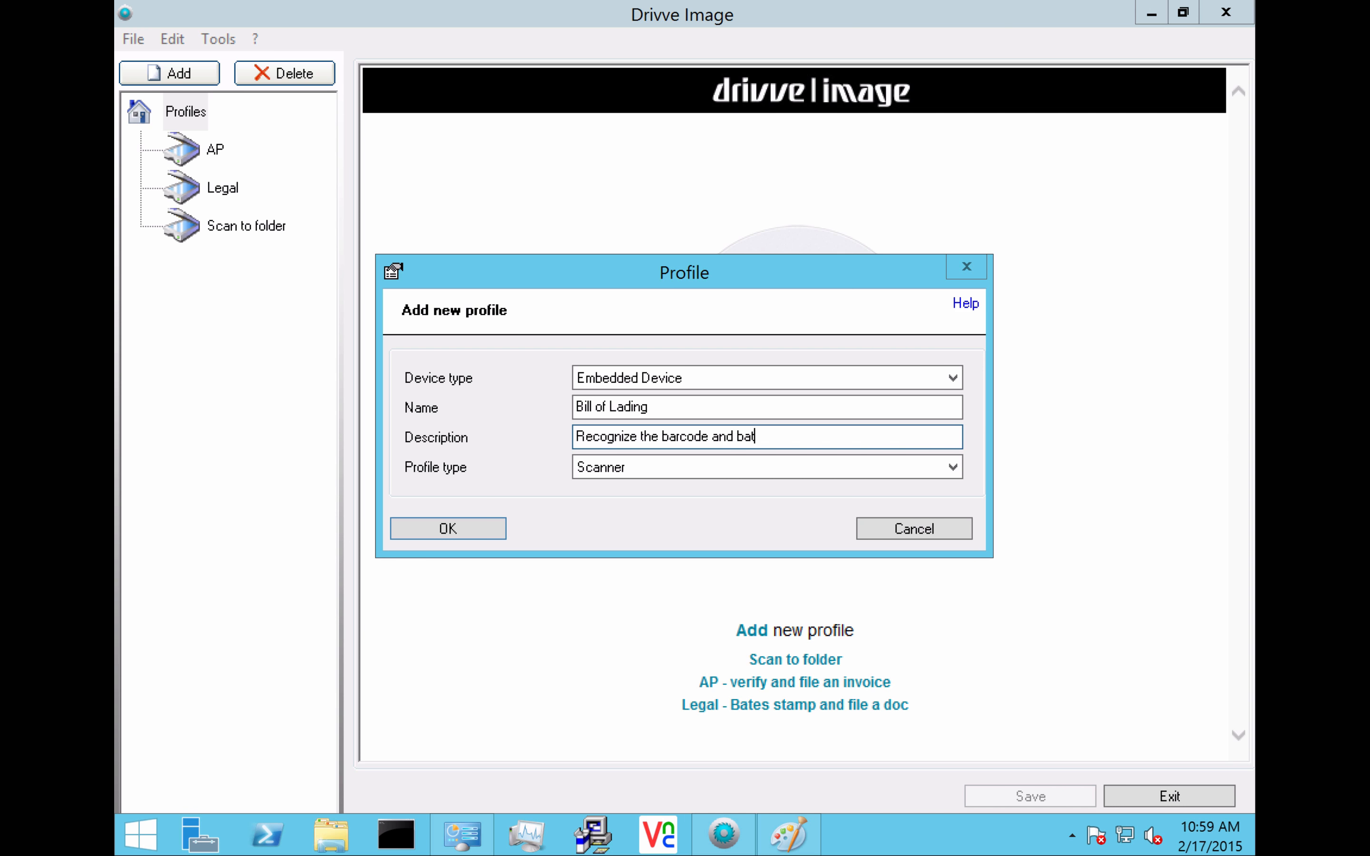
type("ch scan")
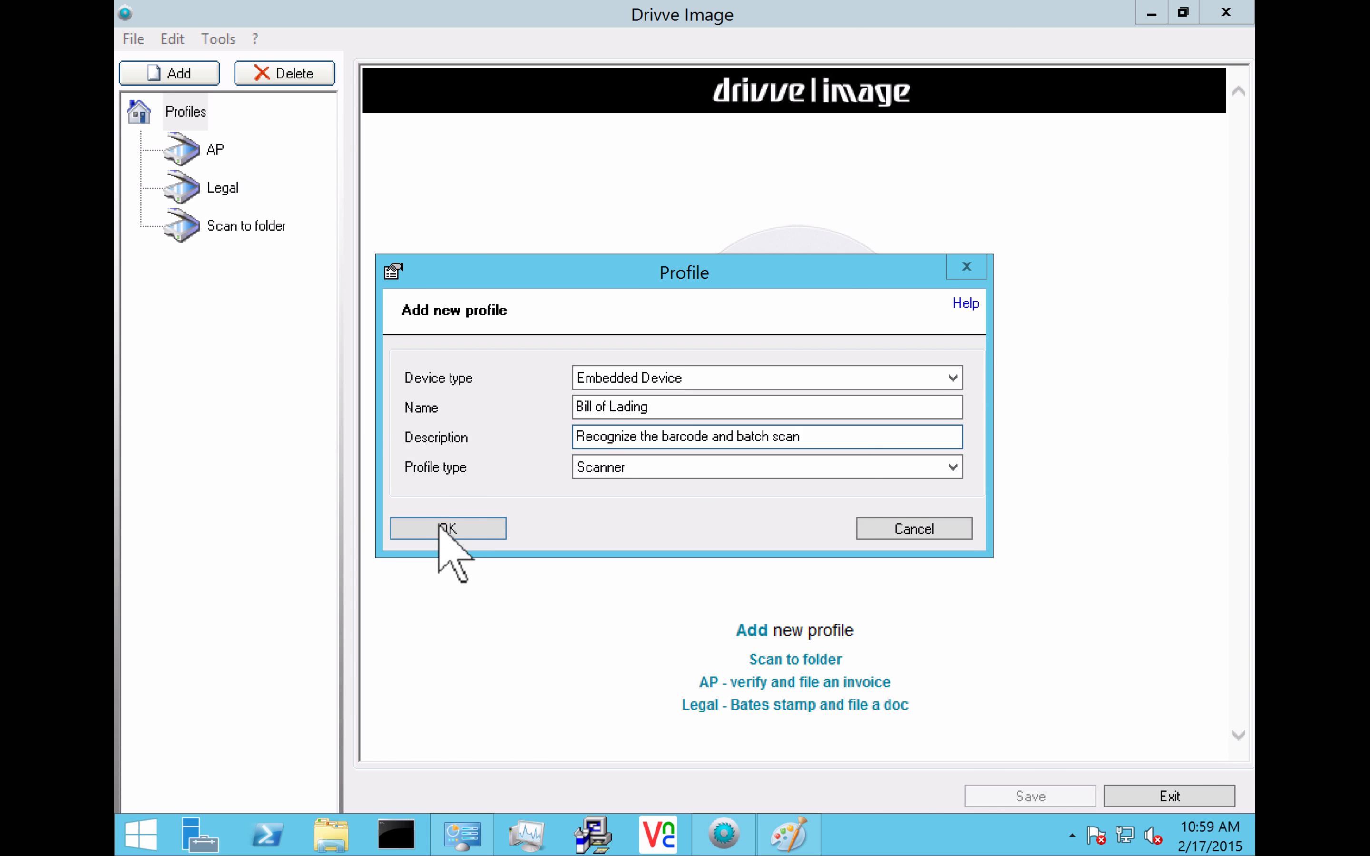
left_click(438, 523)
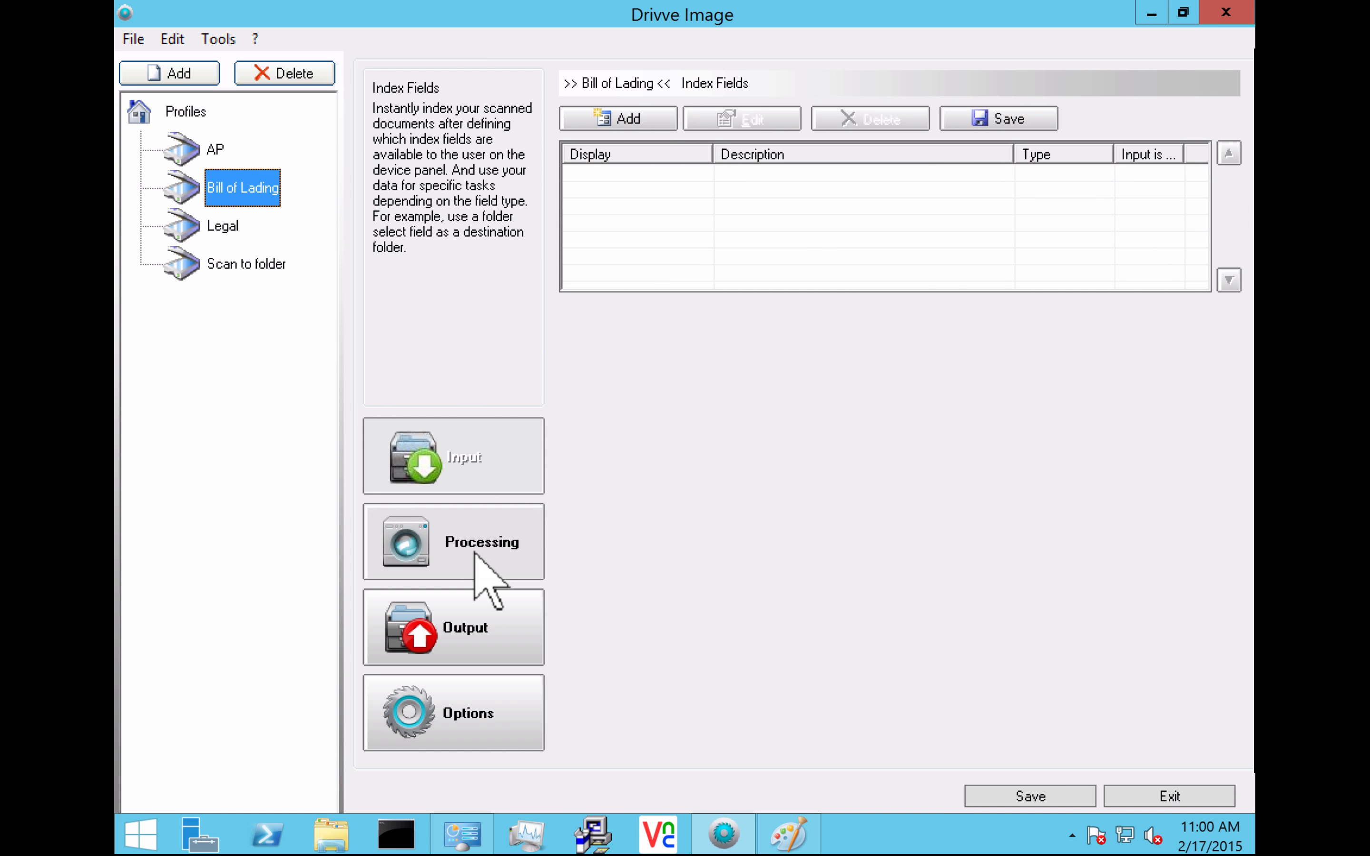
Step: Enable Separate Documents in the Bill of Lading profile's image processing settings
left_click(490, 580)
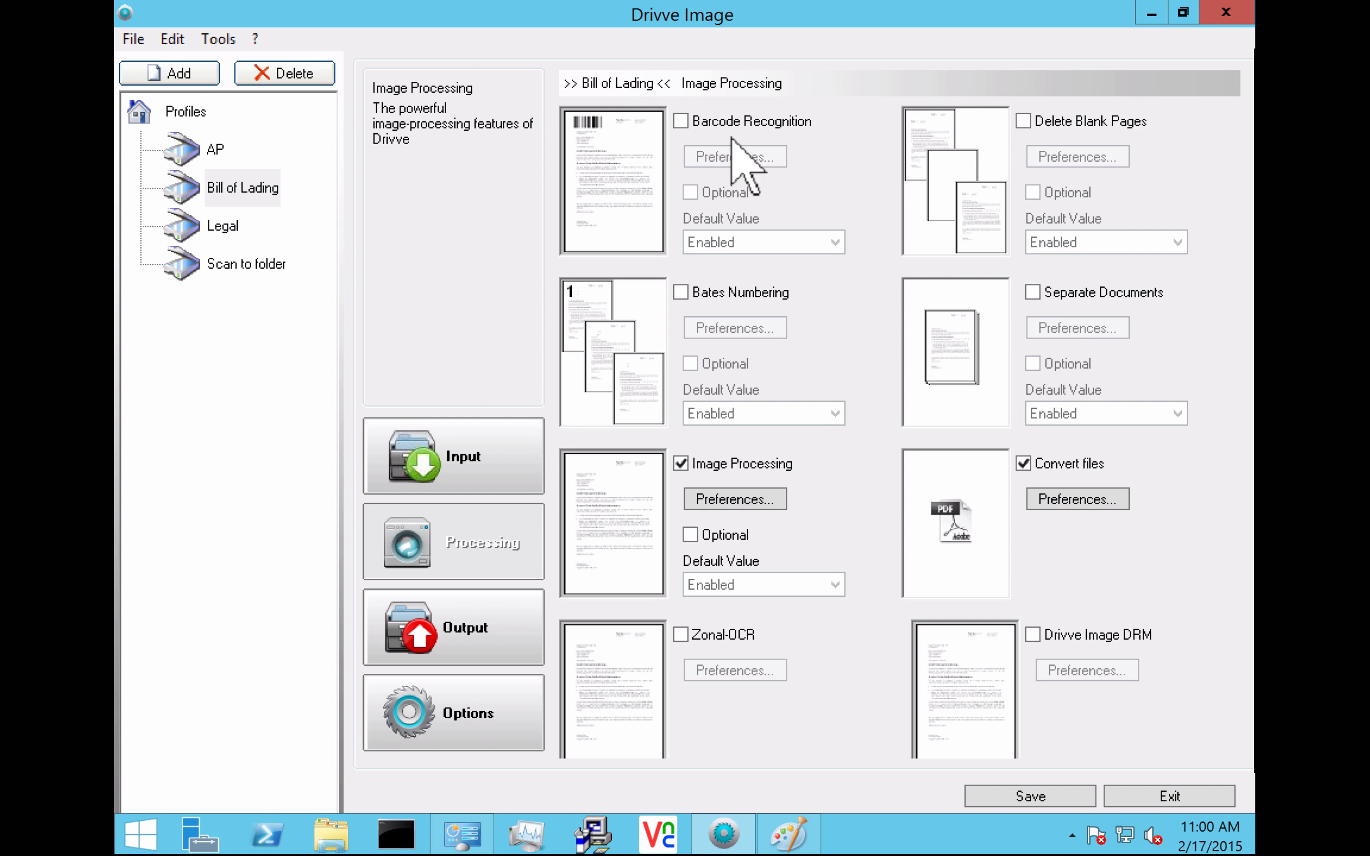
left_click(1033, 295)
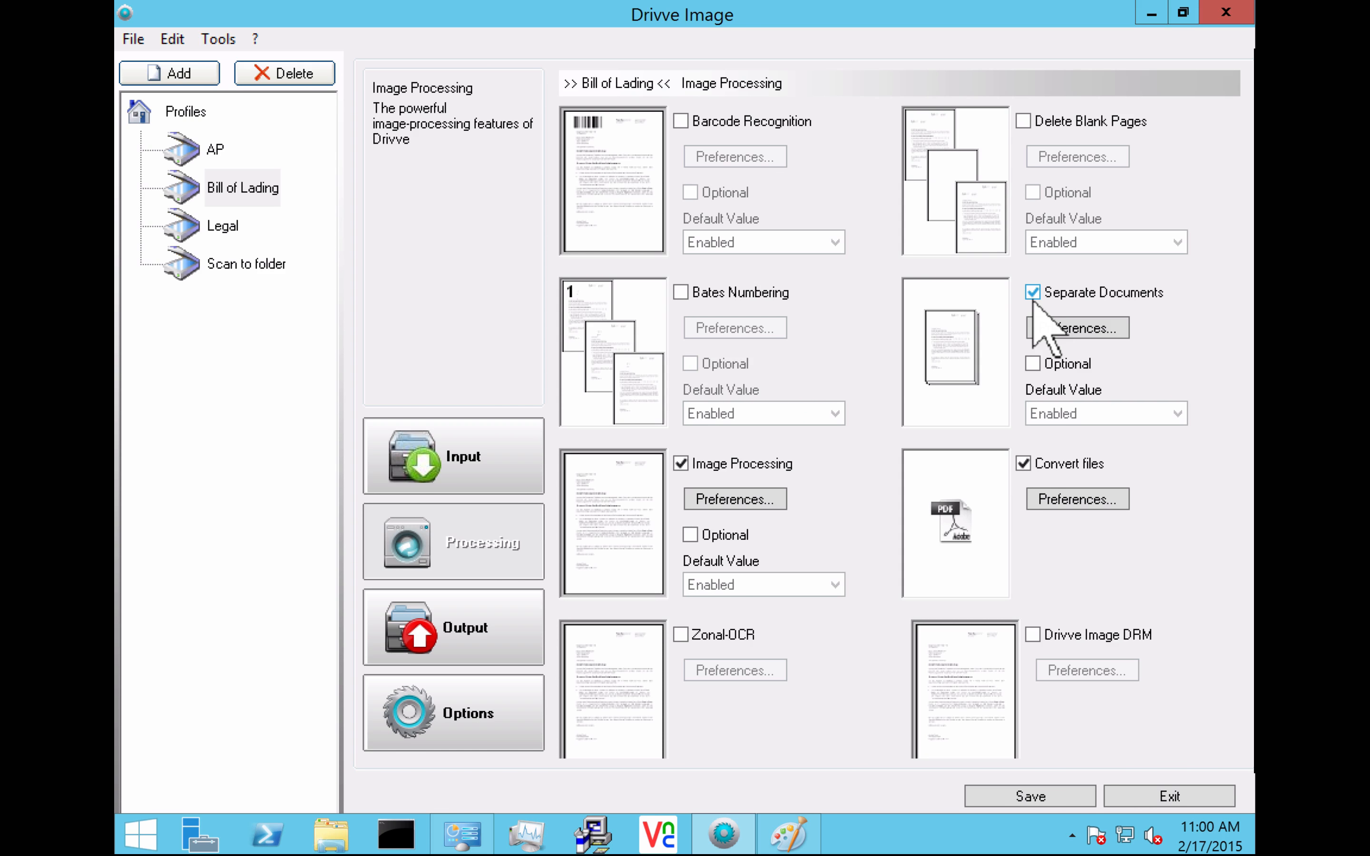
left_click(1047, 329)
left_click(534, 272)
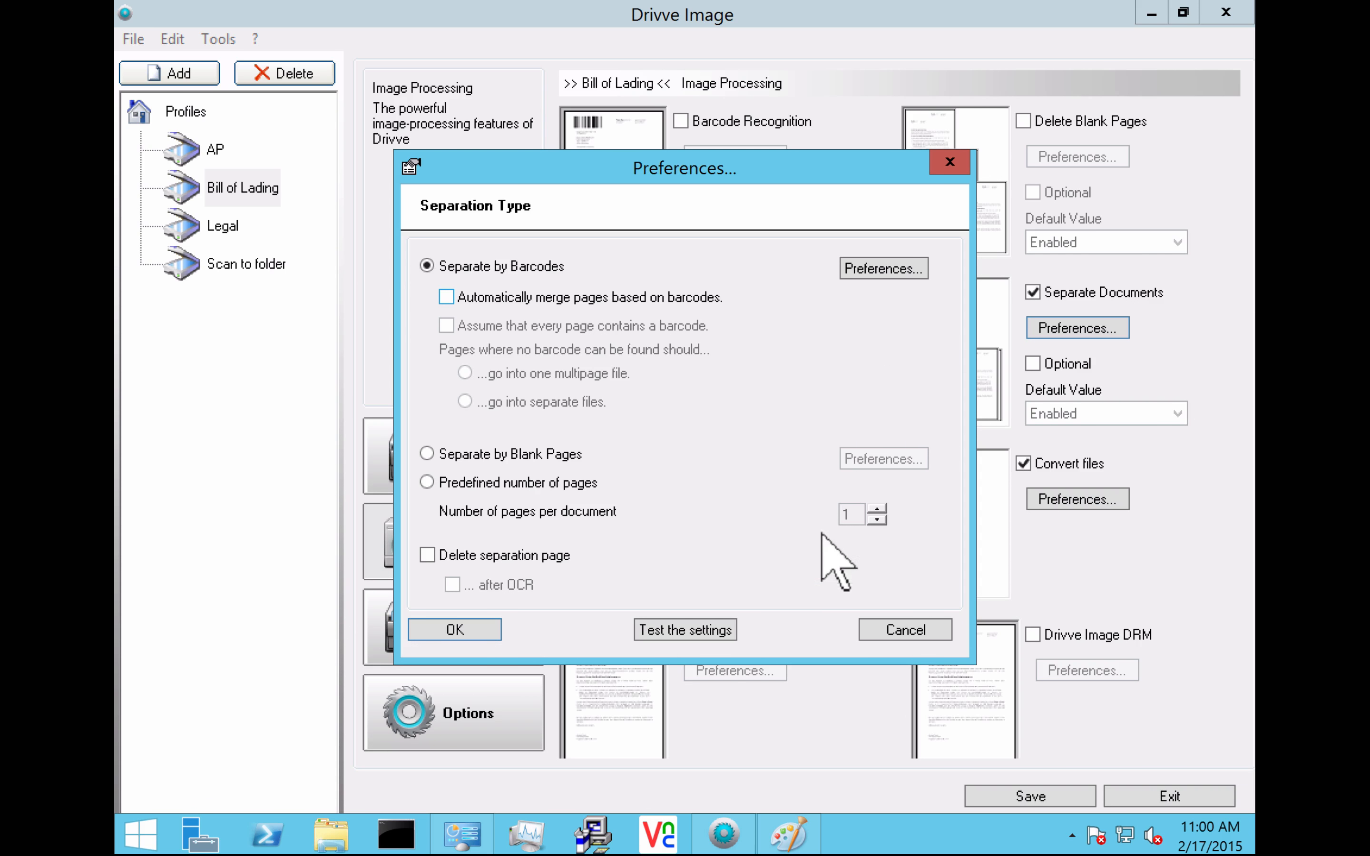
left_click(878, 631)
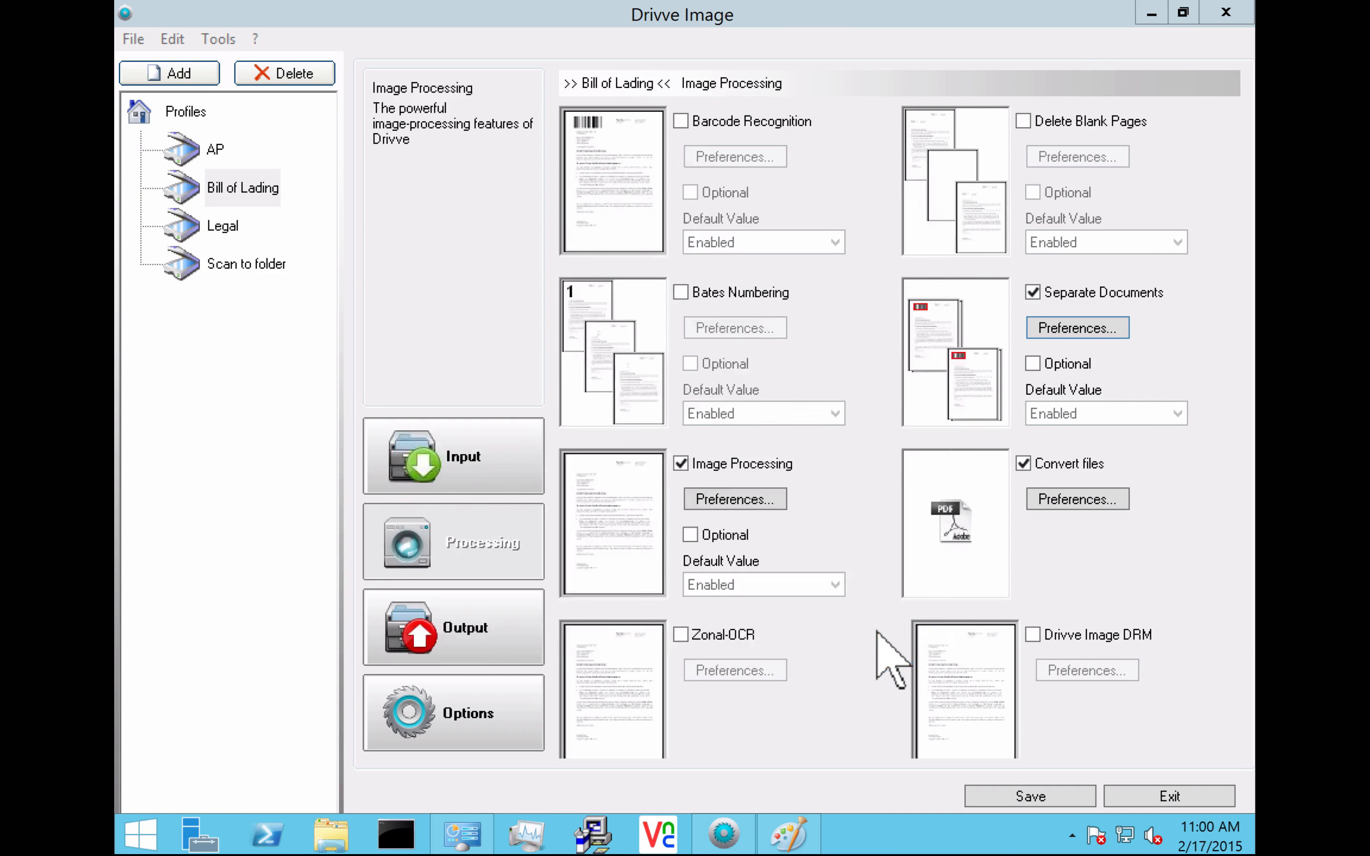
Step: Enable Barcode Recognition and load Barcode Code128_2.TIF from the desktop into its settings test
left_click(696, 124)
left_click(721, 158)
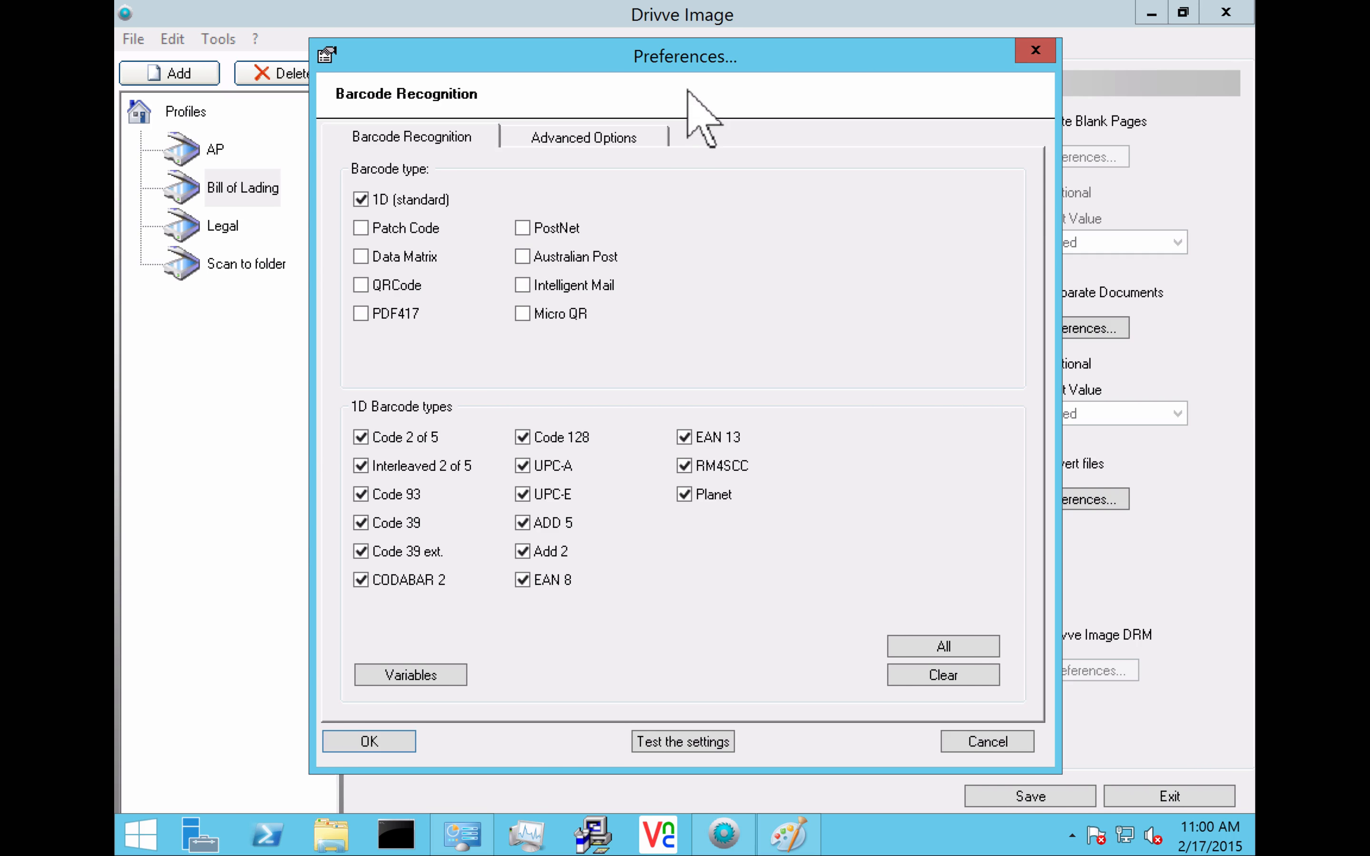
left_click(655, 748)
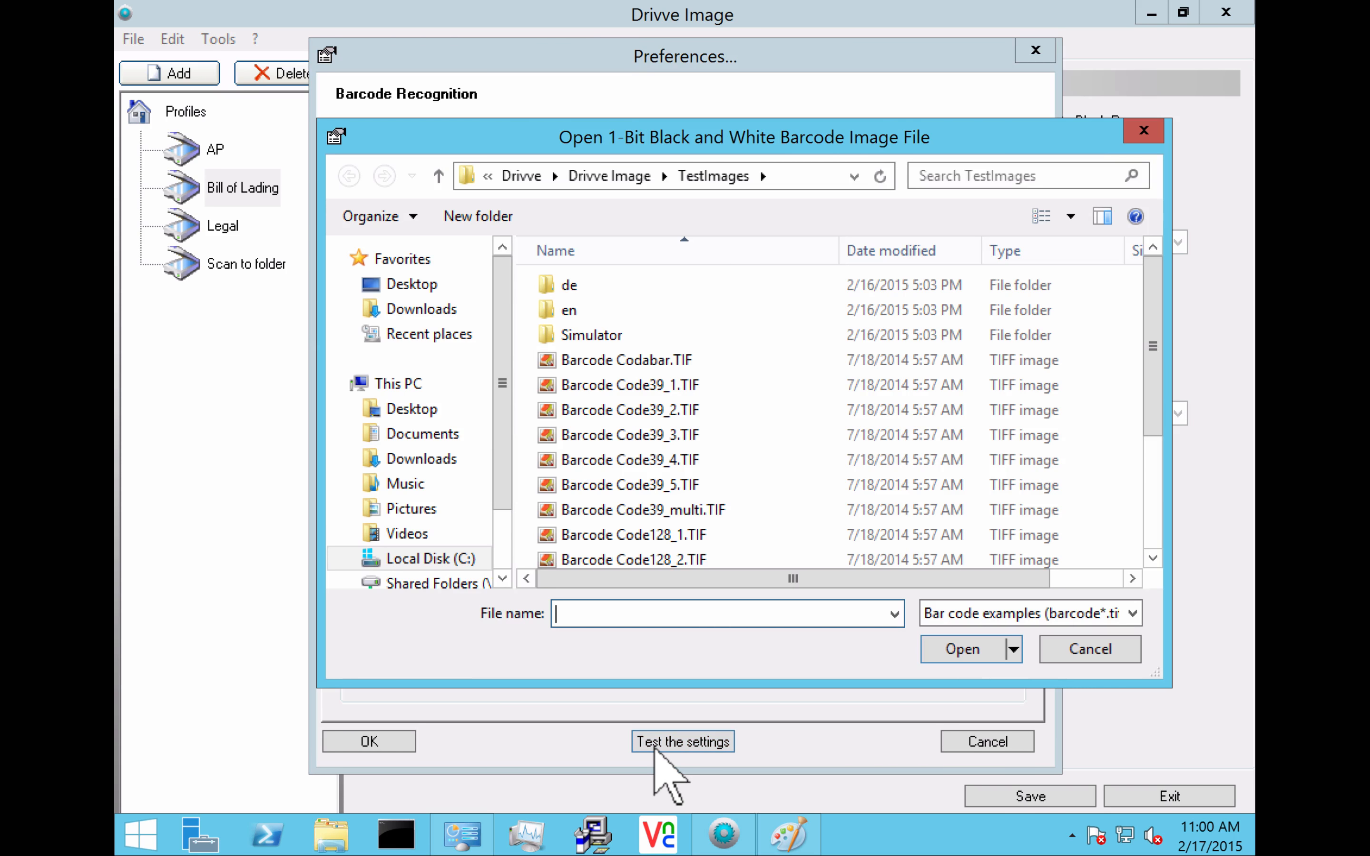
left_click(396, 284)
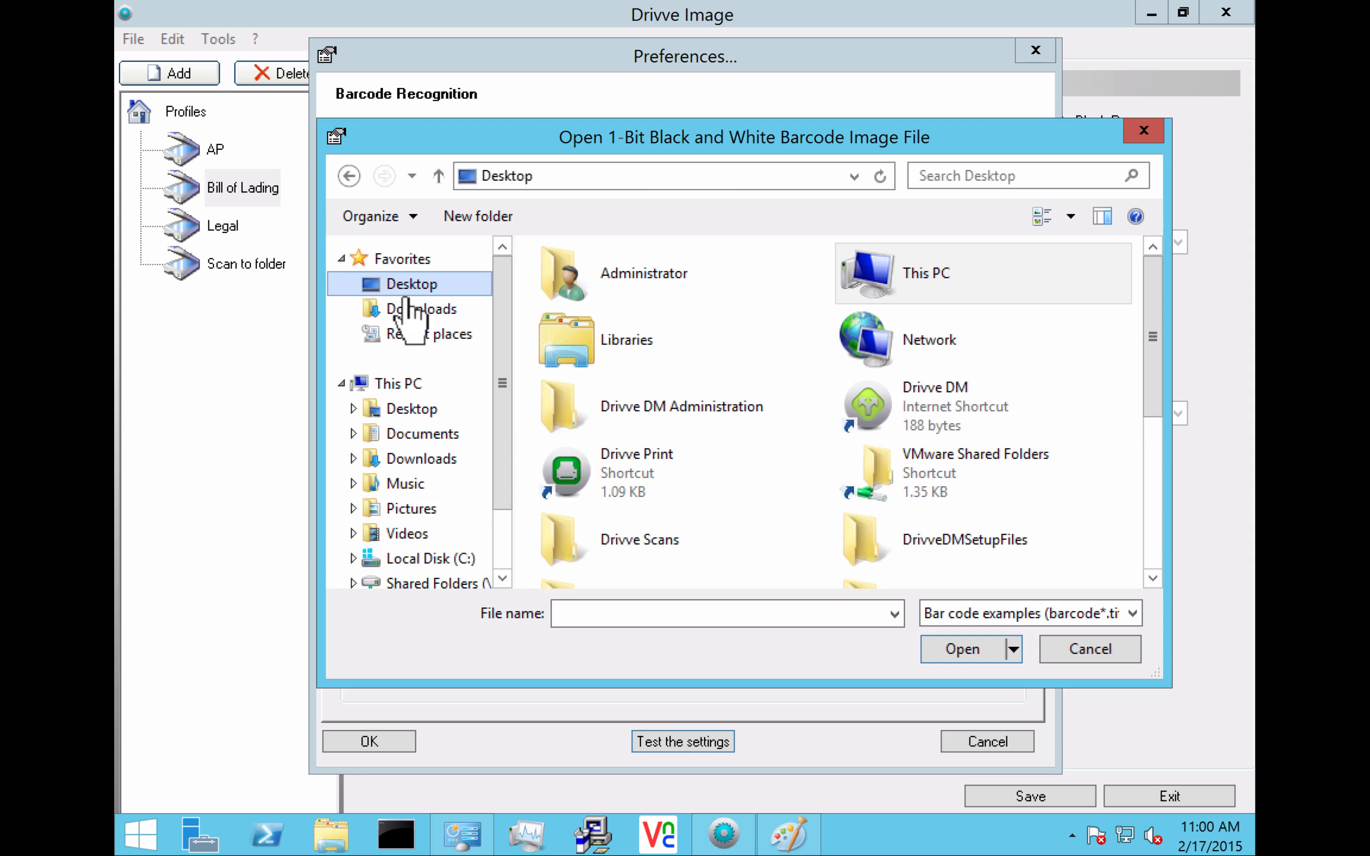
left_click_drag(1149, 398, 1155, 581)
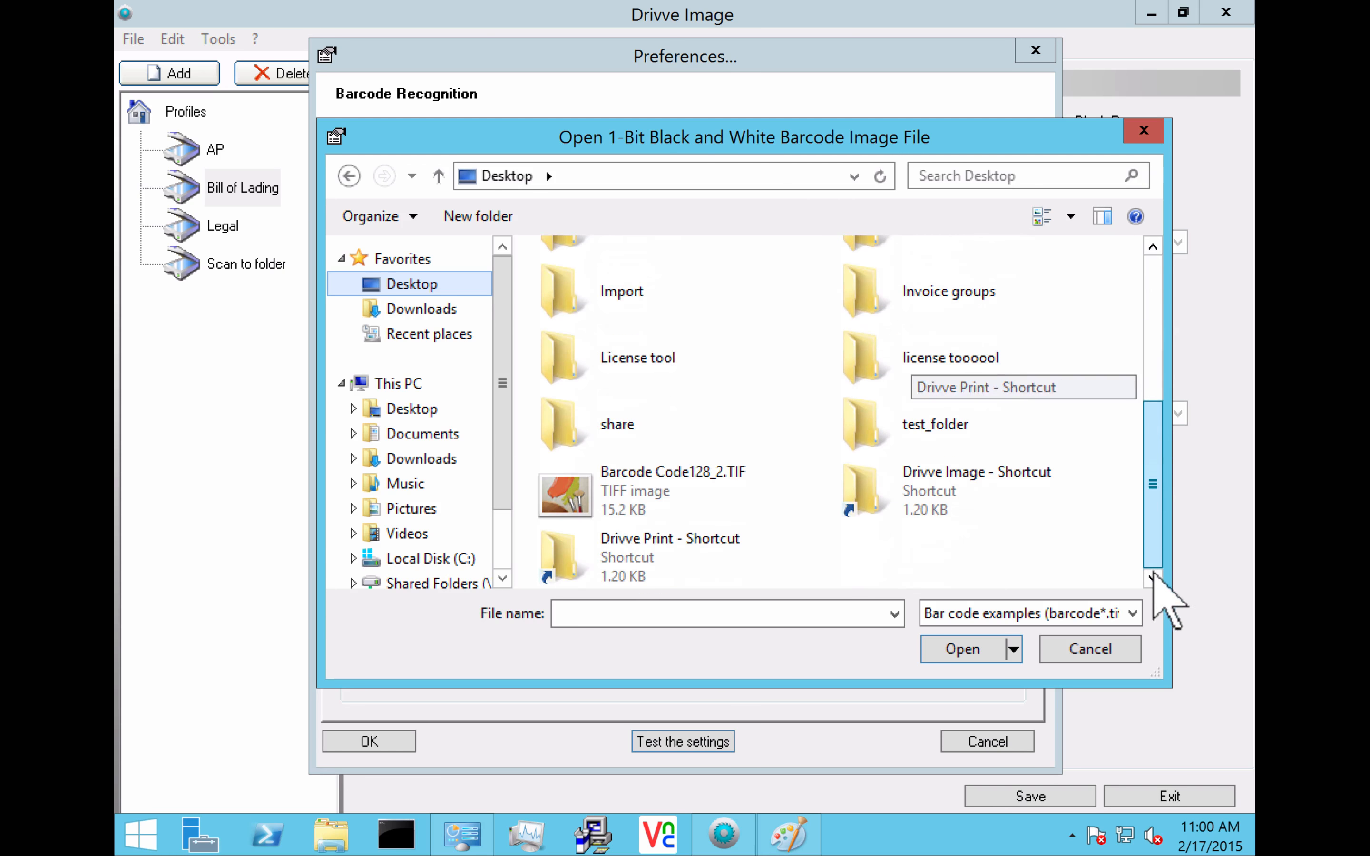
double_click(626, 491)
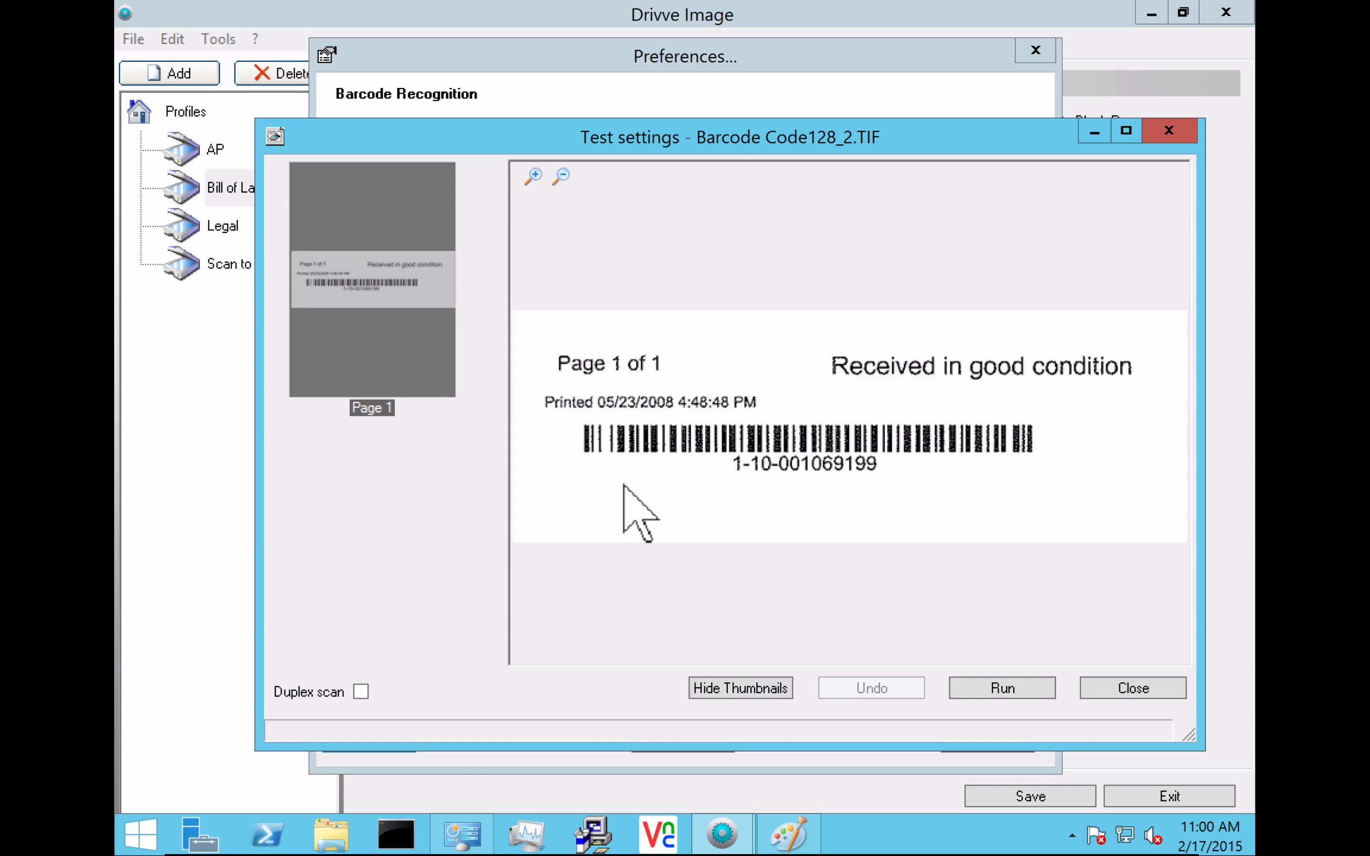
Step: Run the barcode test to read the sample's barcode type, discard the recognition preferences, and disable Barcode Recognition
left_click(991, 690)
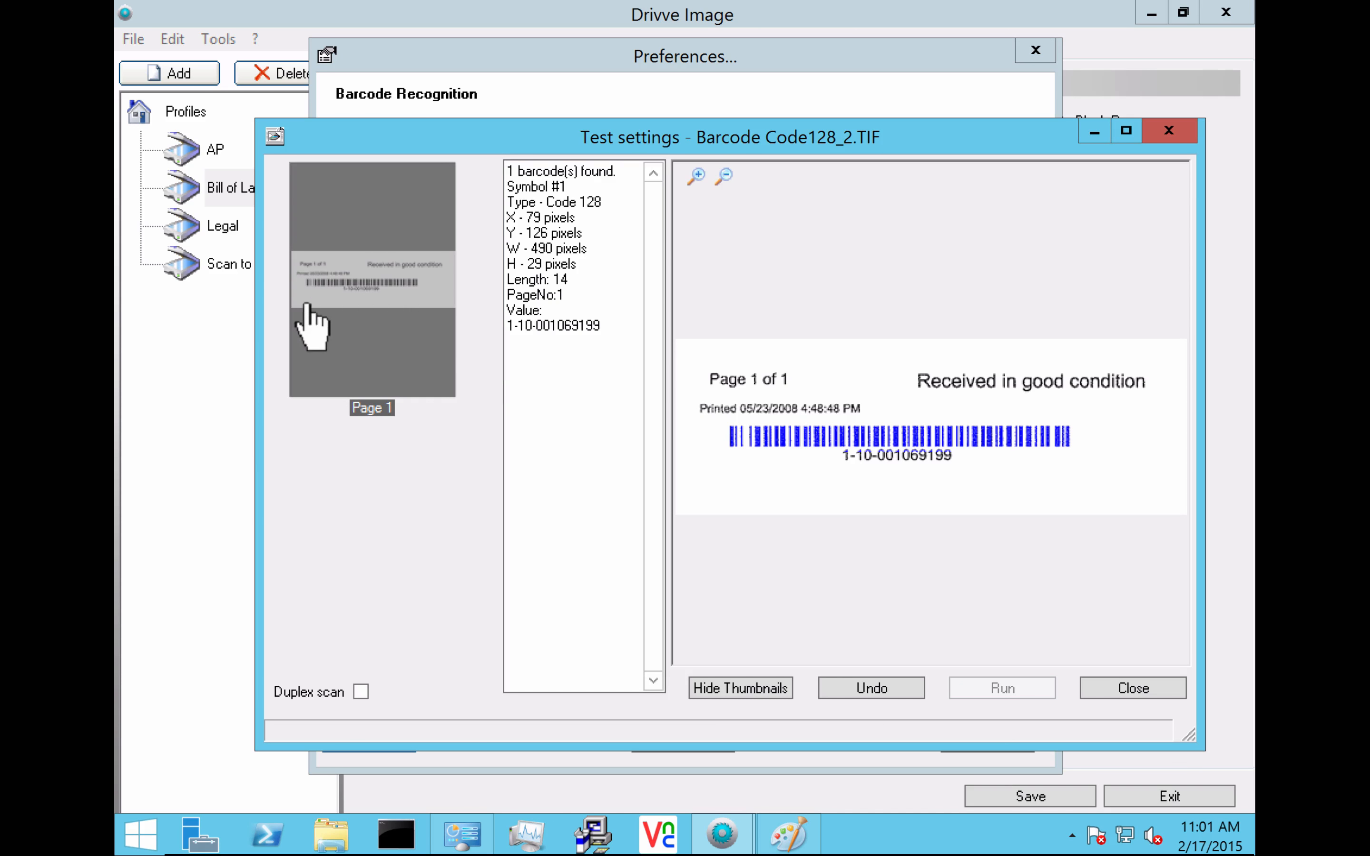
left_click_drag(612, 201, 549, 202)
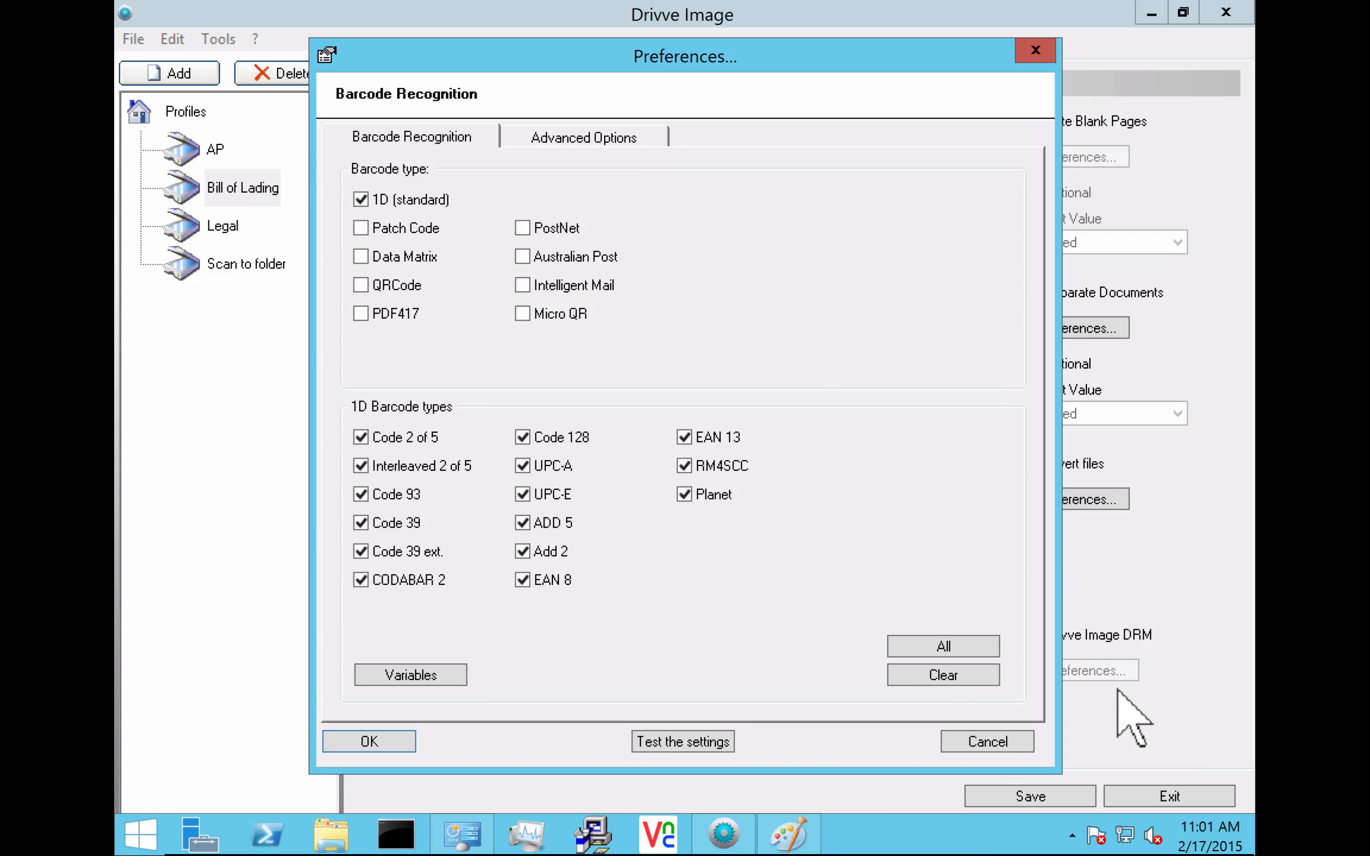
left_click(1129, 690)
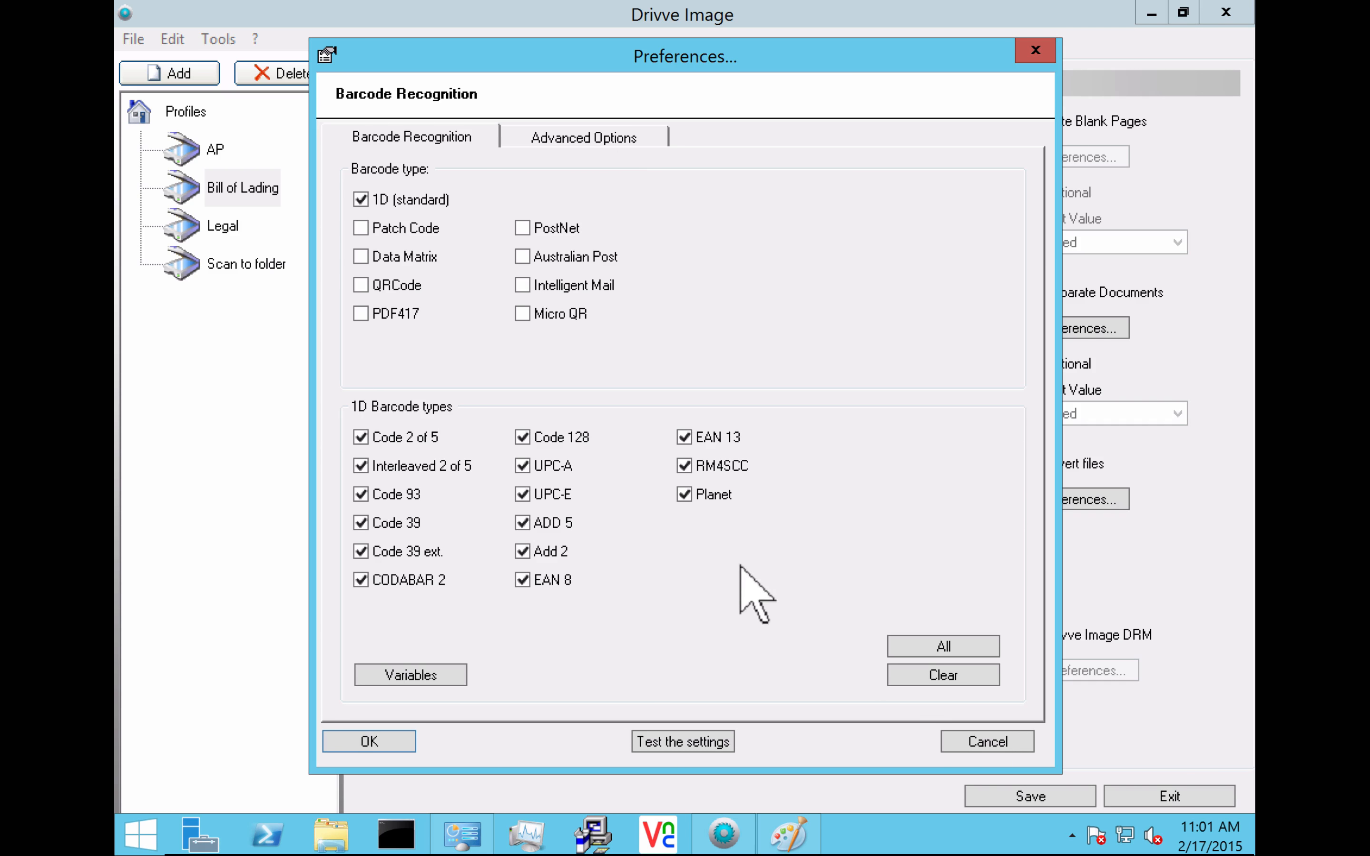
left_click(965, 744)
left_click(707, 128)
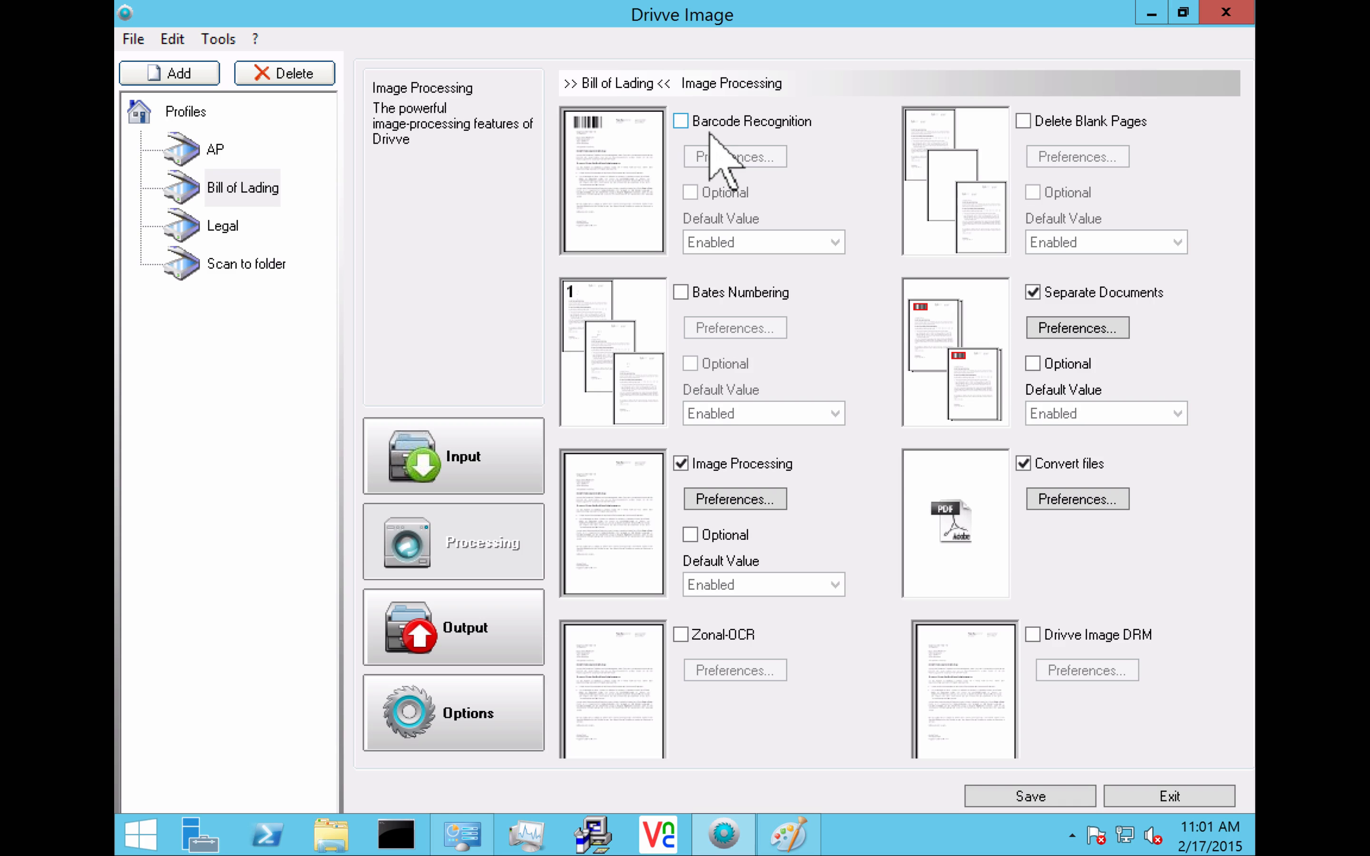
Step: Set document separation to Separate by Barcodes and enable automatic merging of pages based on barcodes
left_click(1054, 333)
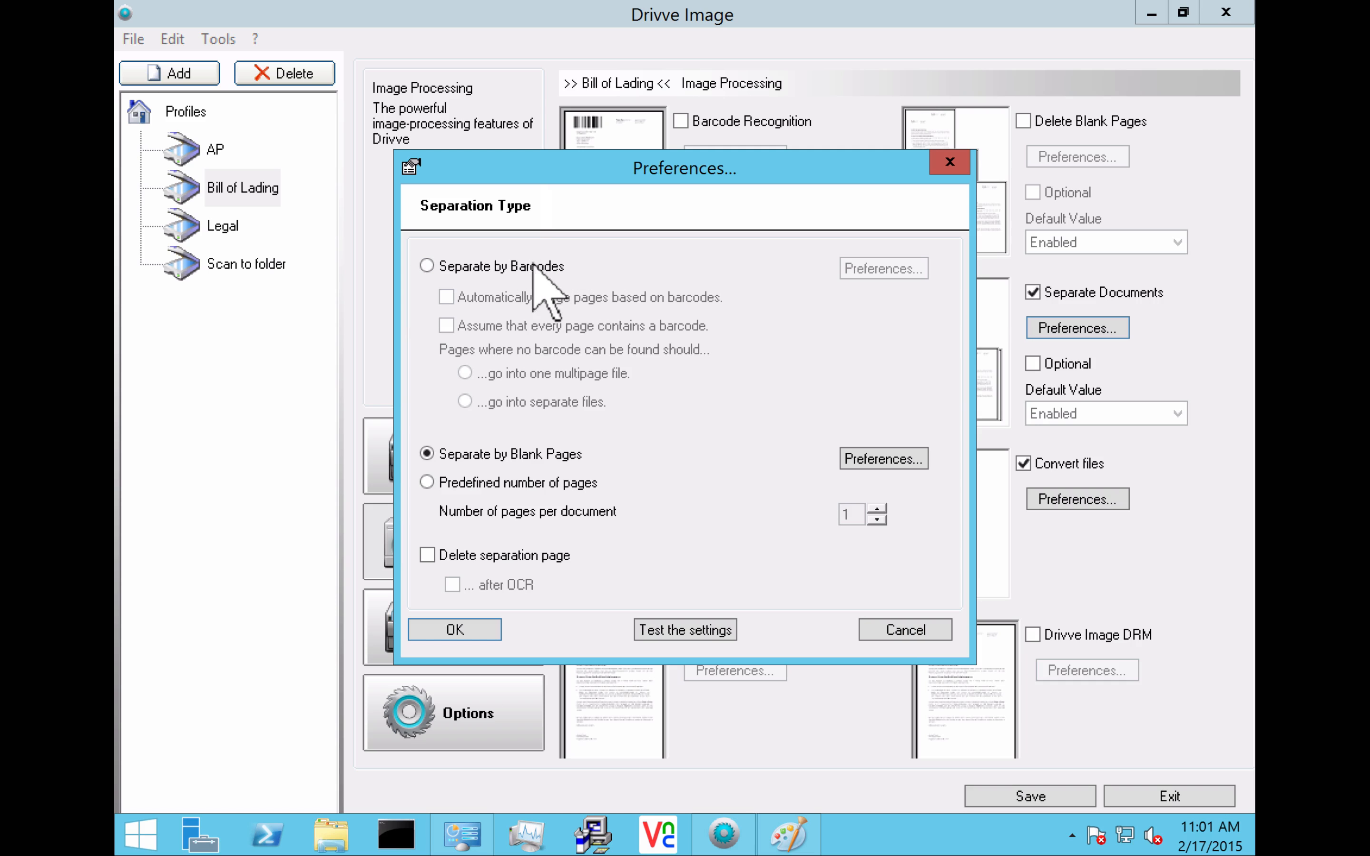
left_click(514, 271)
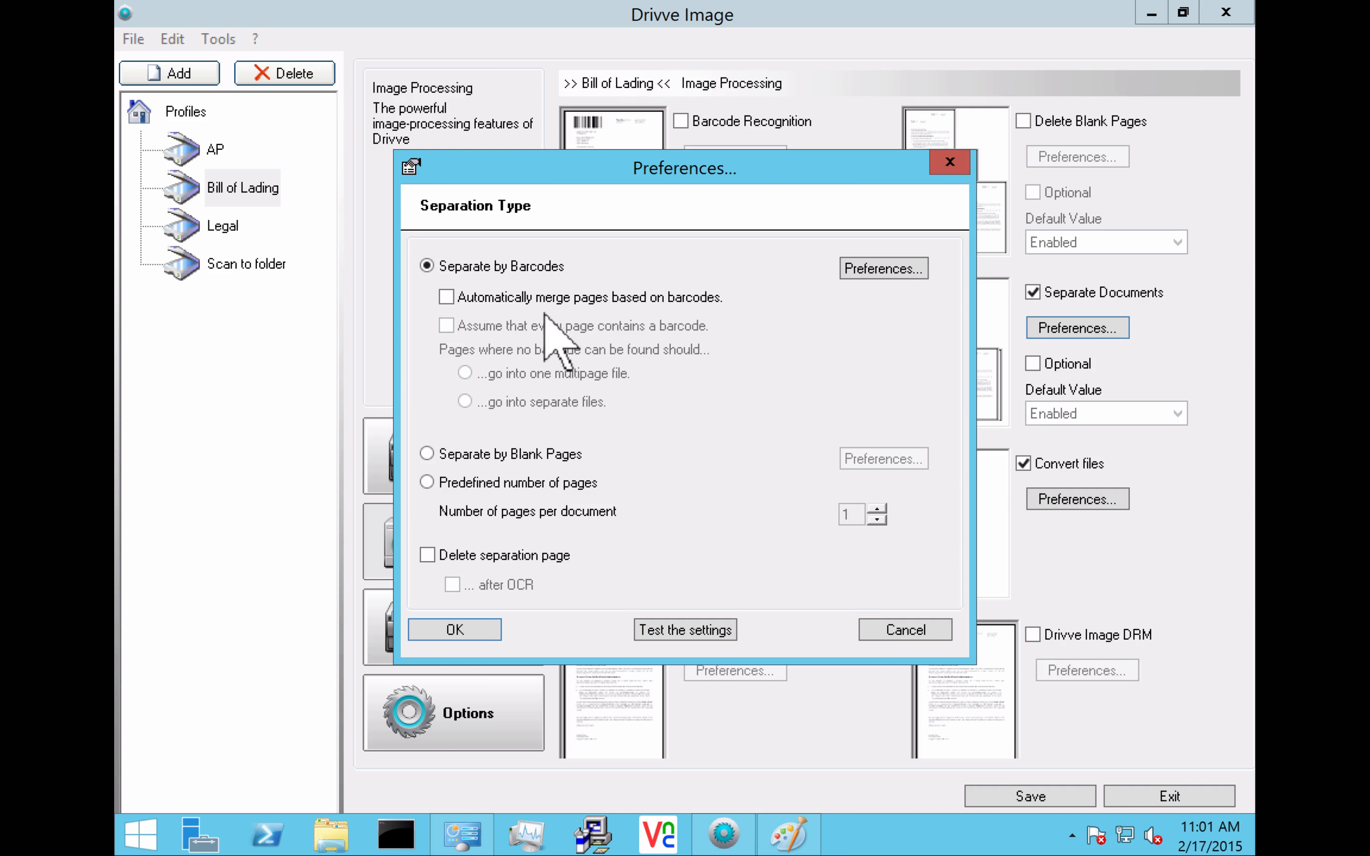
left_click(496, 297)
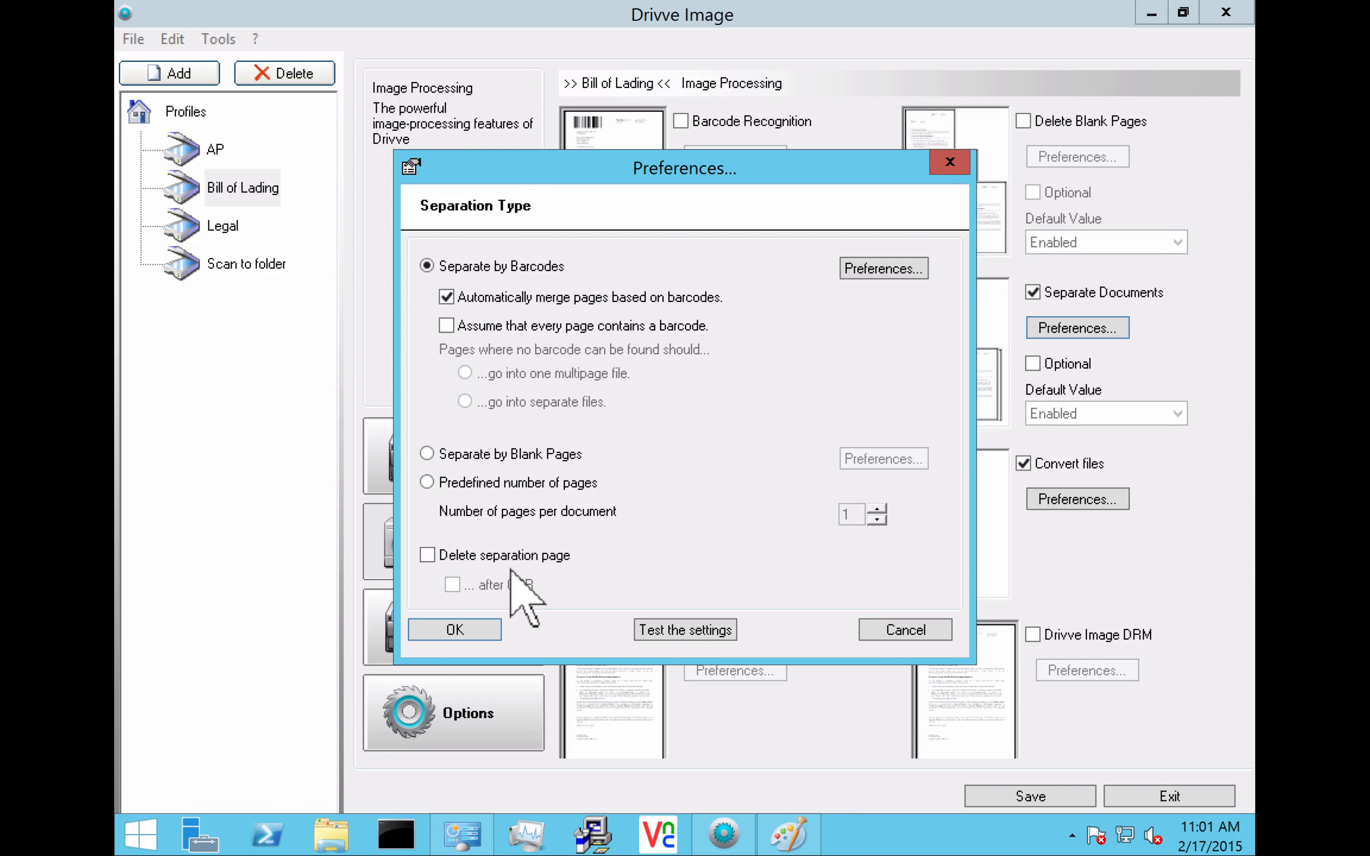
Step: Restrict the 1D barcode types recognized for document separation to Code 128 only
left_click(872, 275)
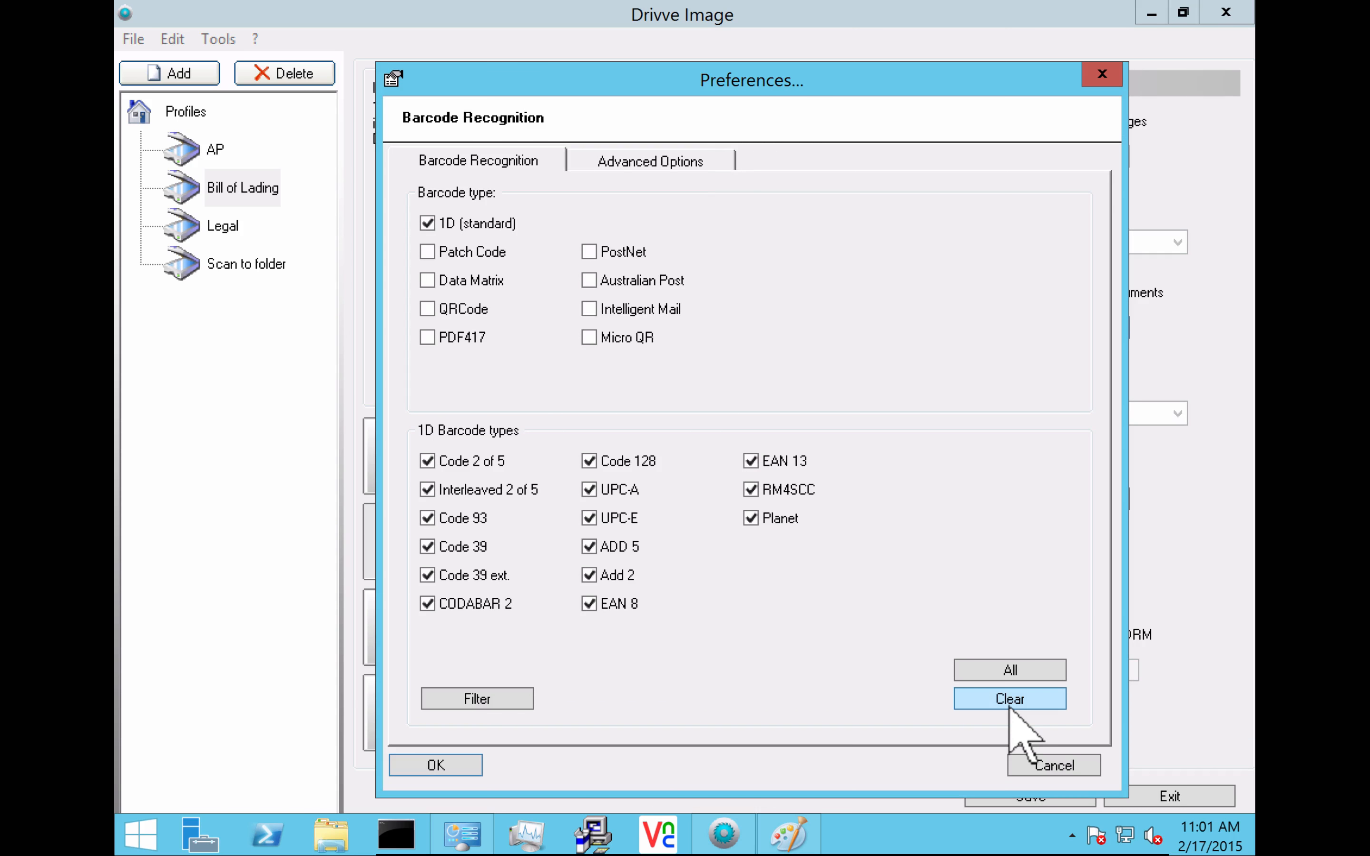
left_click(1009, 702)
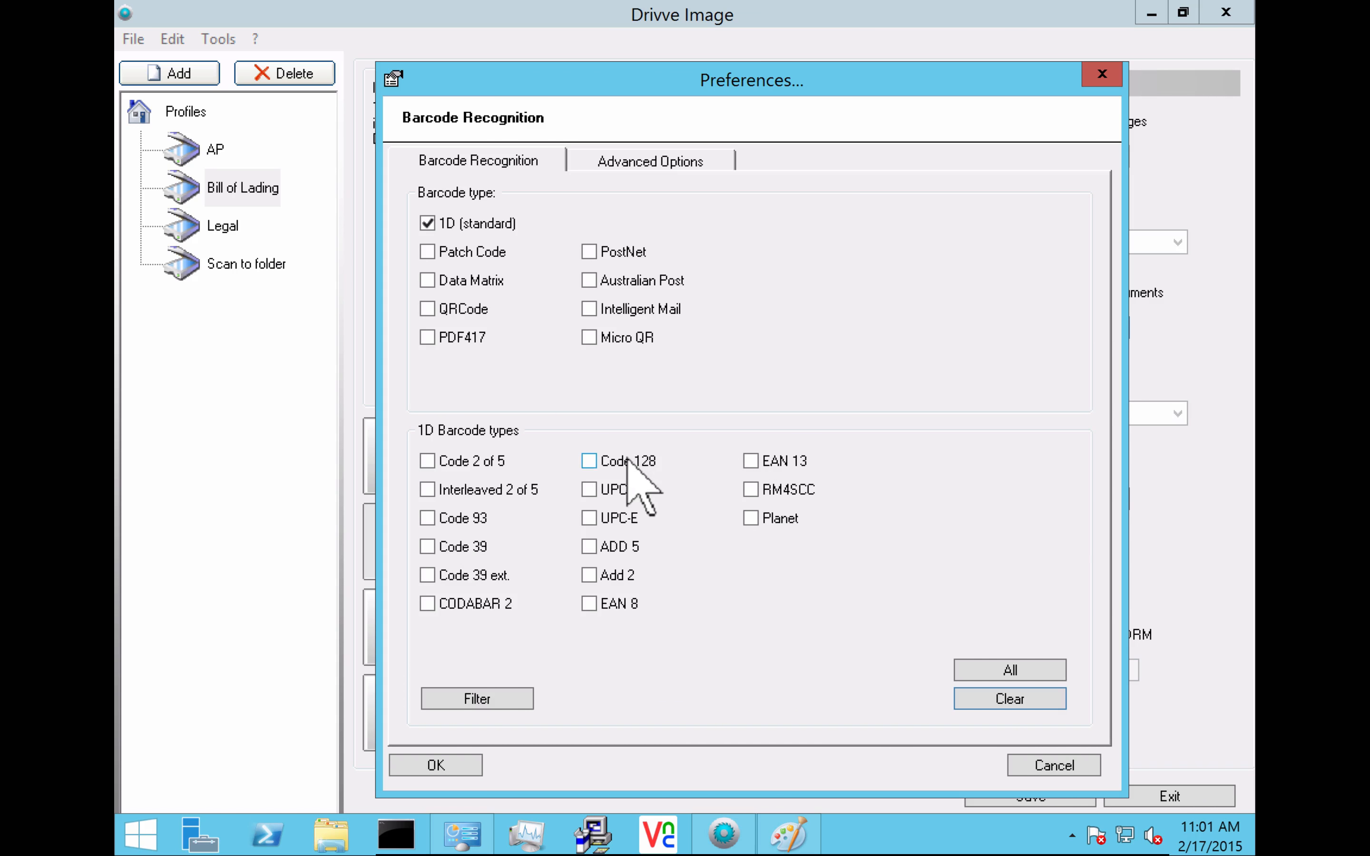
left_click(589, 462)
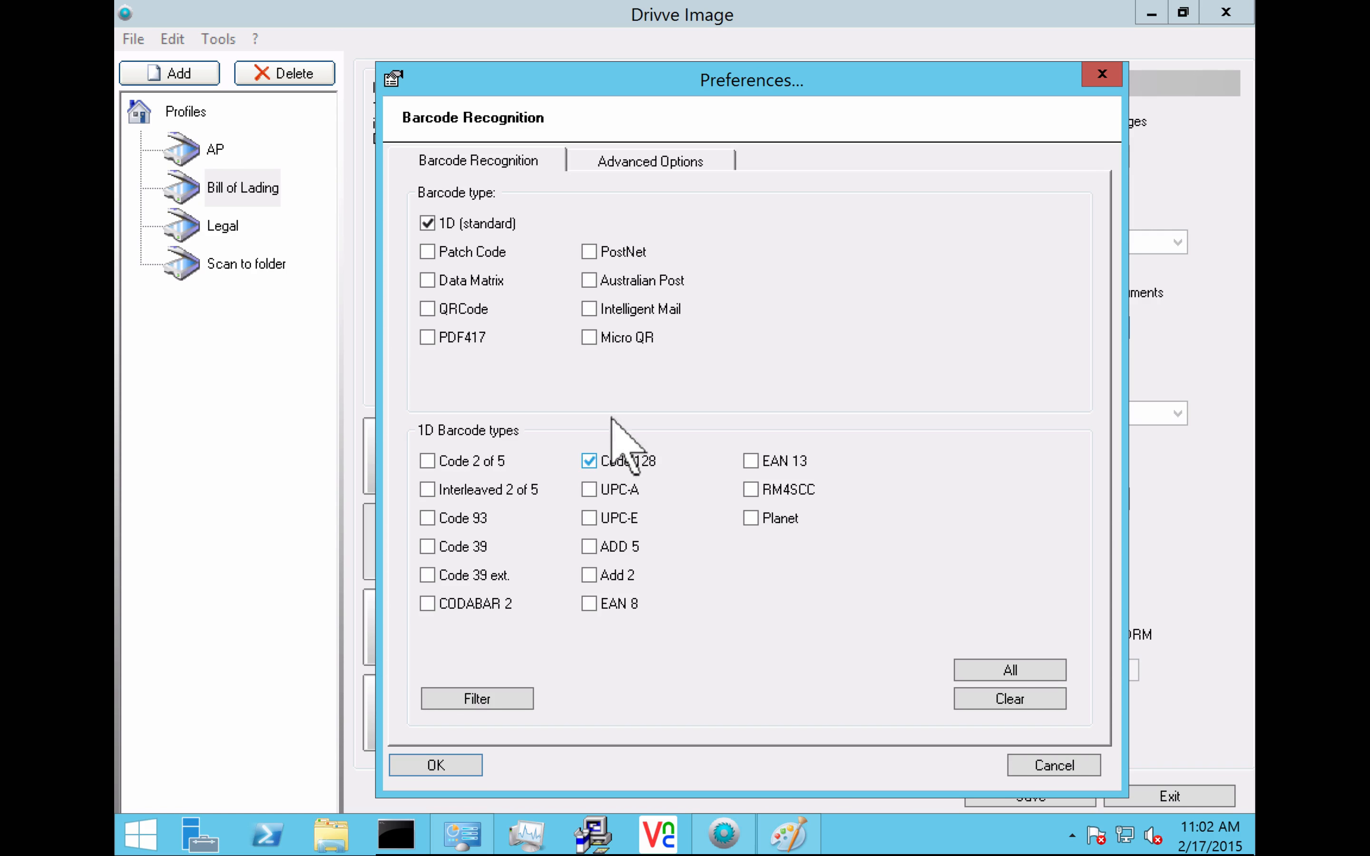
Step: Examine the advanced barcode options and their image preprocessing preferences, leaving image preprocessing disabled
left_click(631, 163)
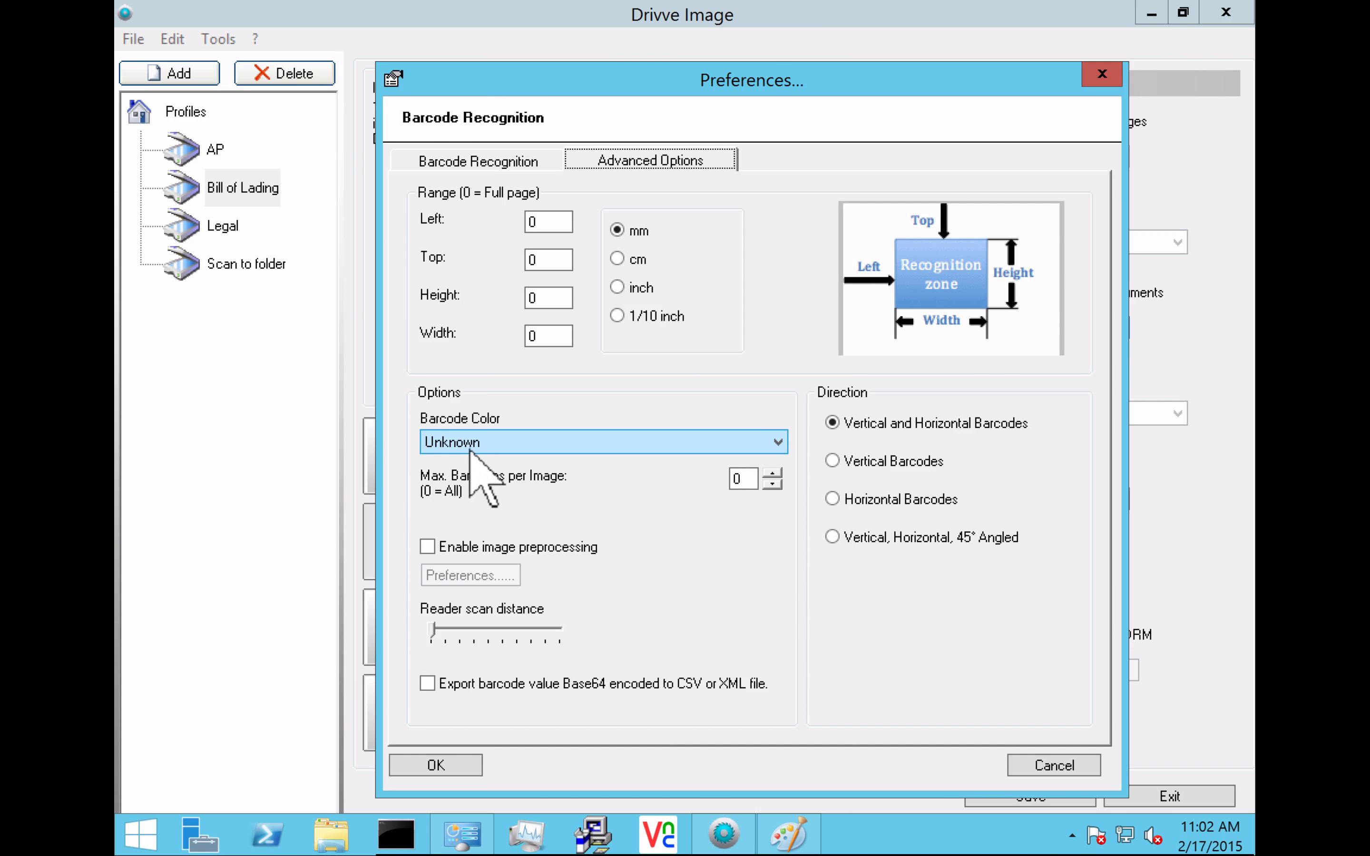
left_click(486, 553)
left_click(467, 575)
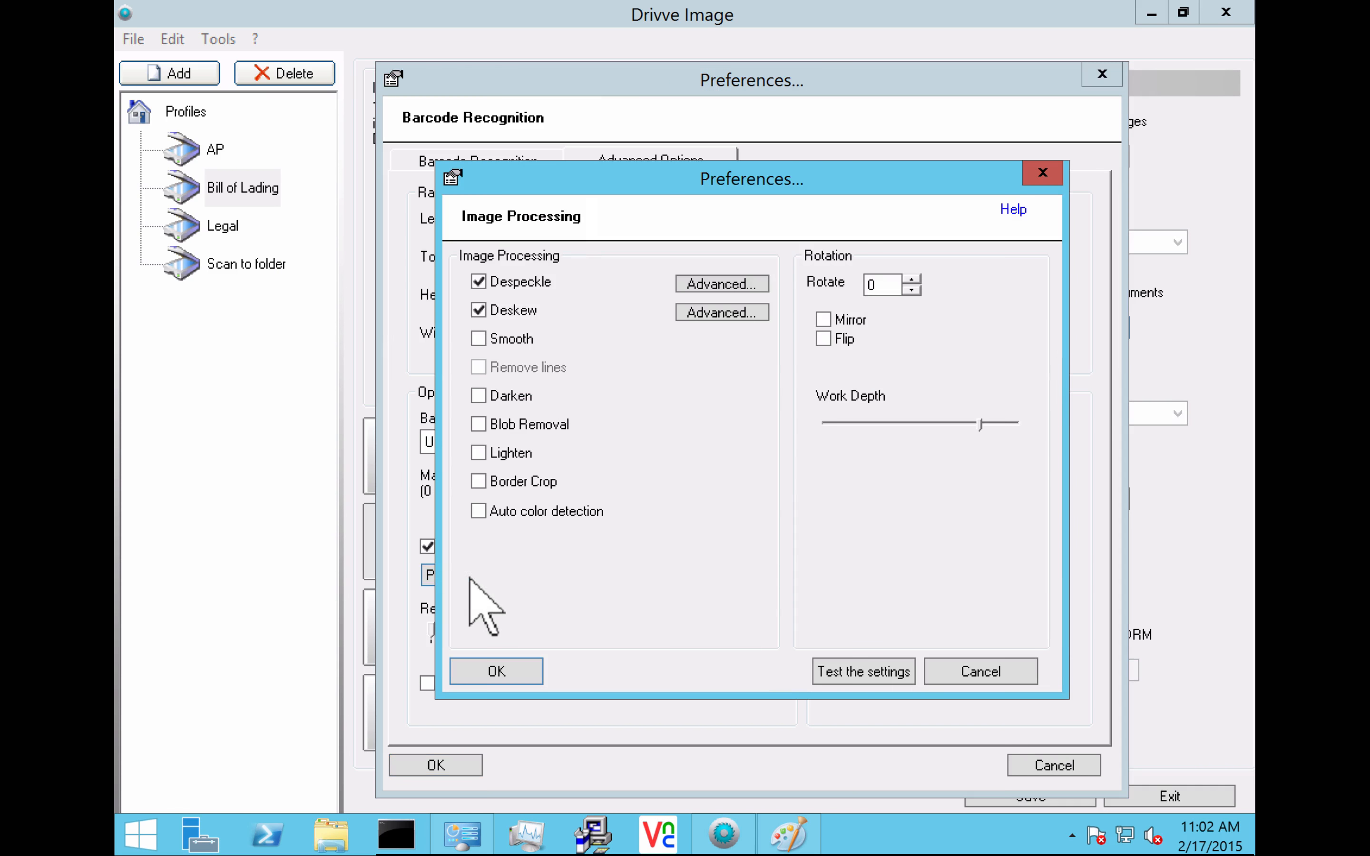
left_click(958, 677)
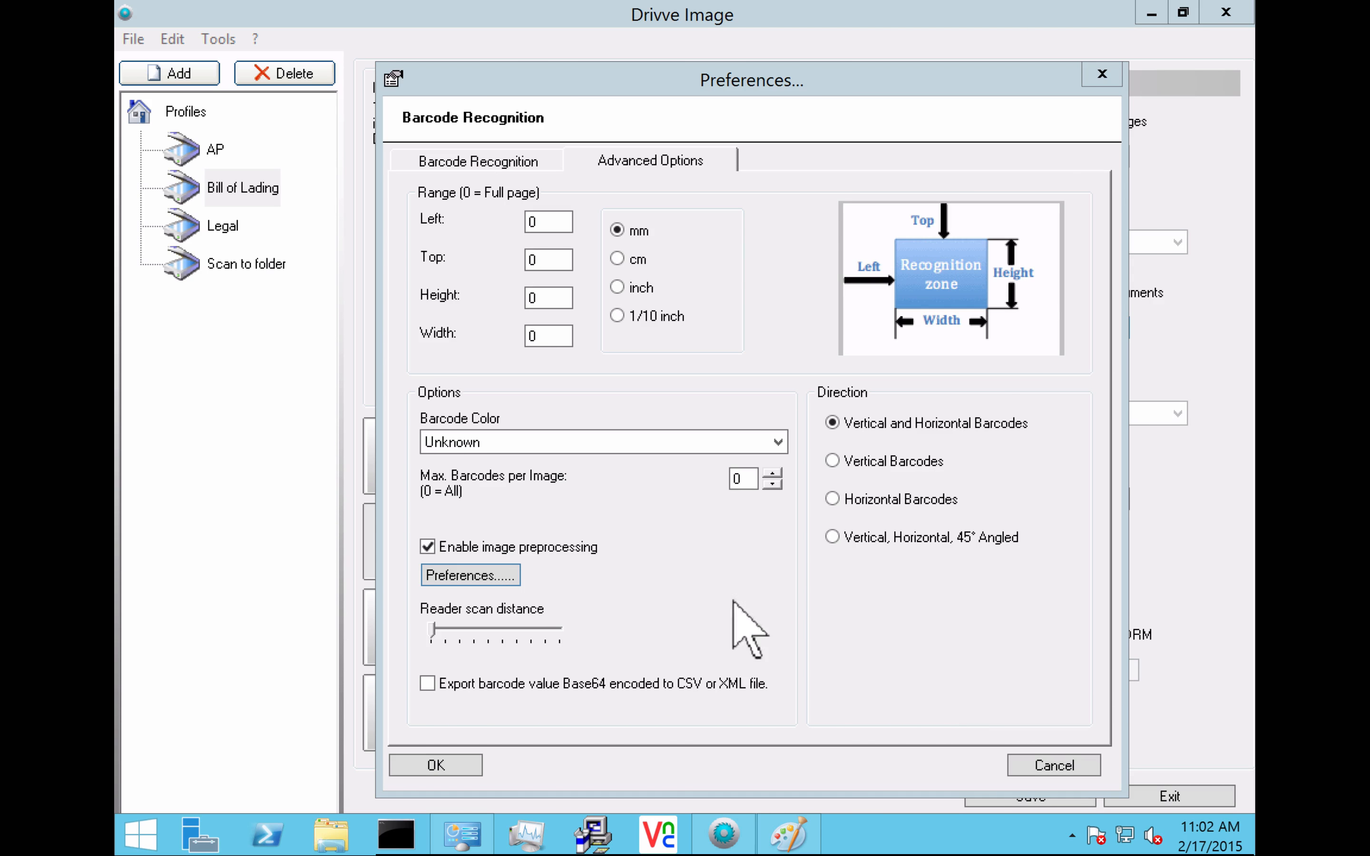
left_click(506, 554)
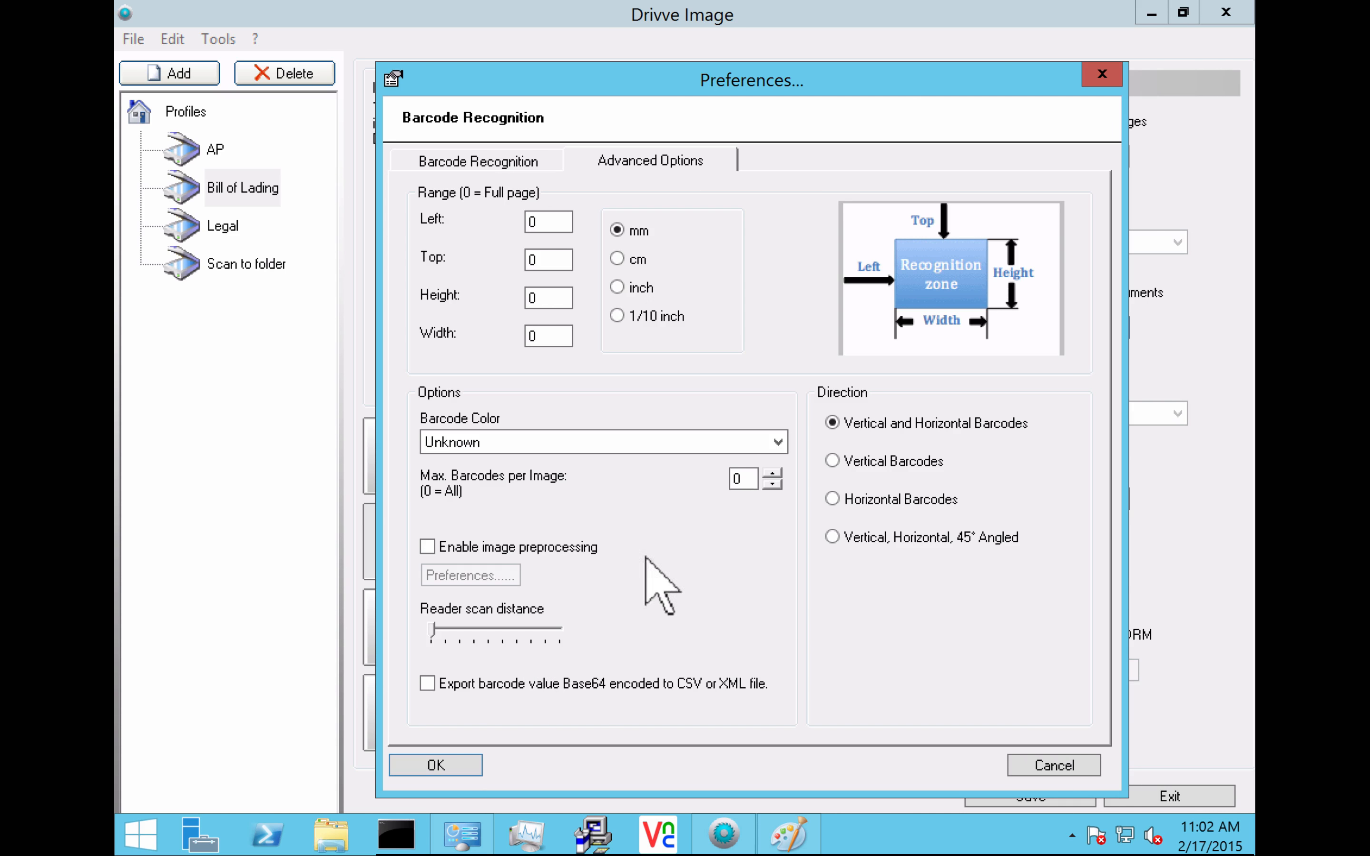
Step: Enable the barcode filter for document separation and add a filter named invoicenumber
left_click(492, 168)
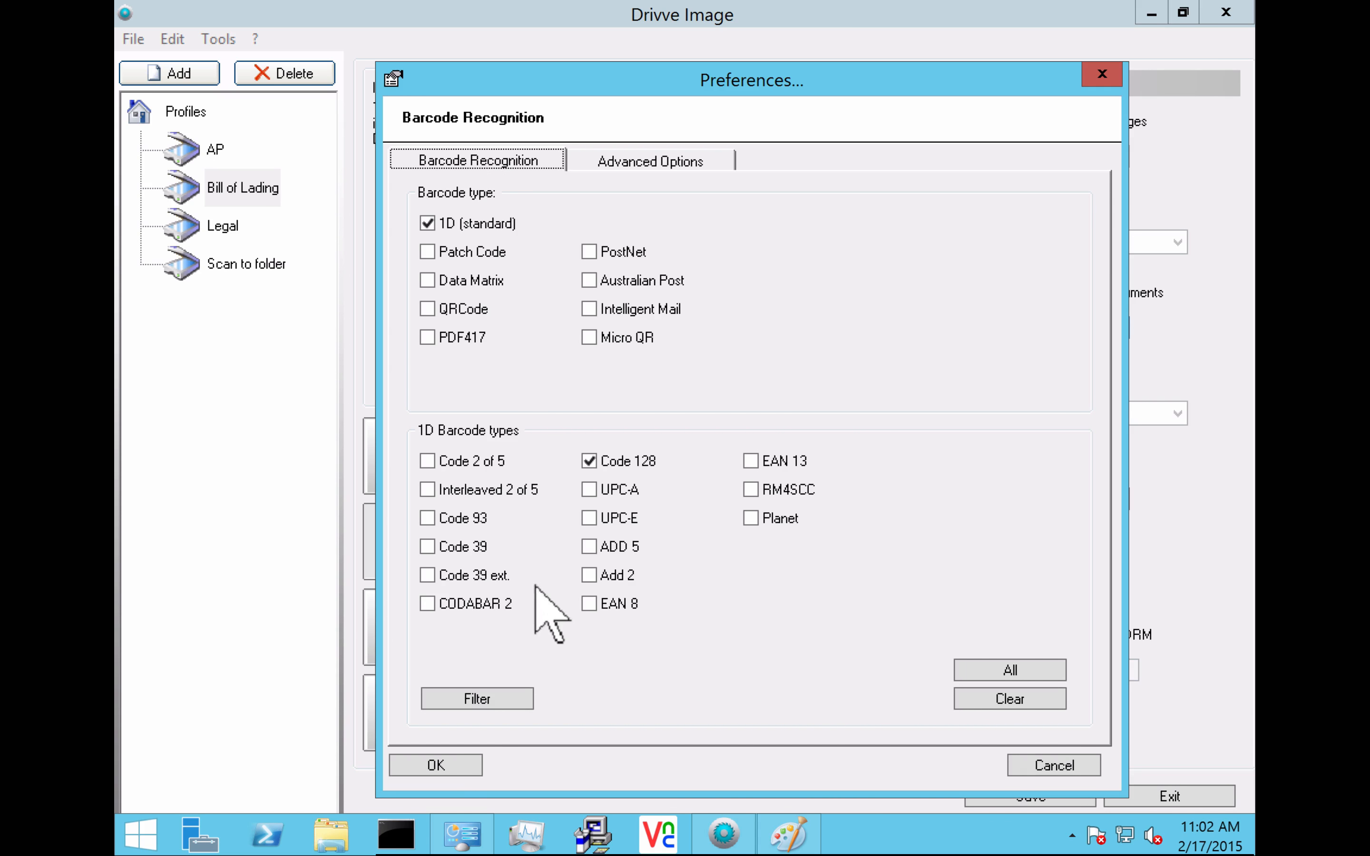
left_click(466, 707)
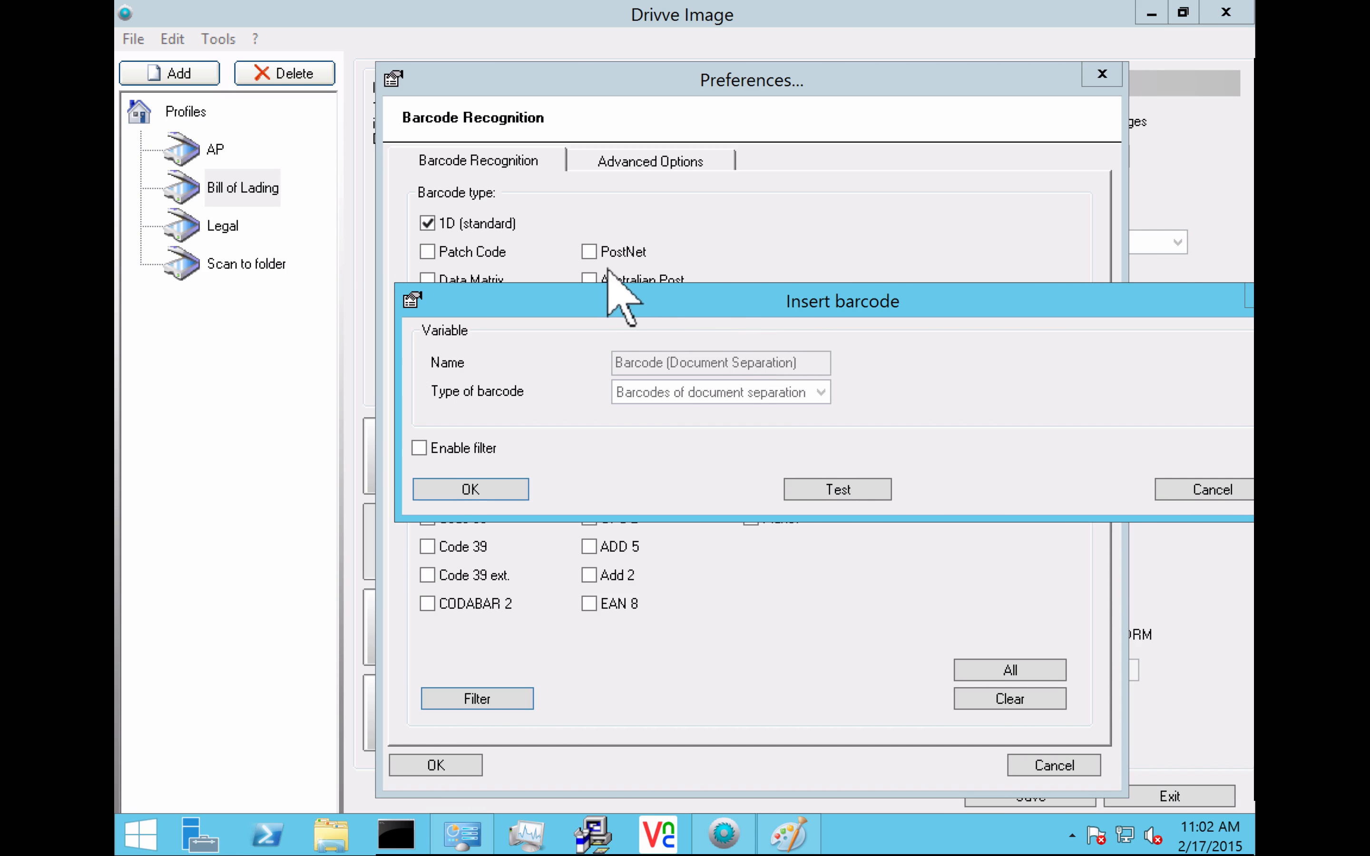
left_click_drag(632, 307, 495, 243)
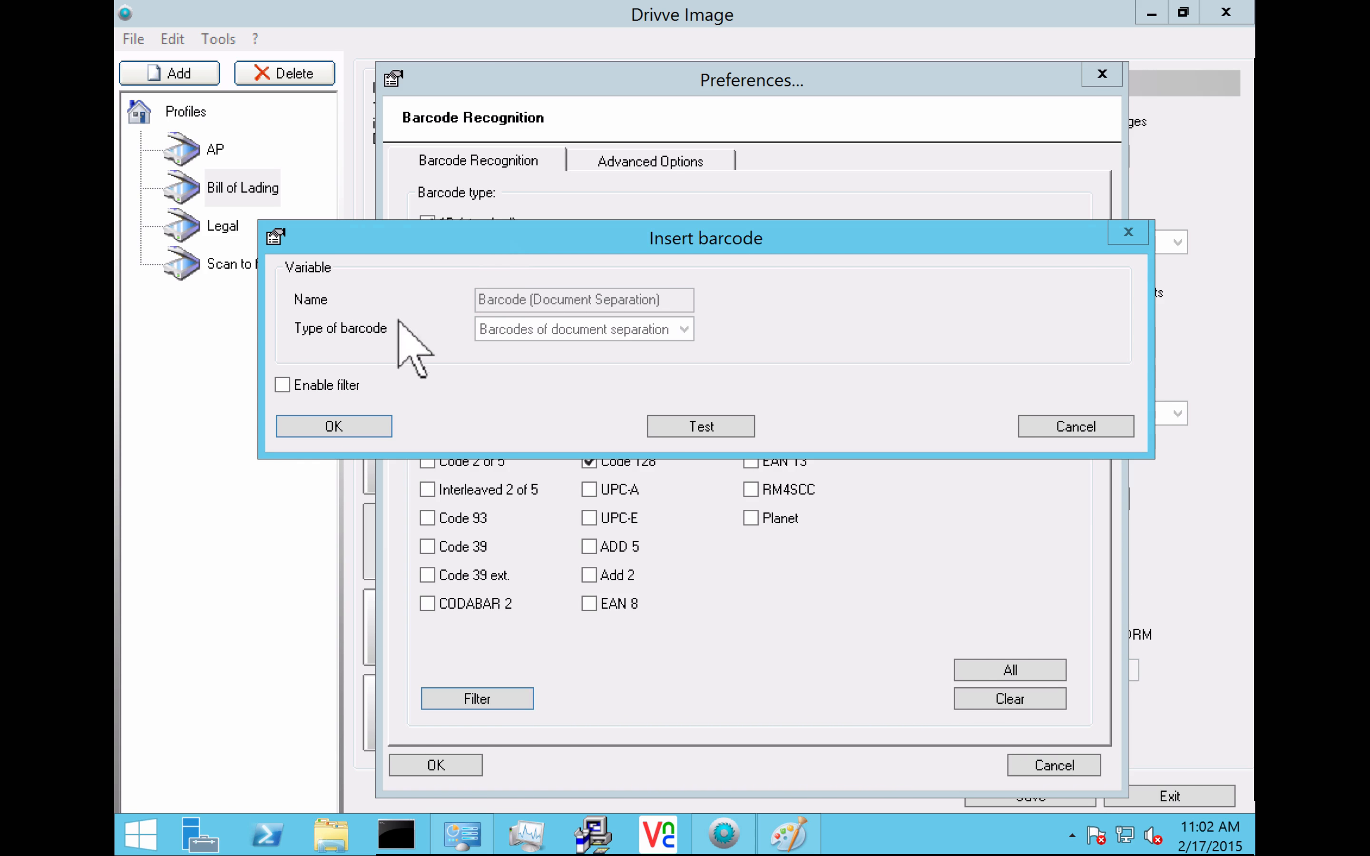
left_click(283, 394)
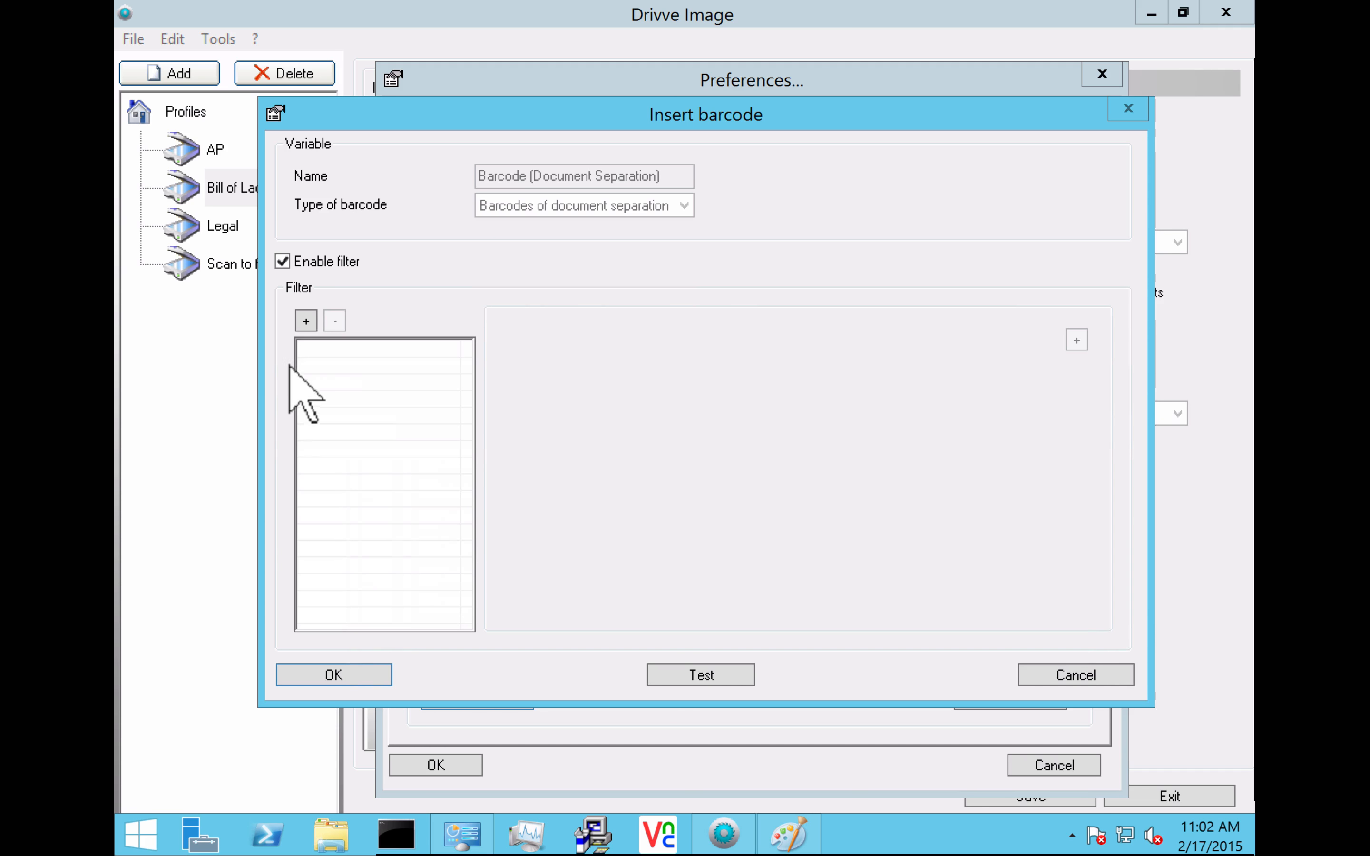
left_click(306, 321)
type("invo")
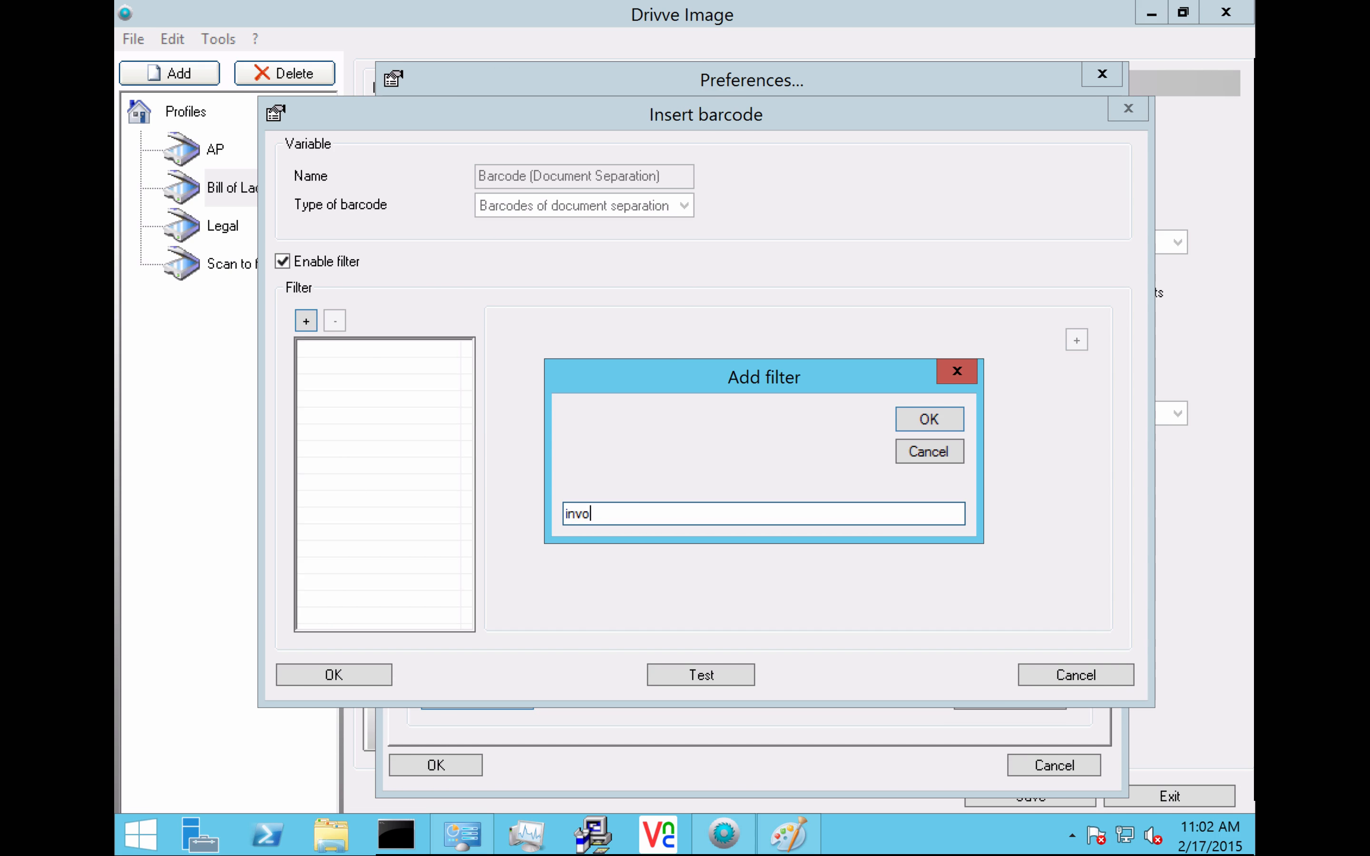
type("icenumber")
left_click(920, 422)
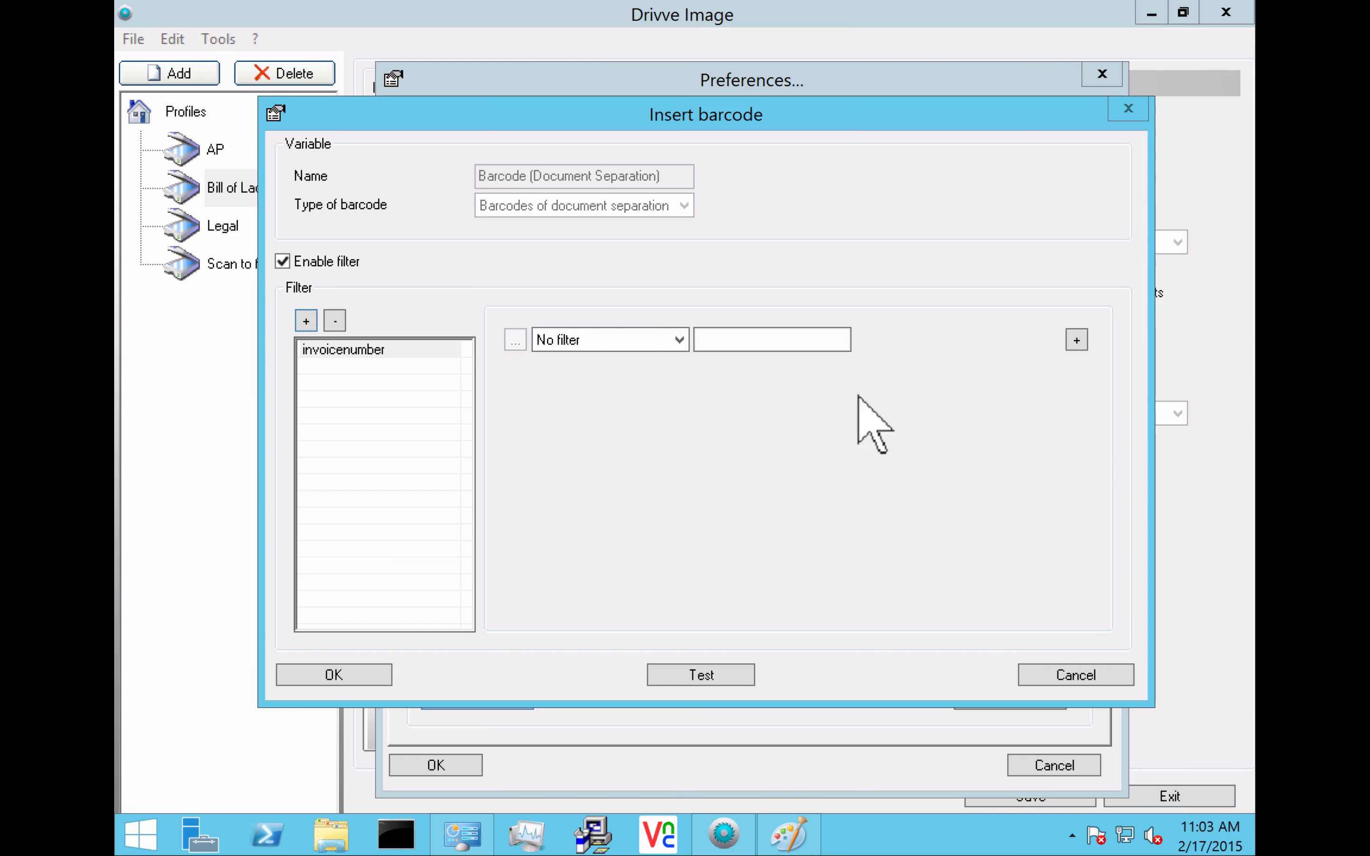
Step: Set the invoicenumber filter's condition to Barcode length is 8, and remove the blank second condition added below it
left_click(649, 344)
left_click(630, 393)
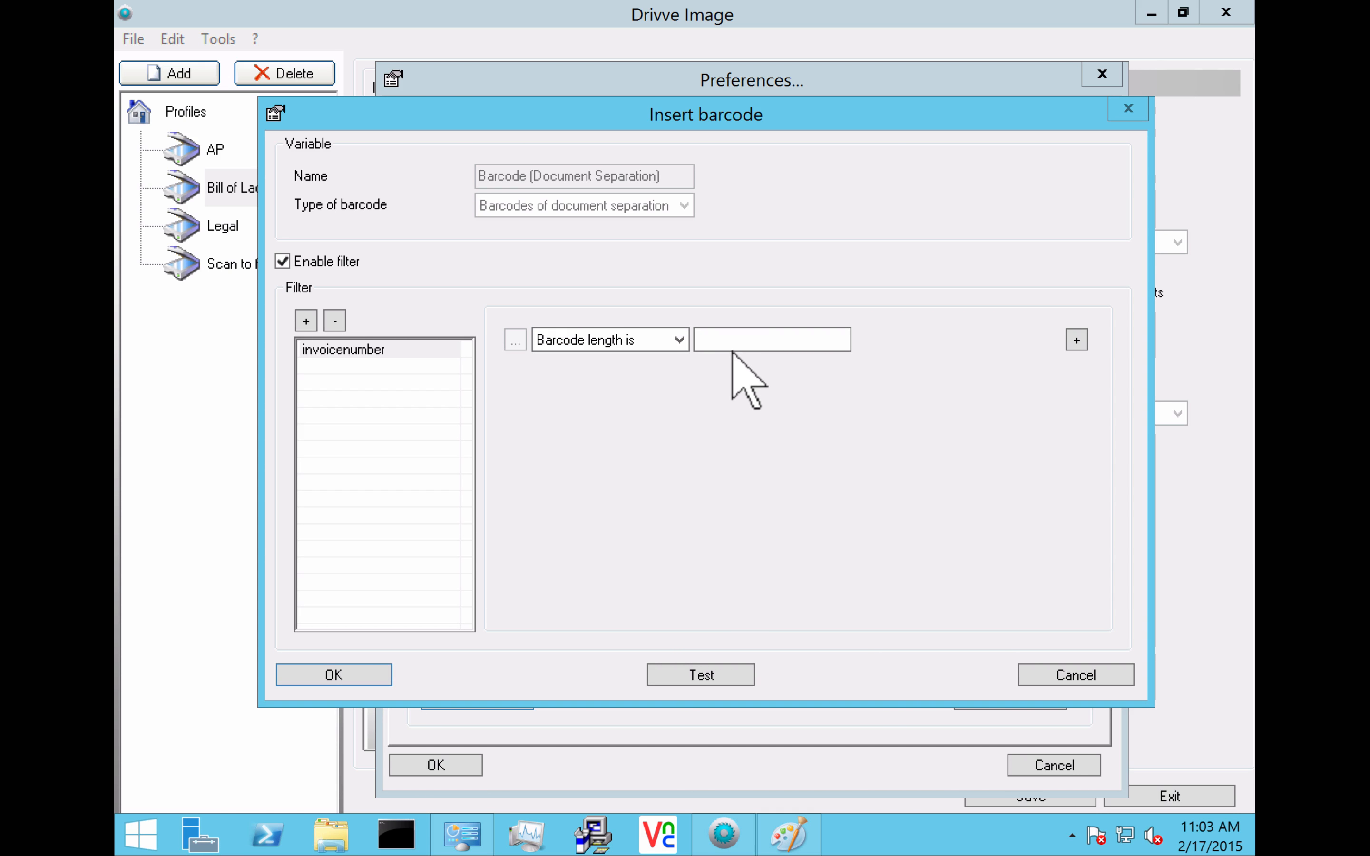
left_click(757, 339)
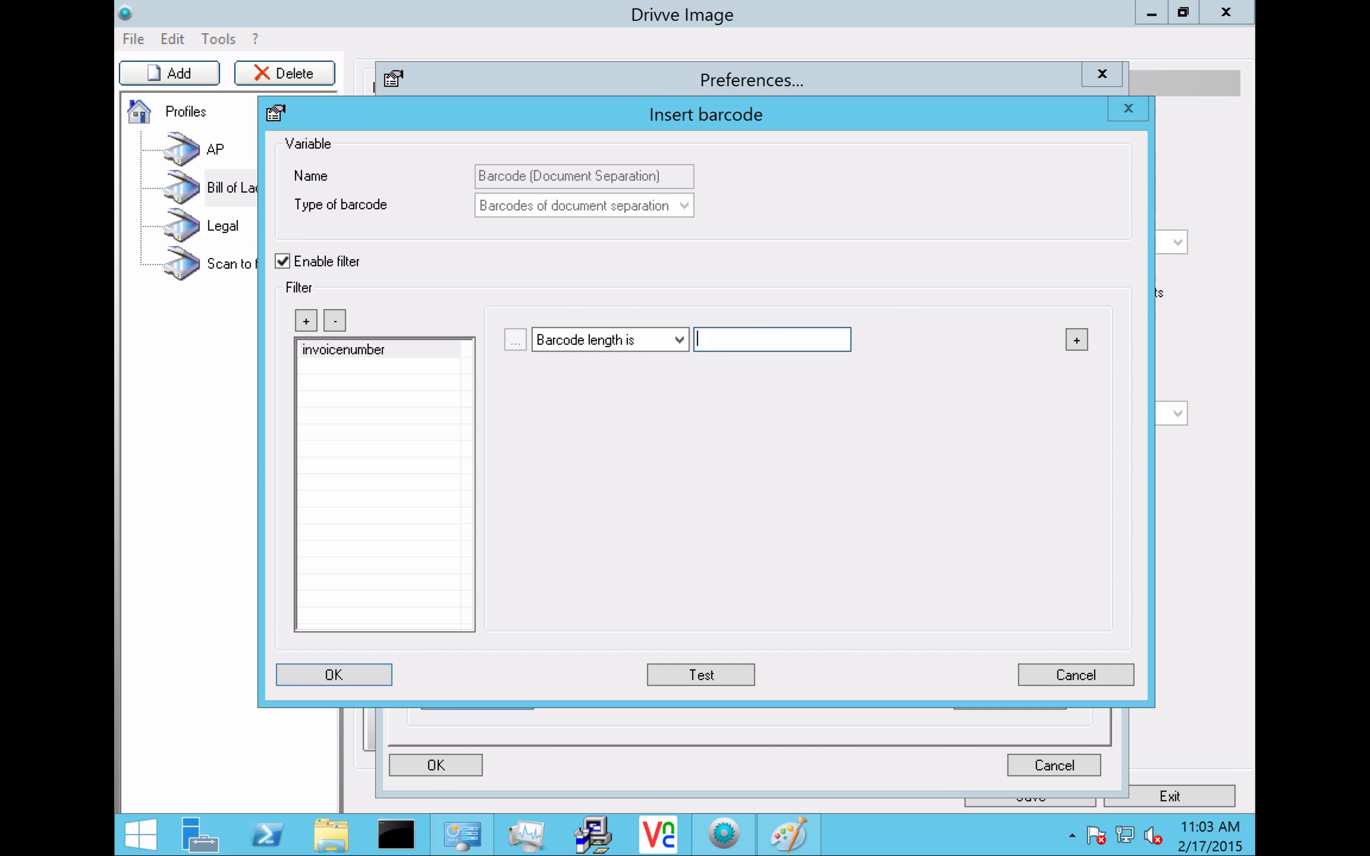
left_click(661, 344)
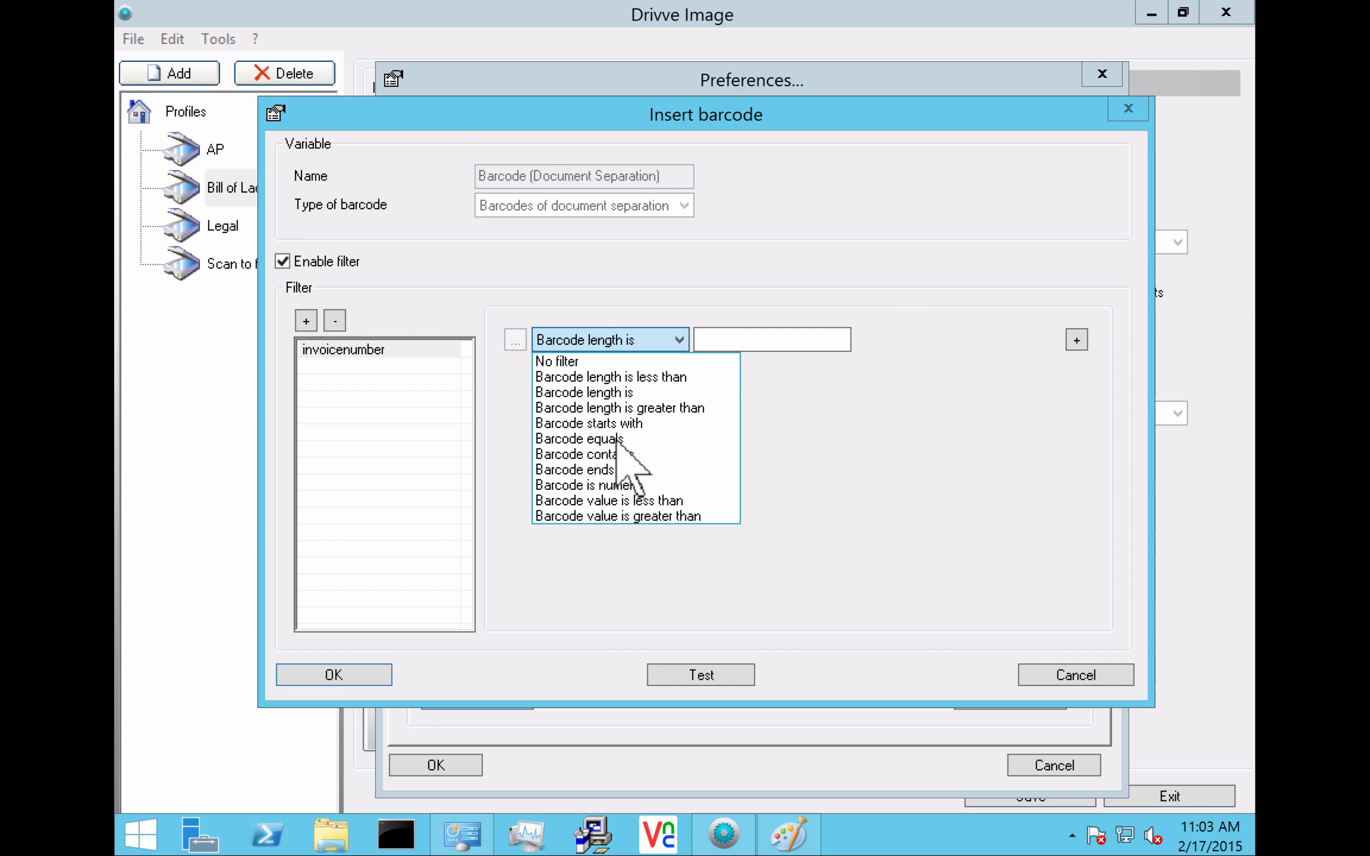
left_click(623, 487)
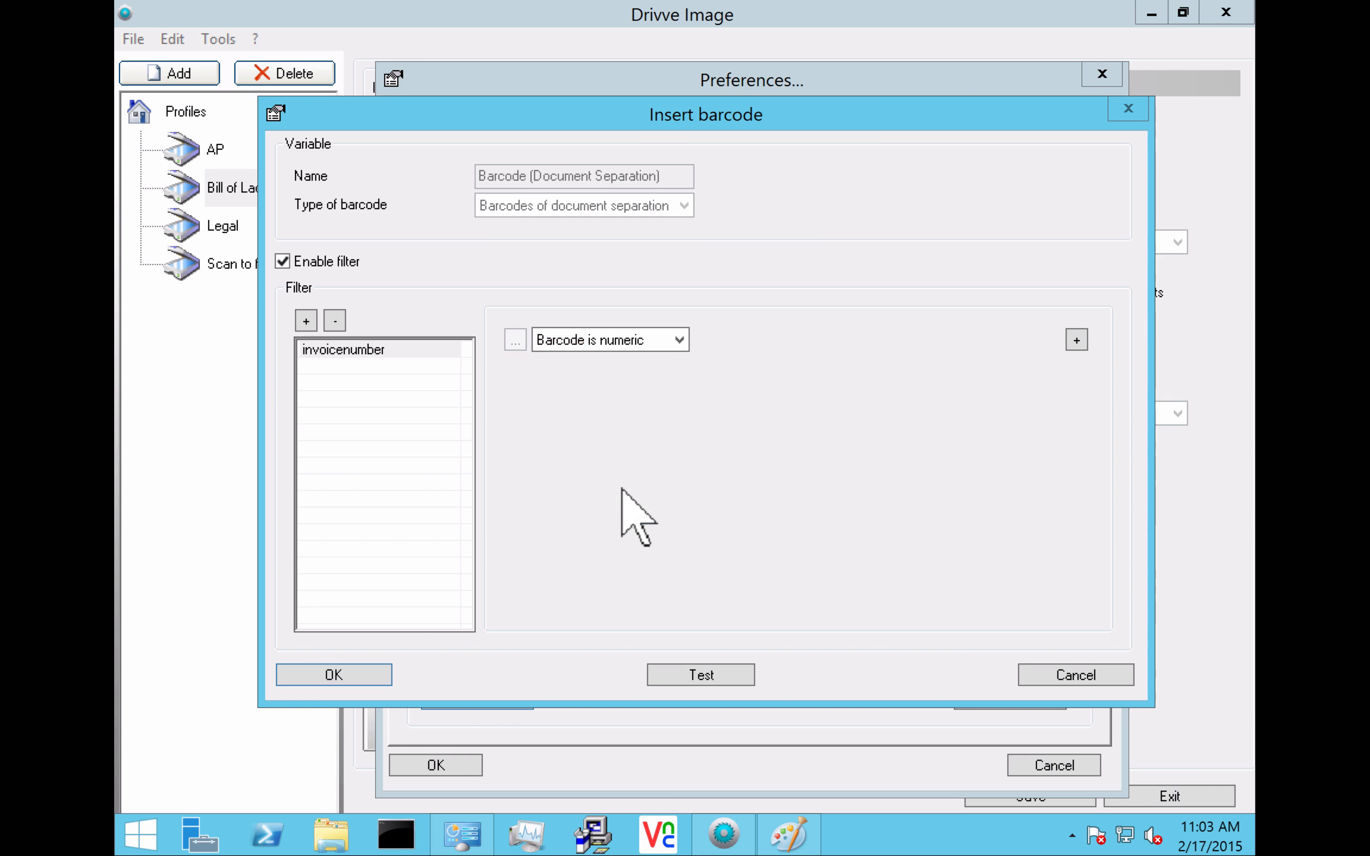
left_click(670, 346)
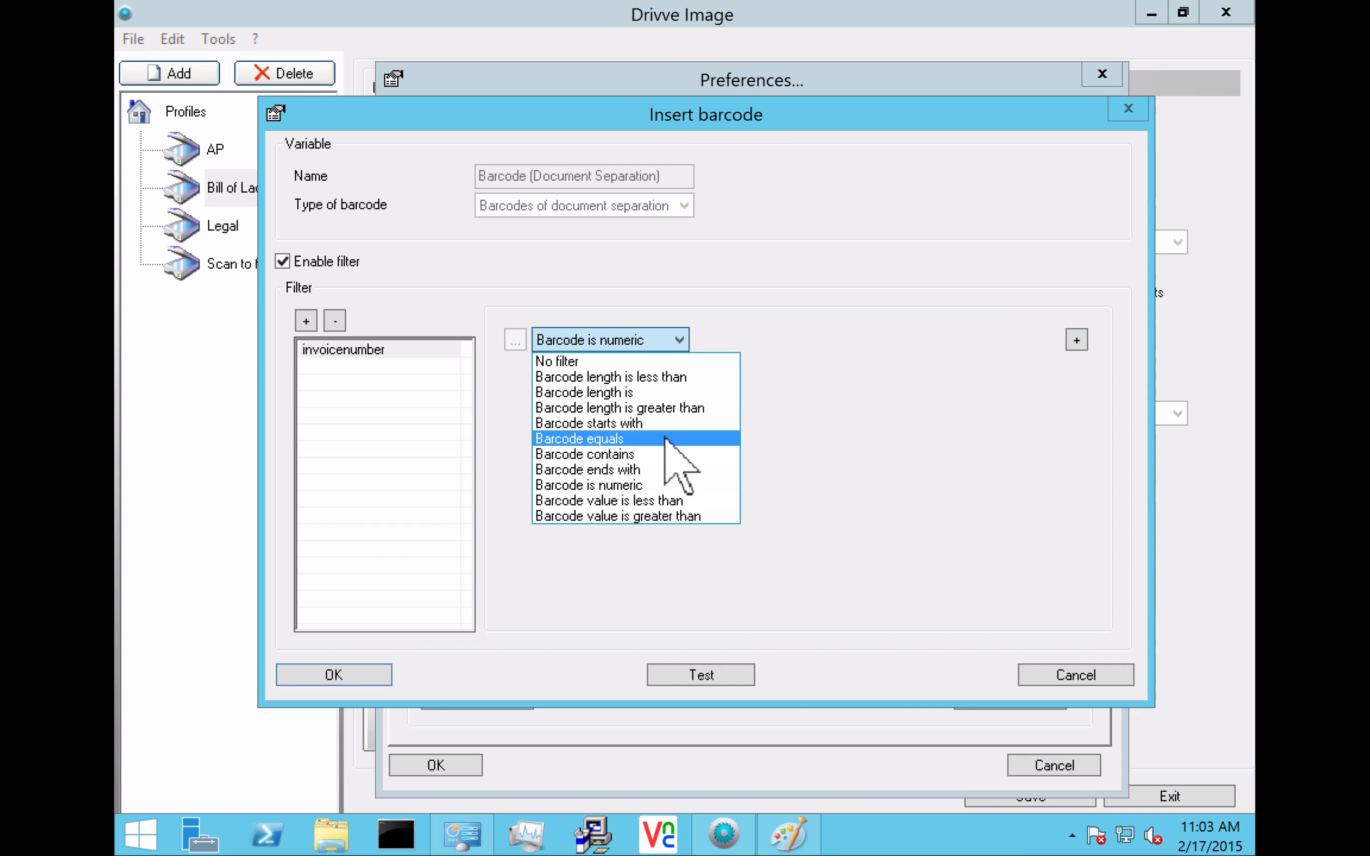
left_click(654, 392)
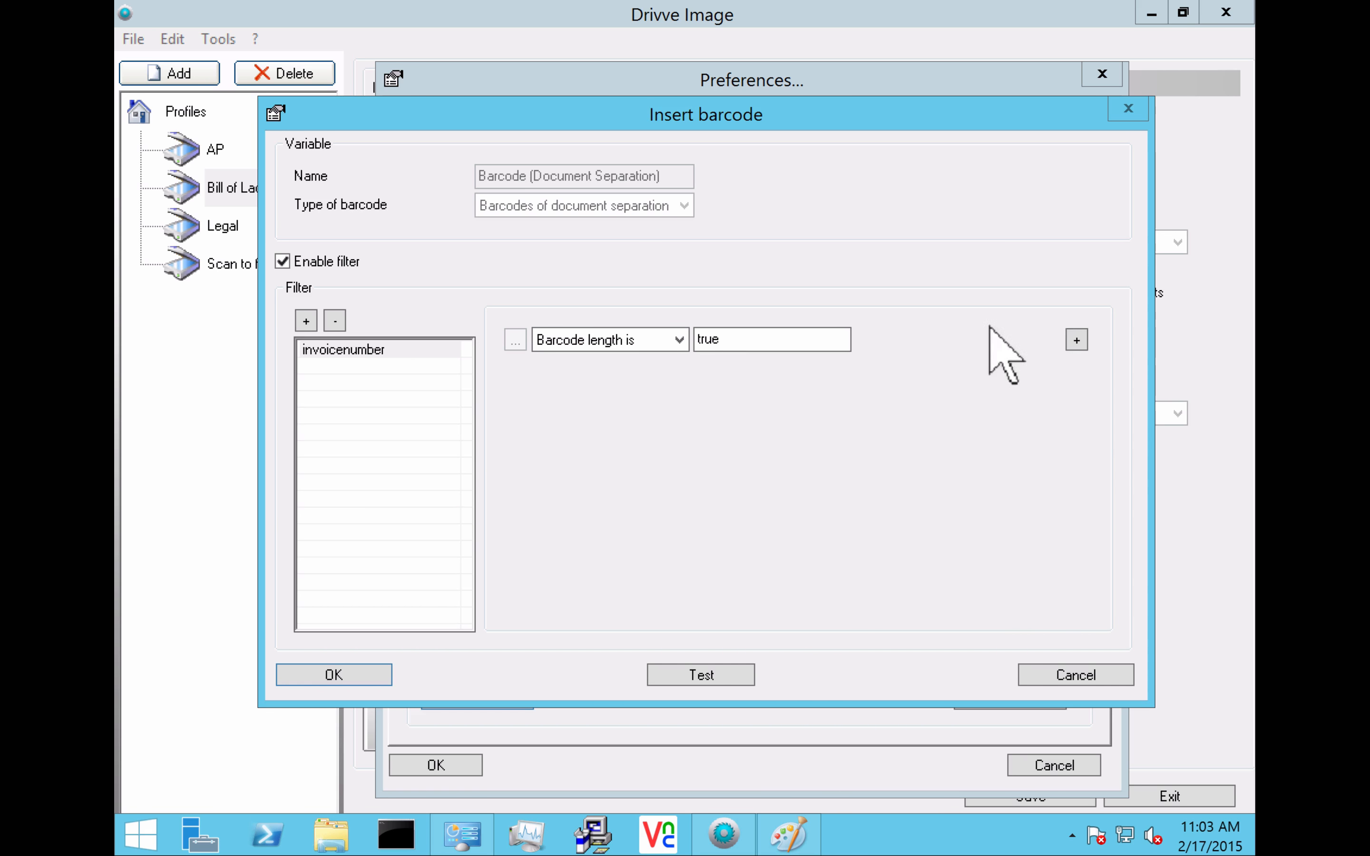
left_click(1076, 342)
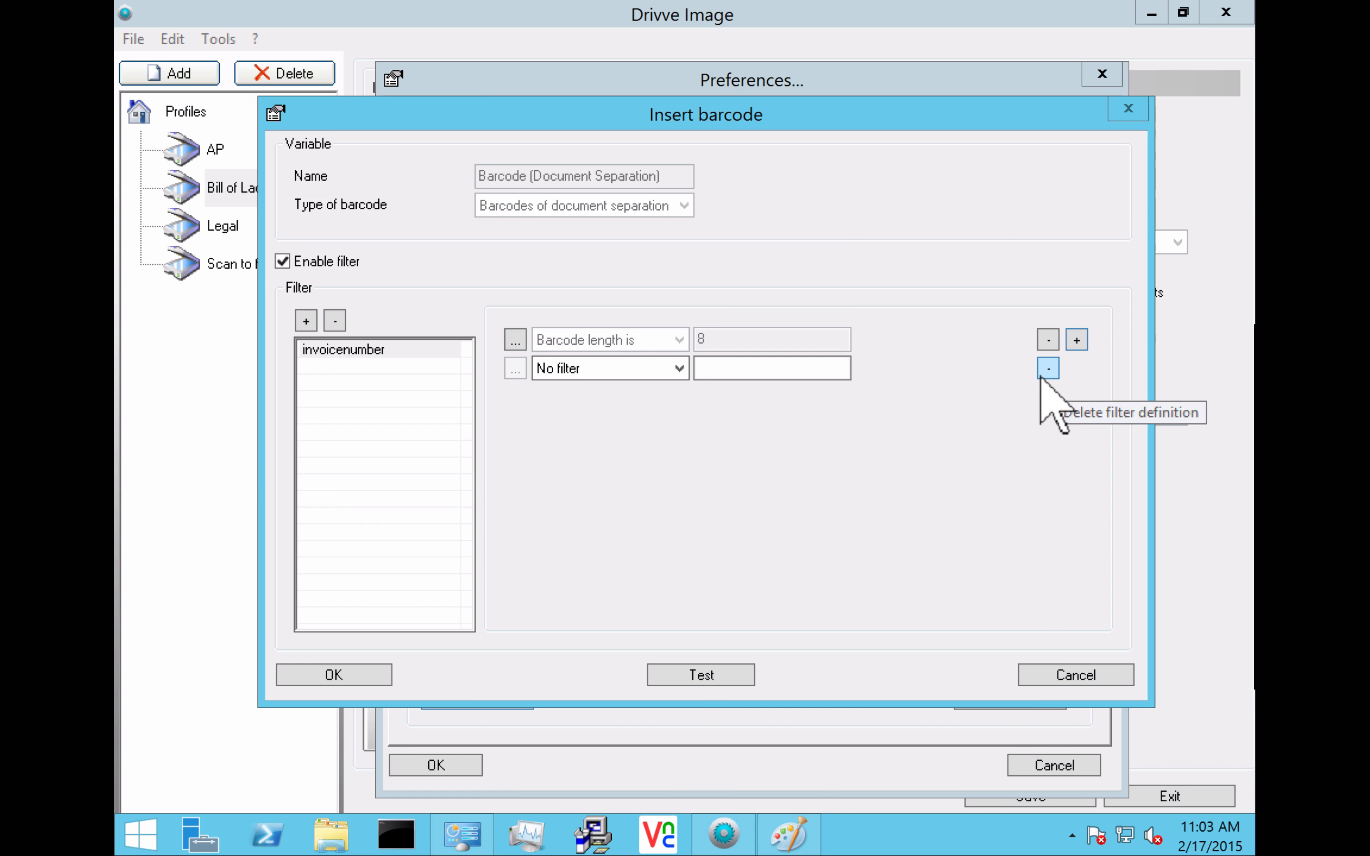
left_click(1044, 372)
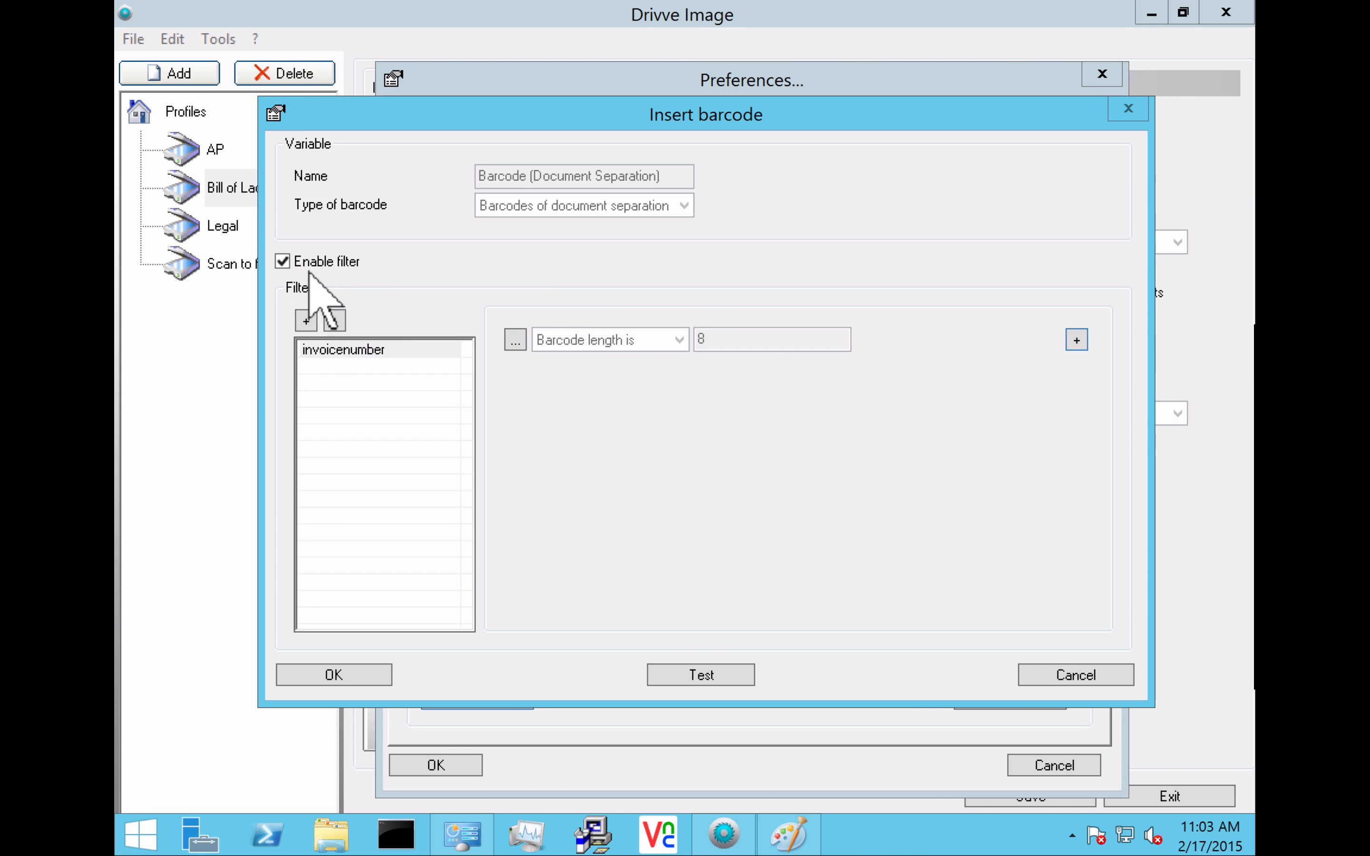
Step: Delete the invoicenumber filter and disable filtering for the document separation barcode
left_click(325, 323)
left_click(744, 506)
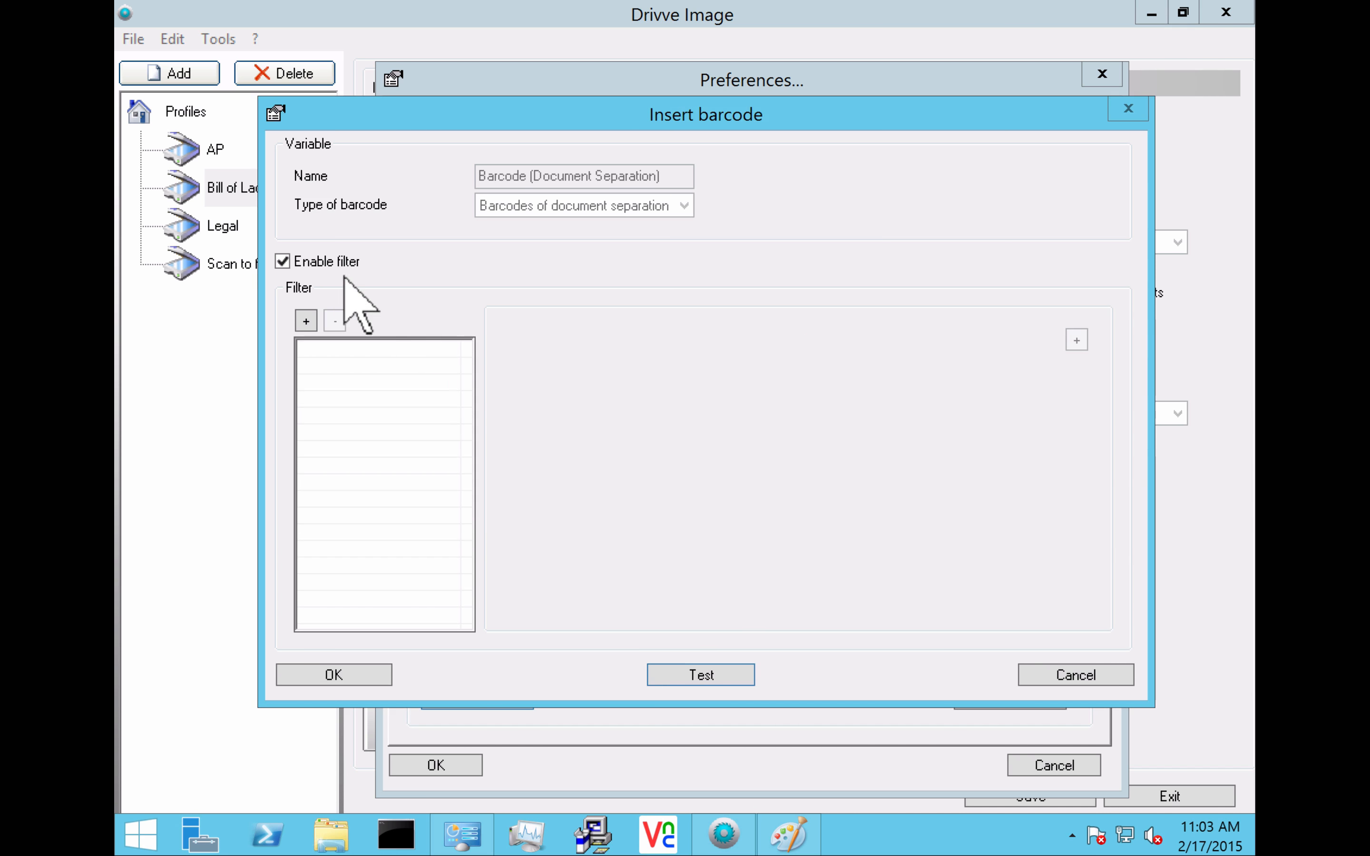
left_click(282, 262)
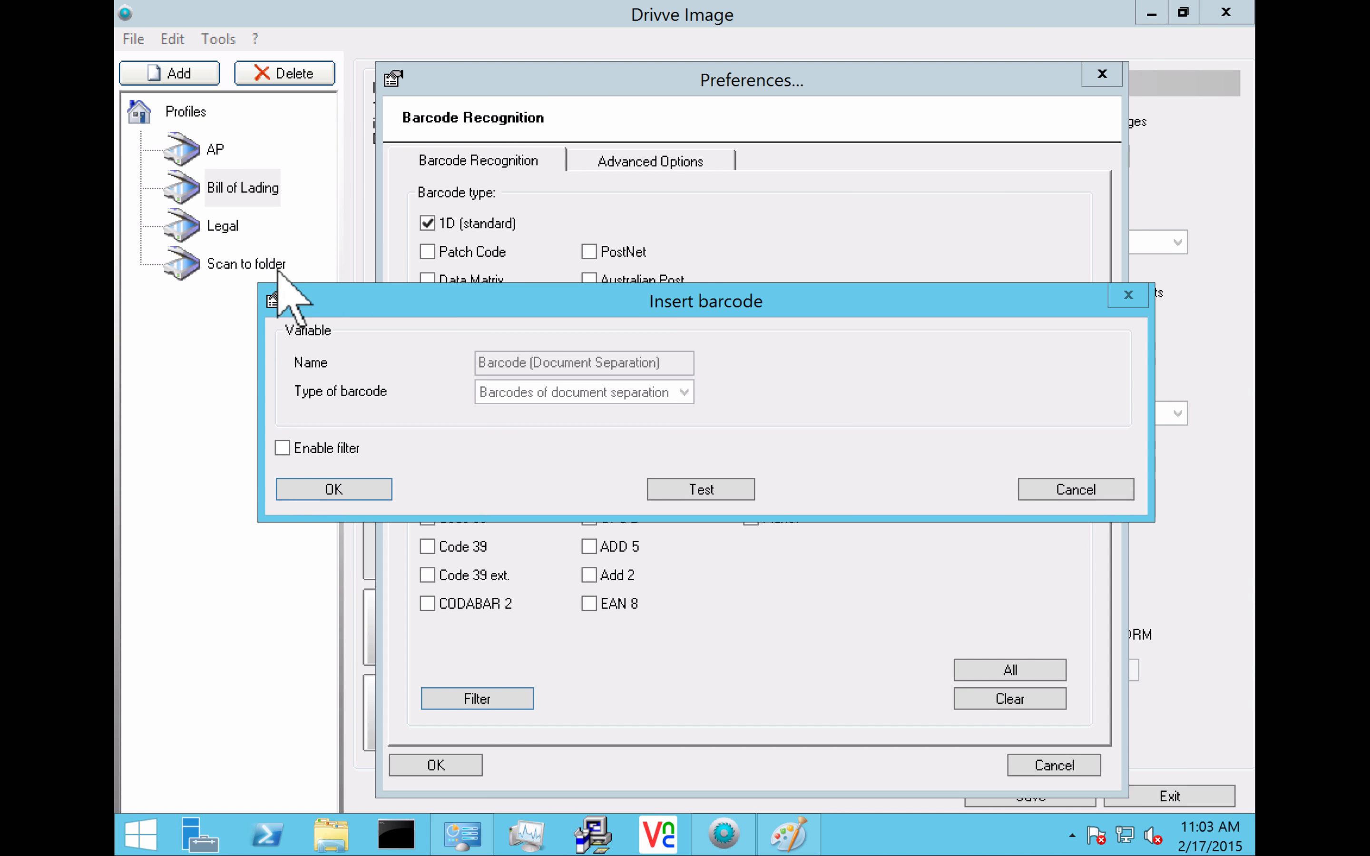
left_click(333, 489)
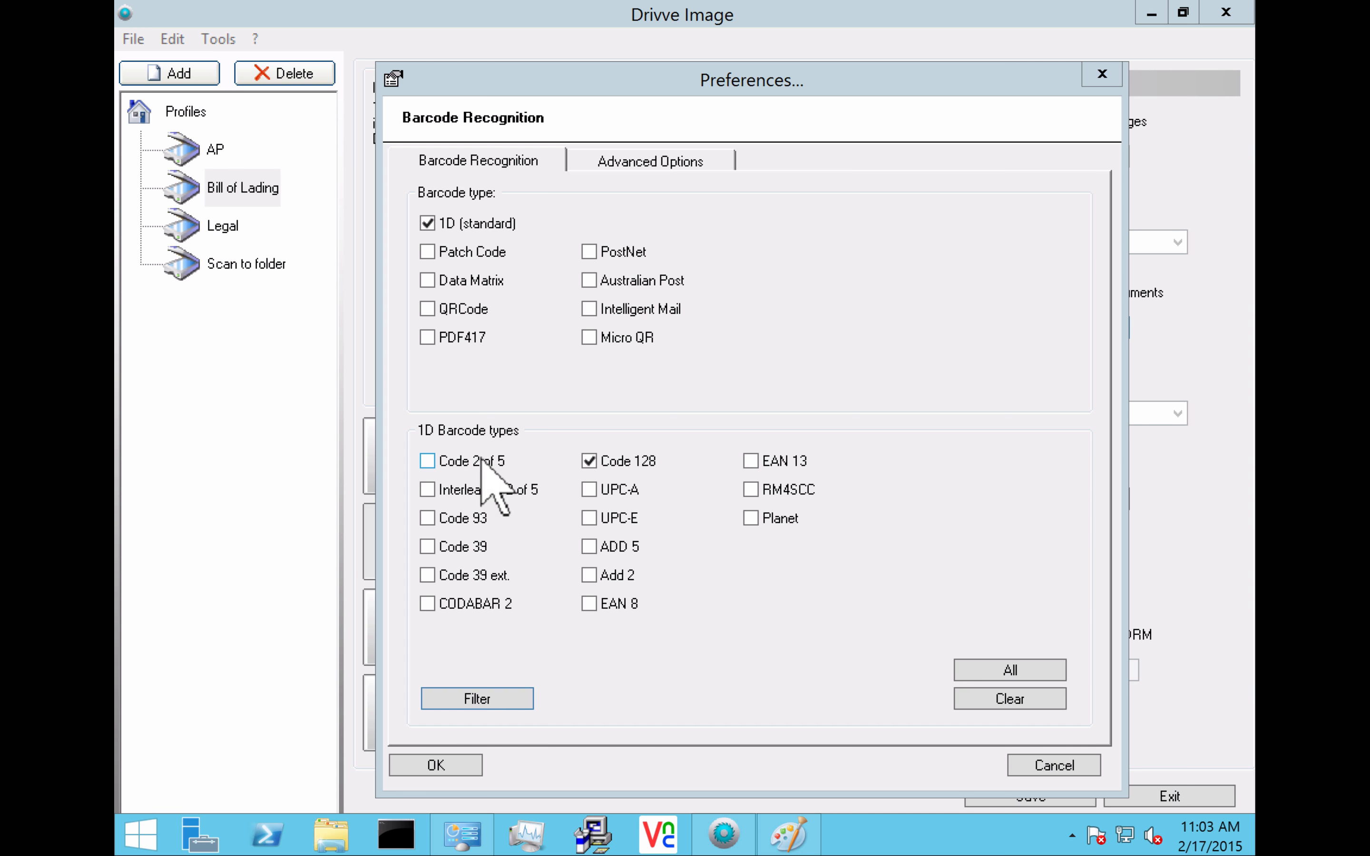
Step: Accept the barcode recognition and document separation preferences, and check the image processing preferences, keeping their current settings
left_click(431, 766)
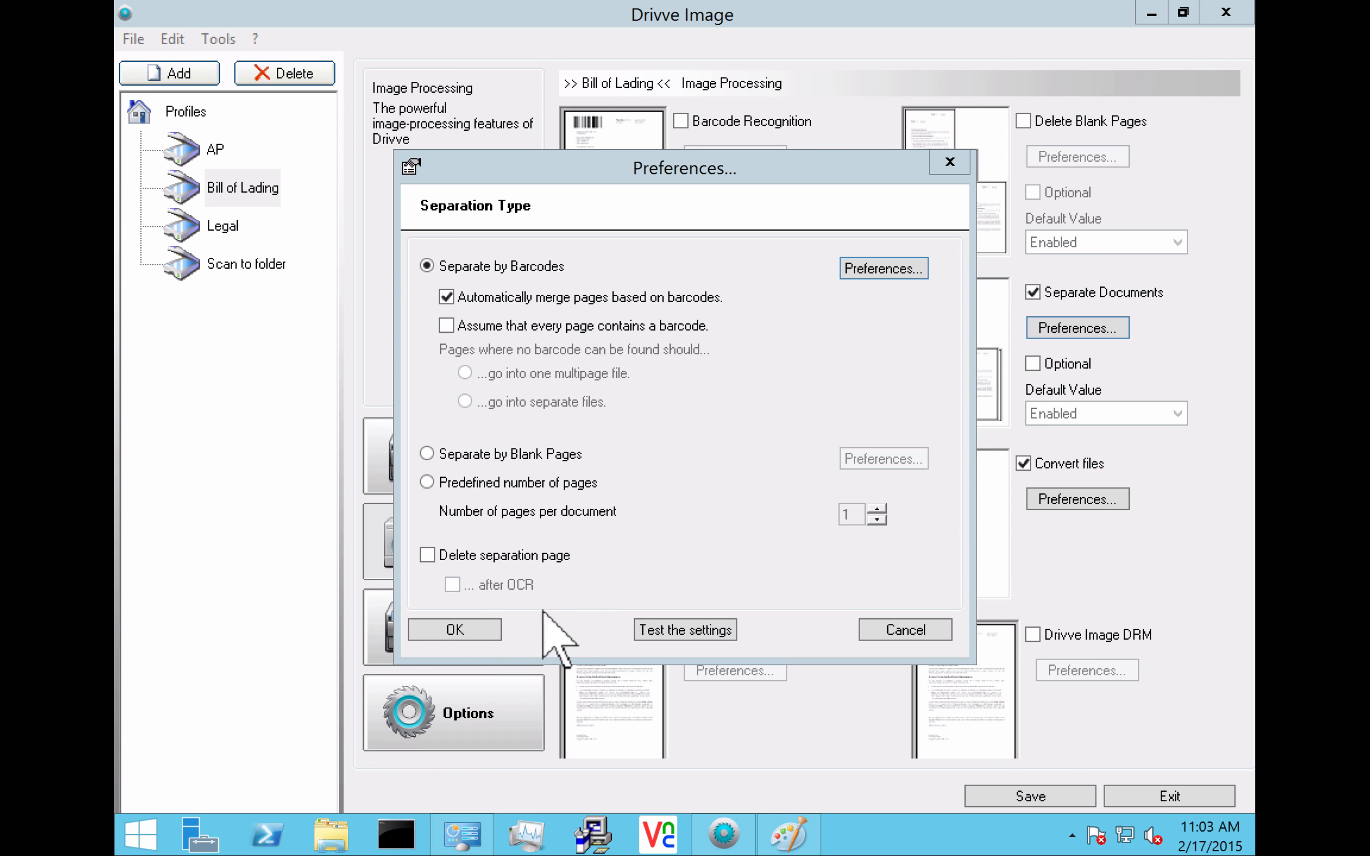
left_click(459, 629)
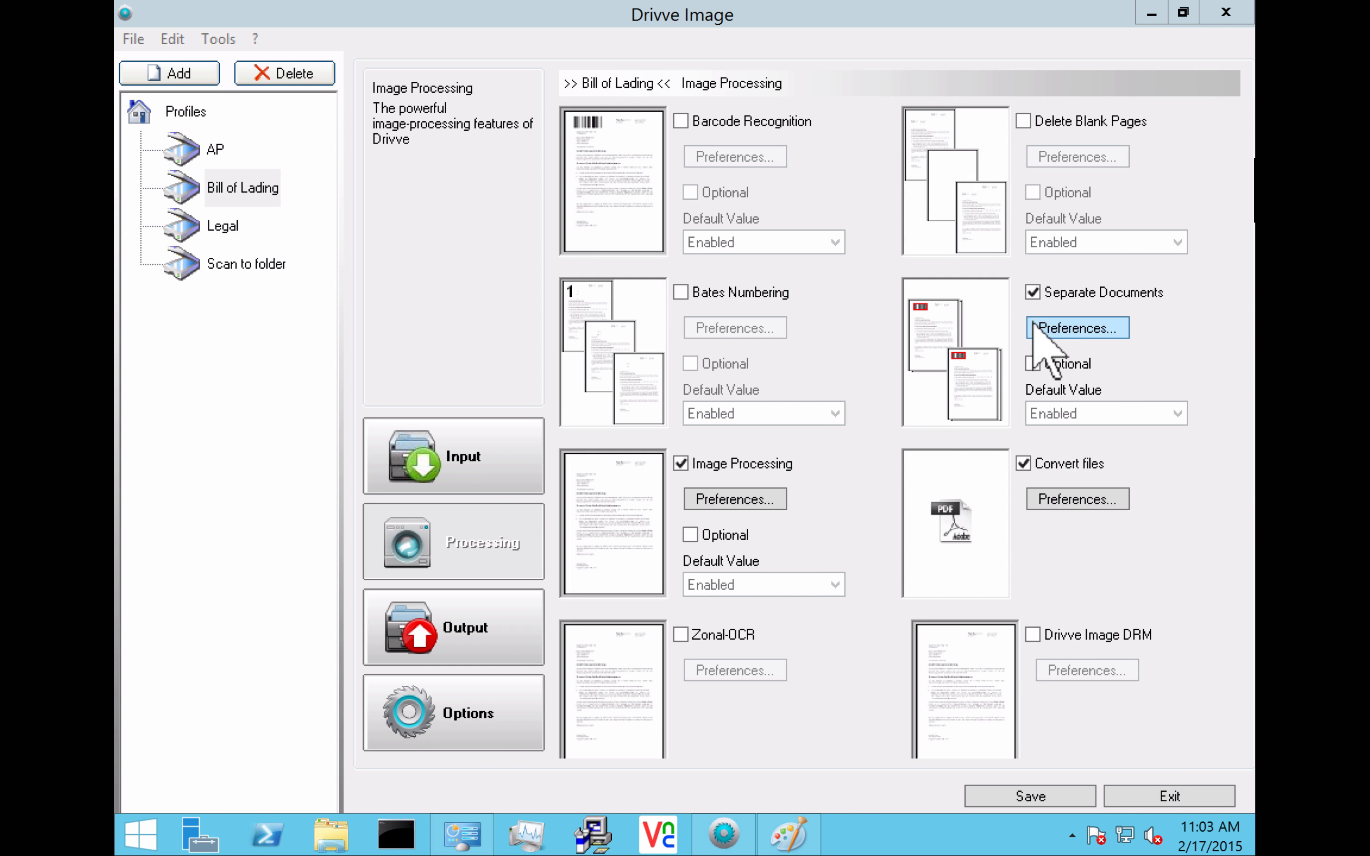
left_click(742, 499)
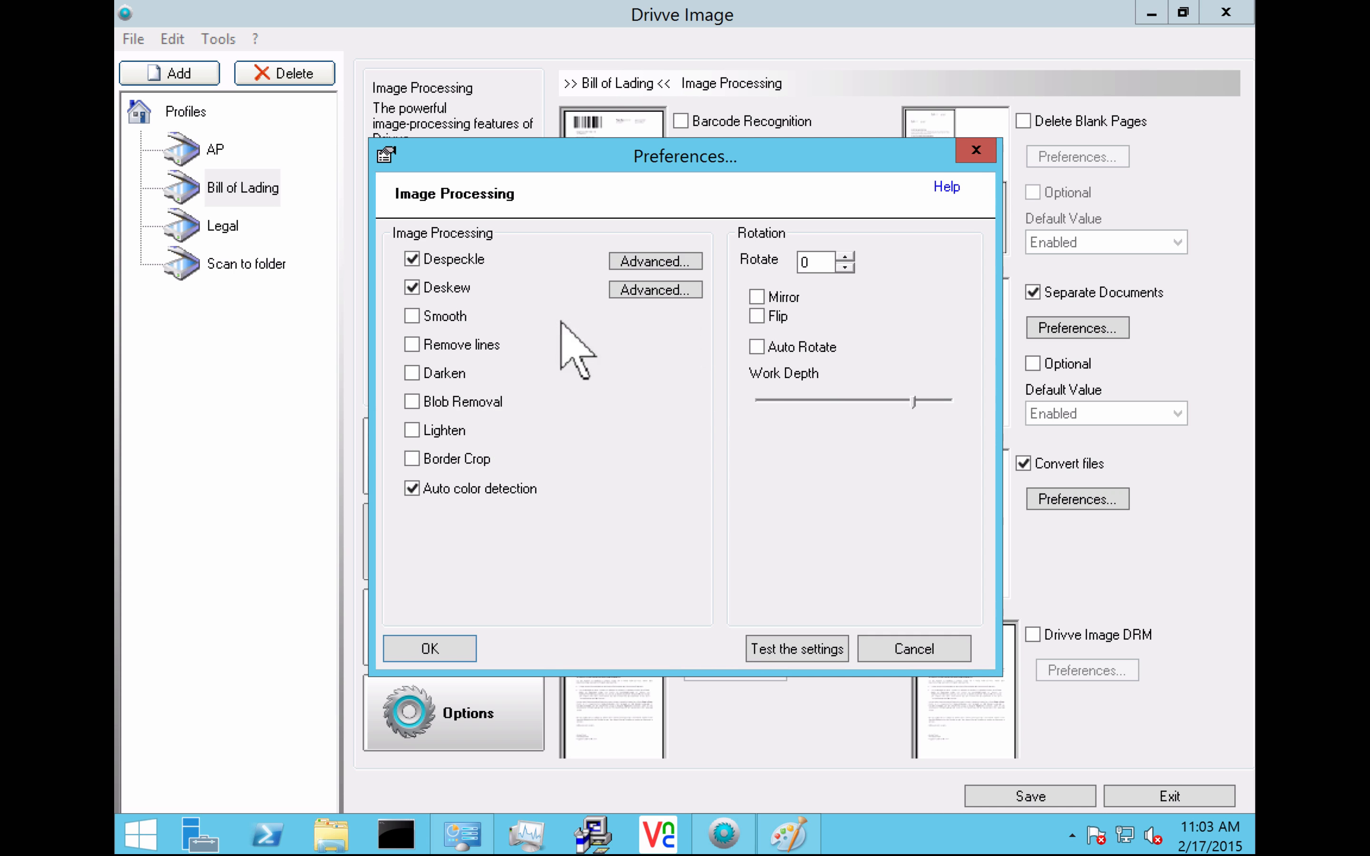
left_click(430, 649)
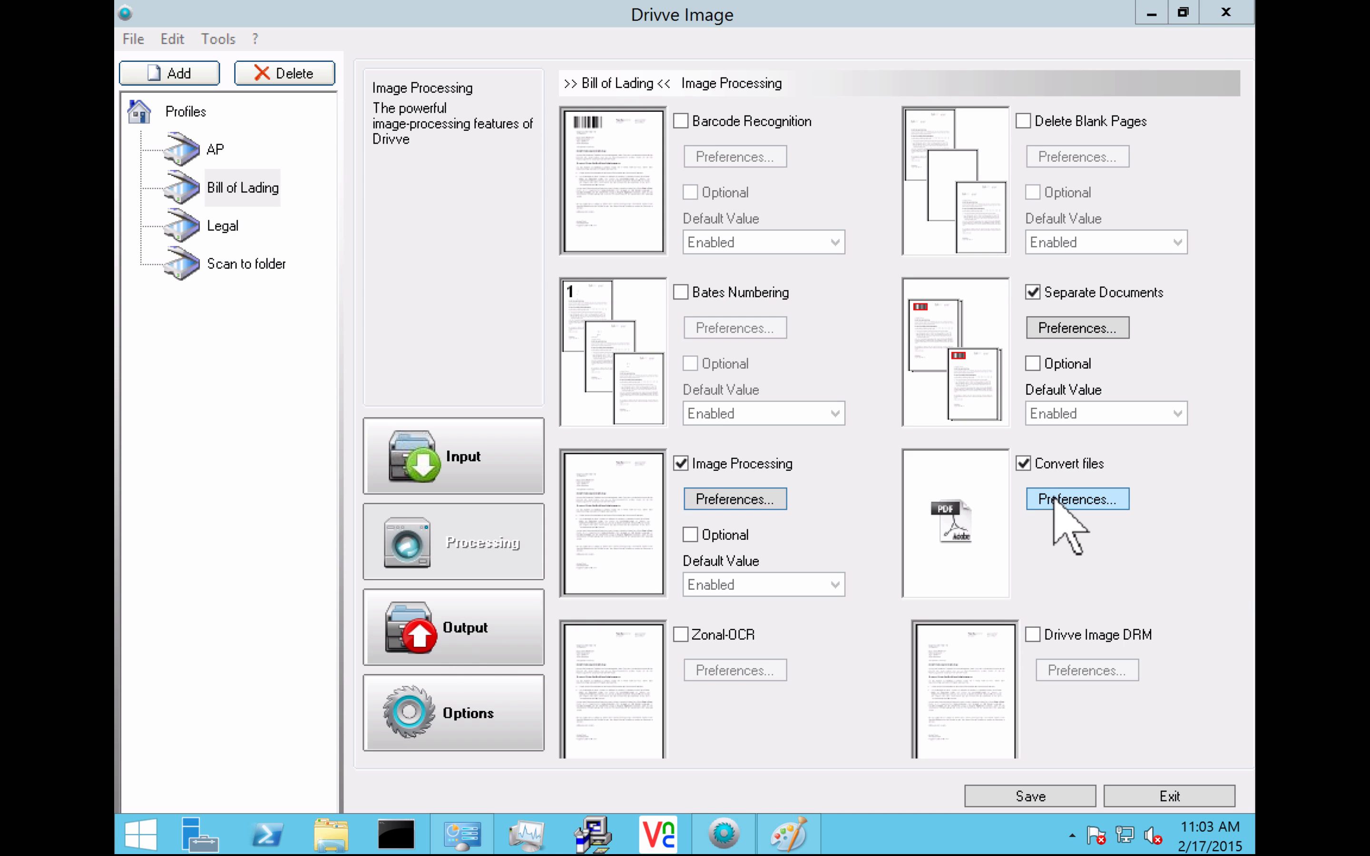
Step: Enable File Output for the Bill of Lading profile and set its folder to a new Shipping folder inside Drivve Scans
left_click(484, 616)
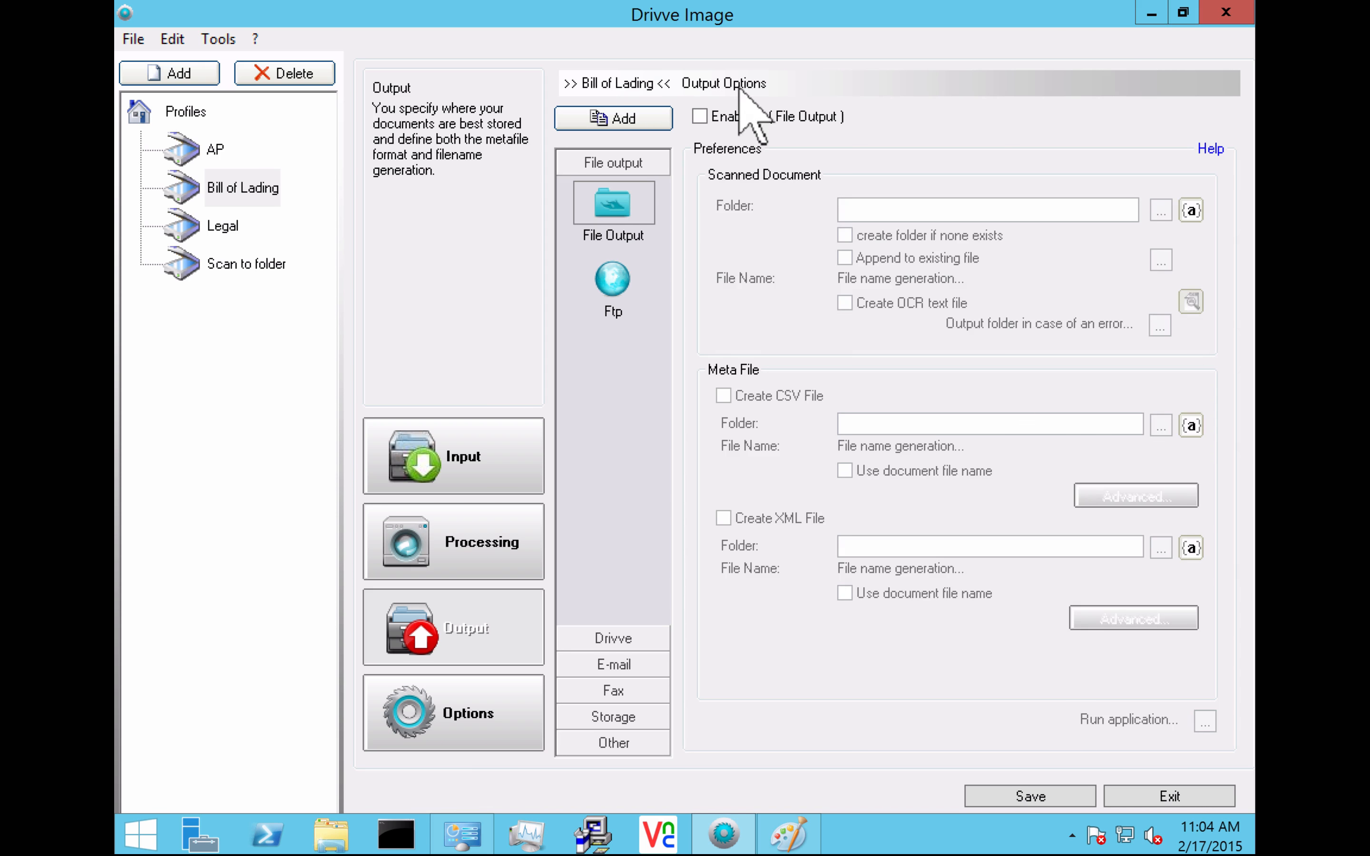
left_click(700, 119)
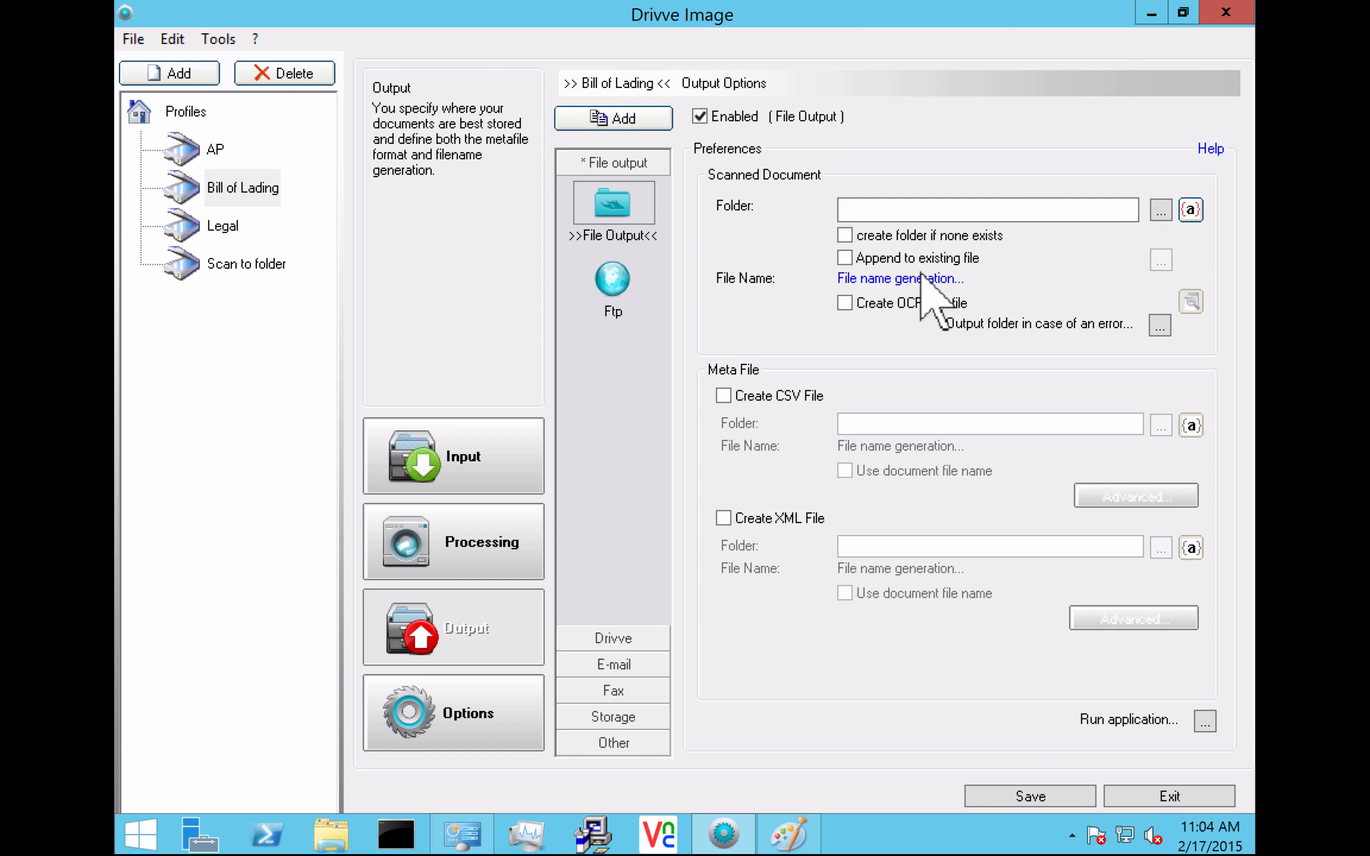
left_click(1160, 211)
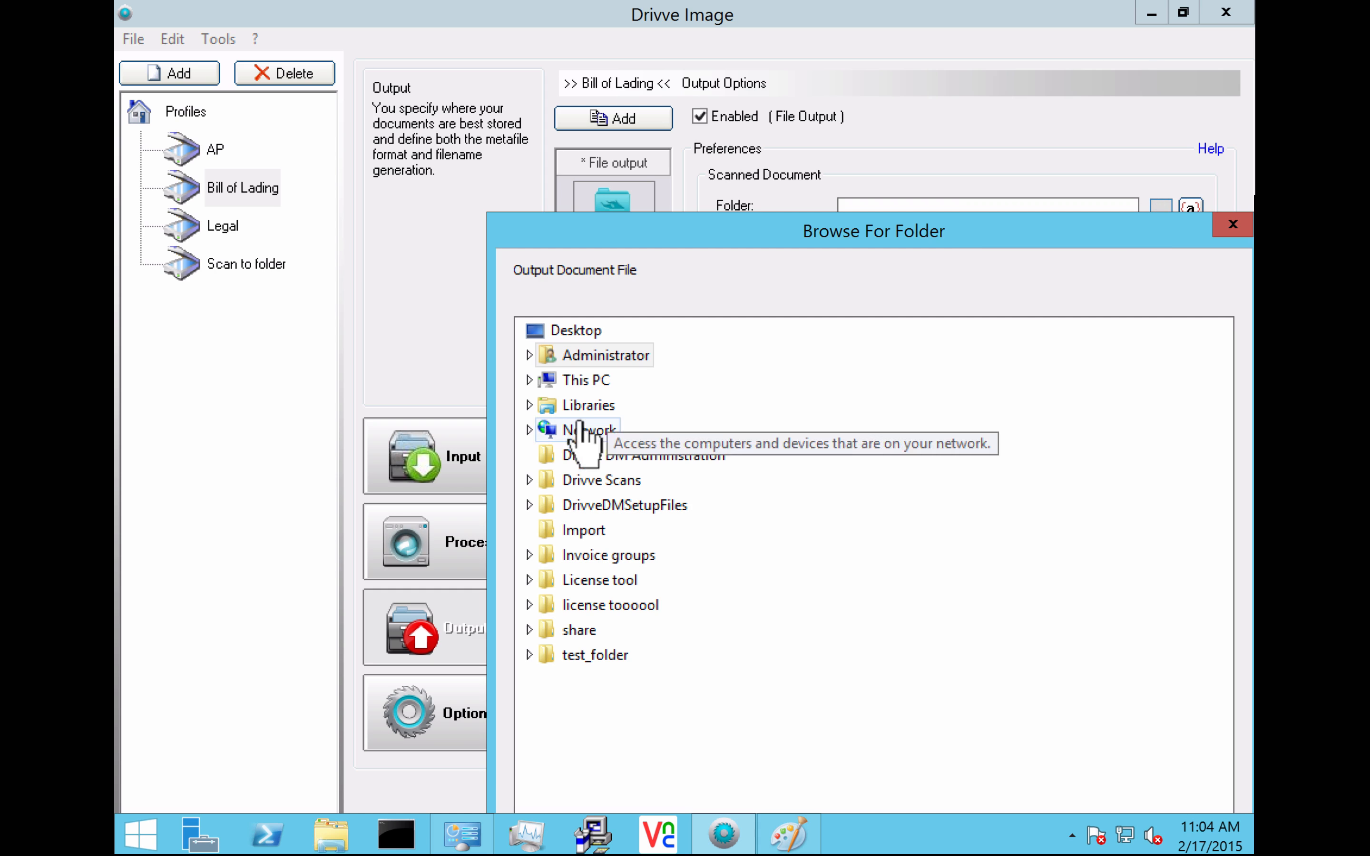
left_click_drag(710, 239, 589, 142)
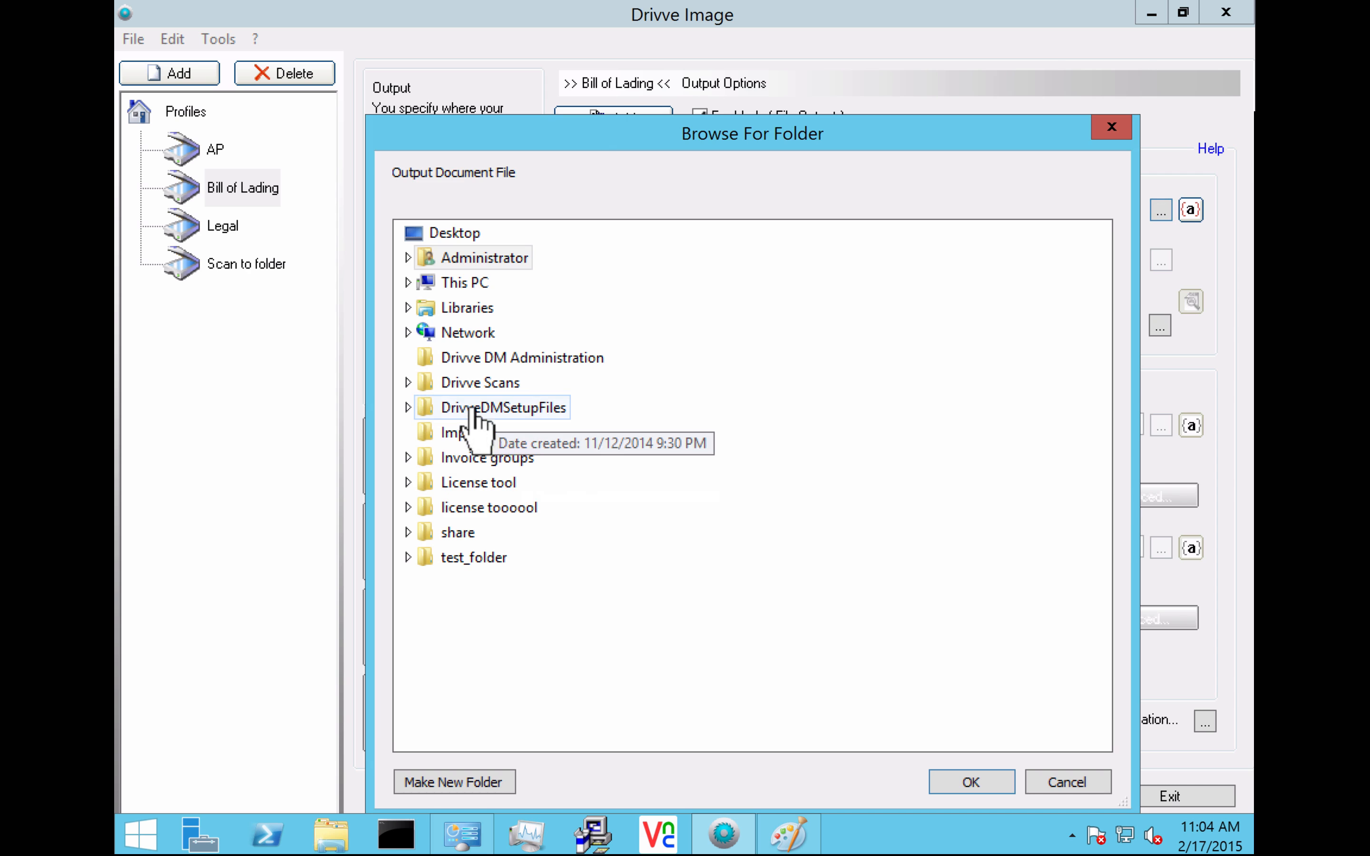
left_click(408, 383)
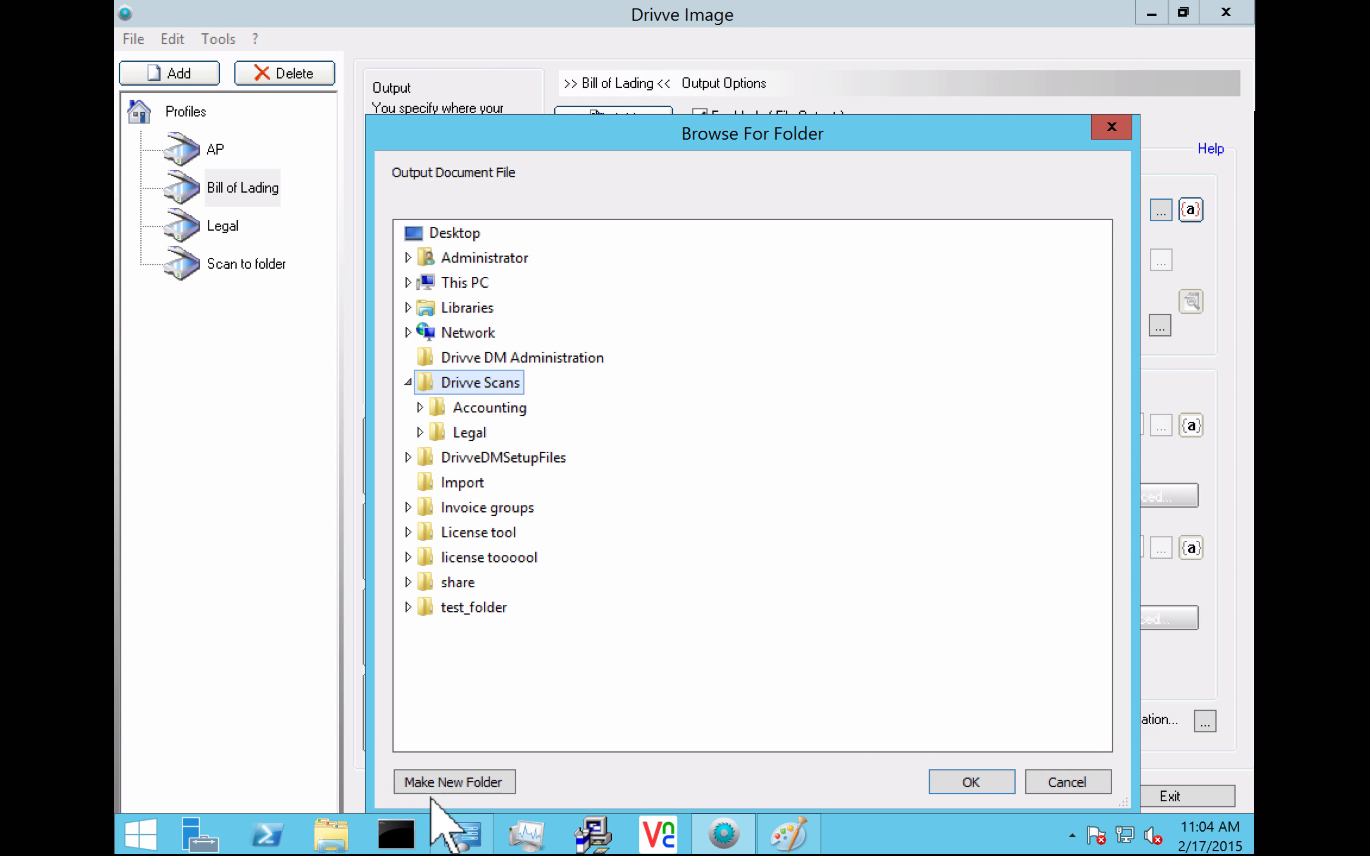
left_click(450, 783)
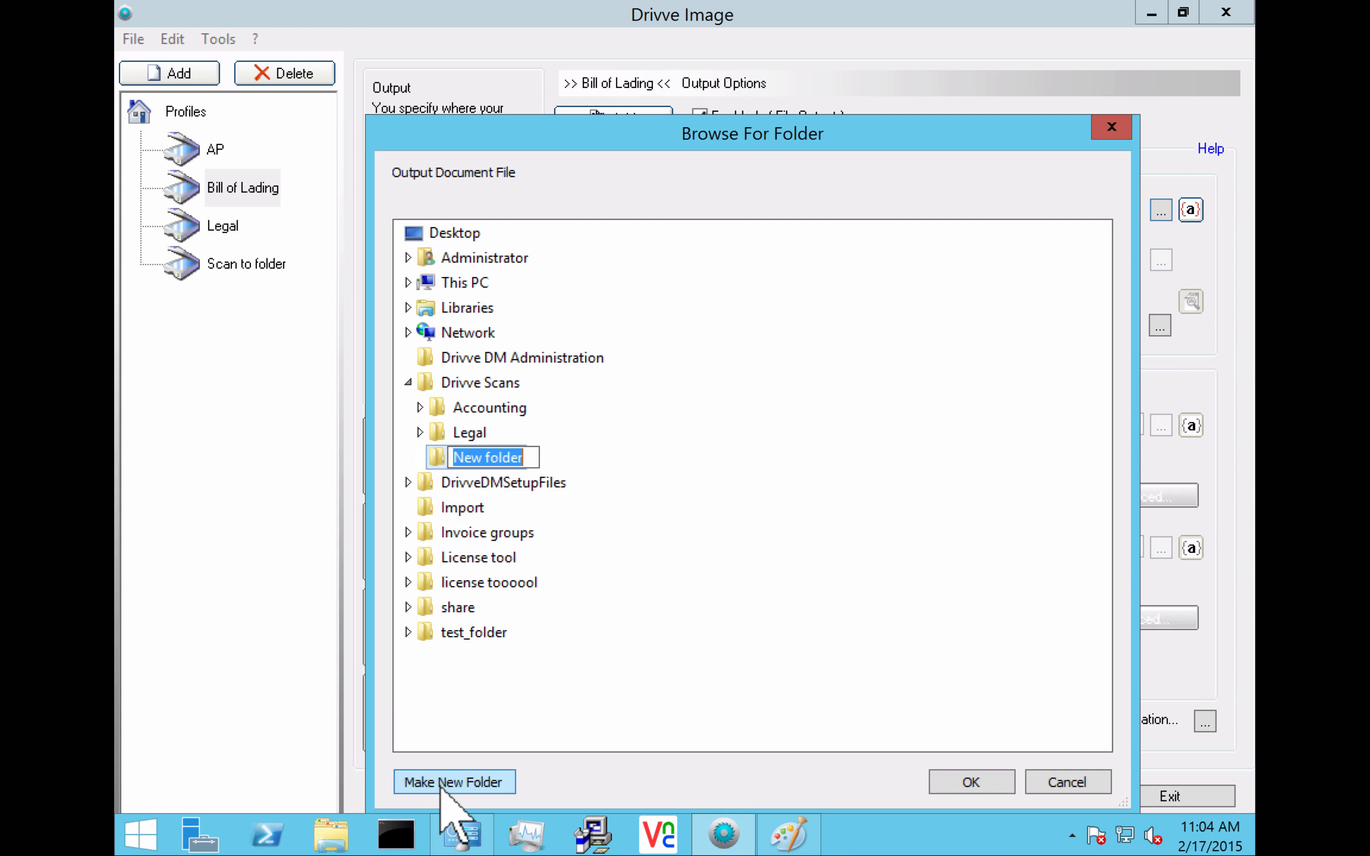
type("Shipping")
key("Return")
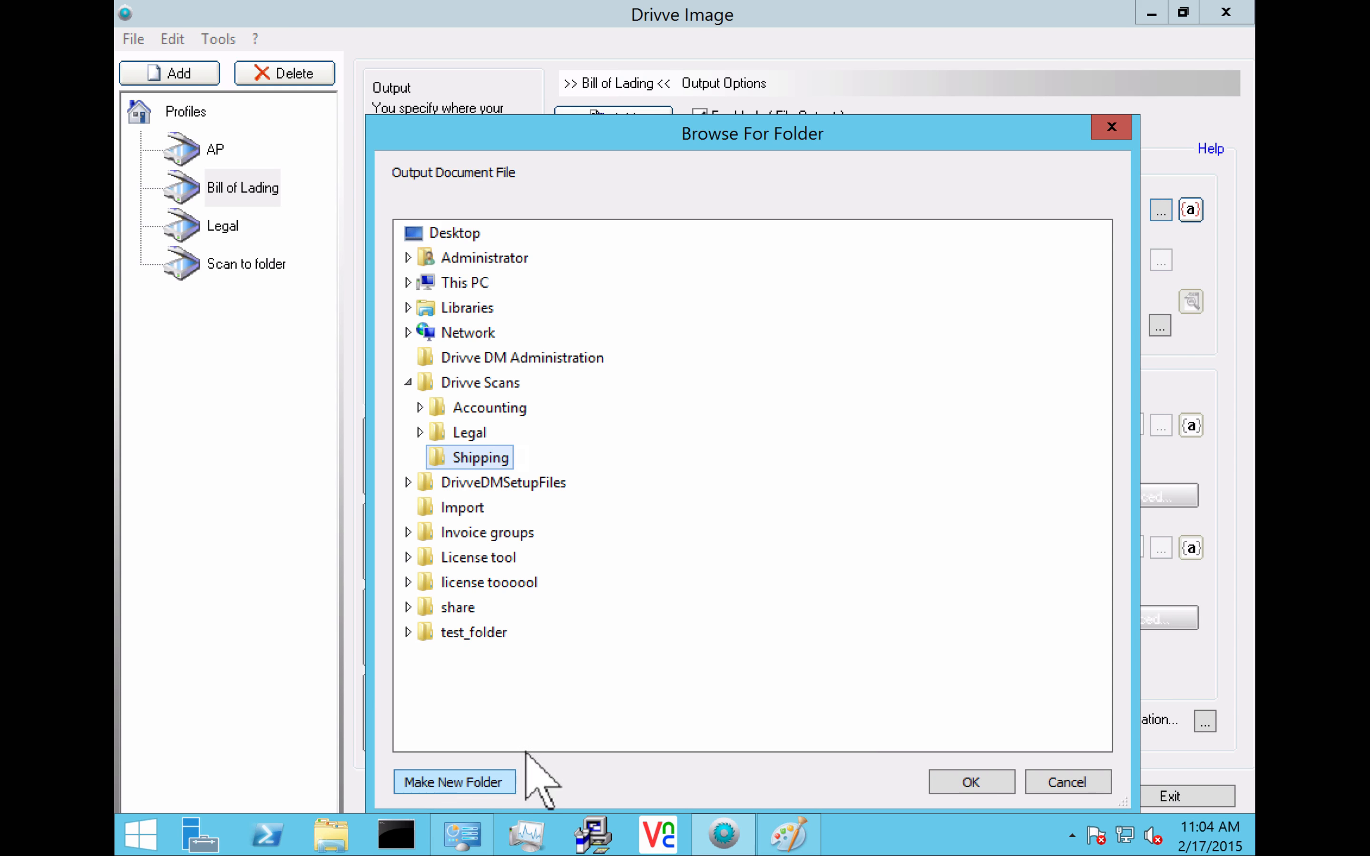
left_click(959, 785)
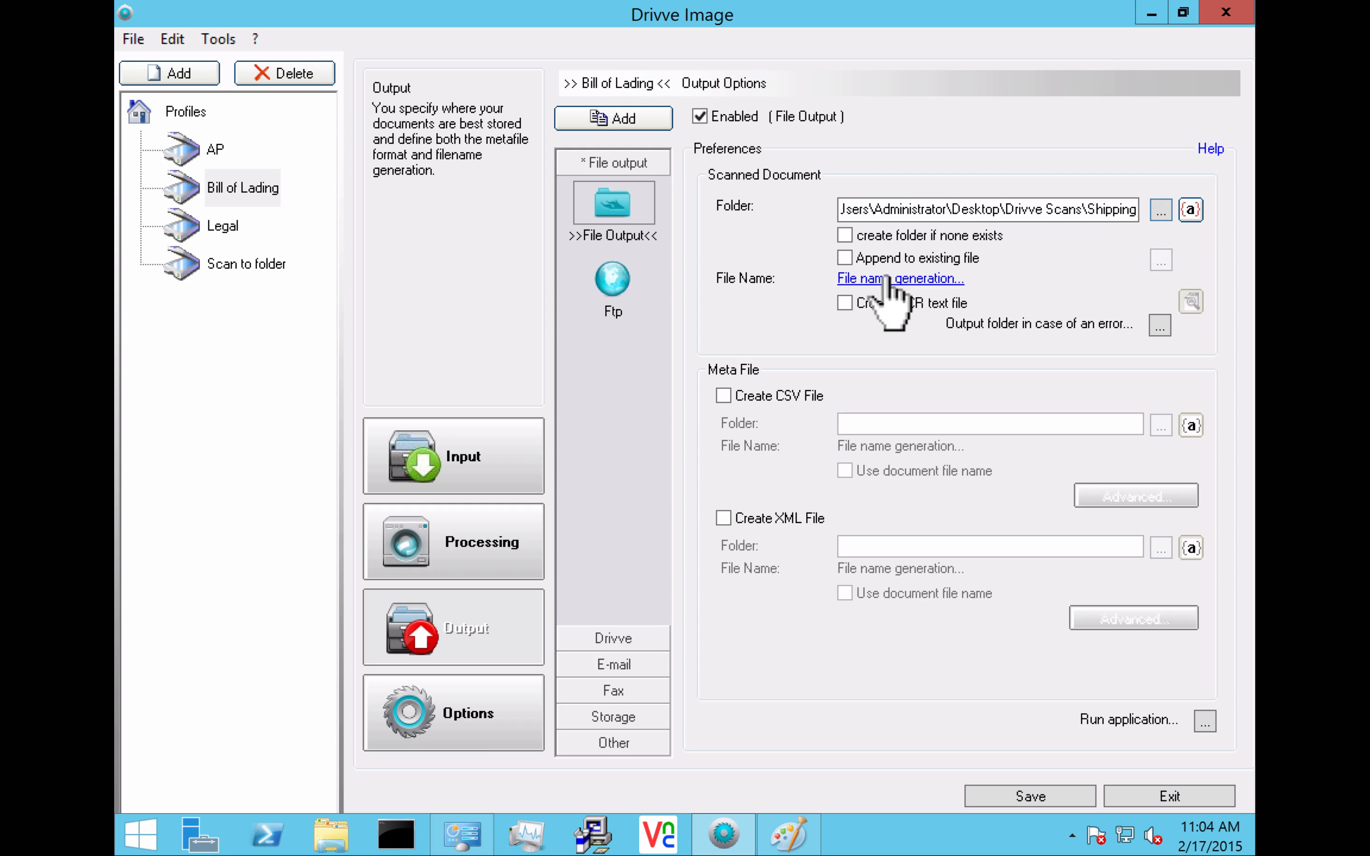
Step: Append FORMATDATE(yyyy-mm) to the Shipping output folder path and enable creating the folder if none exists
left_click(1191, 209)
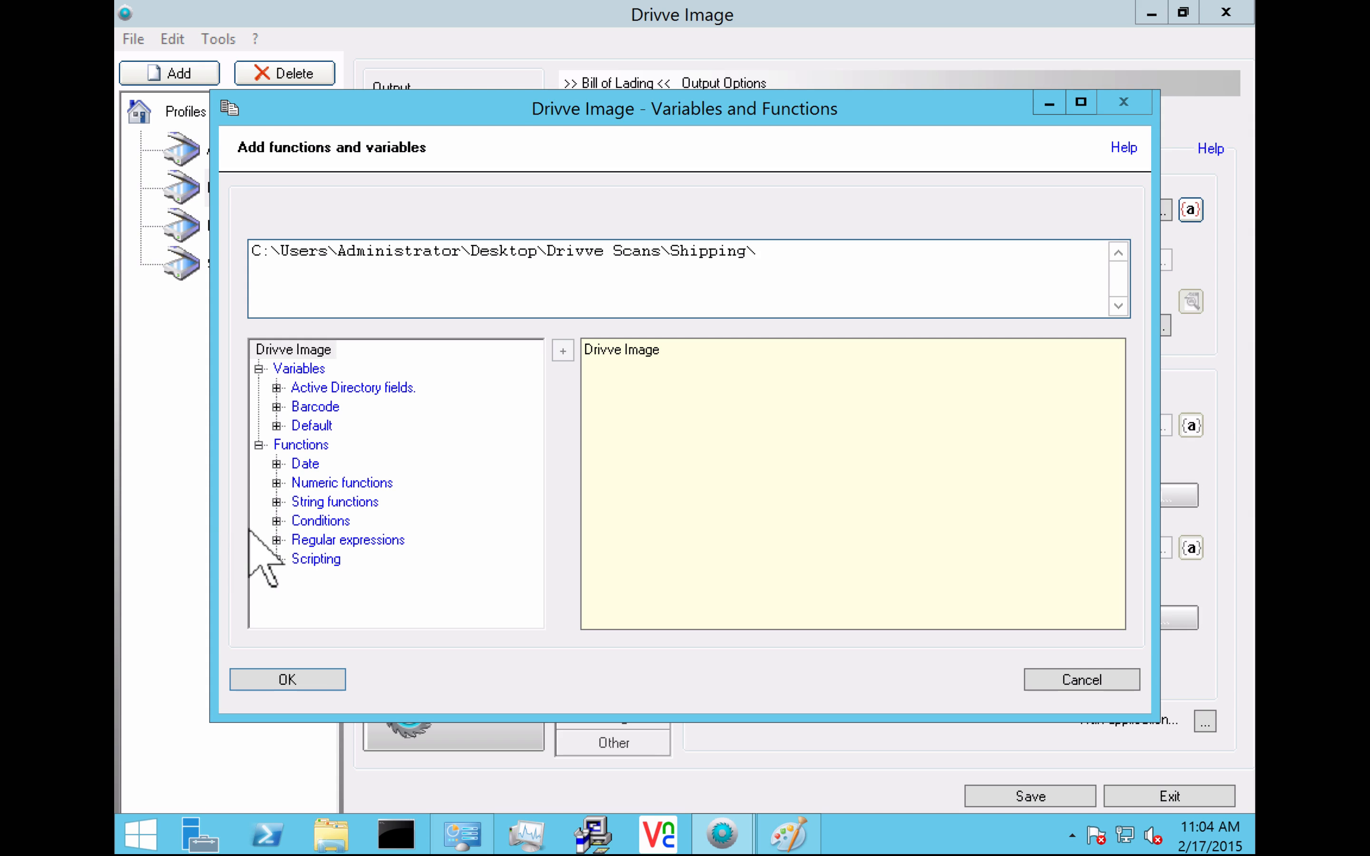
left_click(272, 475)
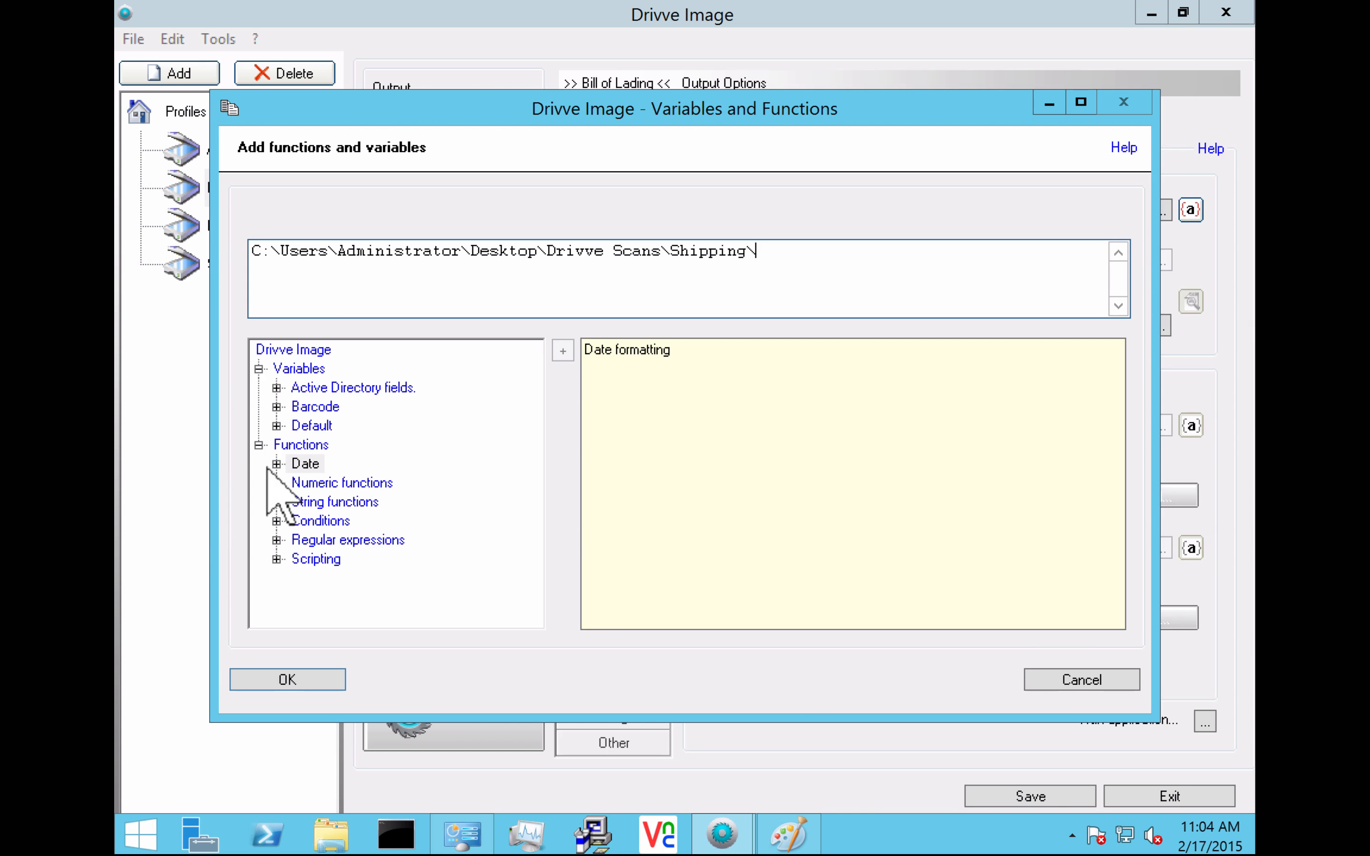
left_click(276, 464)
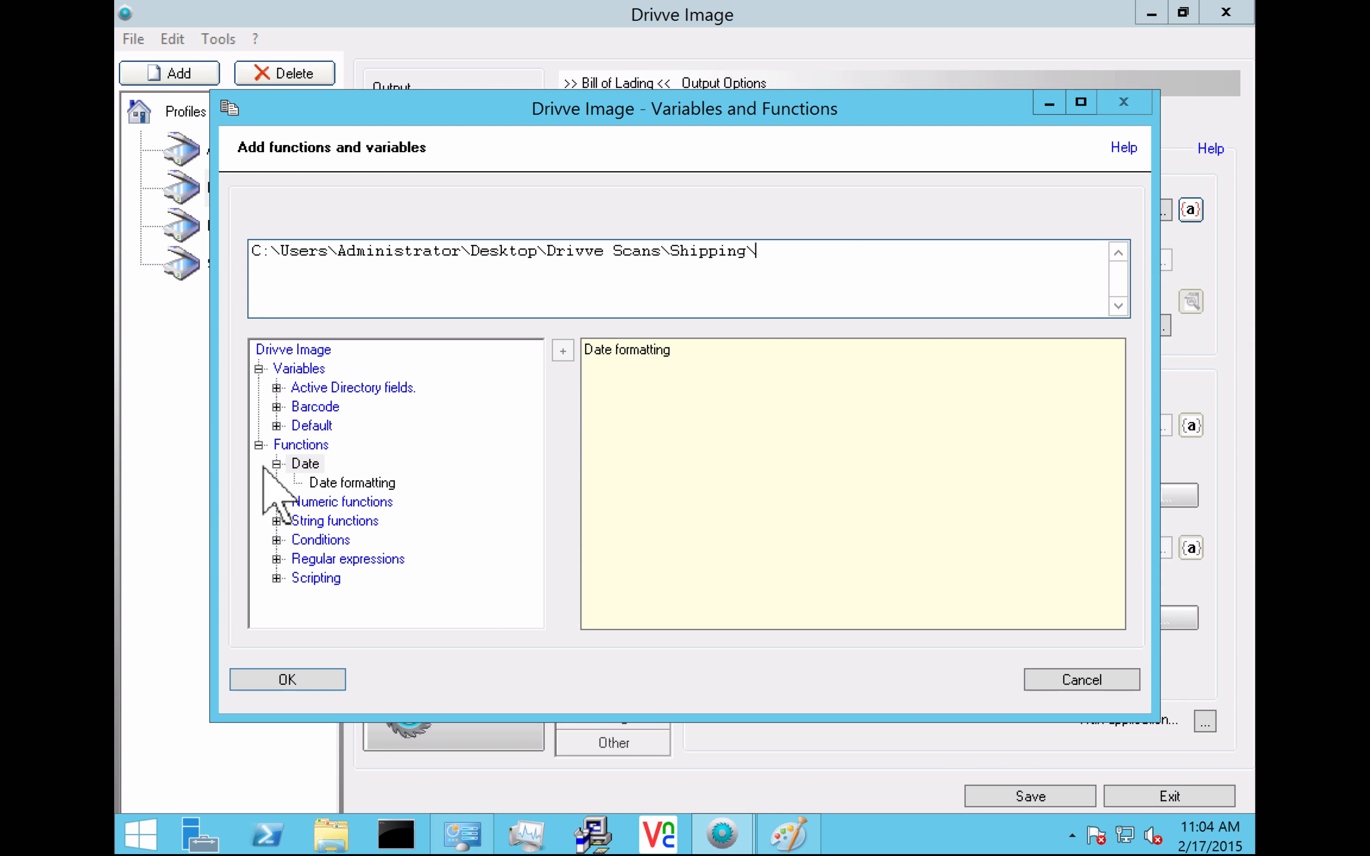
double_click(340, 482)
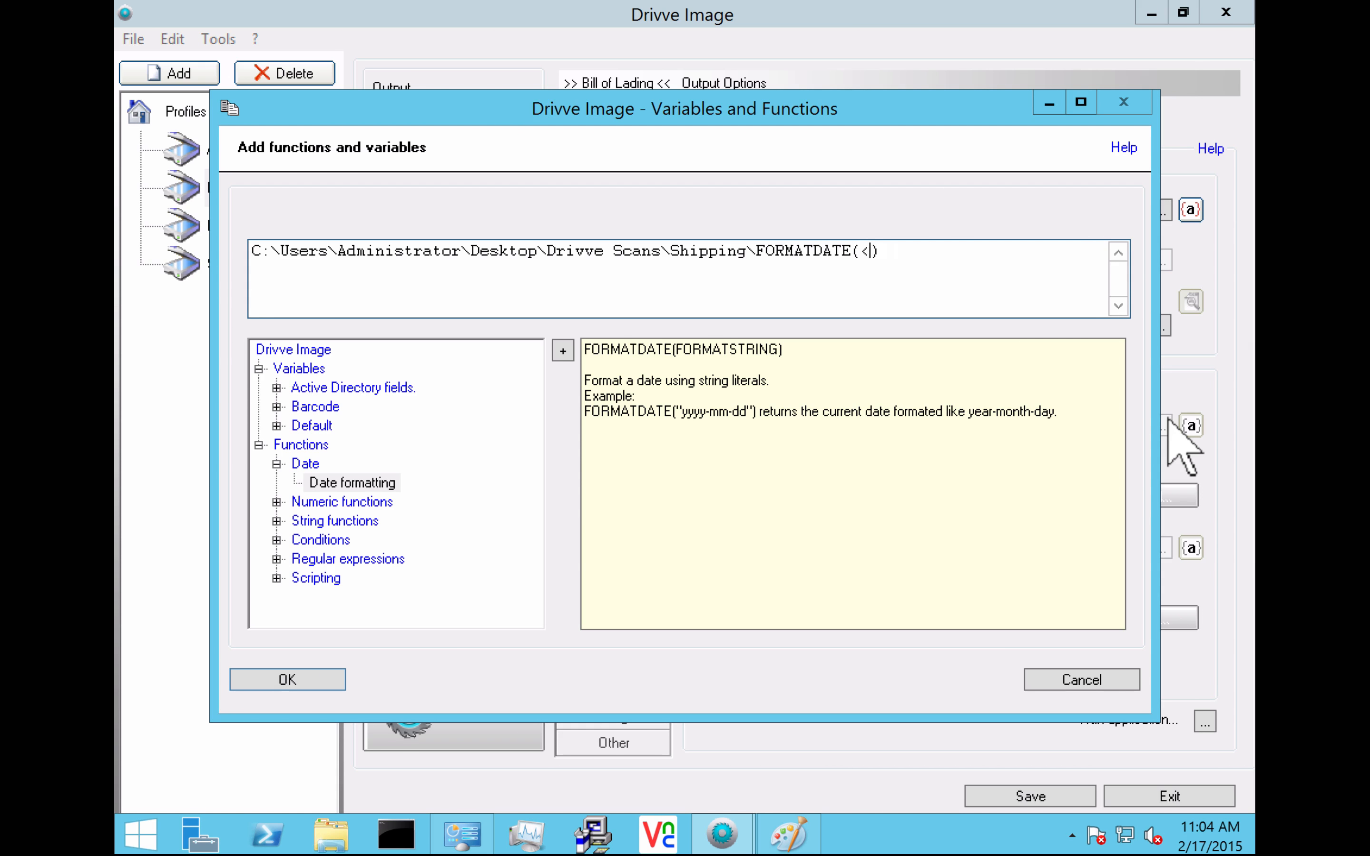
type("yyy")
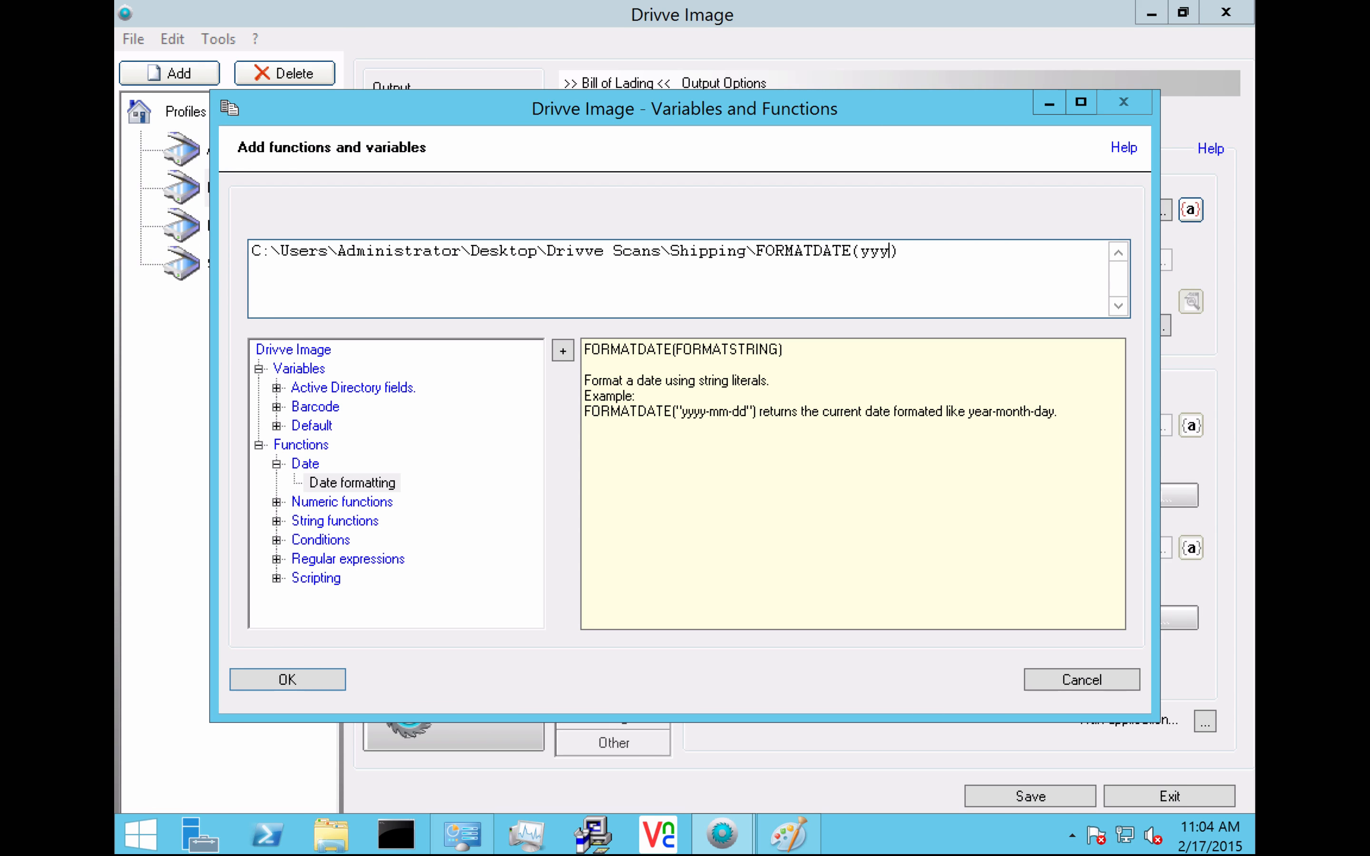
type("y-mm")
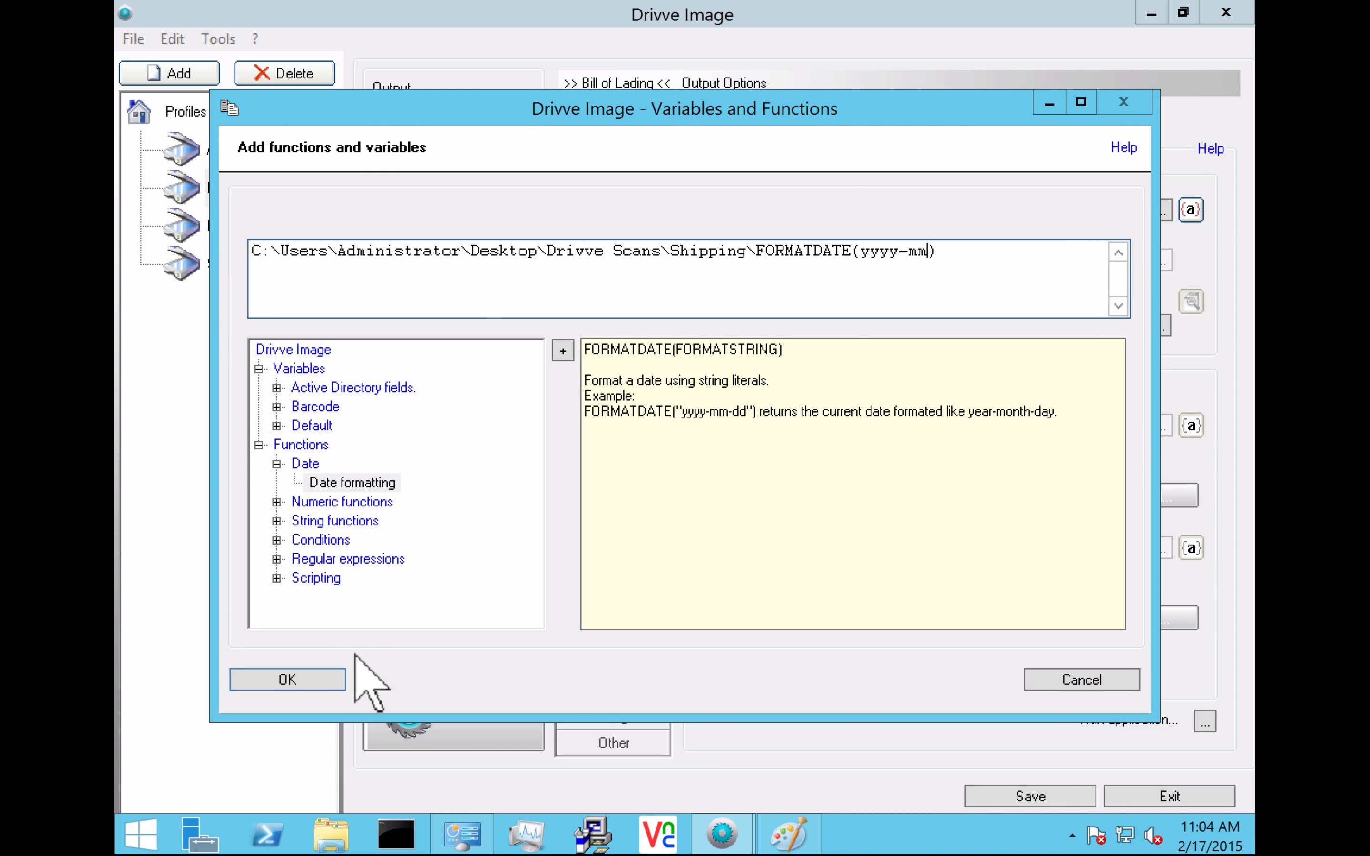
left_click(306, 688)
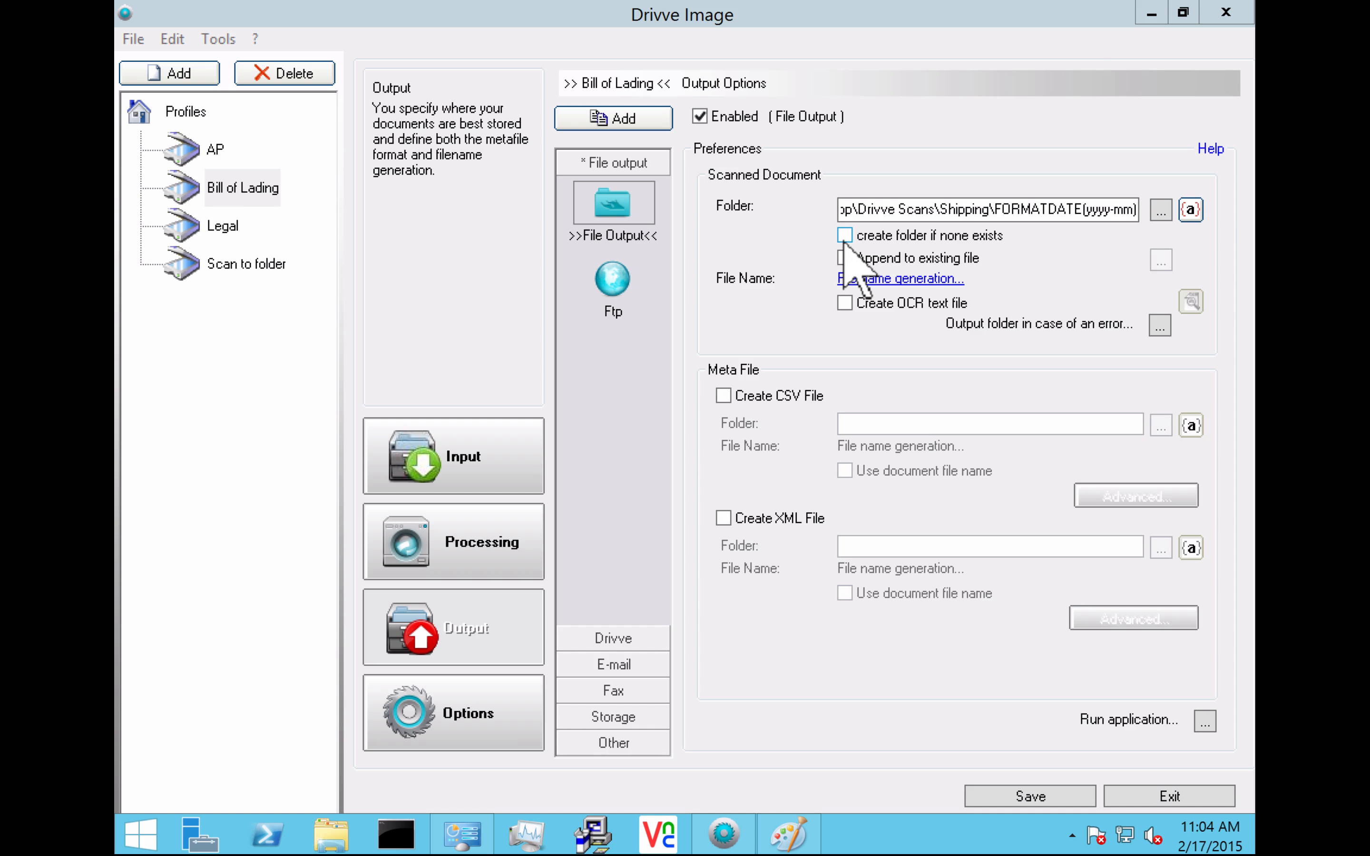
left_click(846, 238)
left_click(906, 303)
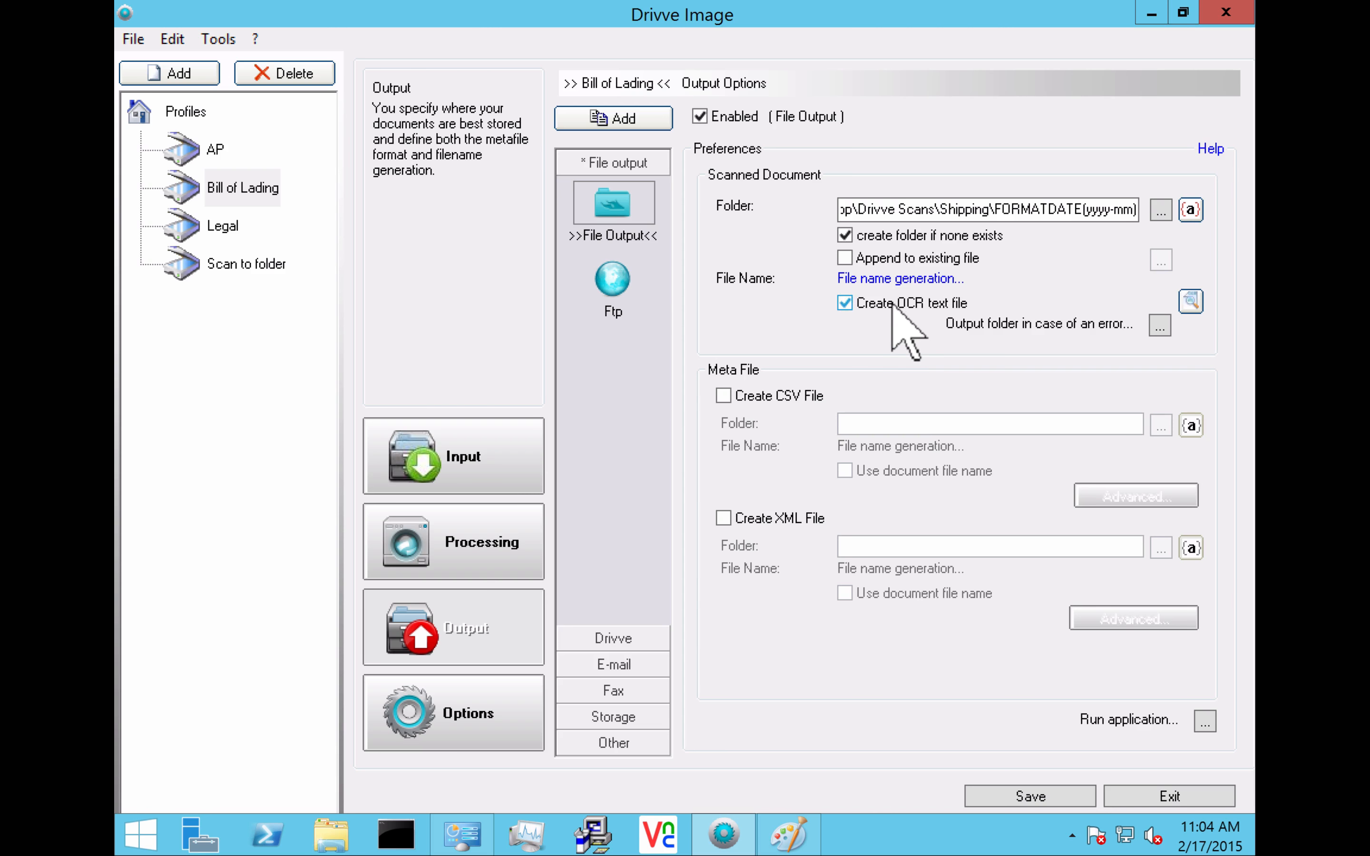
left_click(905, 302)
Step: Set the output file name to <Barcode (Document Separation)> _ <Date and time> and save the Bill of Lading profile
left_click(908, 279)
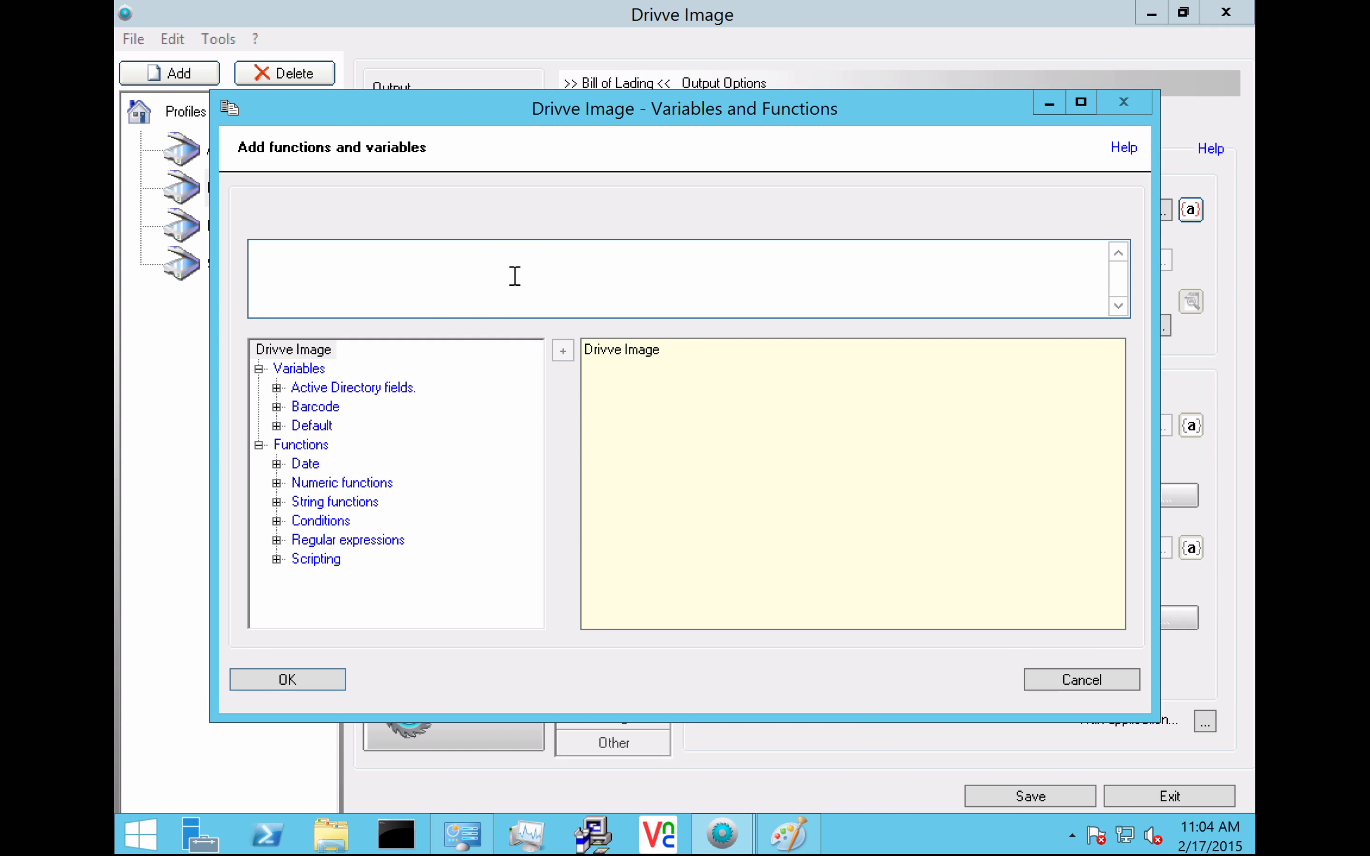
left_click(300, 407)
left_click(277, 406)
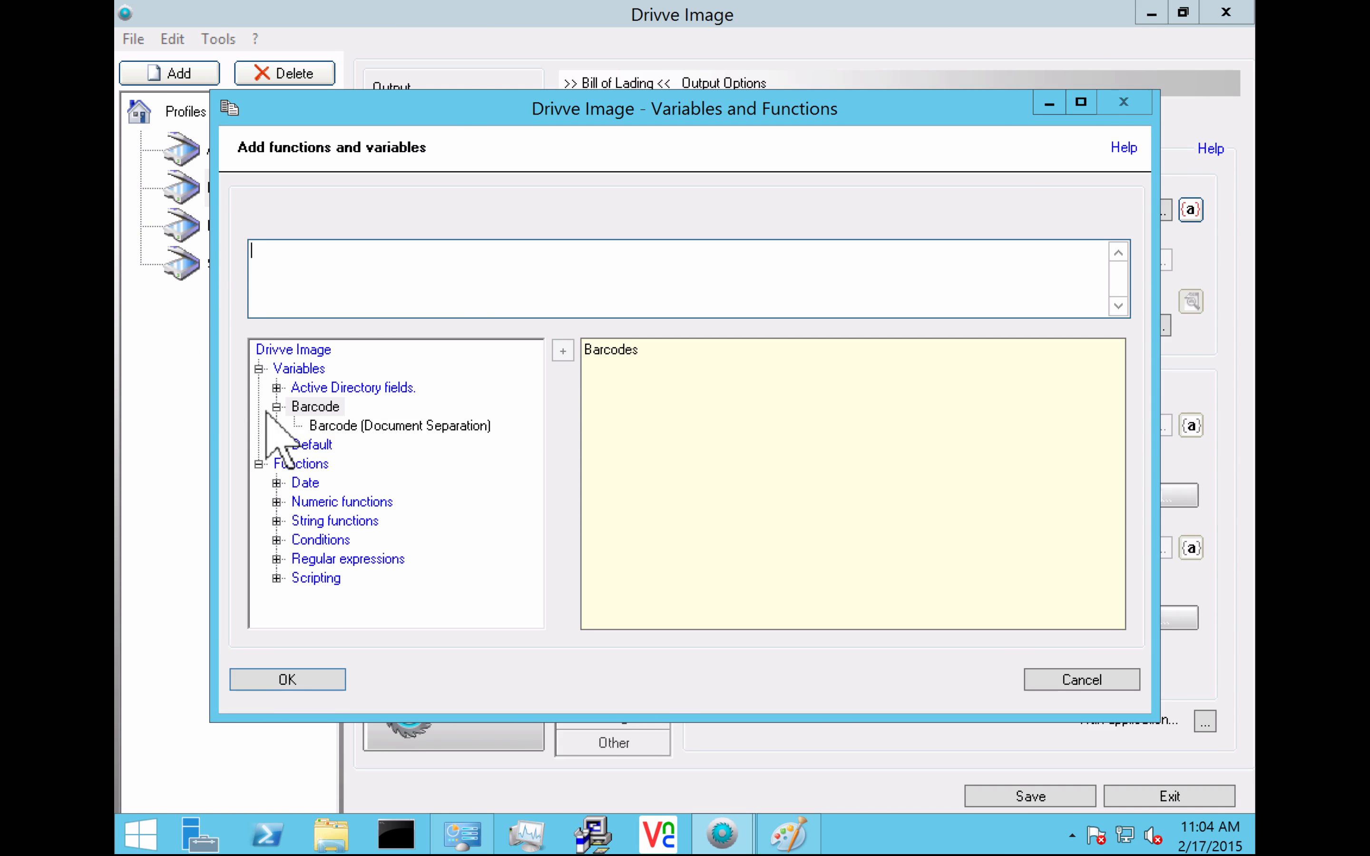
double_click(419, 432)
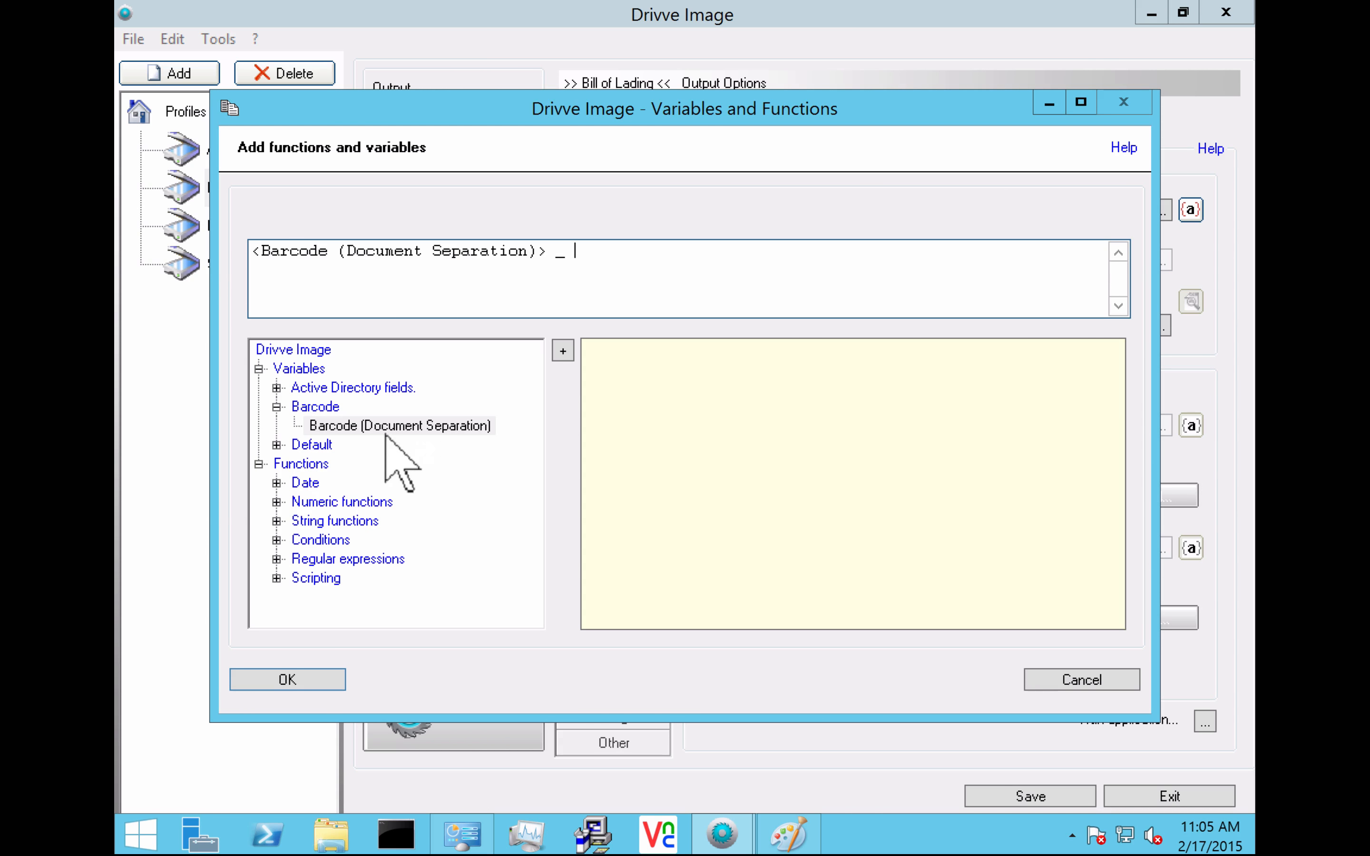
left_click(289, 446)
left_click(277, 445)
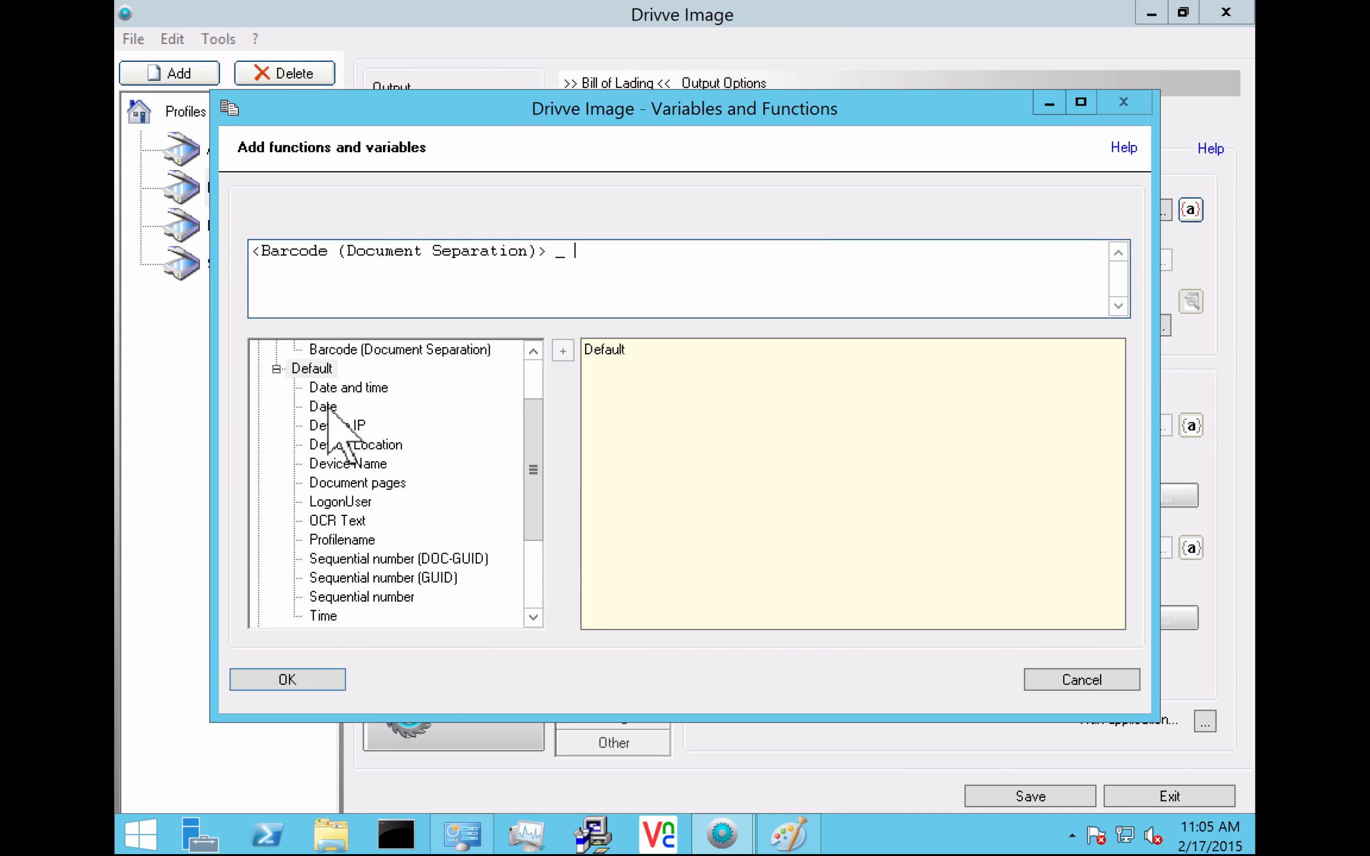
double_click(325, 390)
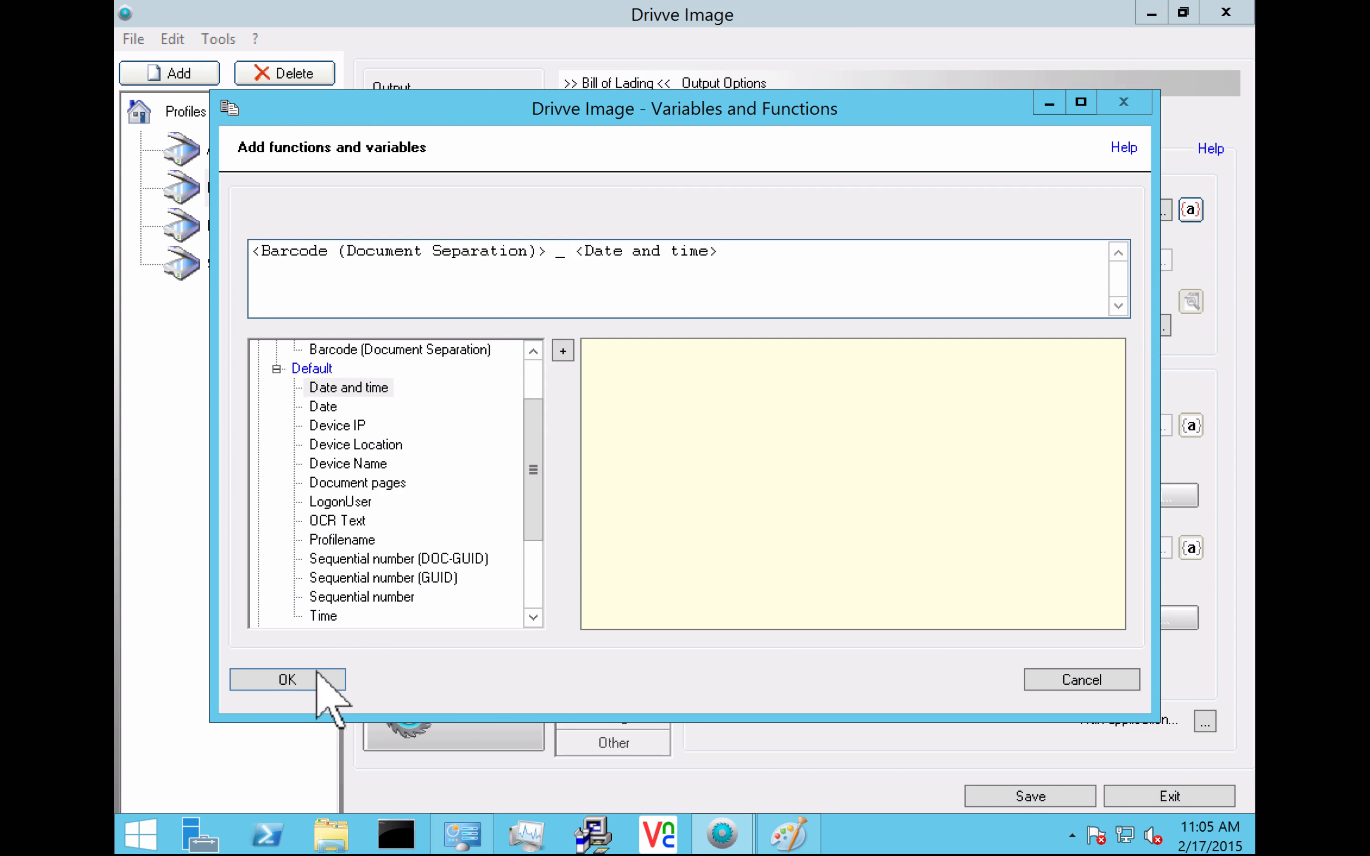
left_click(287, 685)
left_click(997, 797)
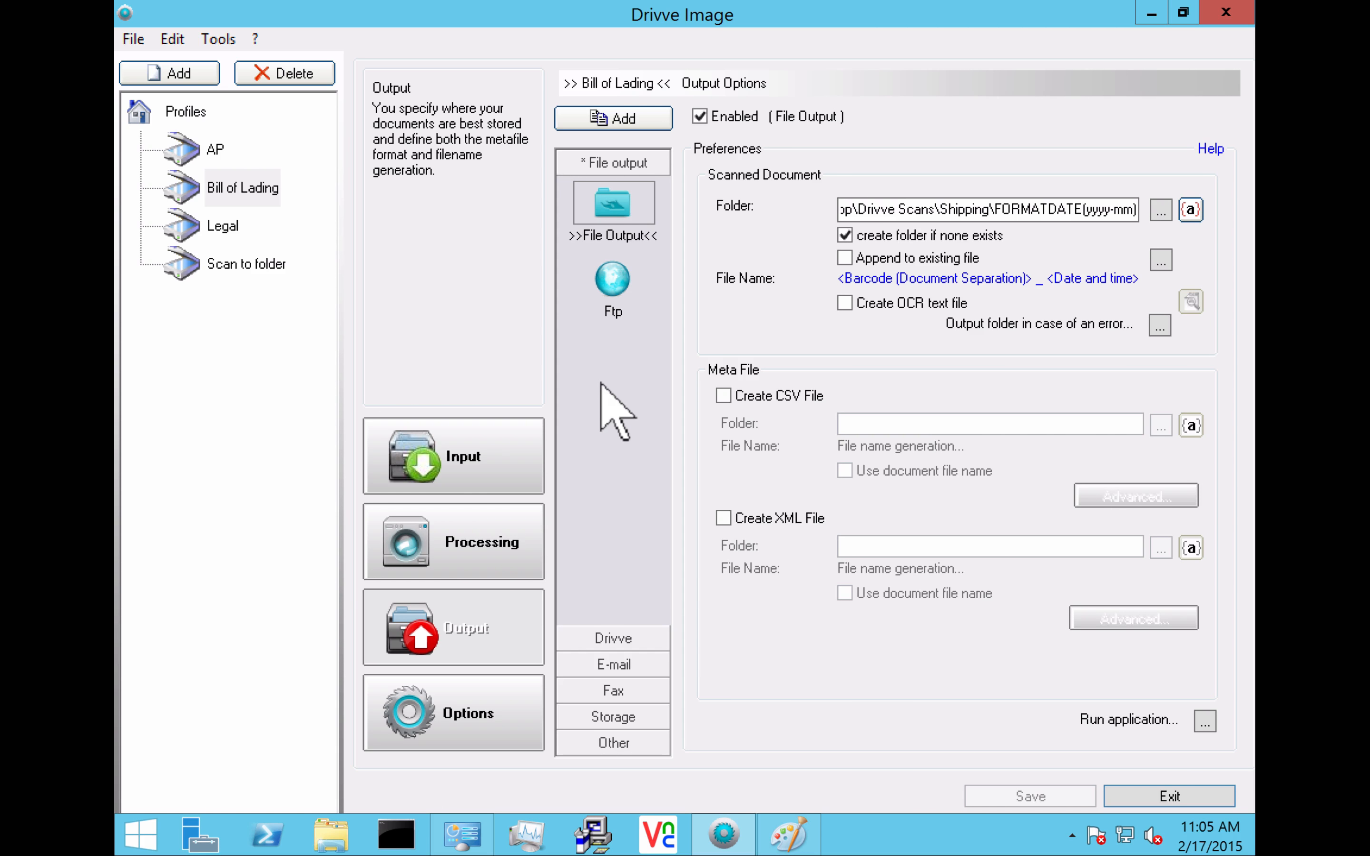
Step: Launch the browser preview for the Sharp-Demo device and start a scan with the Bill of Lading profile at its default settings
double_click(232, 204)
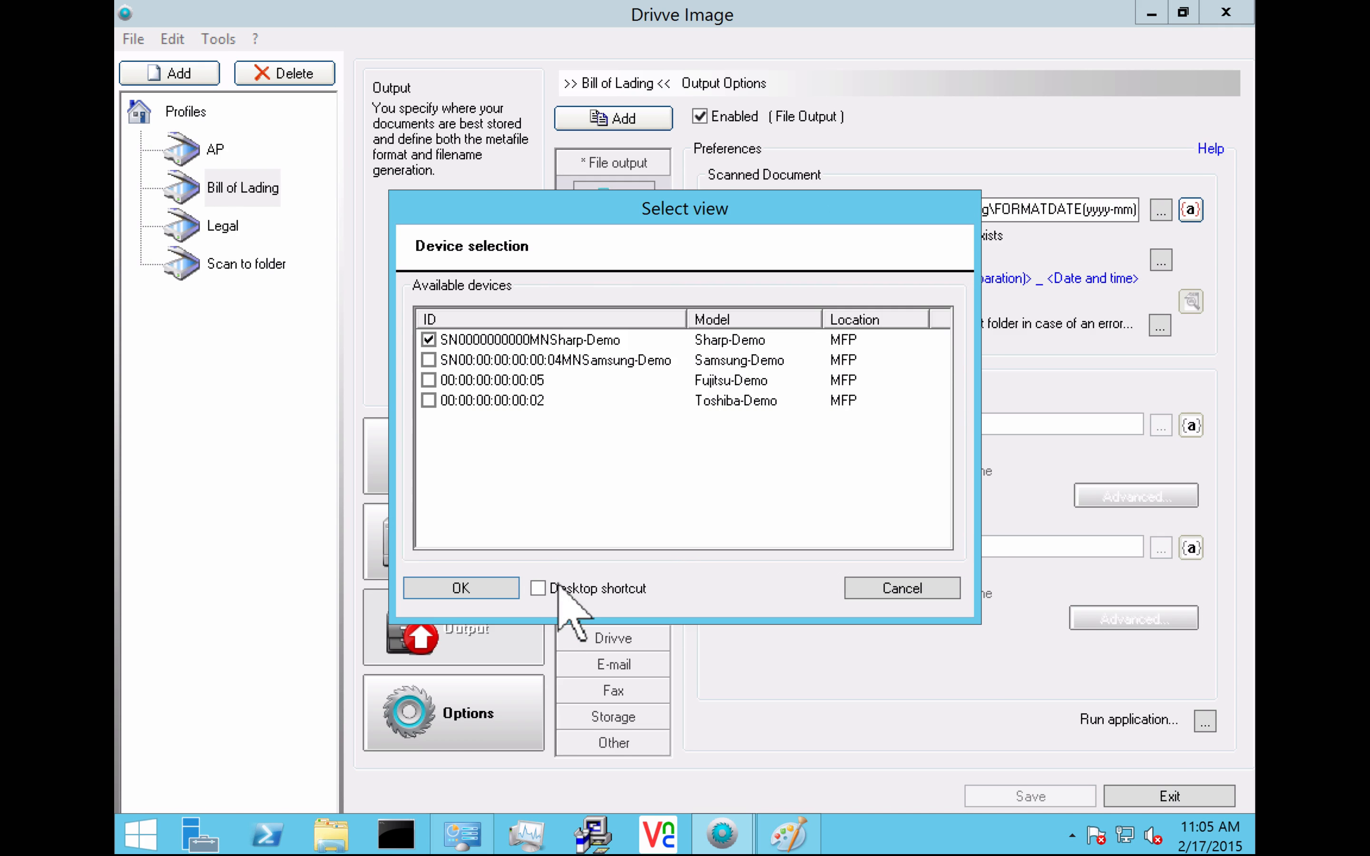
left_click(453, 589)
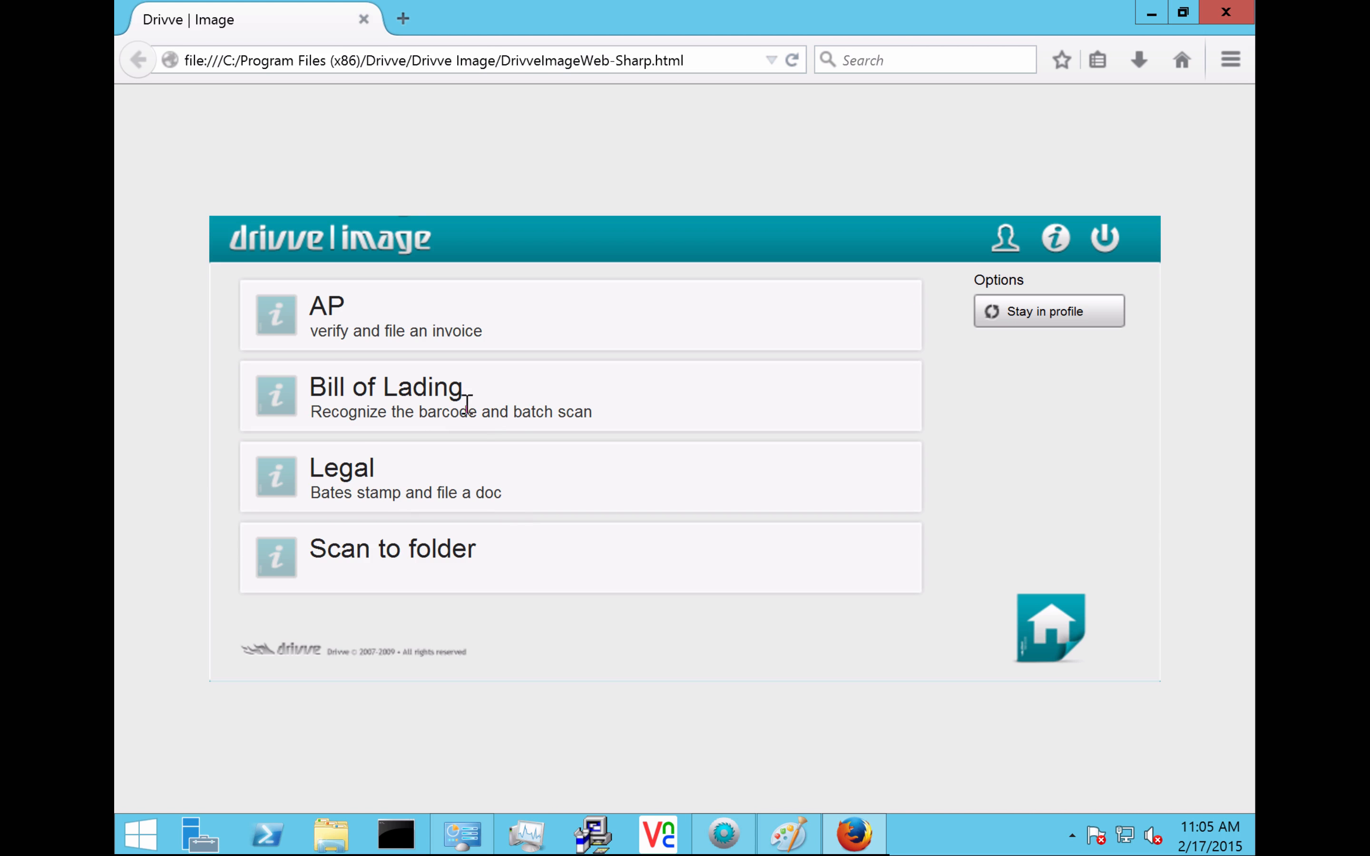
left_click(468, 405)
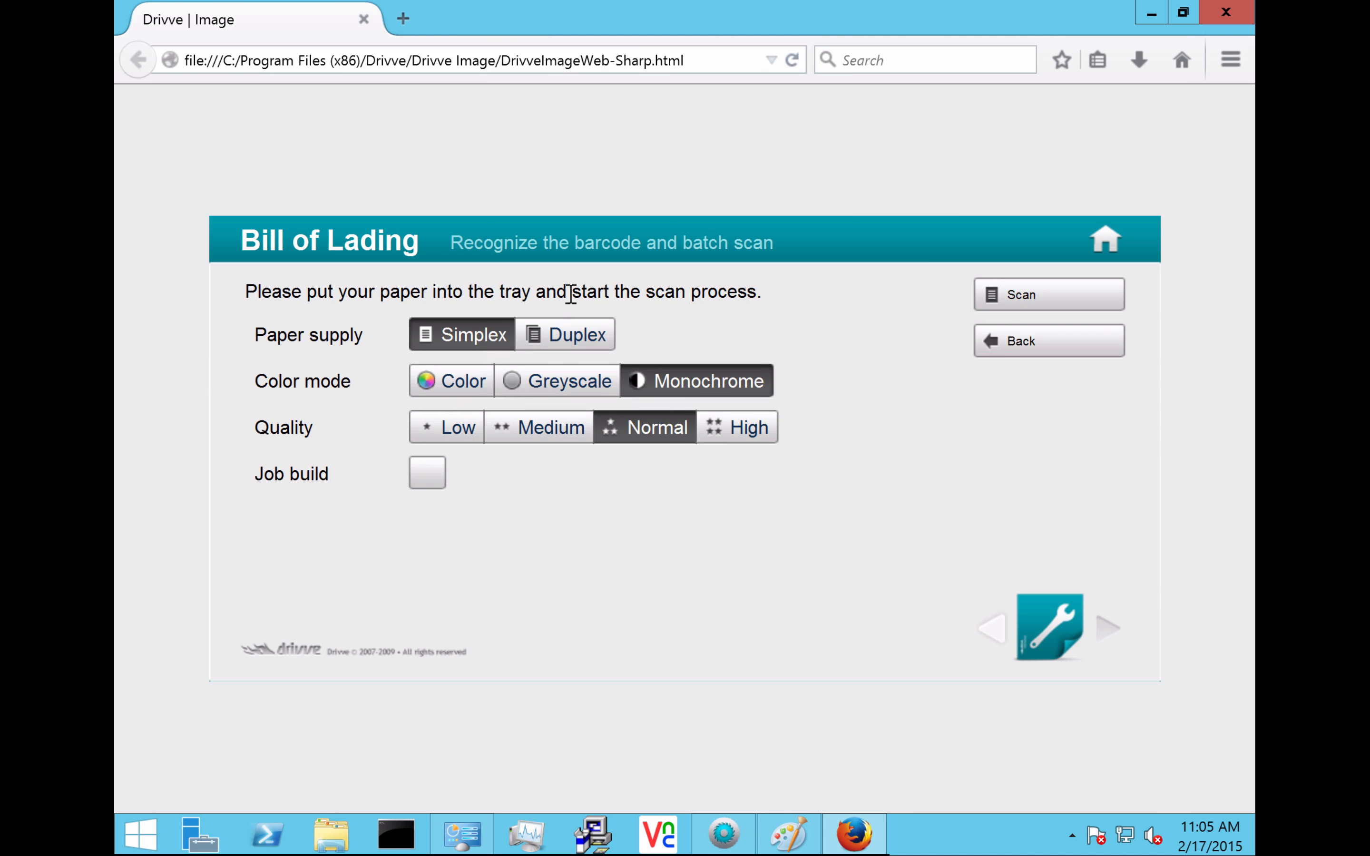
left_click(1074, 300)
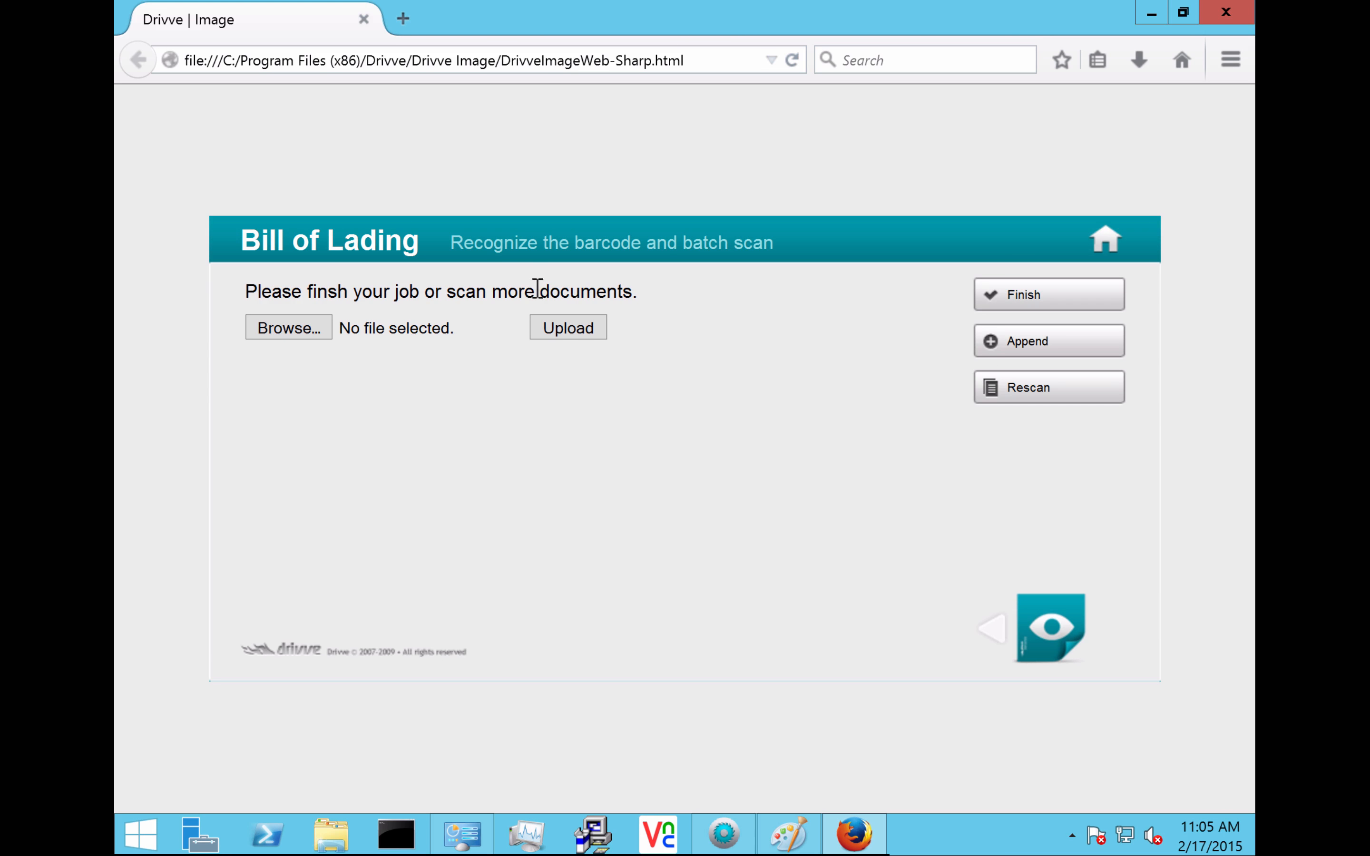
Step: Choose Barcode Code128_2.TIF from the Desktop as the scanned document and finish the job
left_click(278, 327)
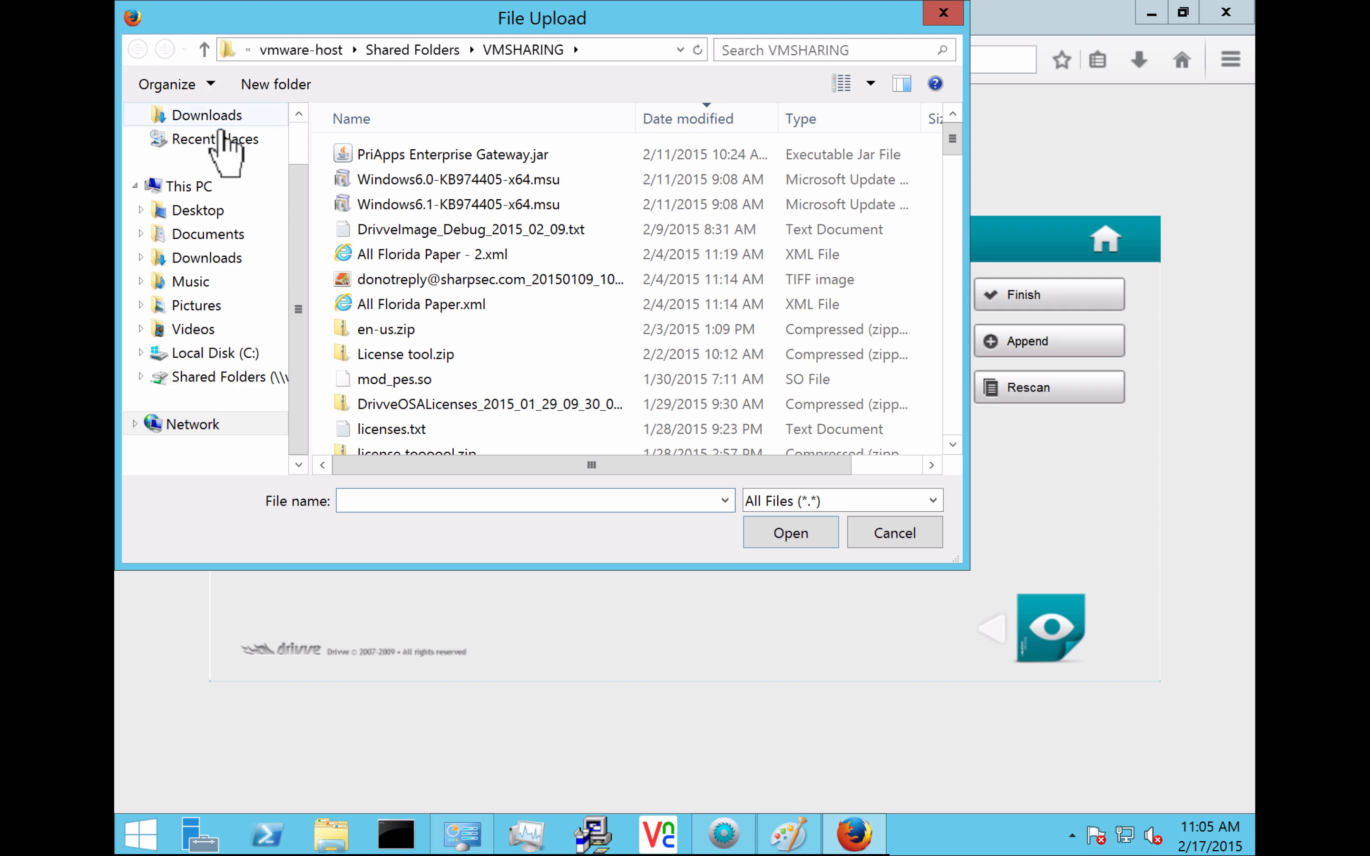
scroll(306, 281, "up", 2)
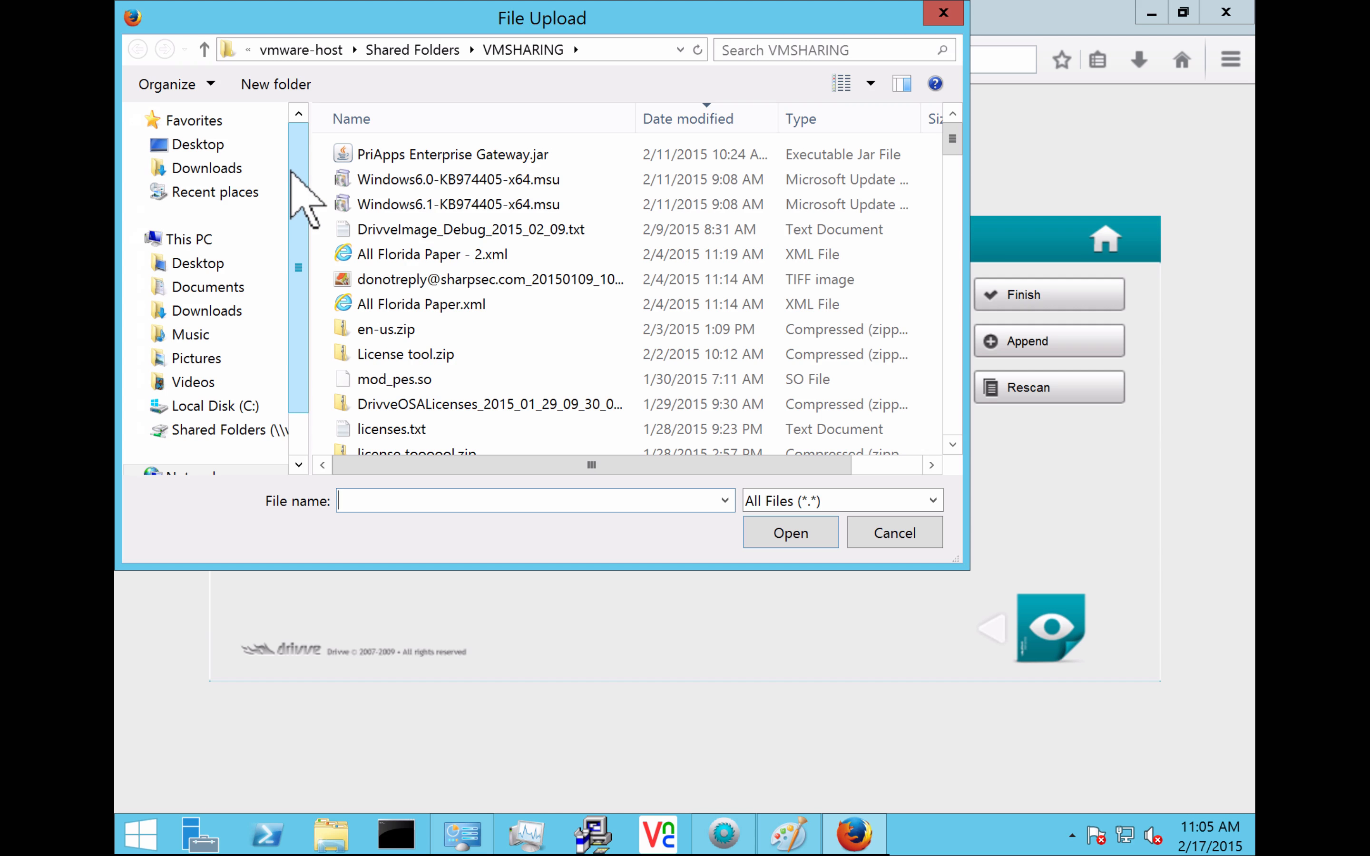
left_click(195, 145)
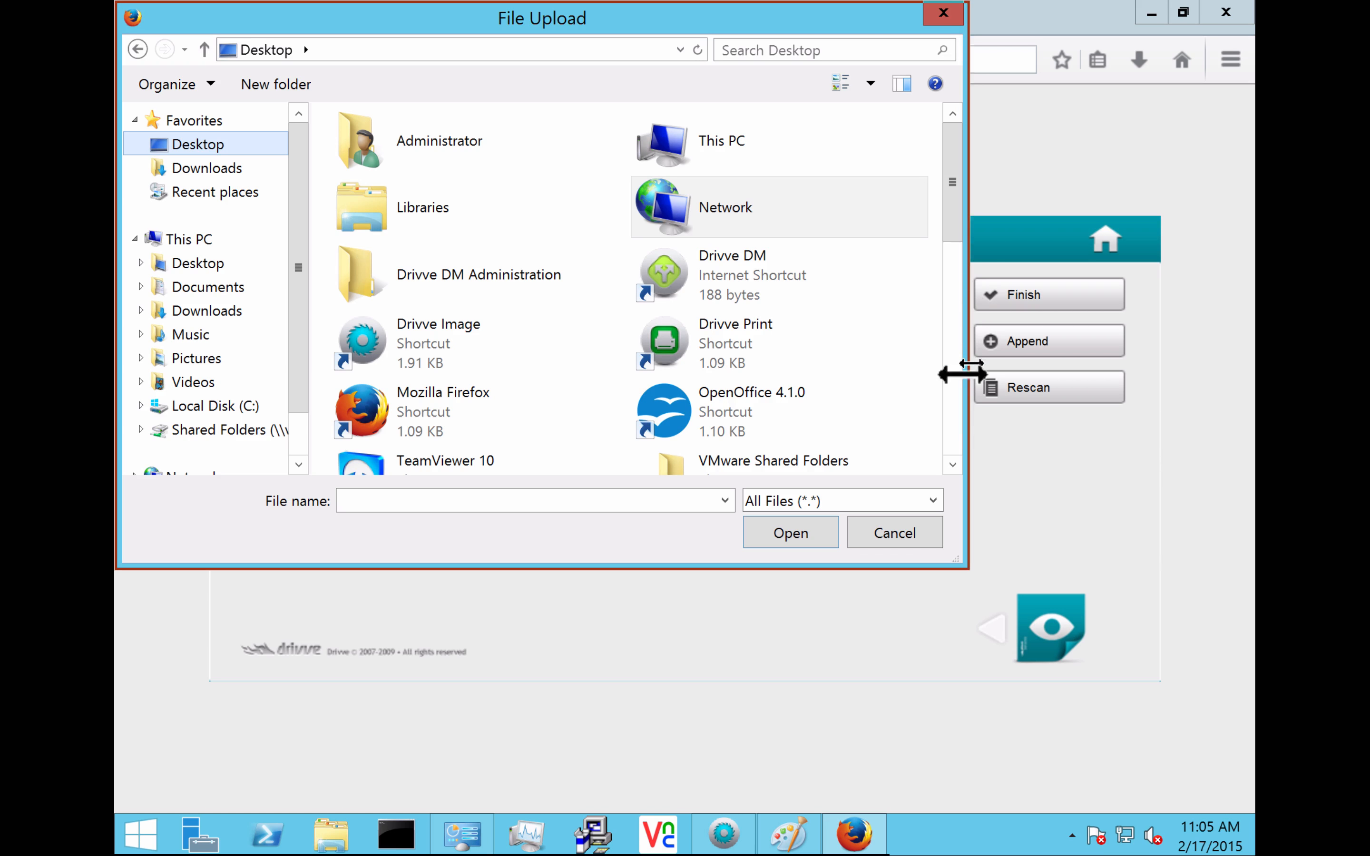
left_click_drag(954, 242, 954, 445)
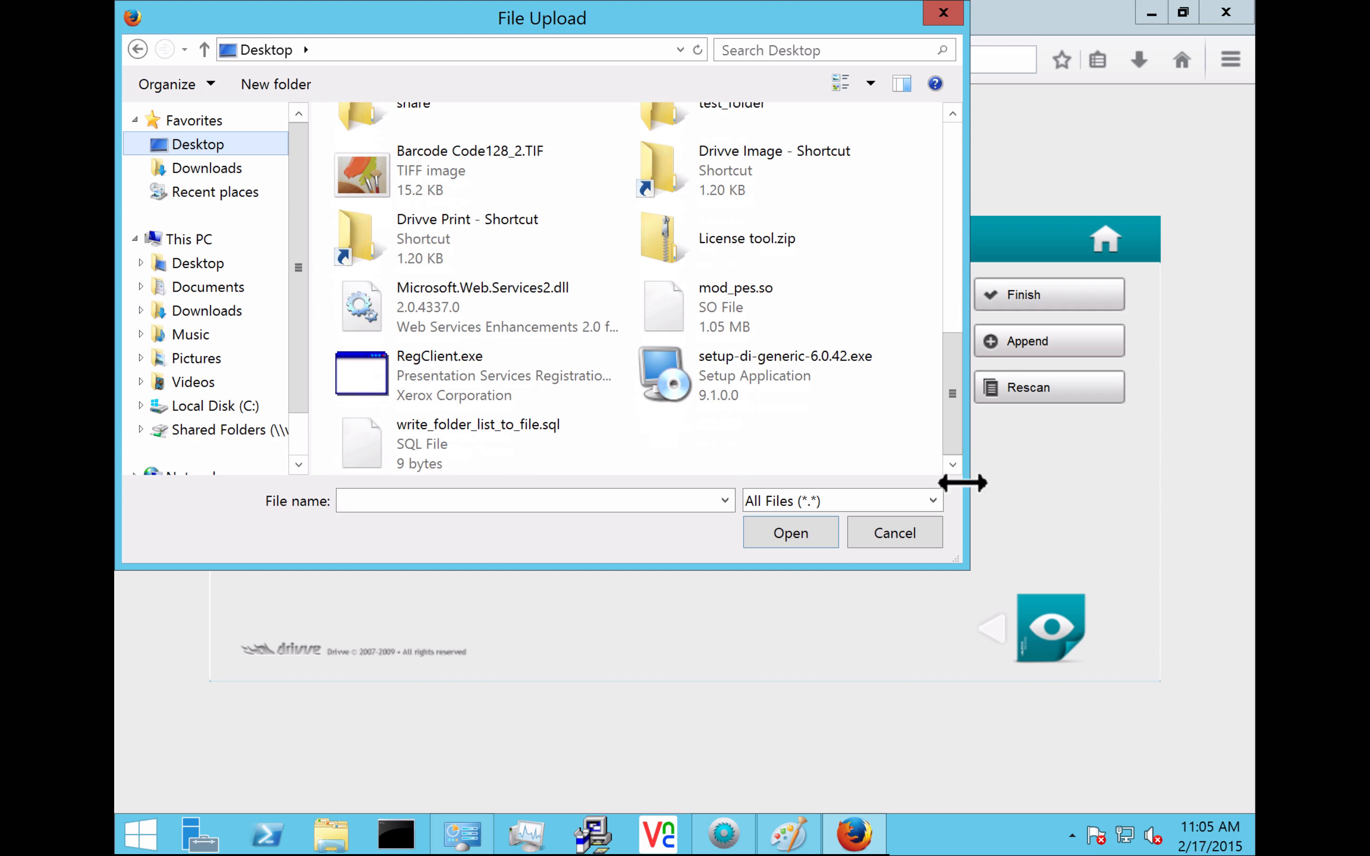
left_click(453, 195)
left_click(790, 534)
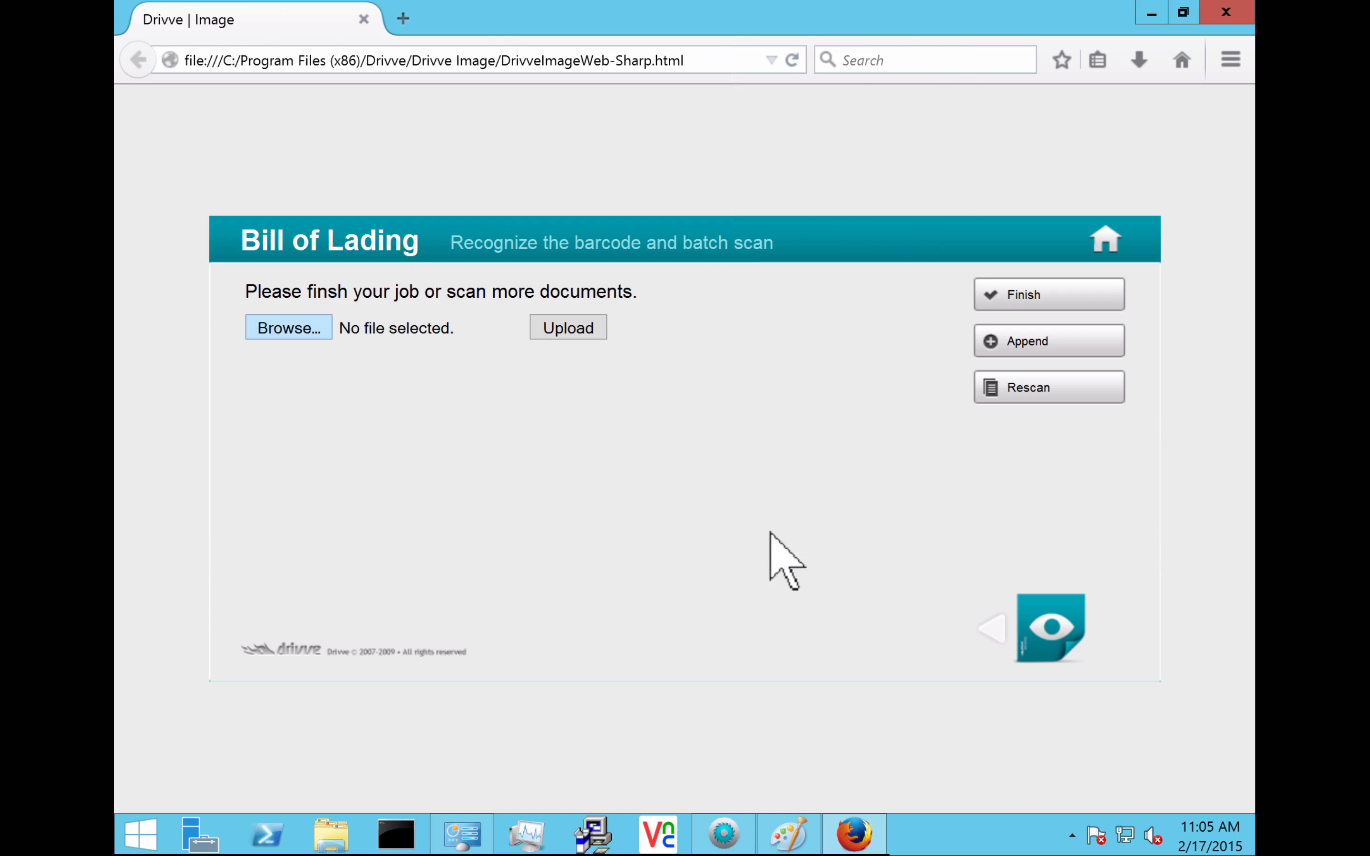
left_click(1063, 312)
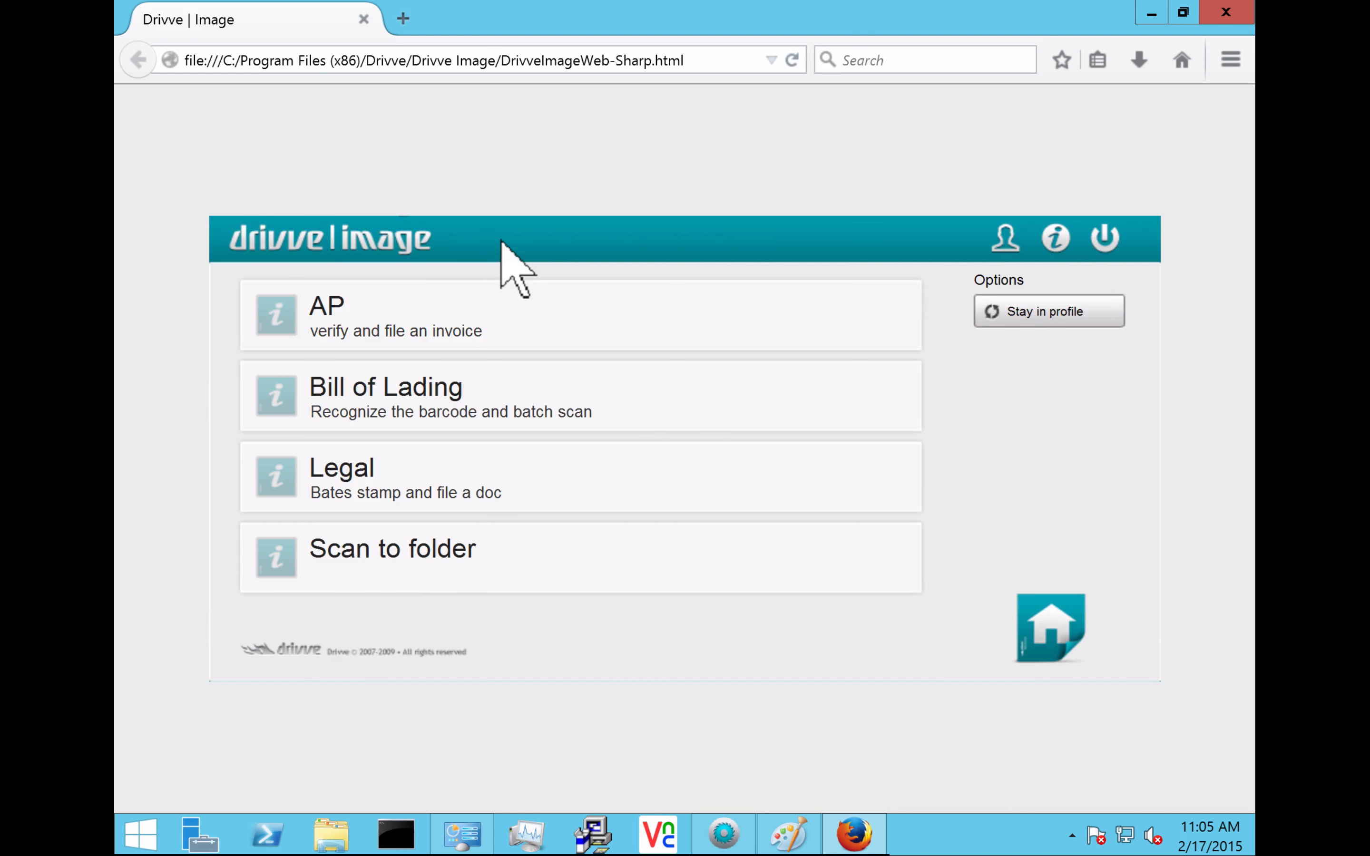
Step: In File Explorer, check the scanned file in the 2015-02 folder under Desktop\Drivve Scans\Shipping
left_click(325, 842)
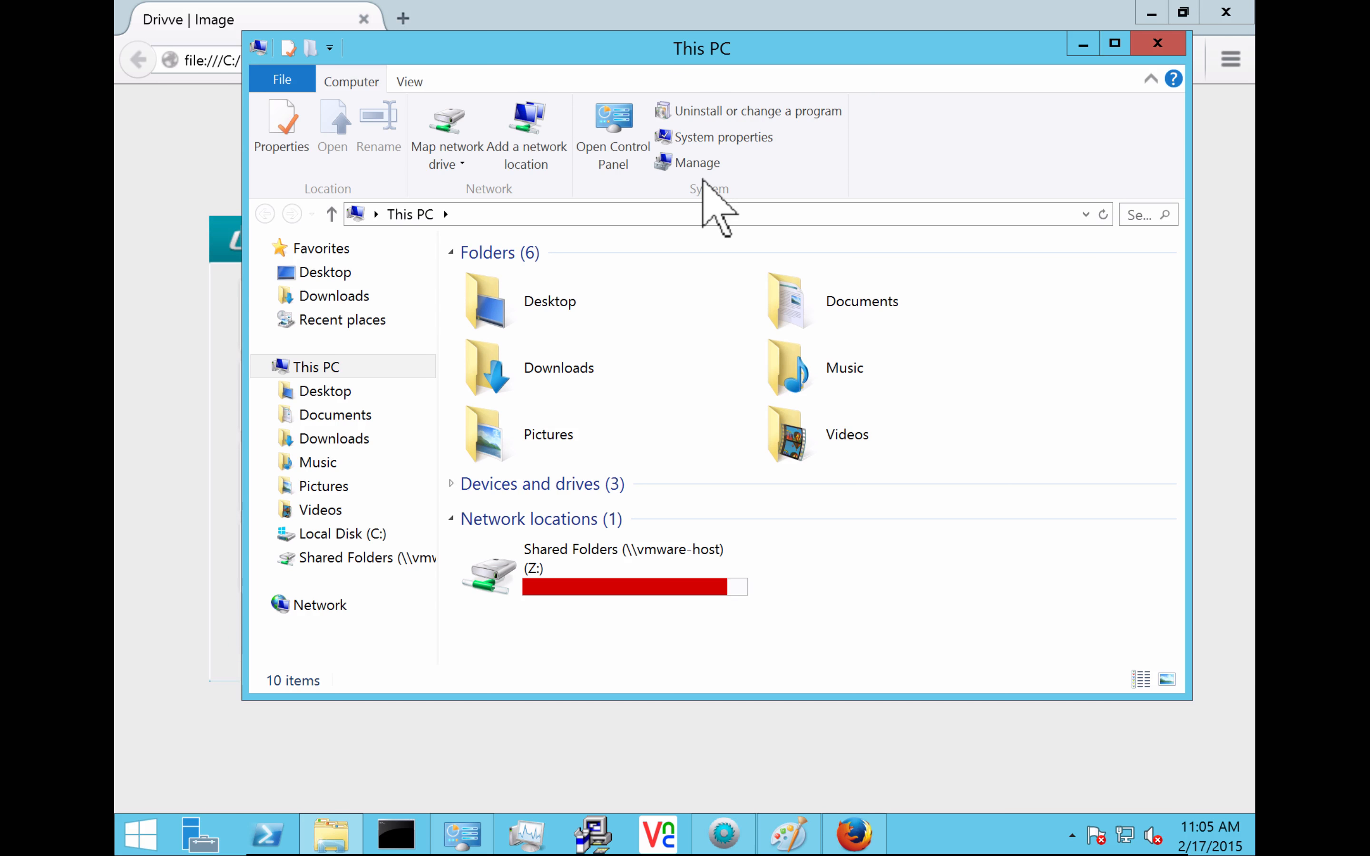
left_click(343, 538)
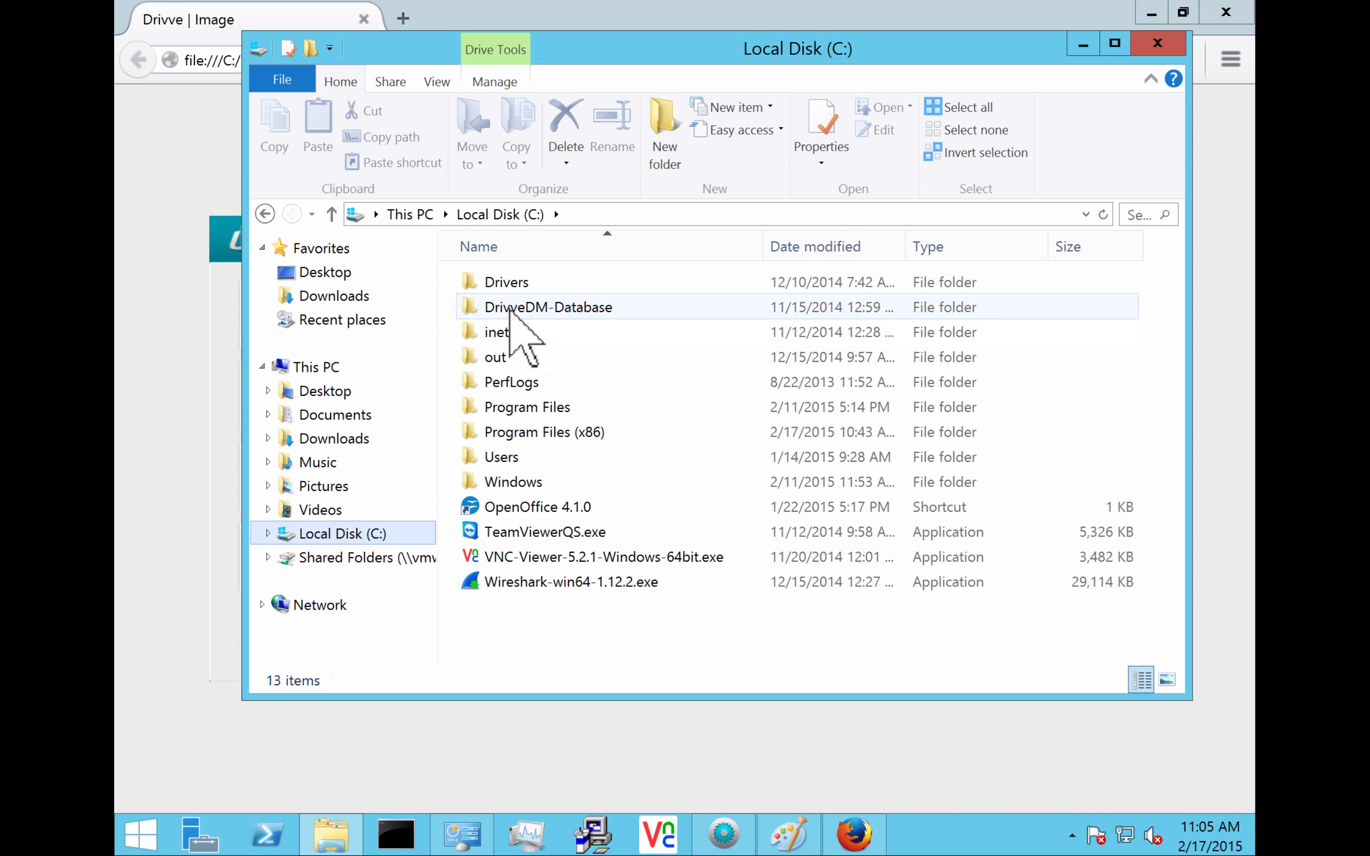
left_click(323, 392)
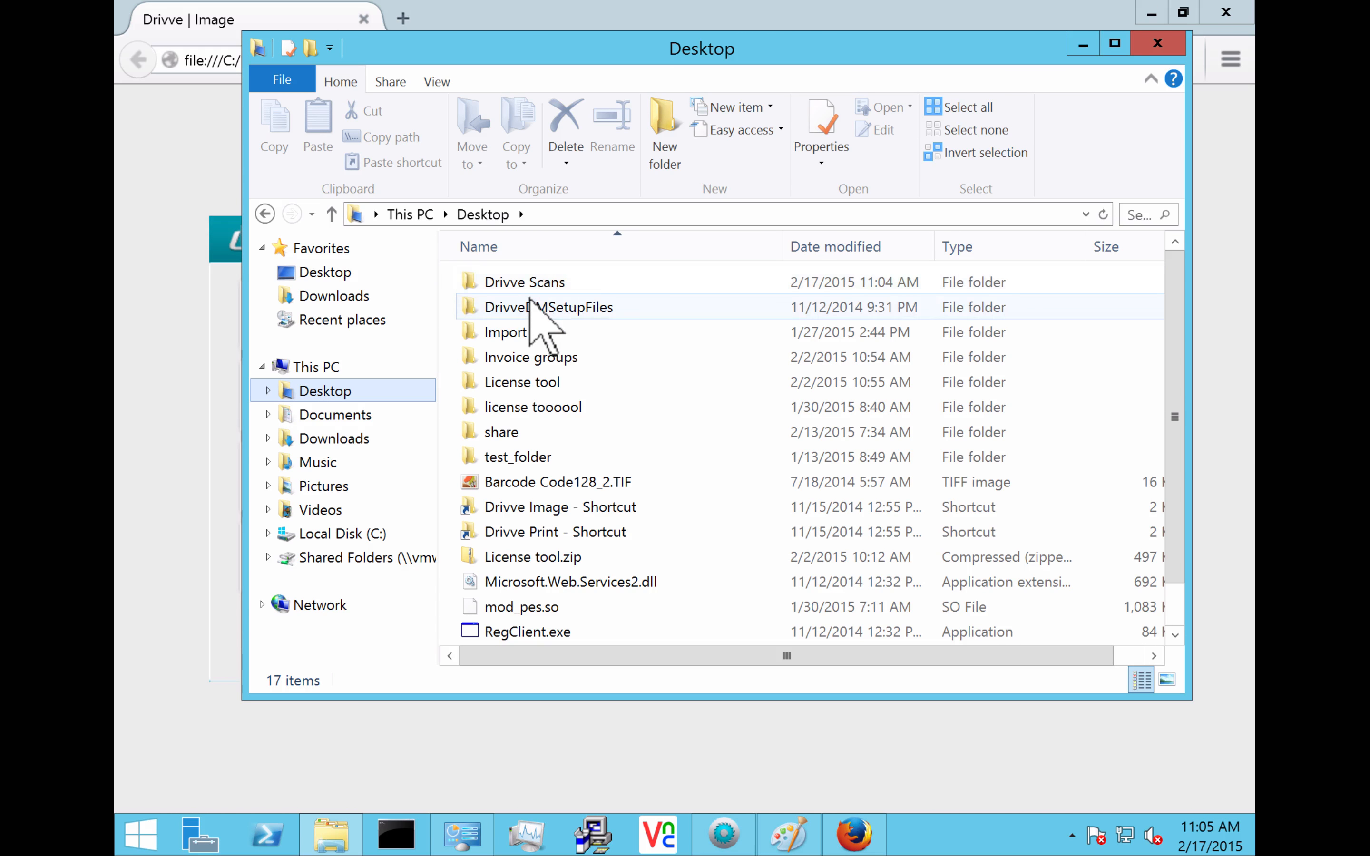
double_click(531, 283)
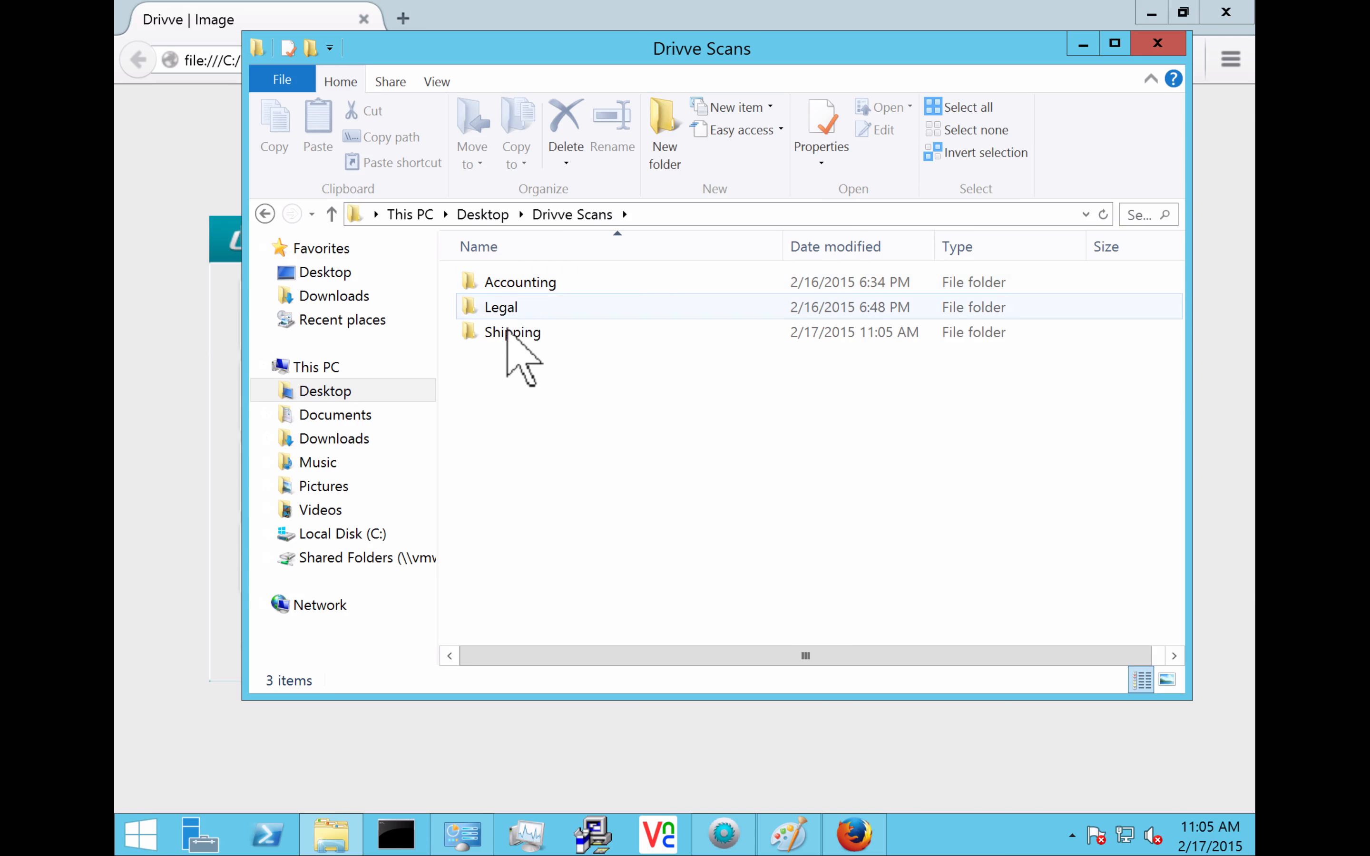
left_click(500, 334)
double_click(501, 339)
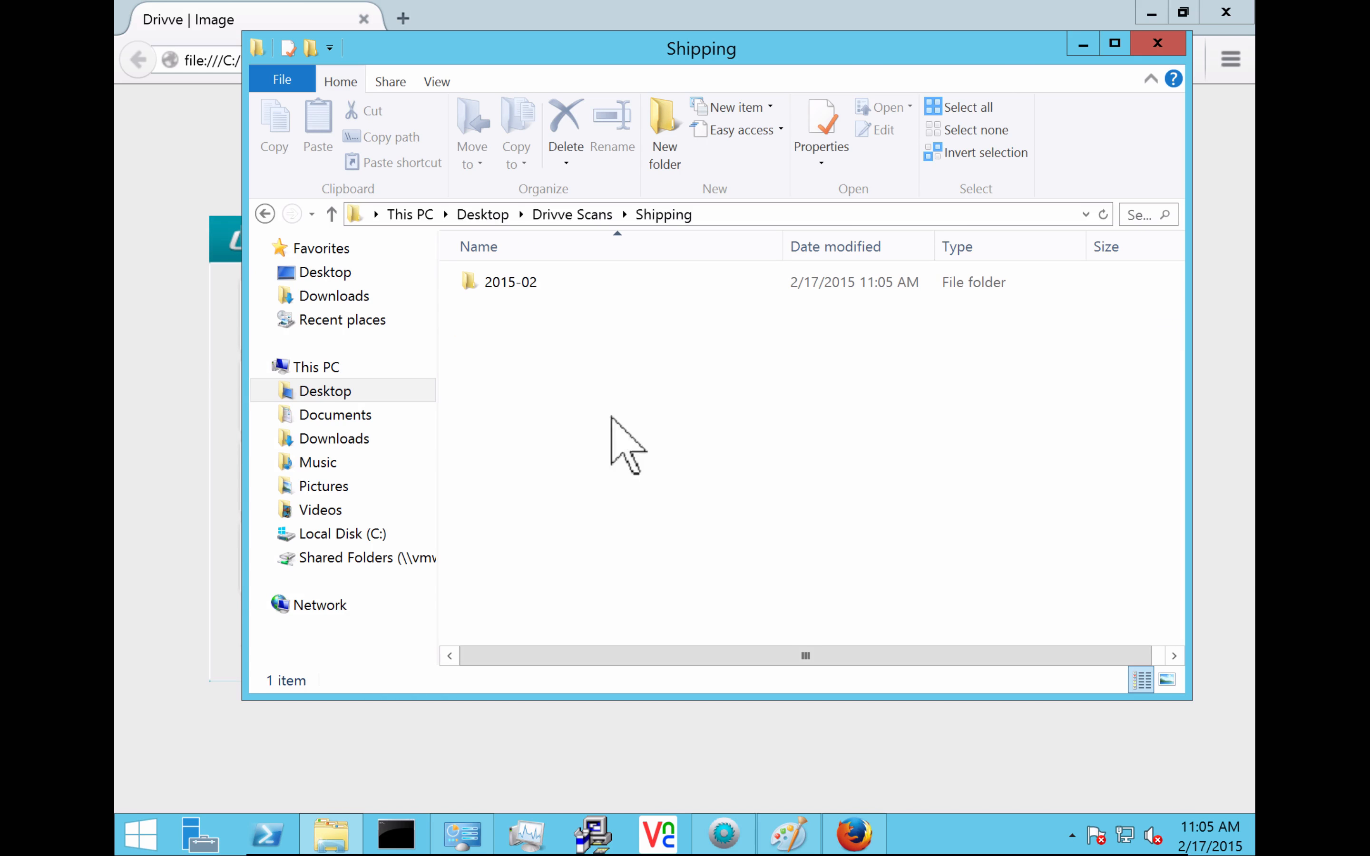
left_click(543, 293)
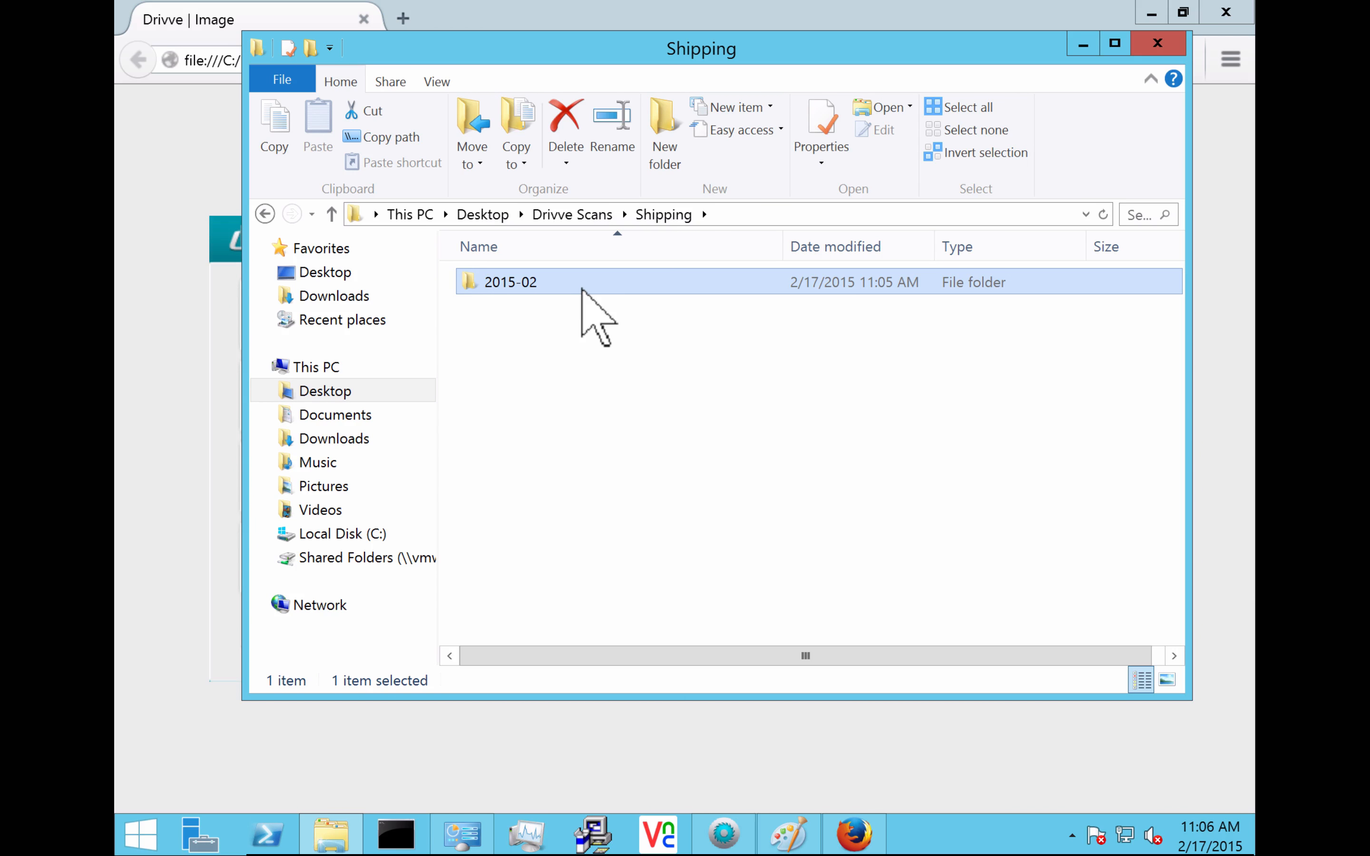
double_click(582, 289)
left_click(526, 292)
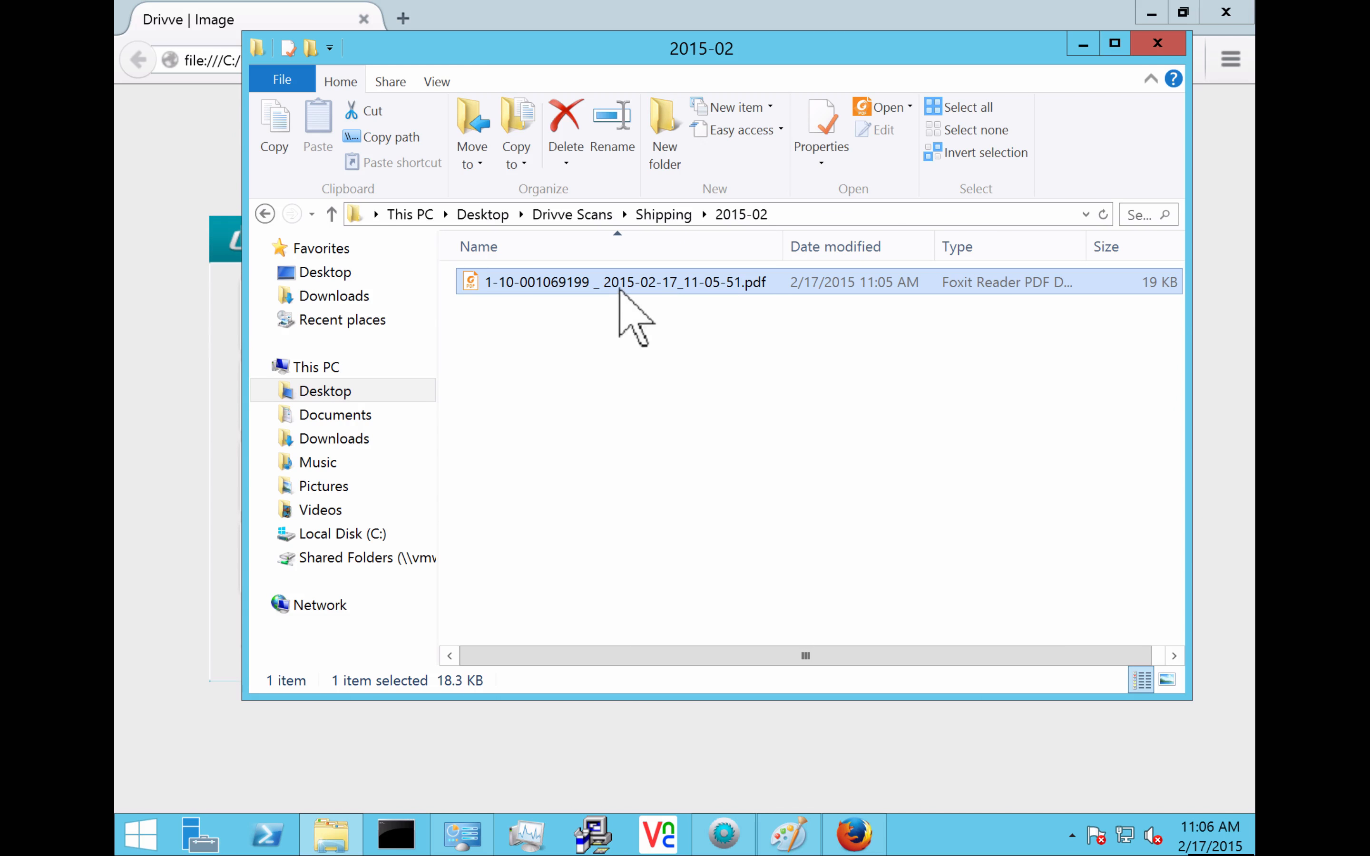
left_click(716, 387)
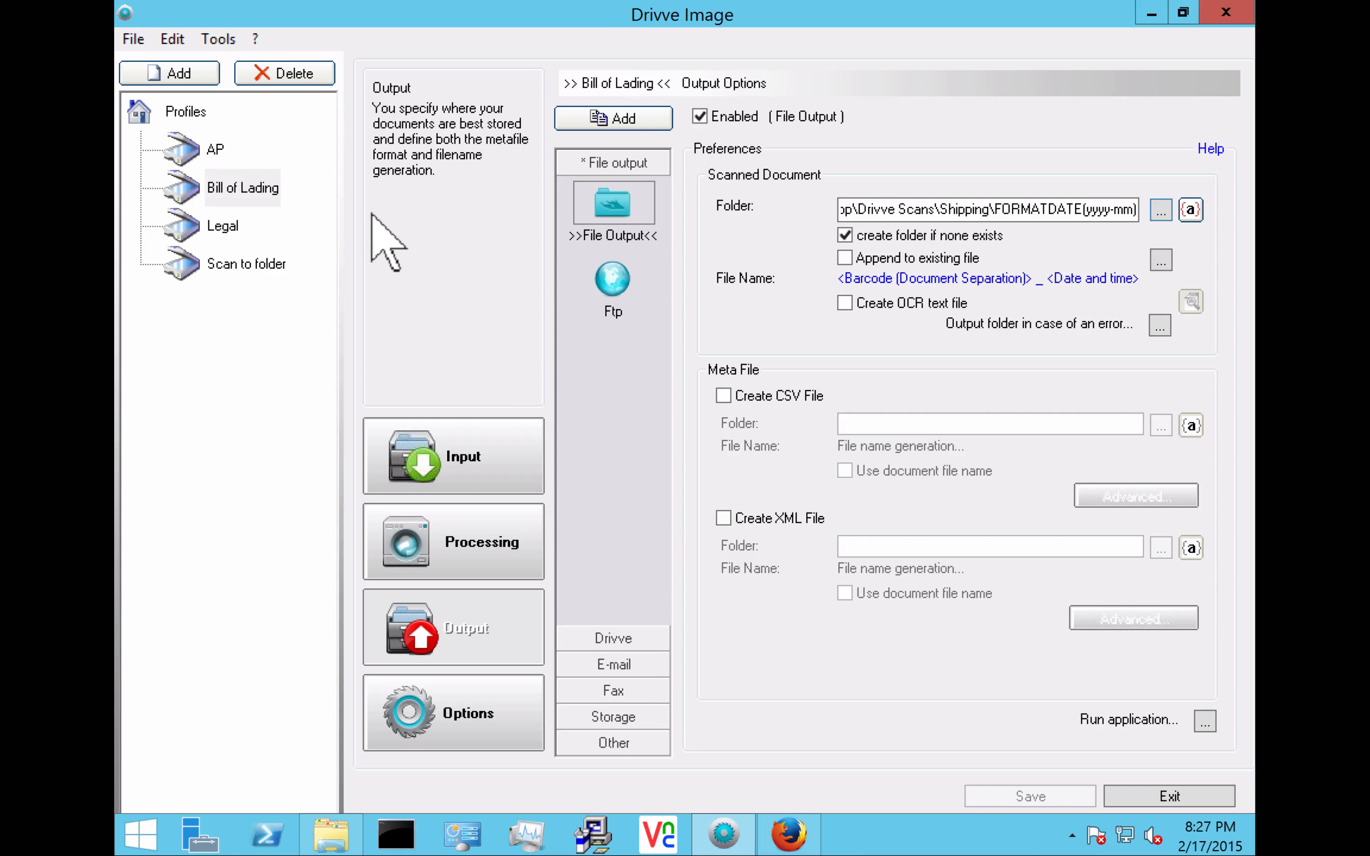
Step: Add a new embedded-device scanner profile named Delivery Notes and save it, keeping it enabled despite having no output
left_click(238, 188)
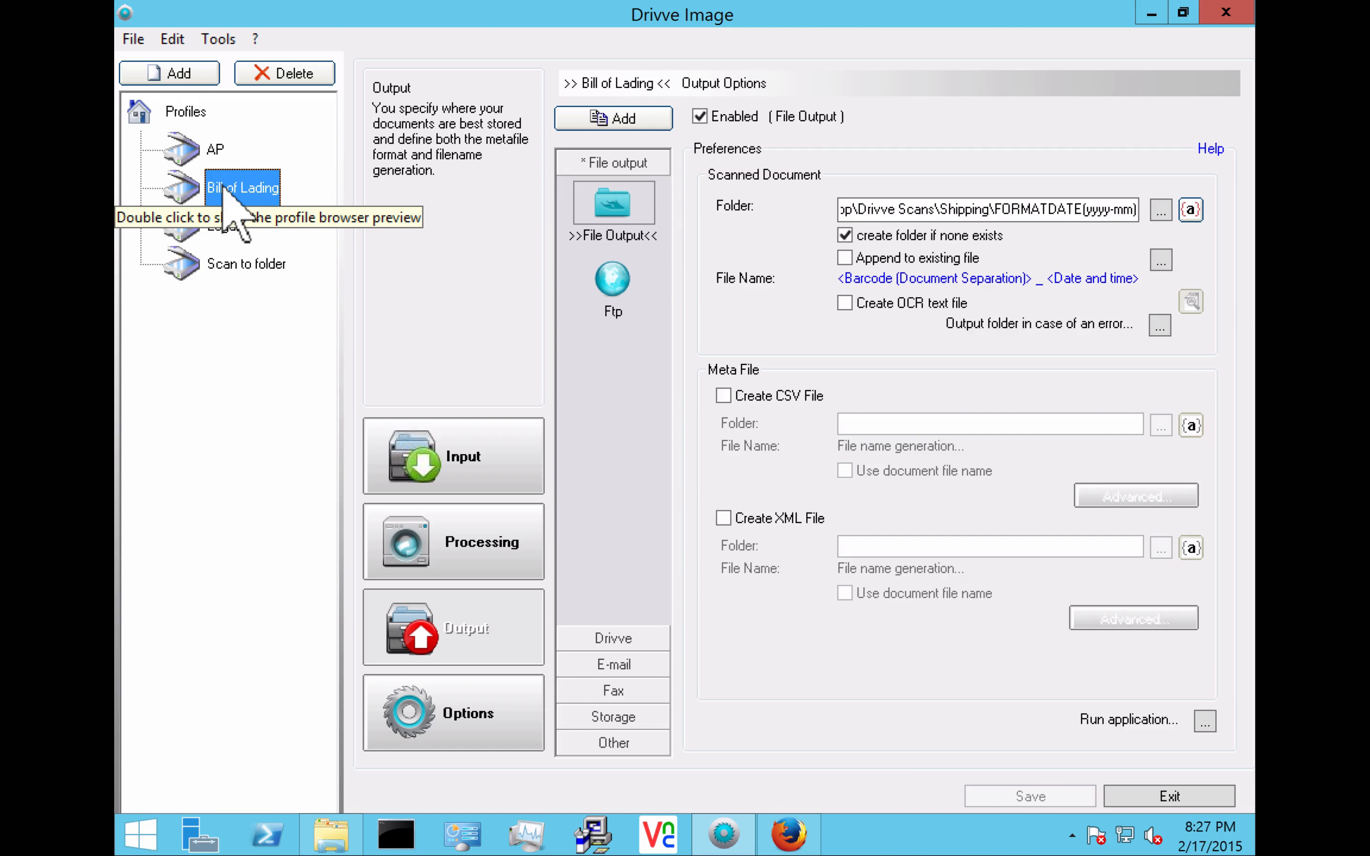
left_click(173, 76)
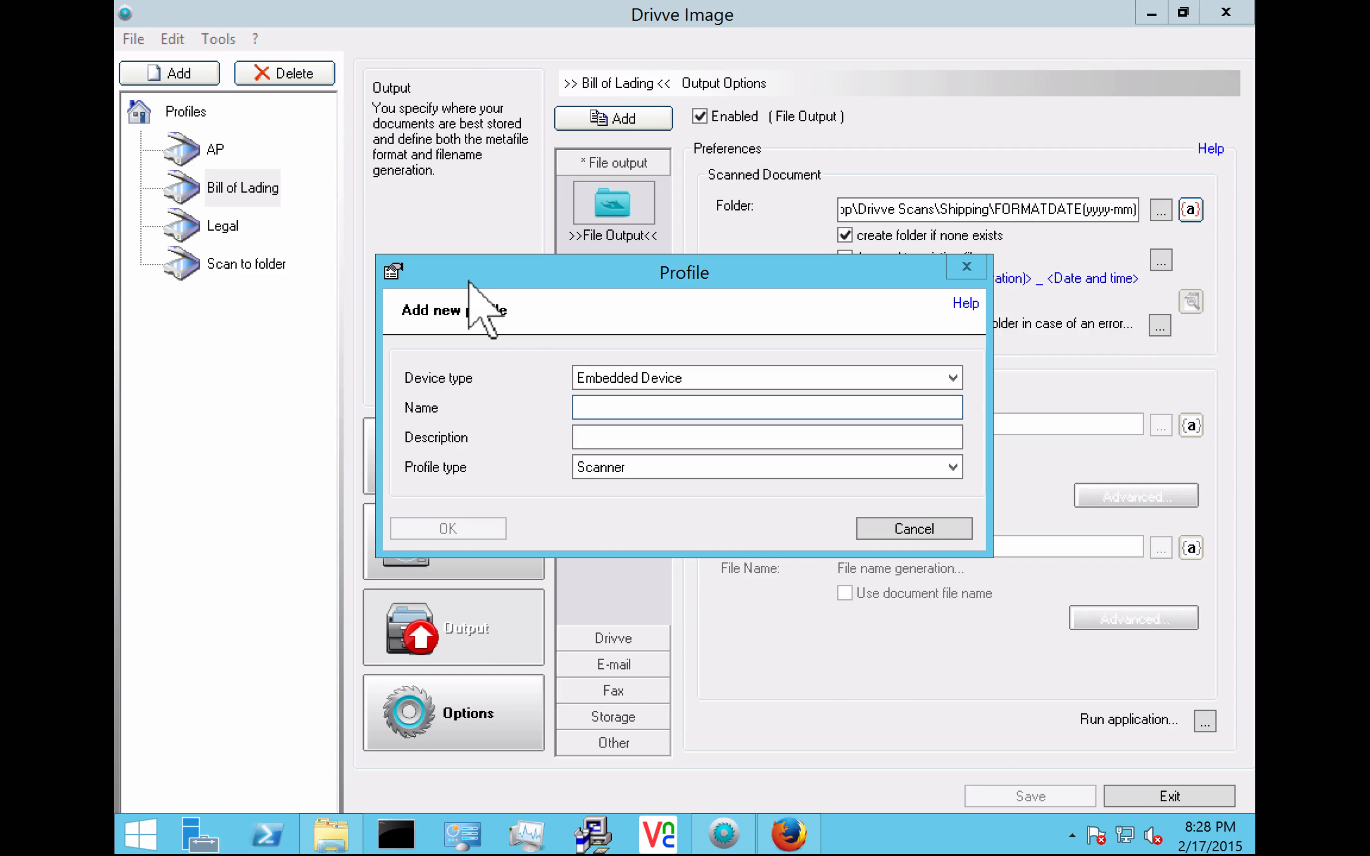
type("S")
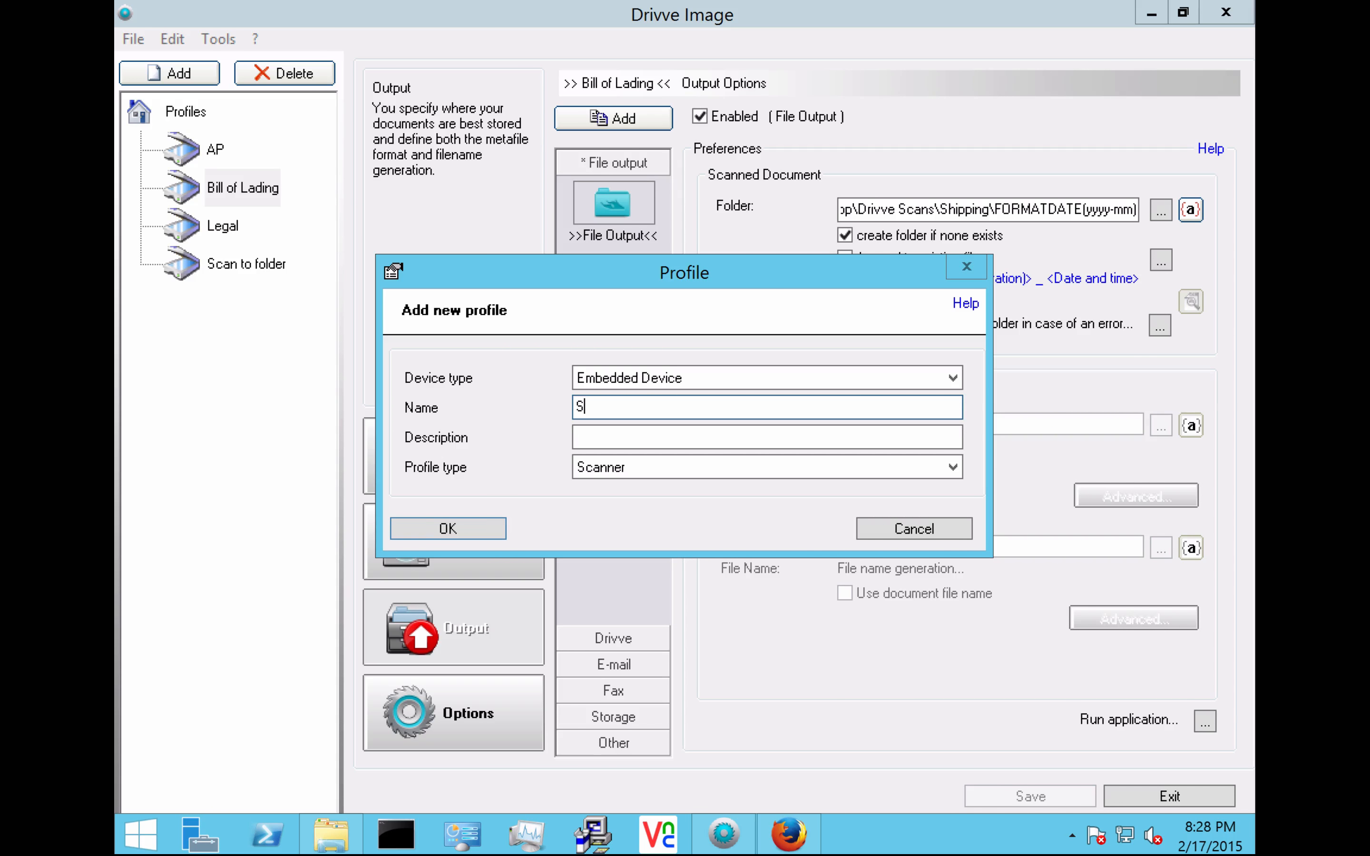
key("BackSpace")
type("Delivery Notes")
key("Return")
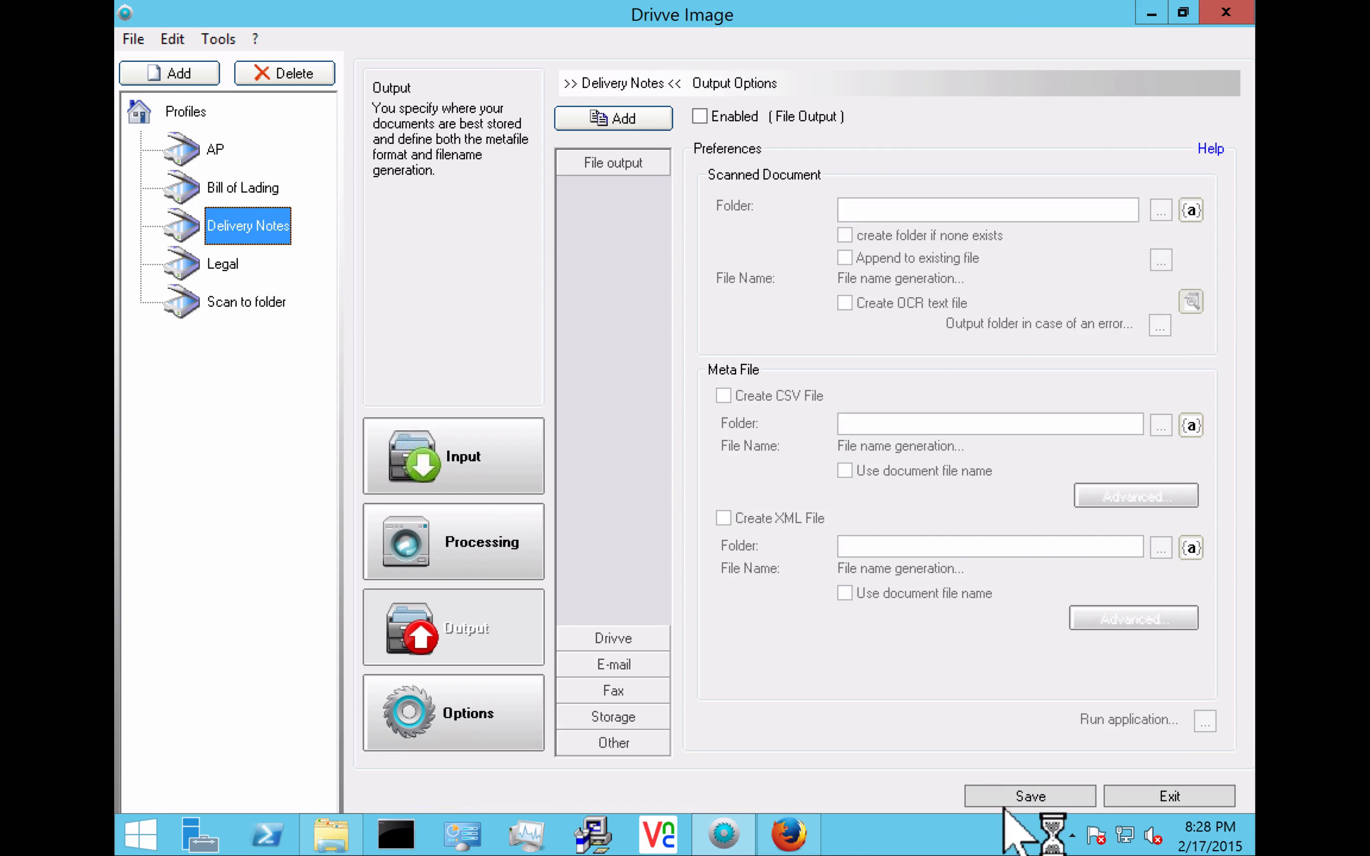
left_click(1013, 796)
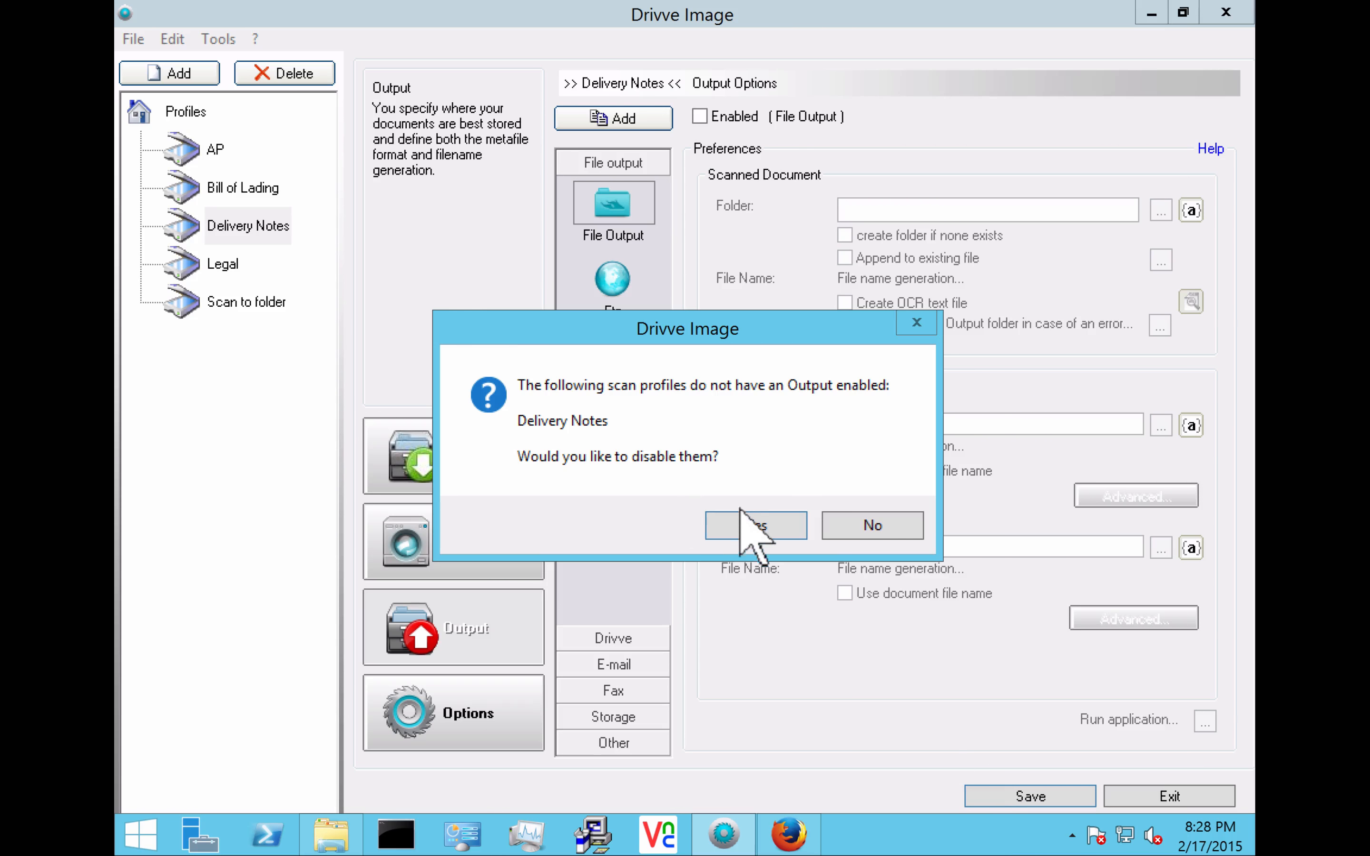
left_click(866, 543)
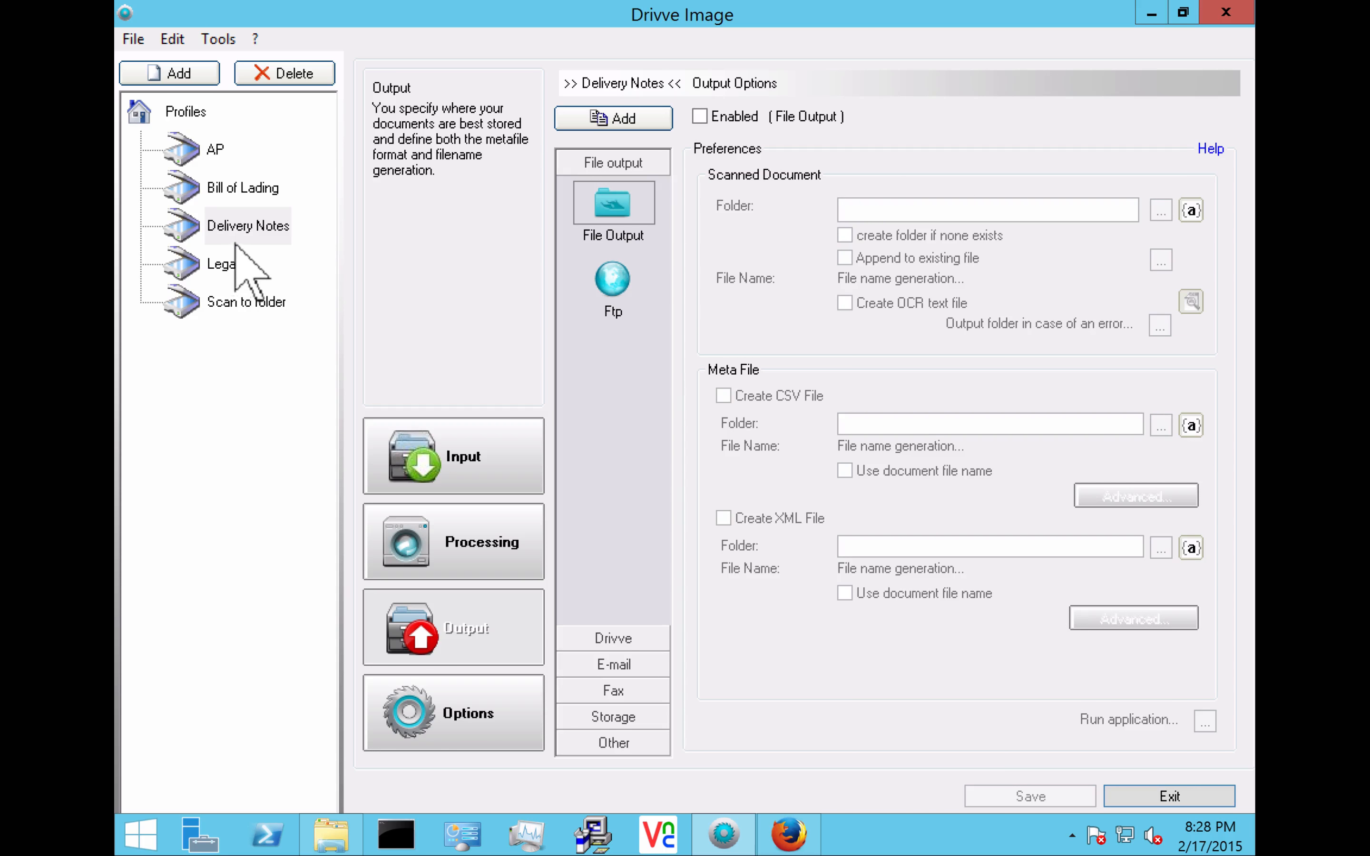
Step: Enable Zonal-OCR in the Delivery Notes profile's image processing and start adding a new OCR zone
left_click(452, 452)
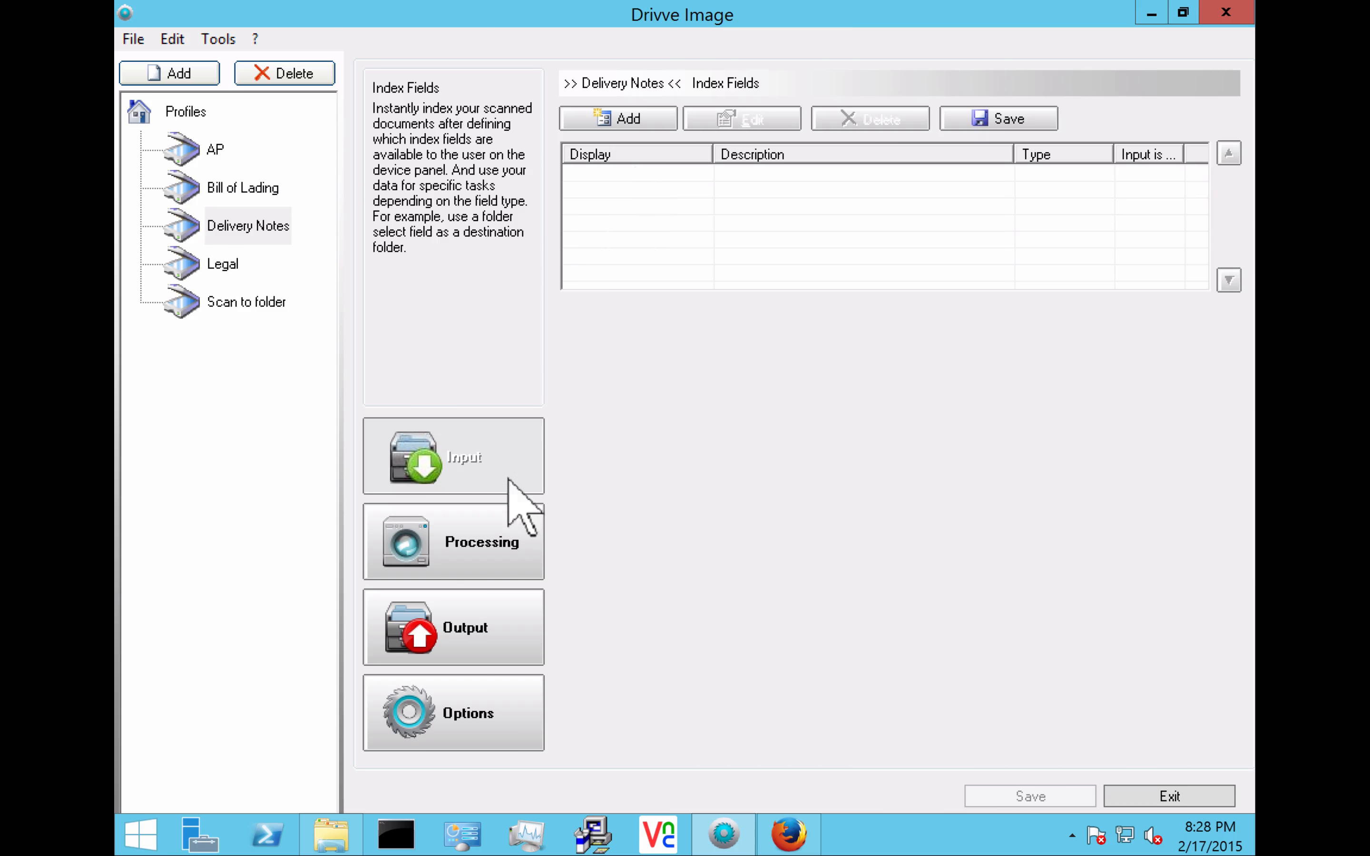
left_click(470, 552)
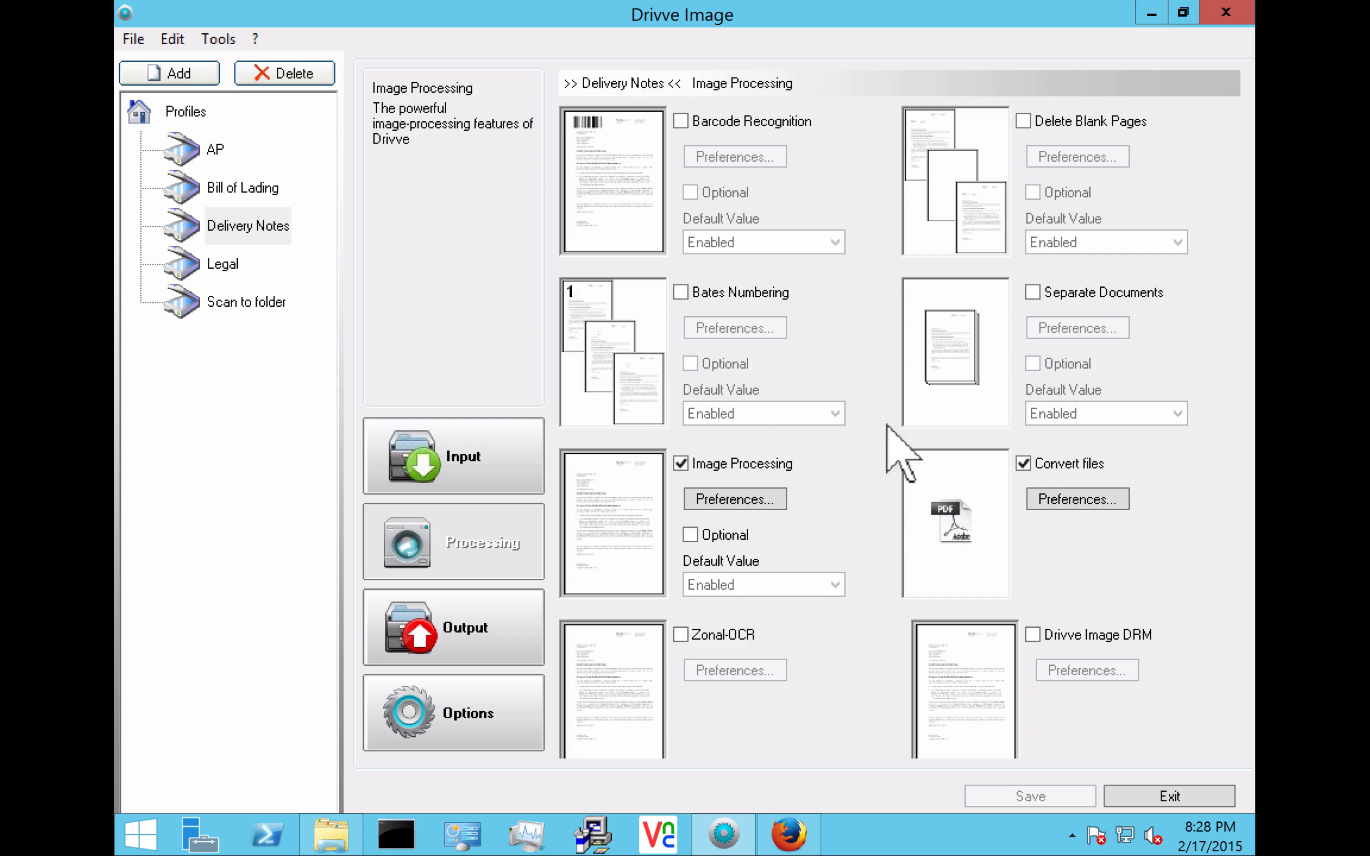
left_click(675, 639)
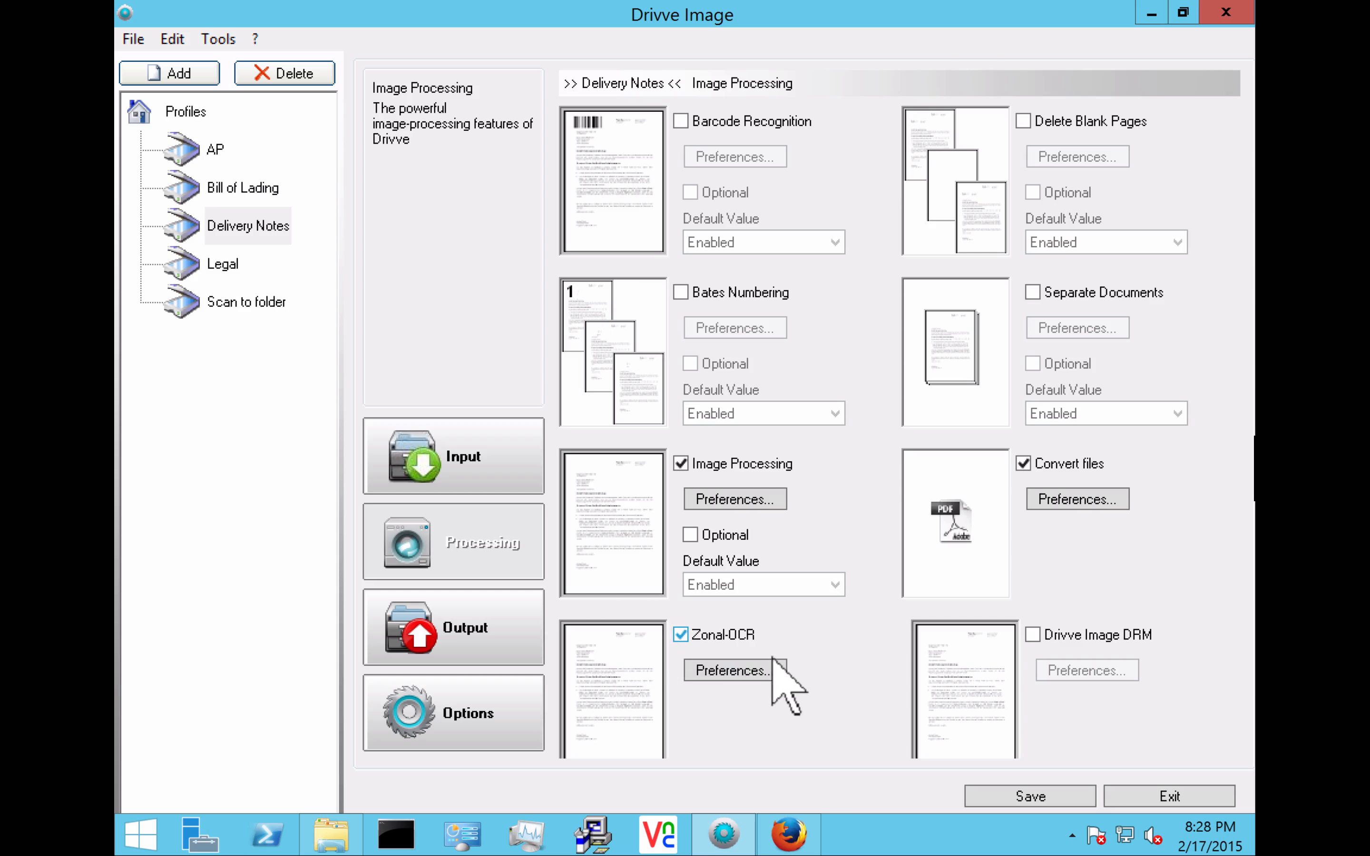
left_click(703, 678)
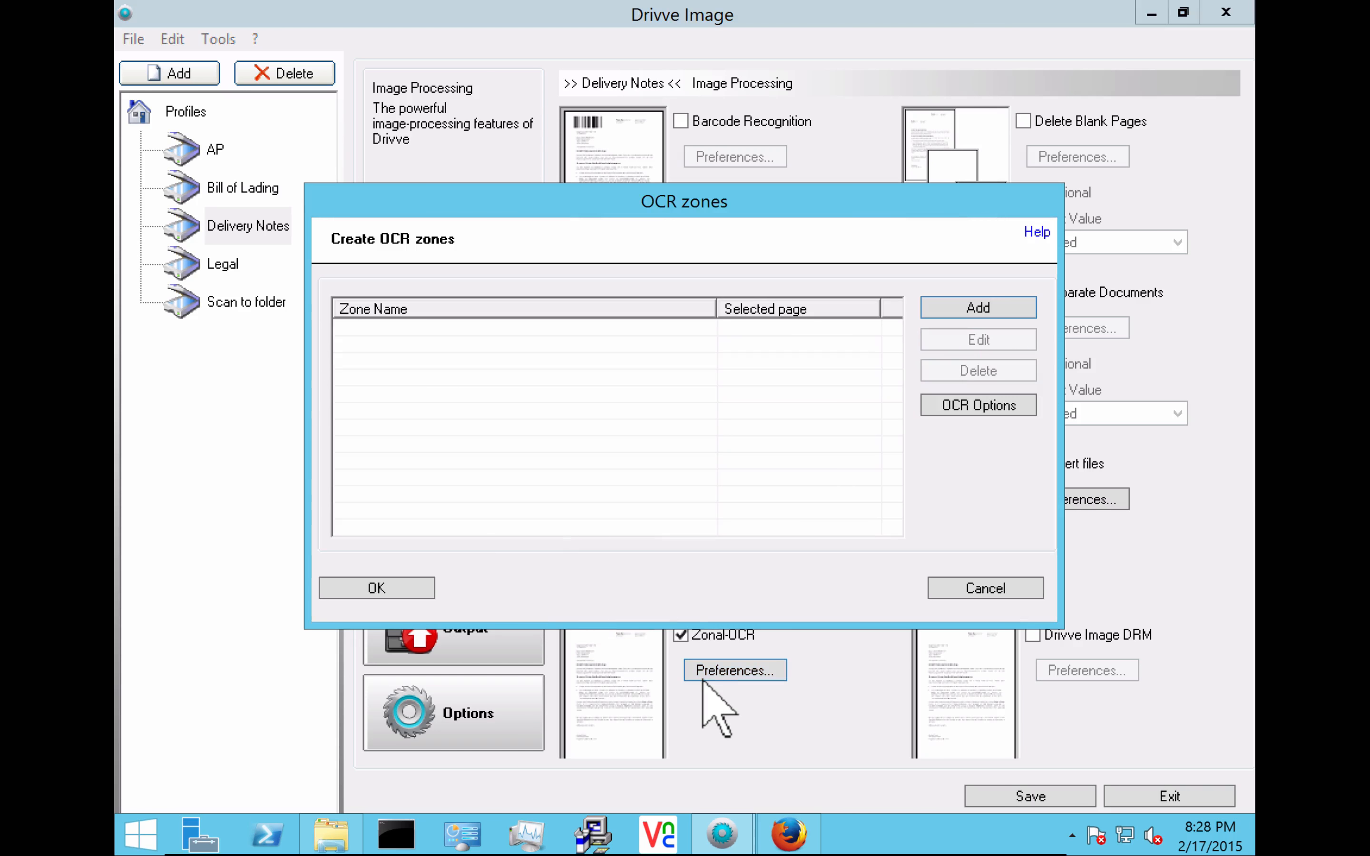
left_click(980, 311)
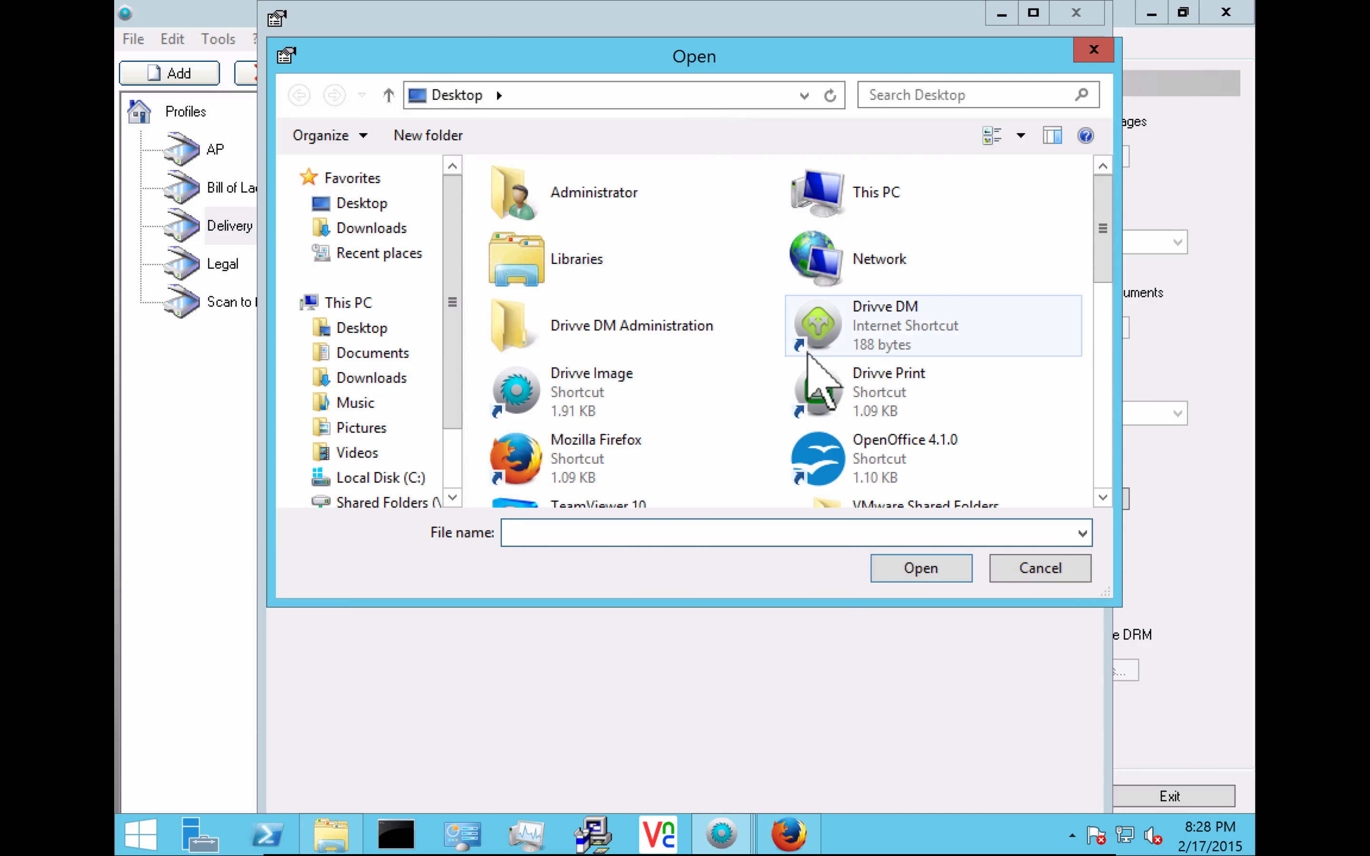
Step: Load Bates-3-Pages-Legal.tif from C:\Program Files (x86)\Drivve\Drivve Image\TestImages\en as the zone's test image
left_click(814, 351)
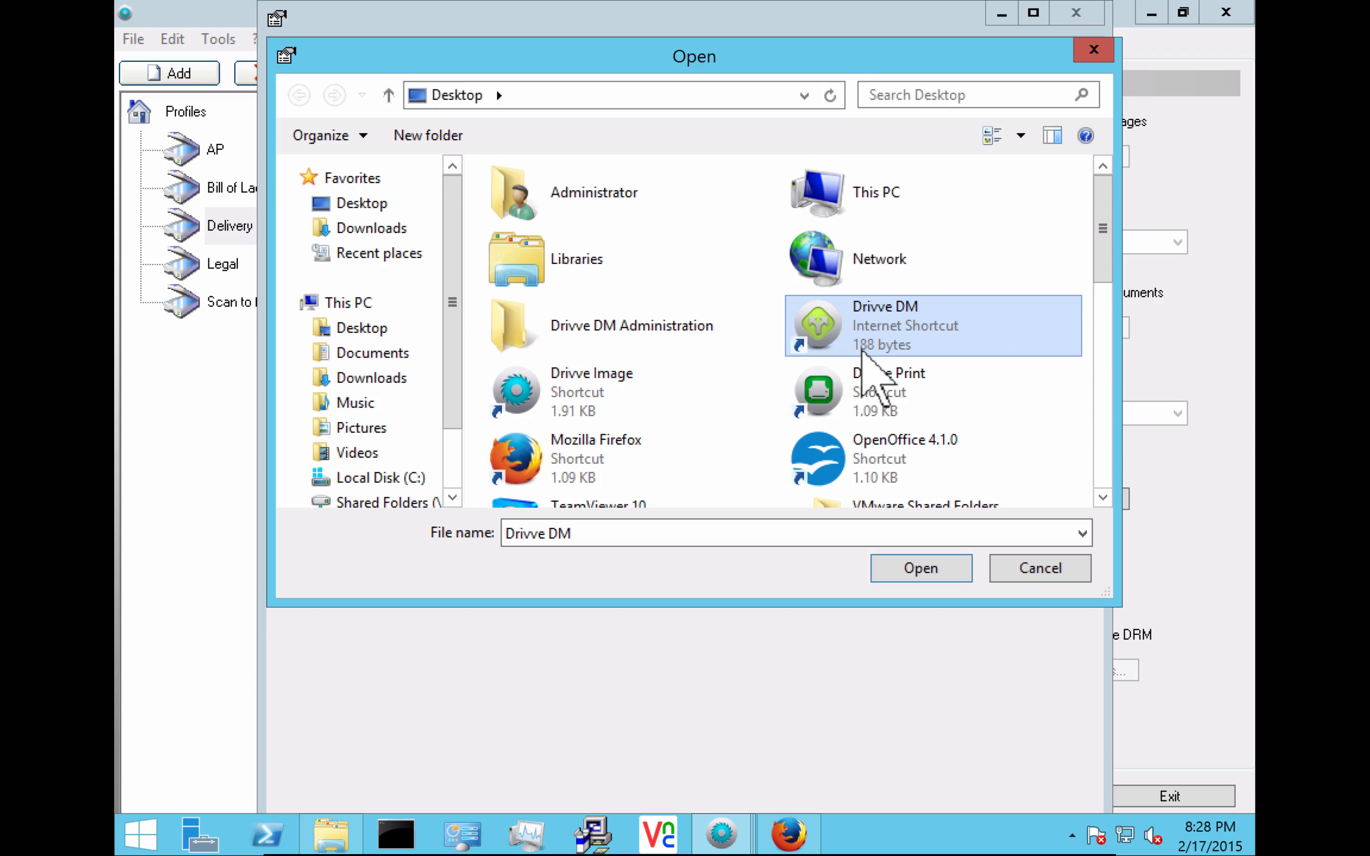
scroll(849, 317, "down", 5)
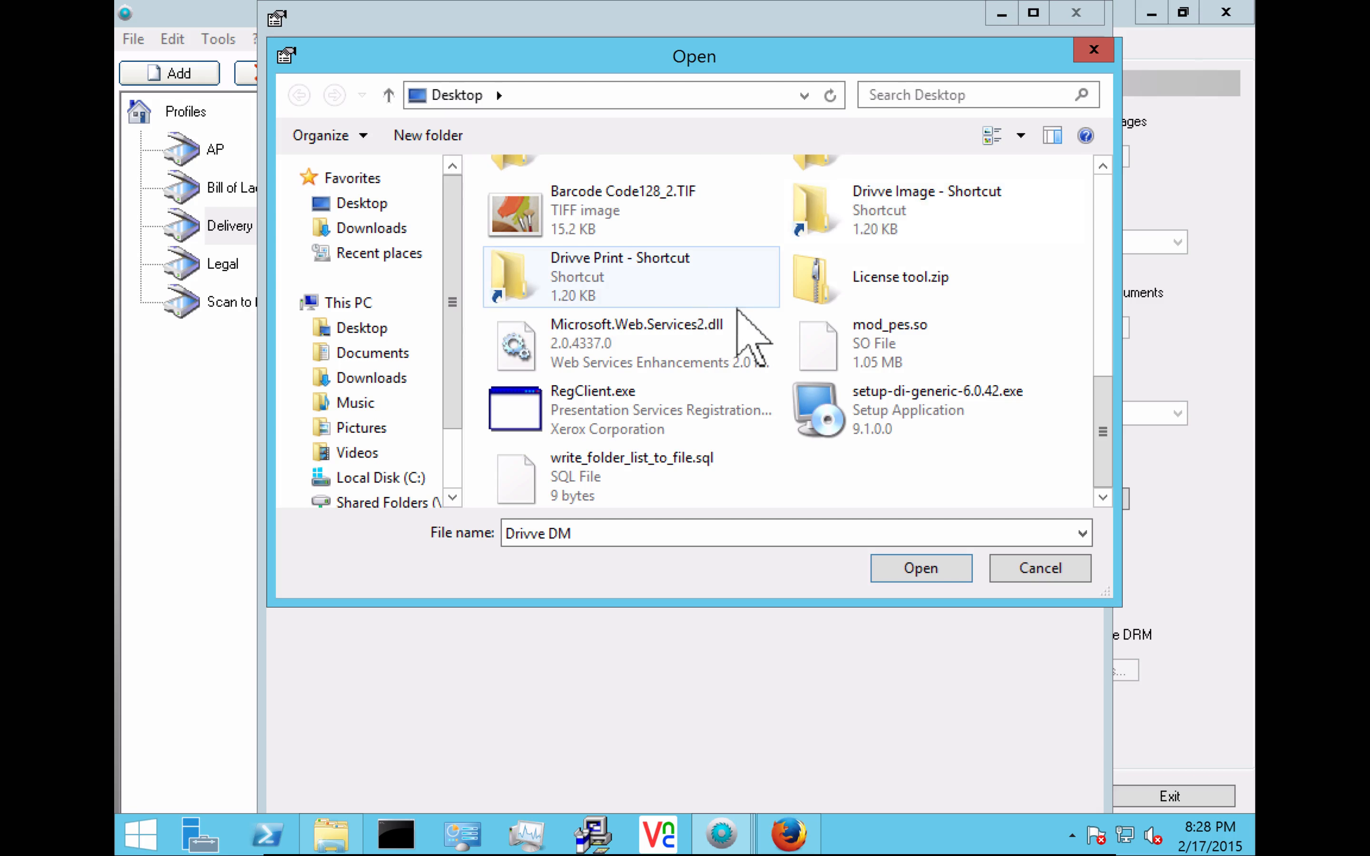
scroll(713, 334, "up", 5)
left_click(374, 478)
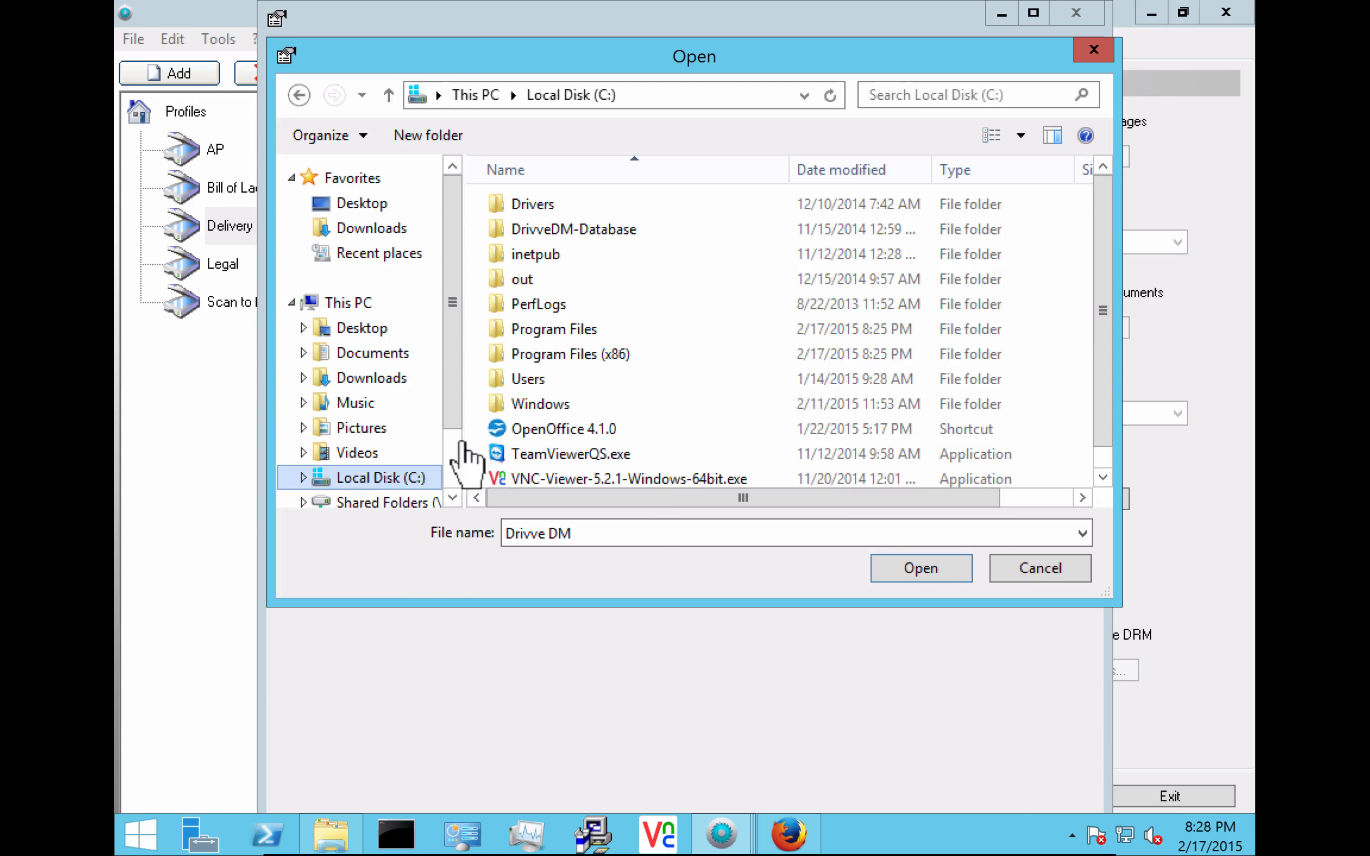
left_click(587, 355)
double_click(586, 356)
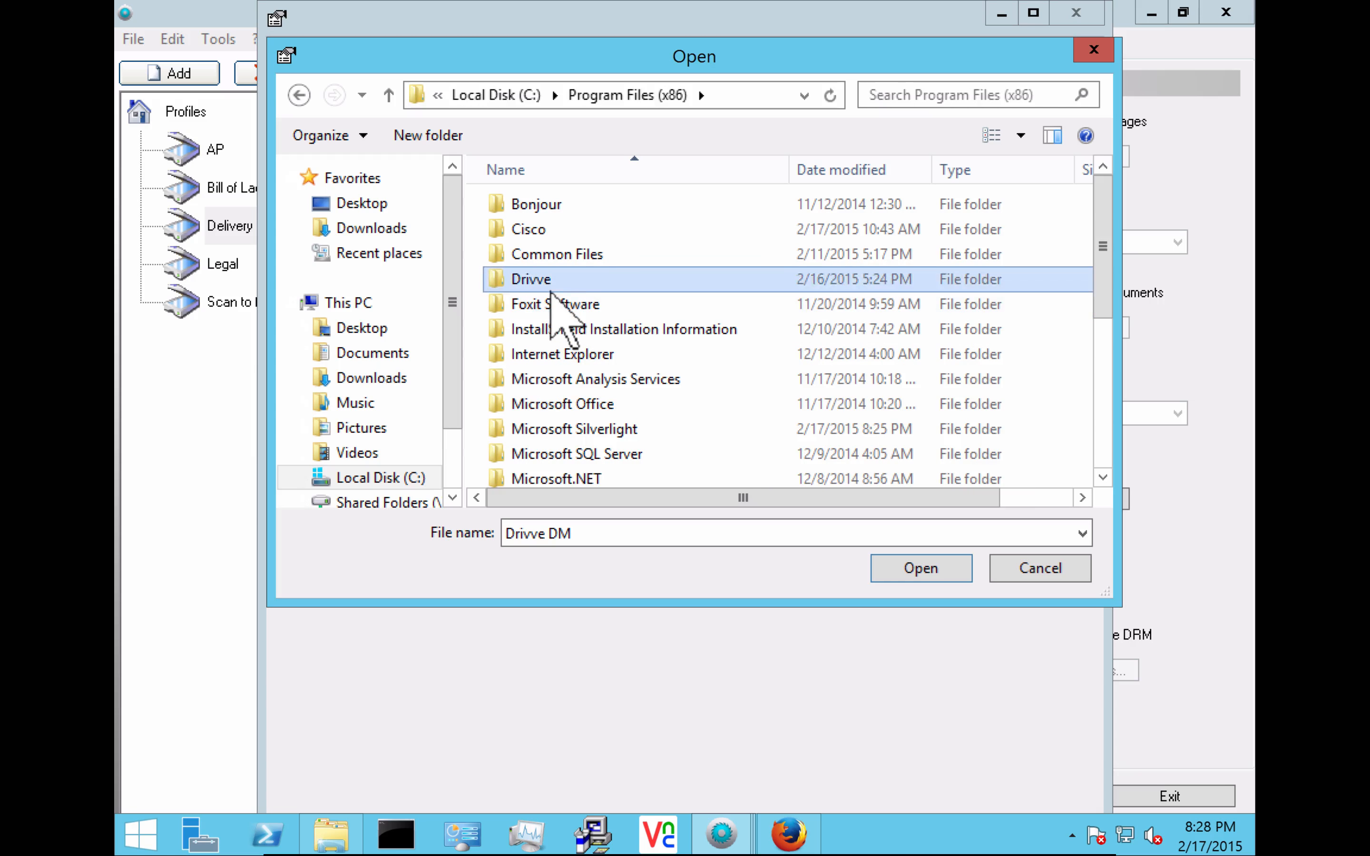
double_click(555, 277)
double_click(566, 256)
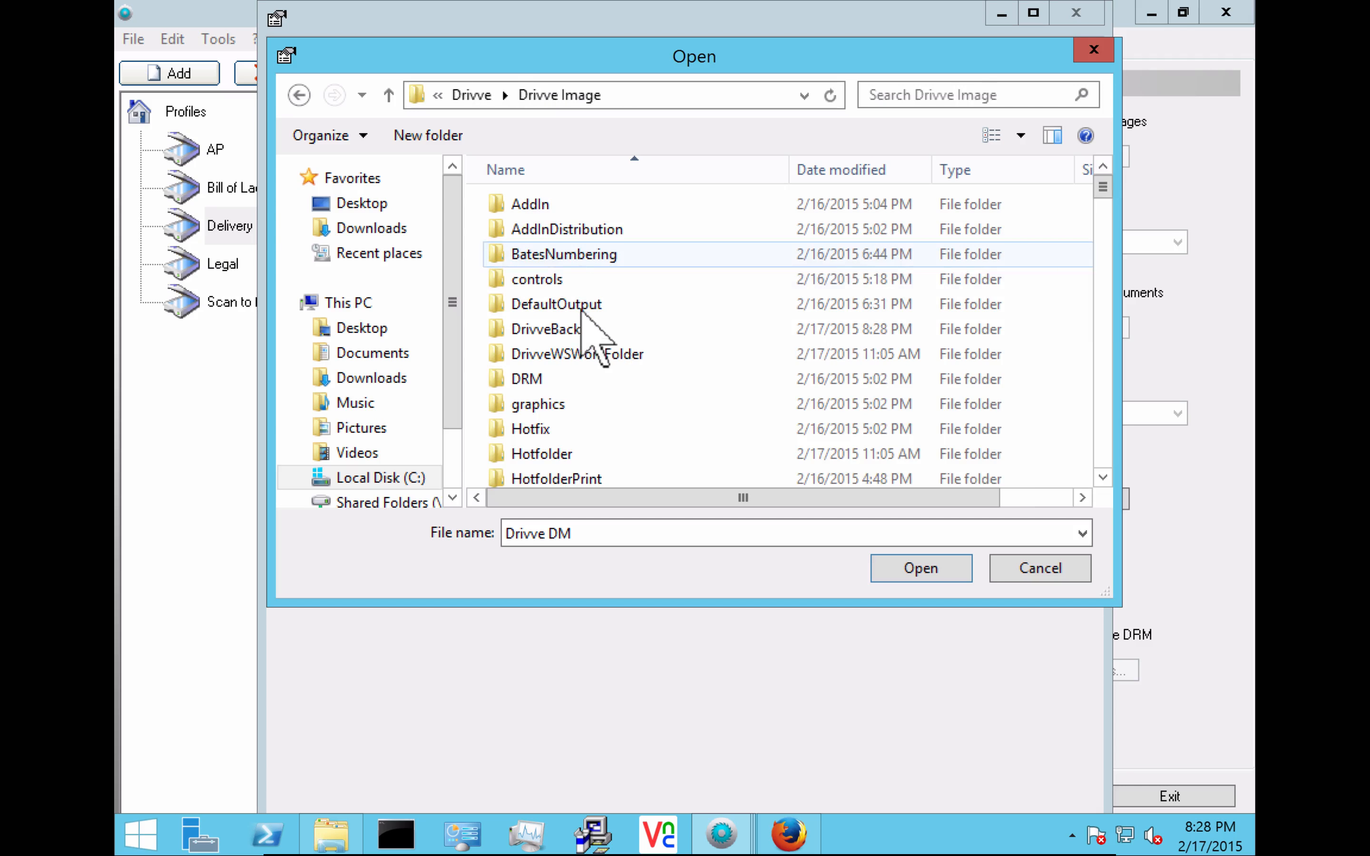
left_click(569, 354)
scroll(569, 365, "down", 2)
scroll(570, 374, "down", 3)
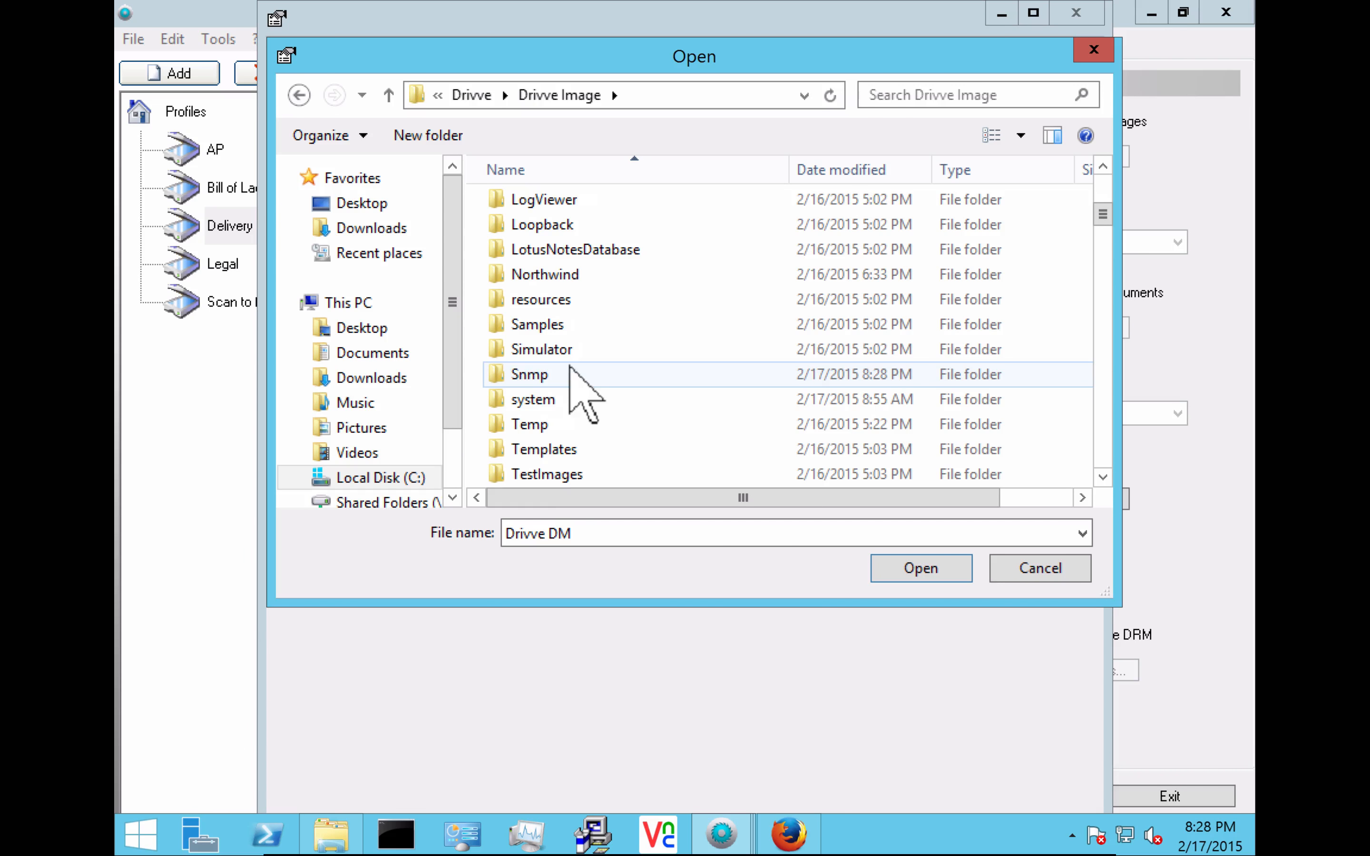
double_click(552, 476)
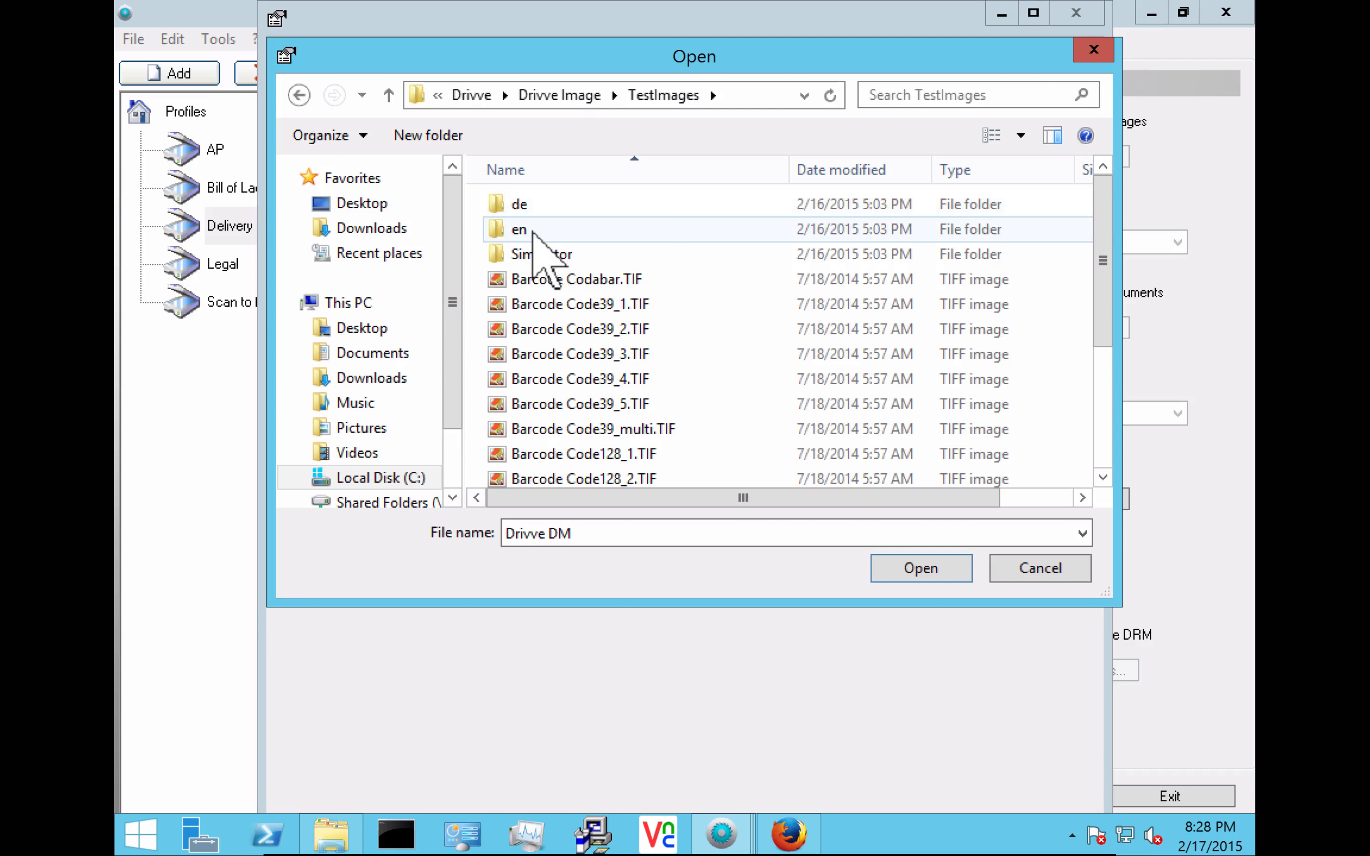
double_click(533, 232)
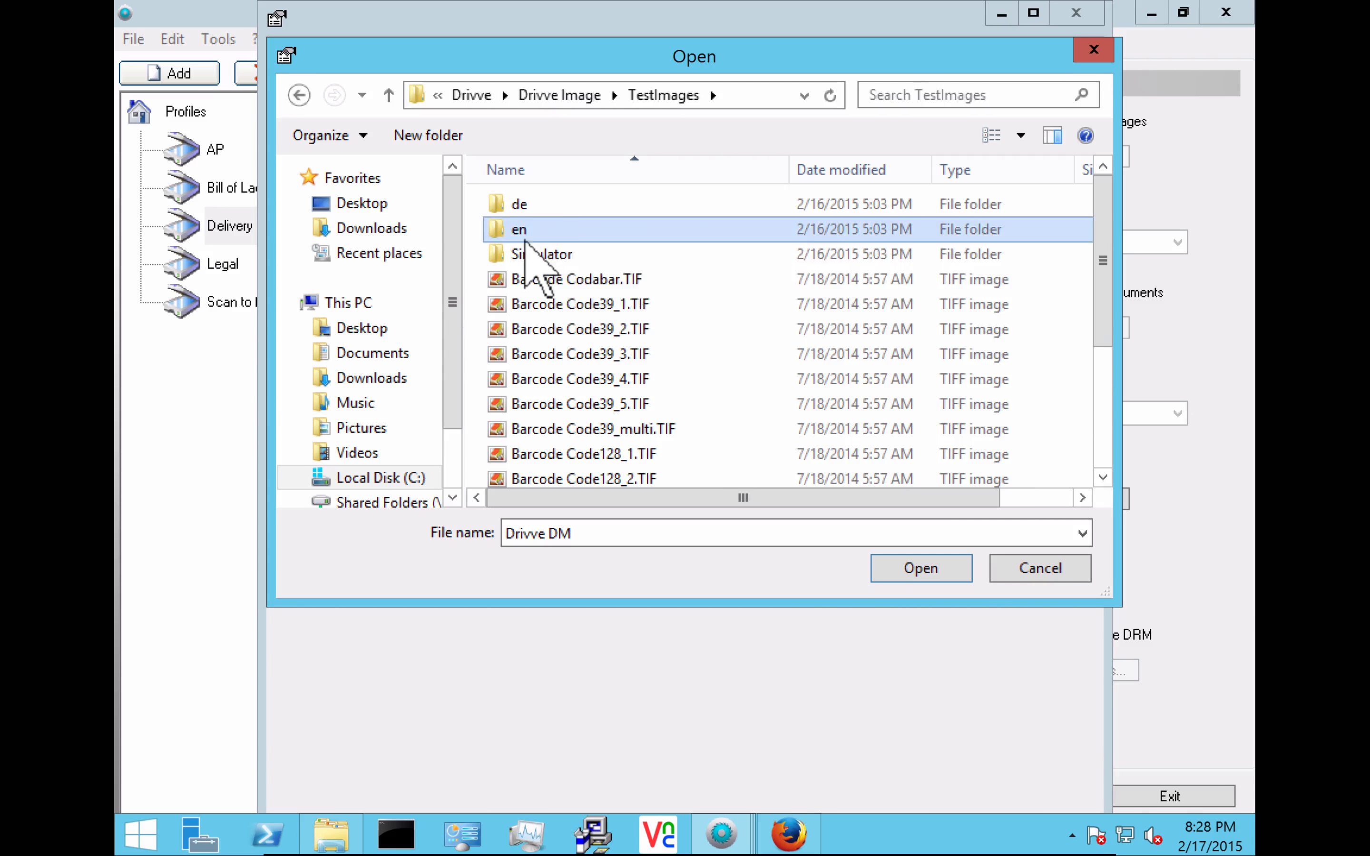
double_click(560, 229)
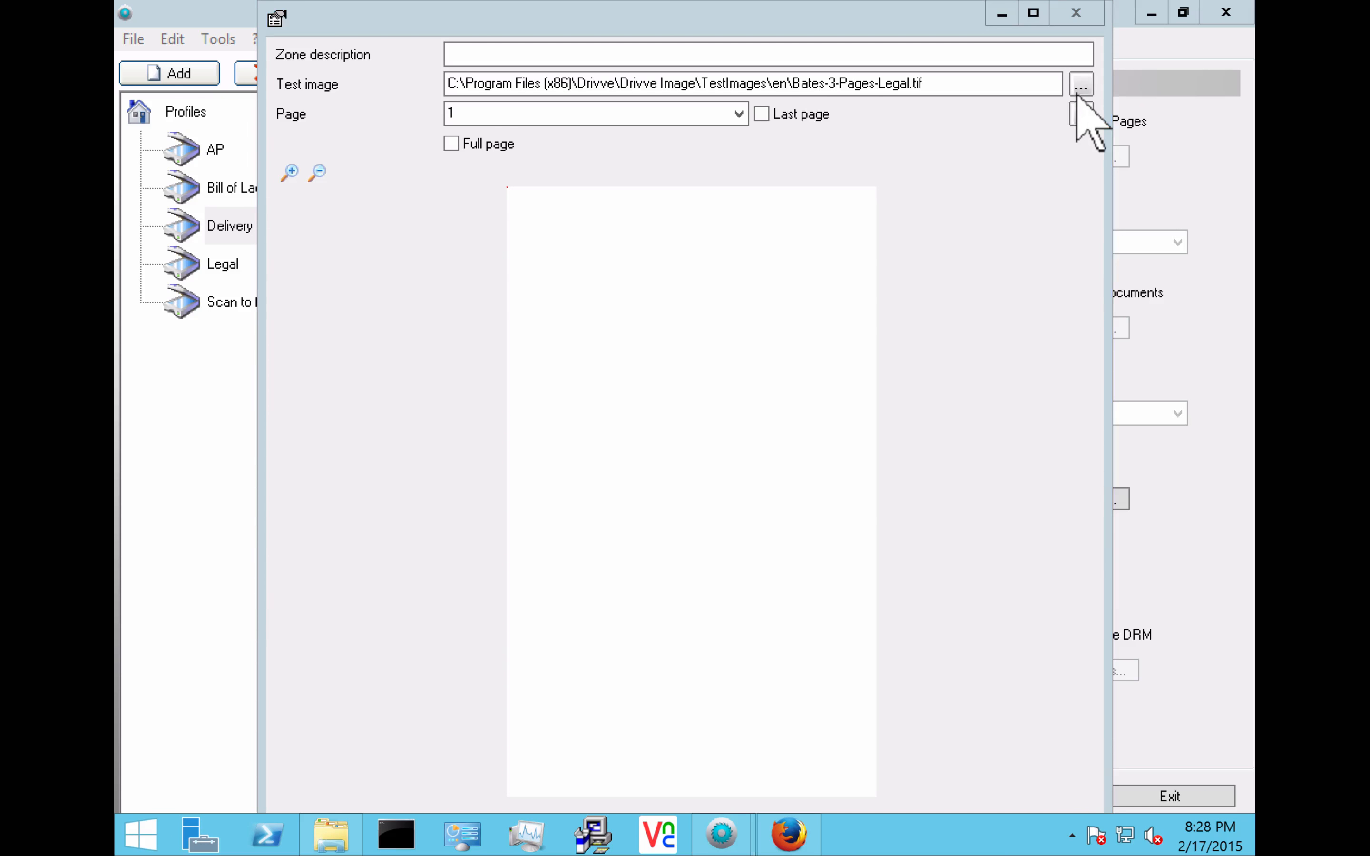
Step: Replace the zone's test image with 5.tif from the Invoices\mono subfolder
left_click(1080, 85)
double_click(543, 205)
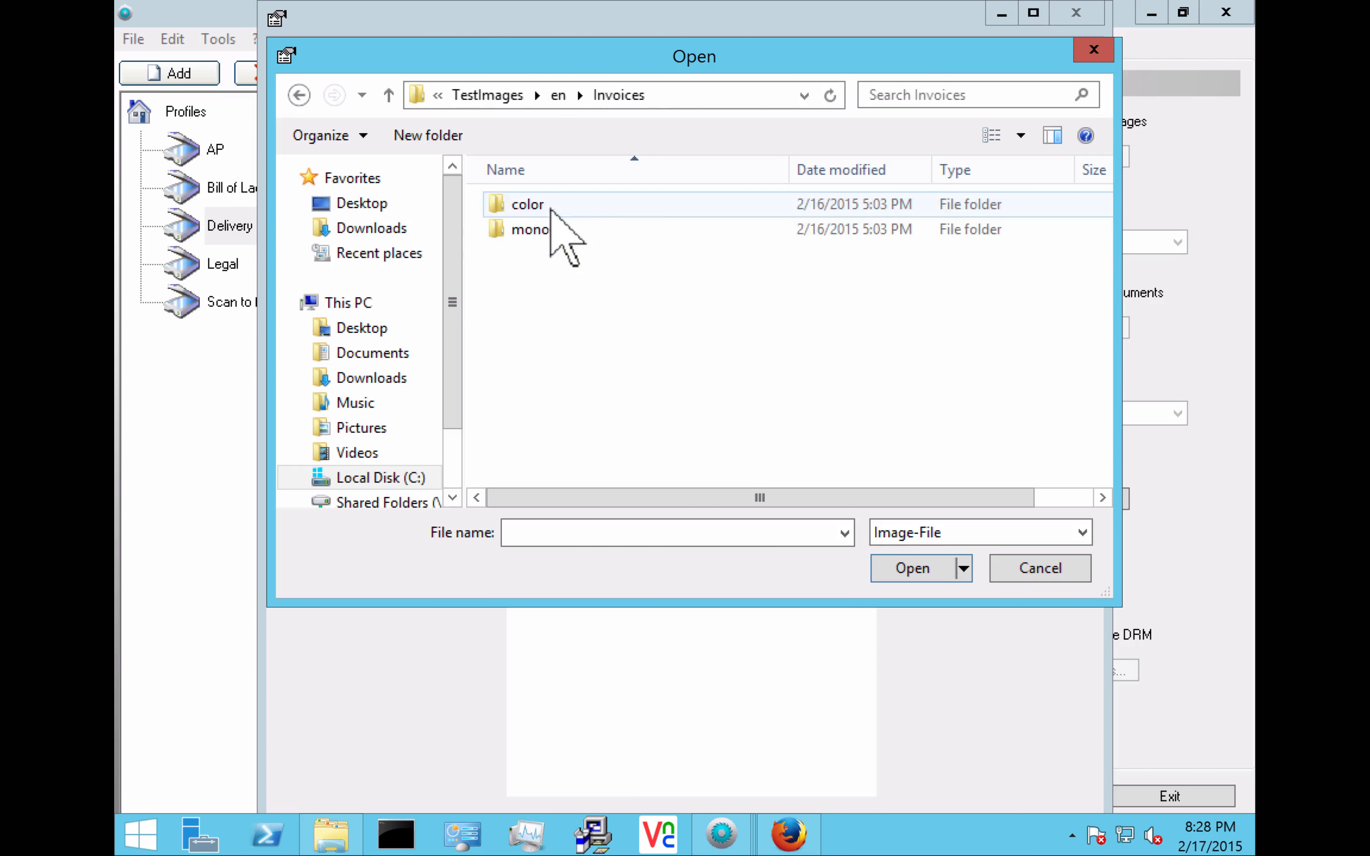
double_click(532, 230)
double_click(518, 281)
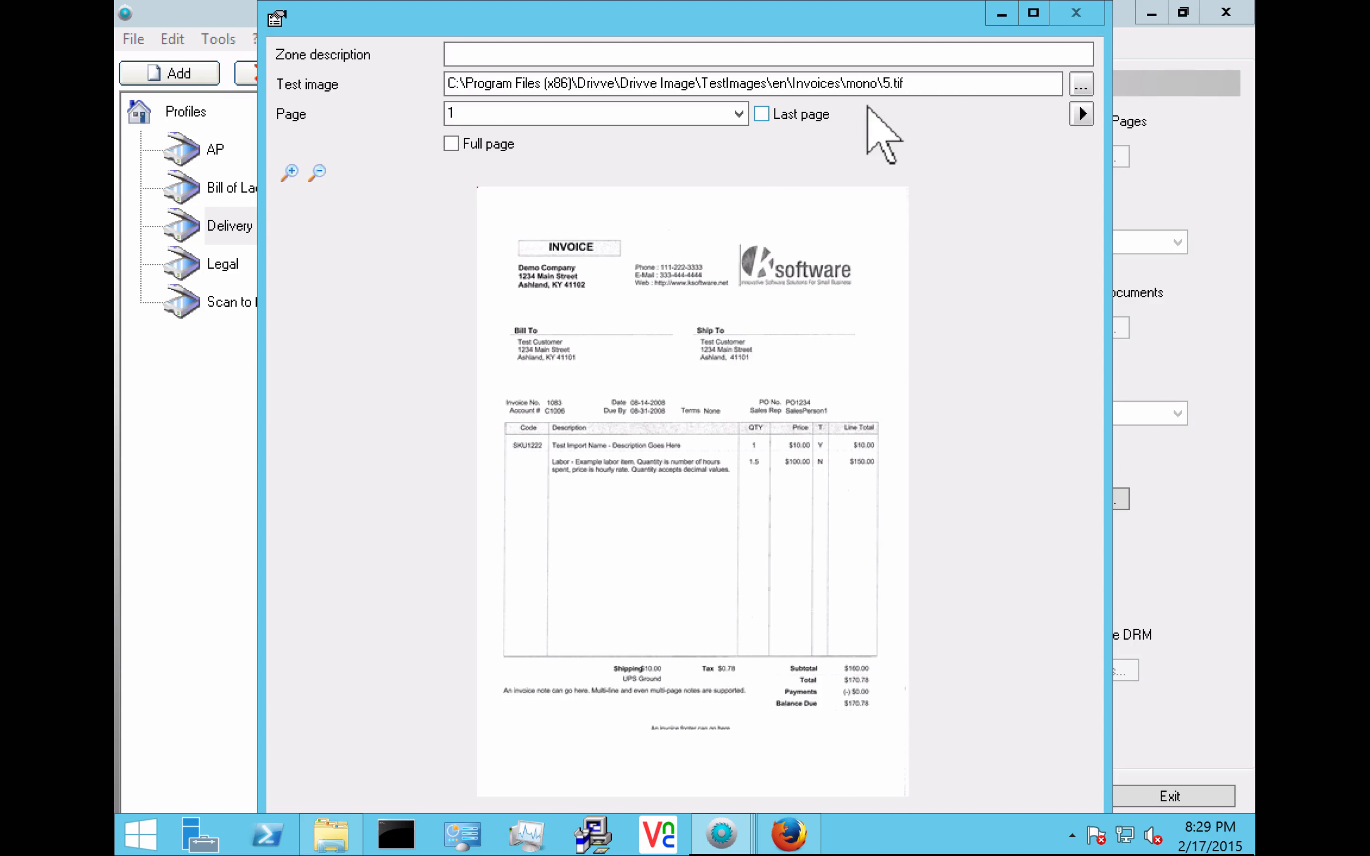
Step: Mark an OCR zone tightly around the Account # value on the invoice and test its text recognition
left_click(290, 171)
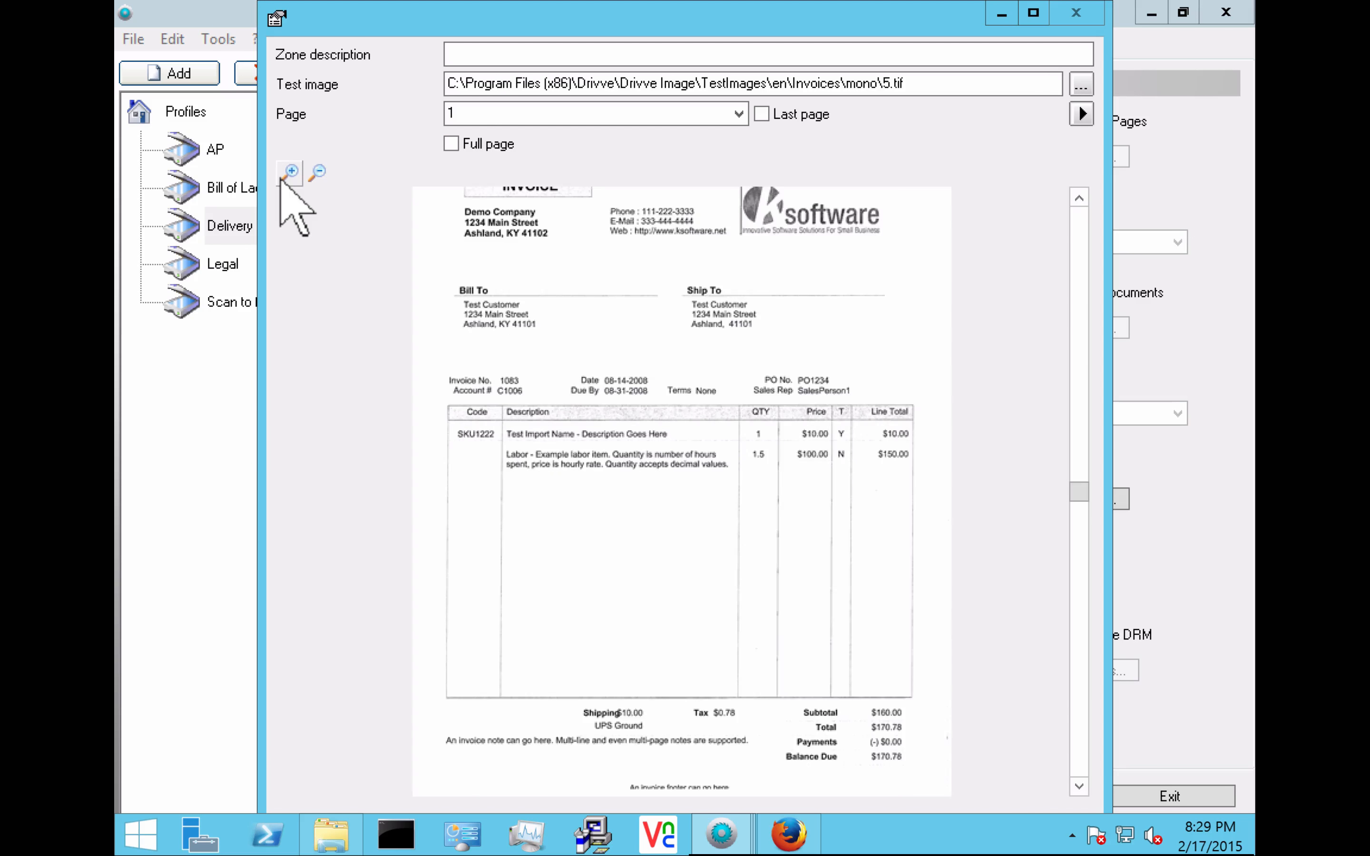
left_click(285, 175)
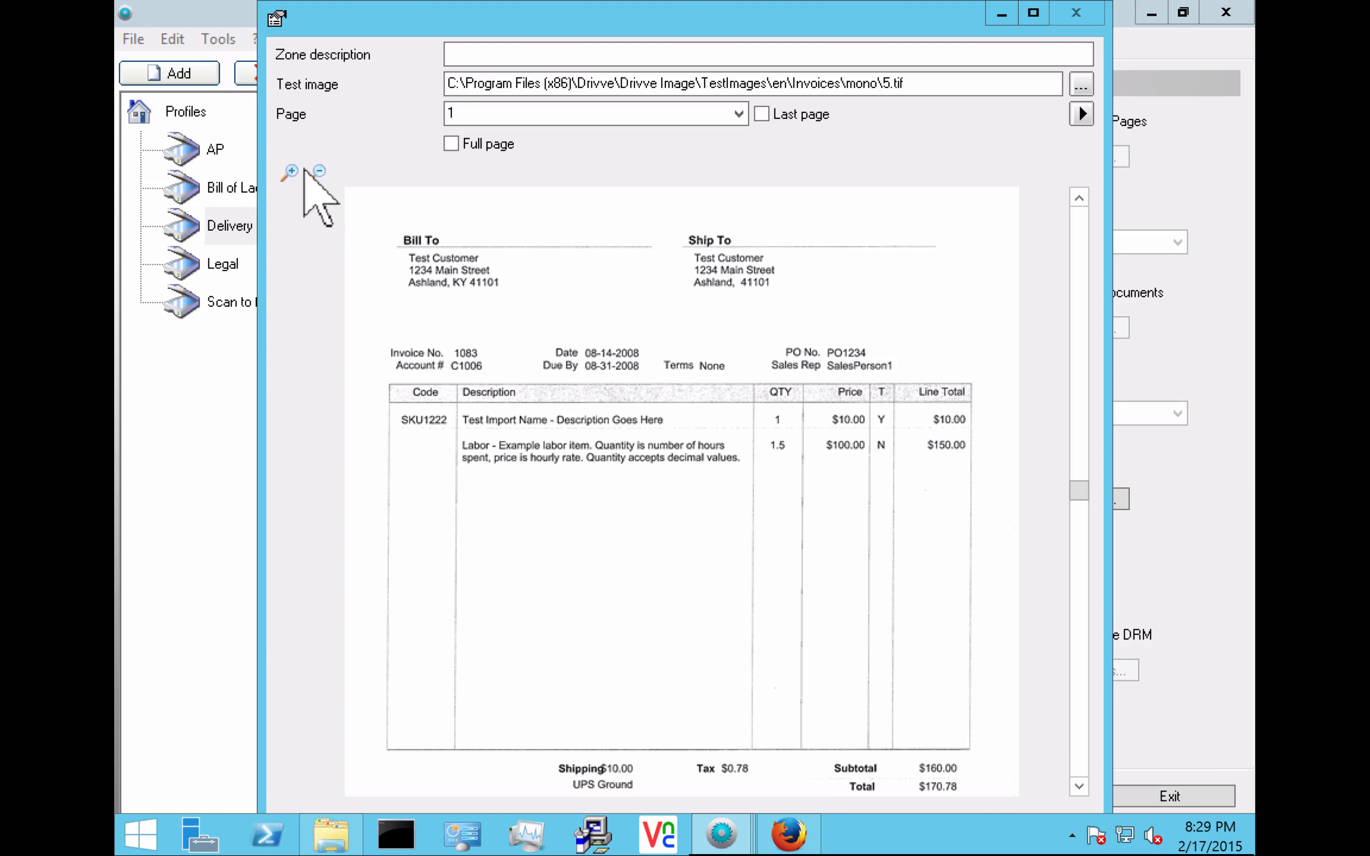
left_click(284, 185)
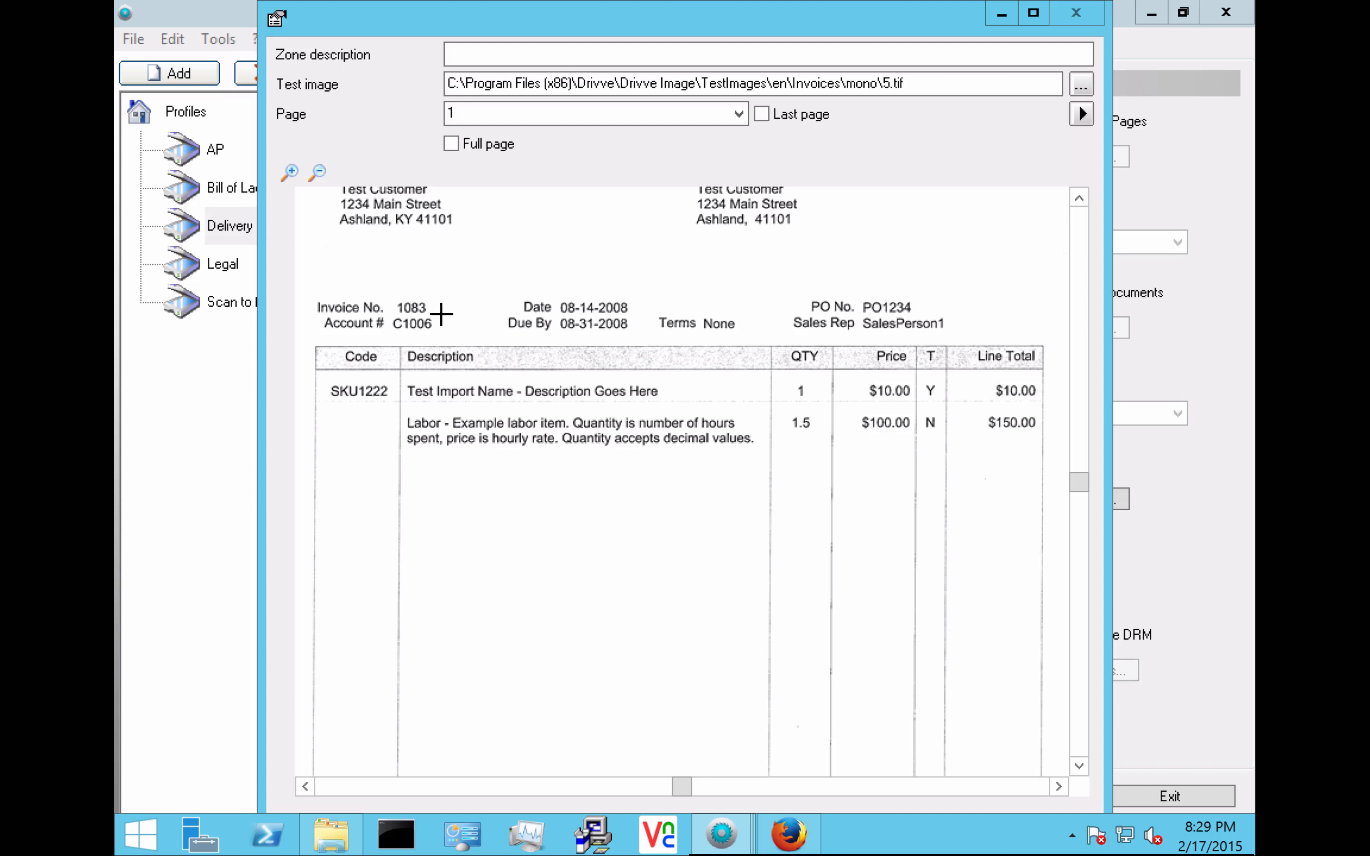
left_click_drag(440, 314, 385, 334)
left_click(1034, 16)
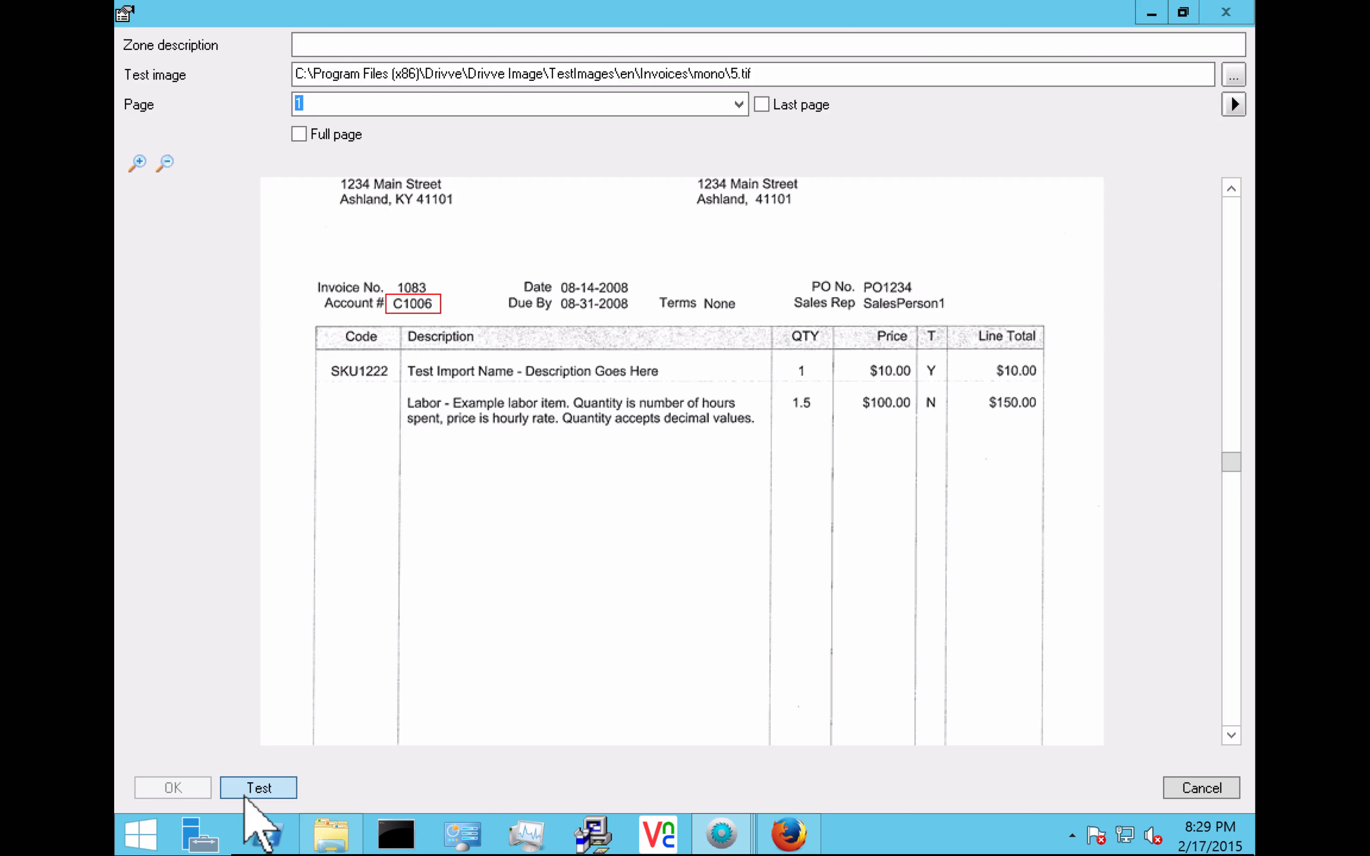
left_click(247, 796)
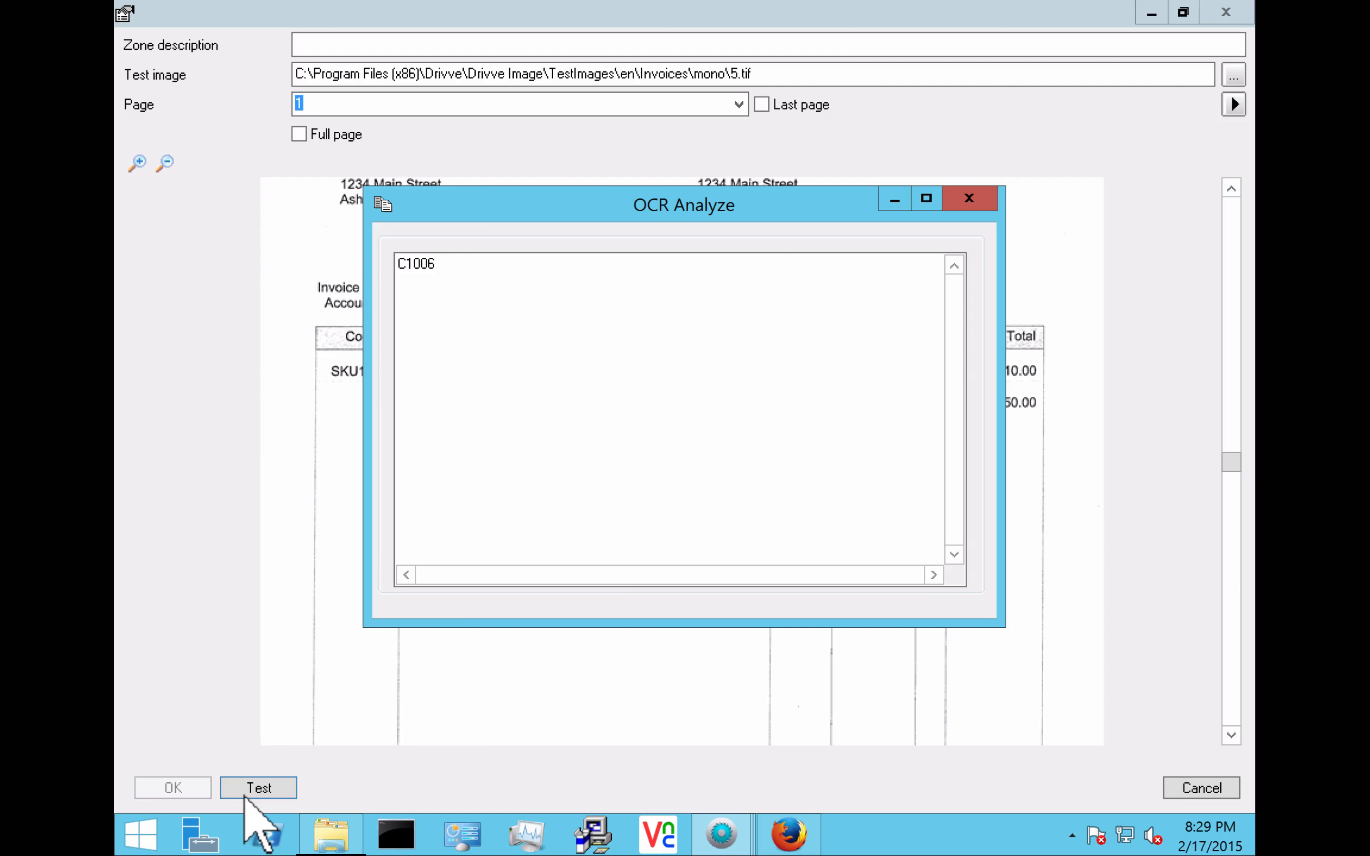
left_click(969, 200)
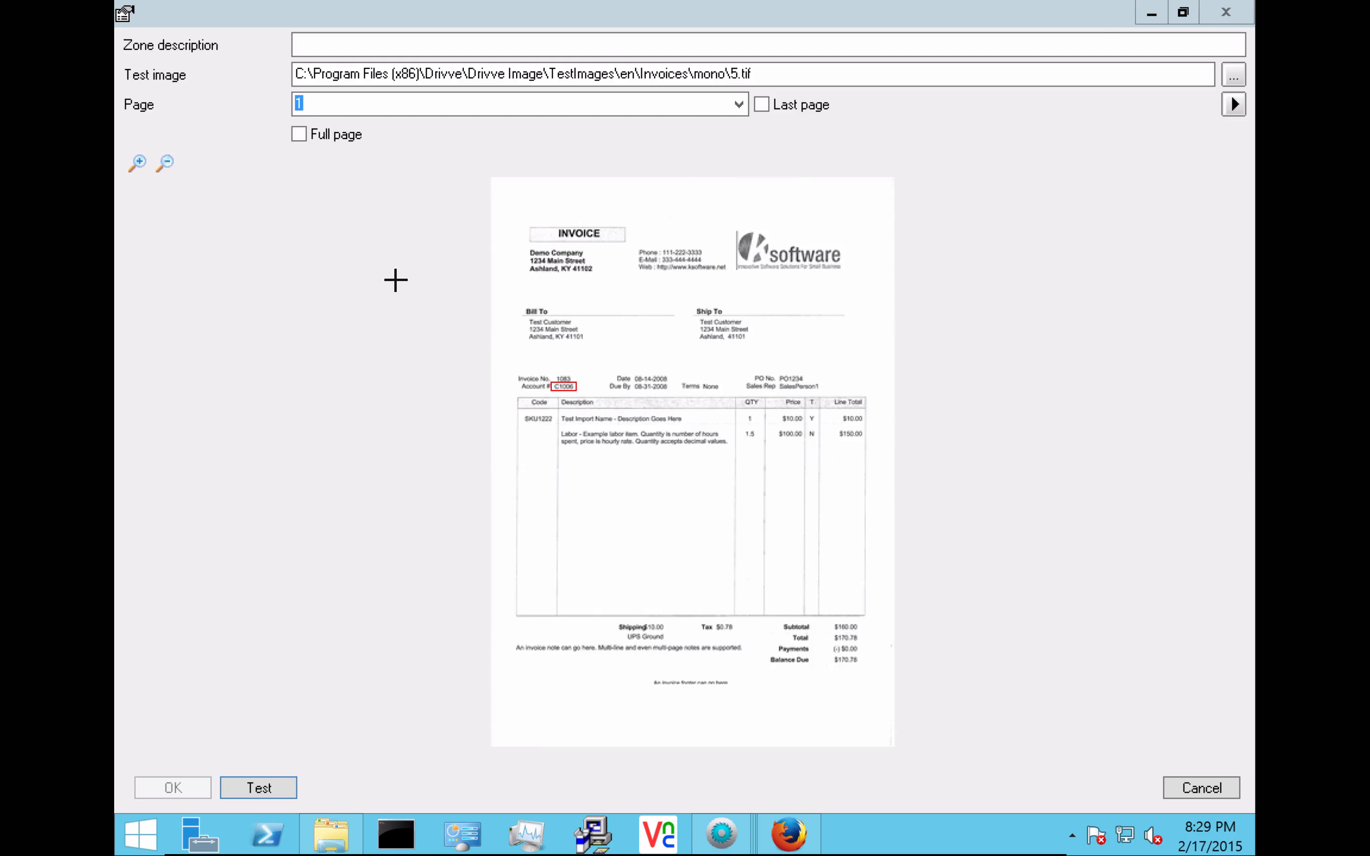
Step: Redraw the OCR zone as a larger area covering the Invoice No. and Account # lines and the first item rows
left_click(136, 163)
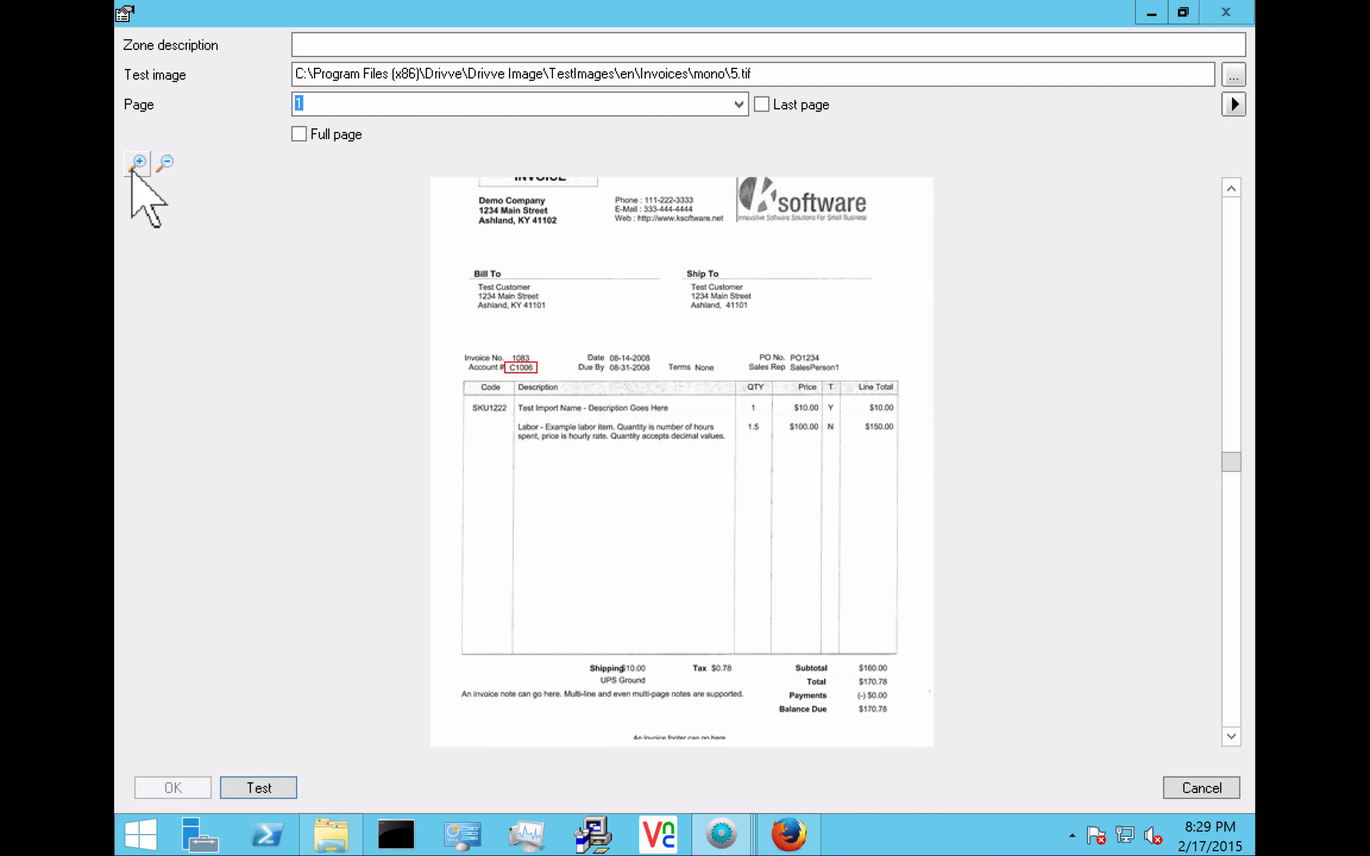
left_click(136, 164)
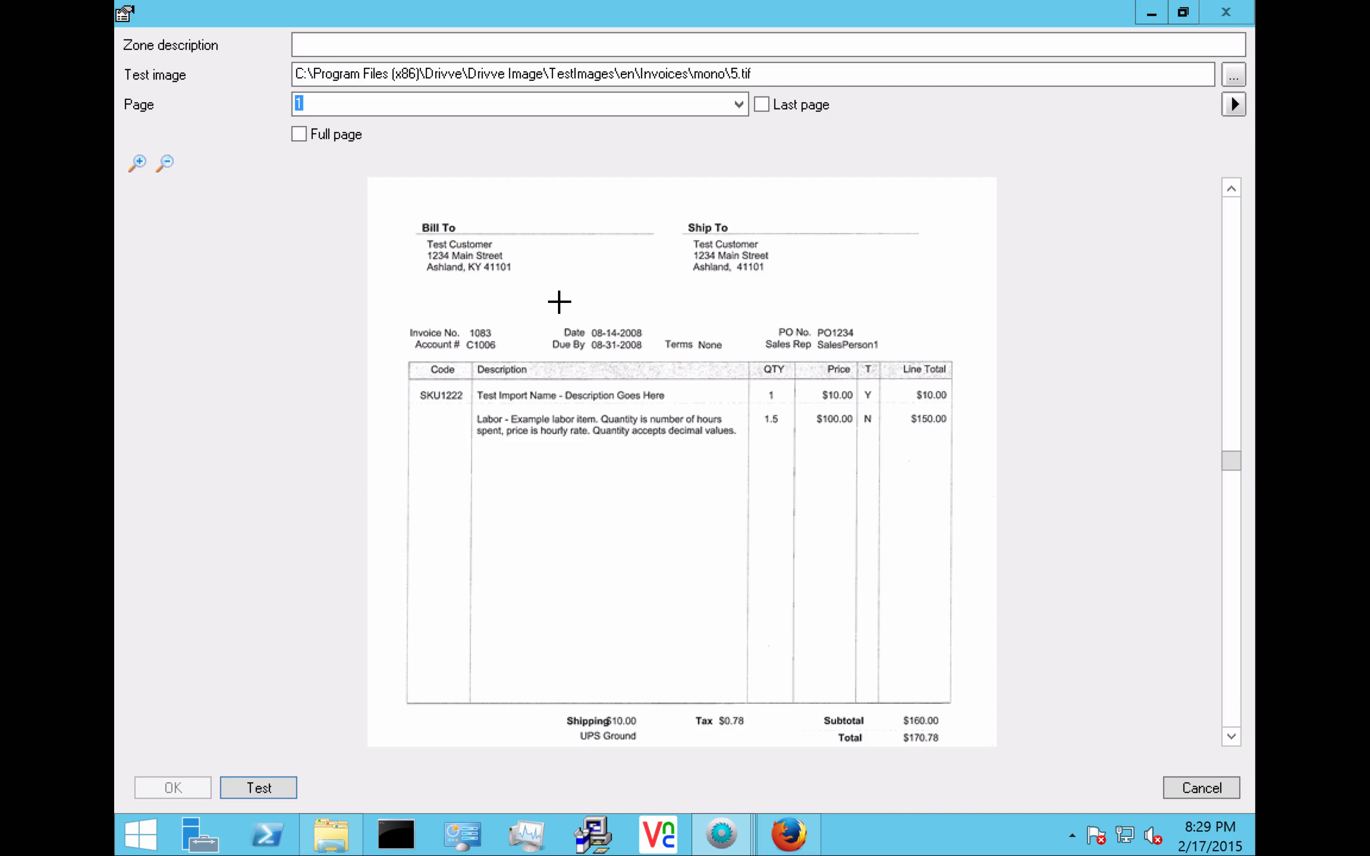
left_click_drag(560, 302, 368, 394)
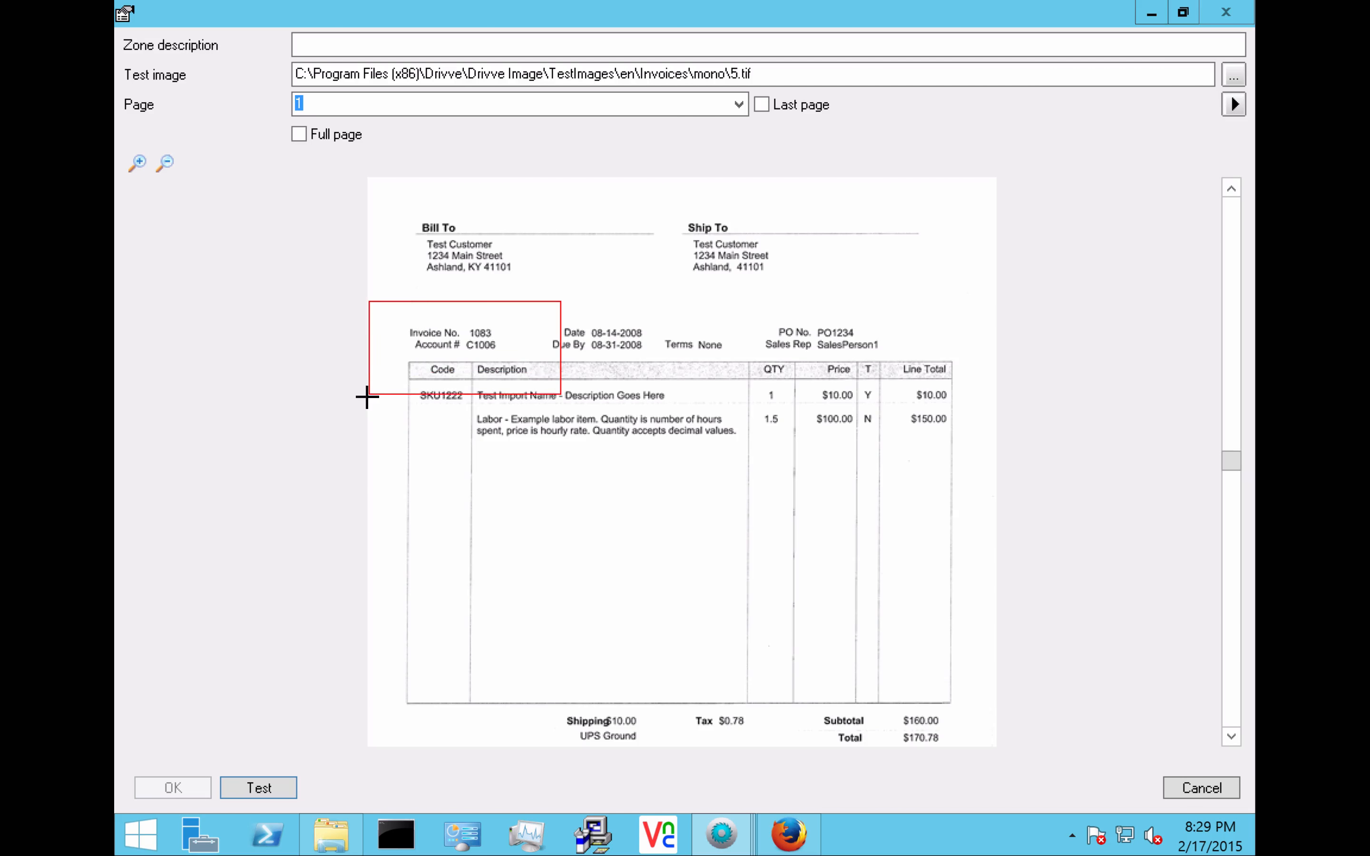
left_click(563, 297)
left_click_drag(615, 267, 359, 439)
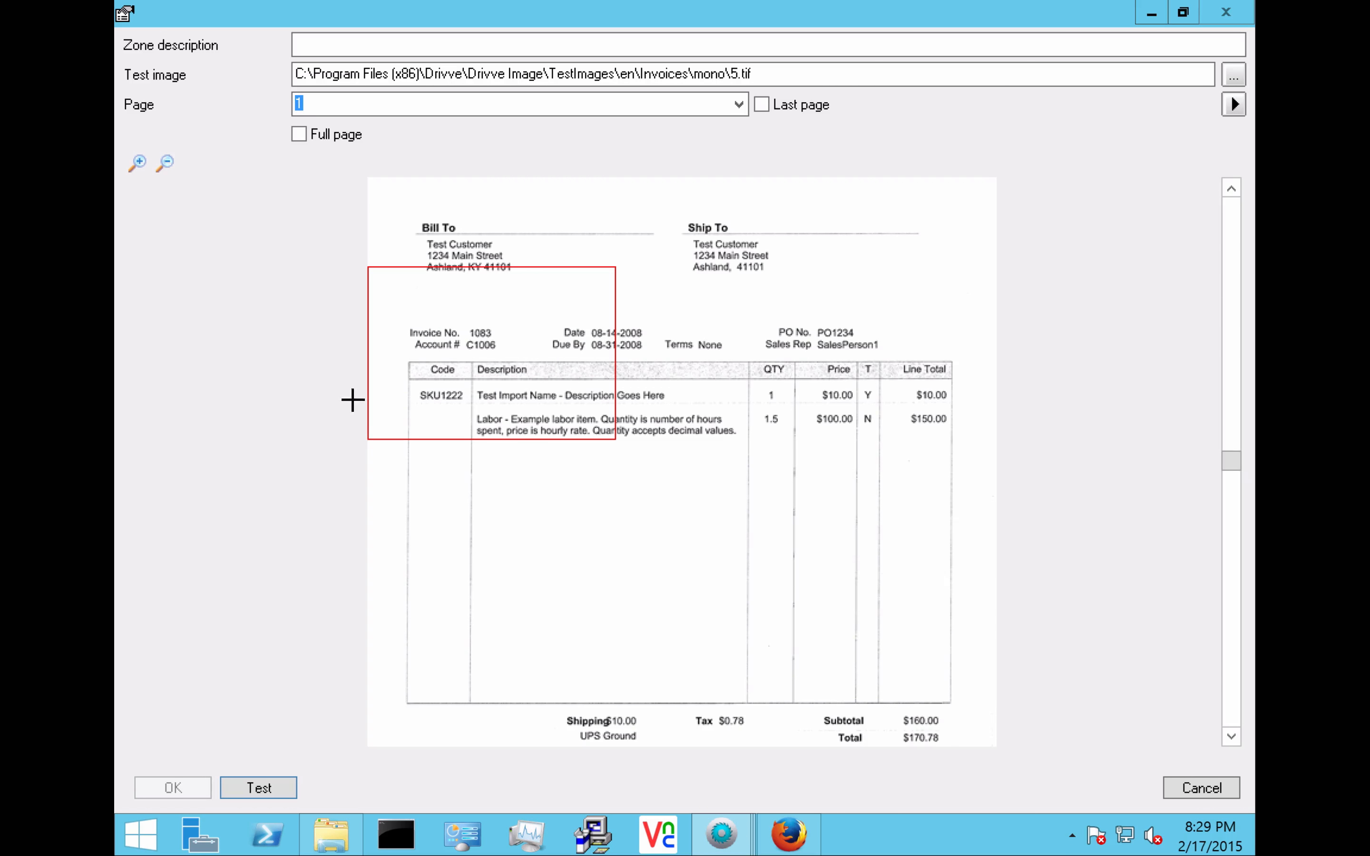
Step: Test the enlarged zone's text recognition and highlight the account number in the OCR result
left_click(259, 789)
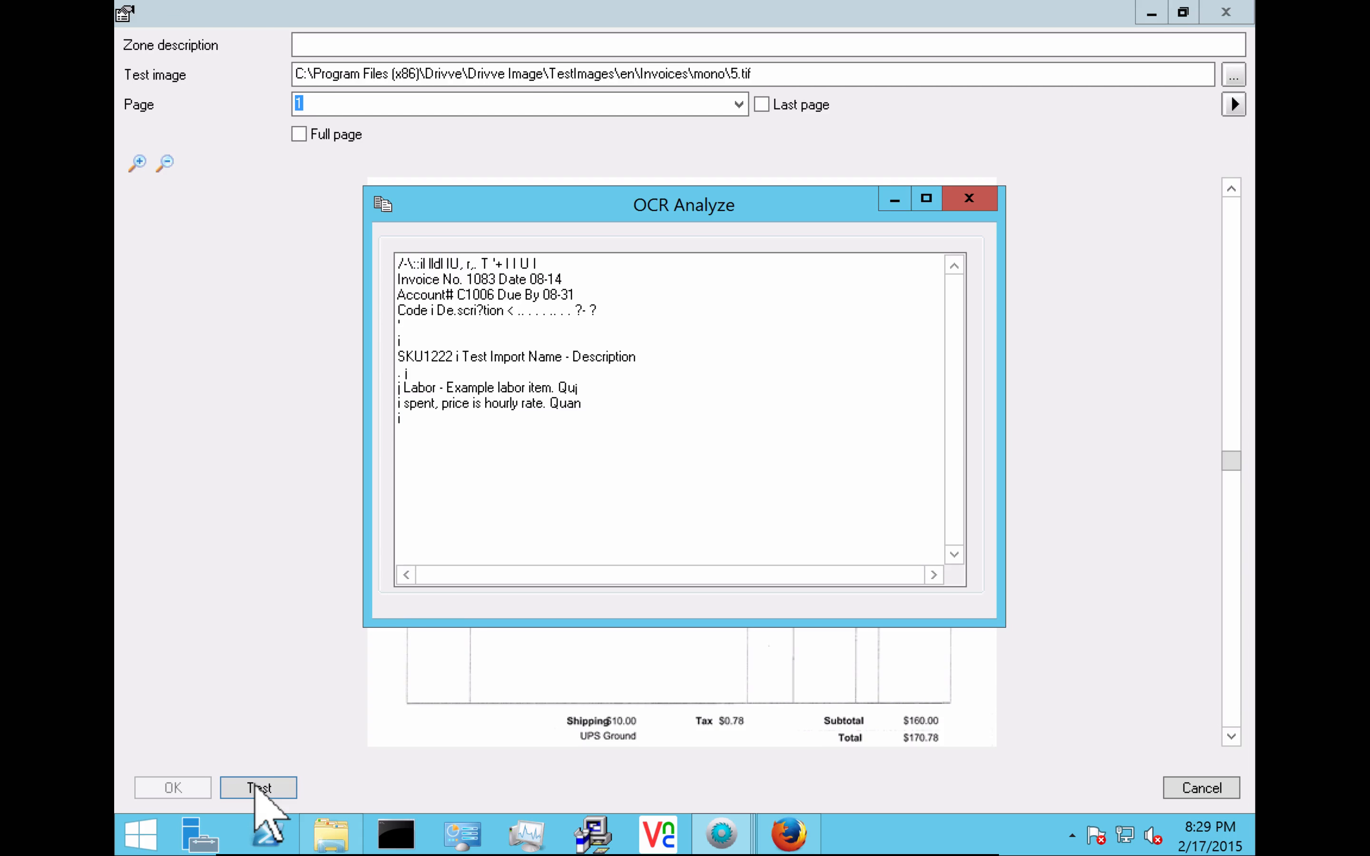
double_click(494, 295)
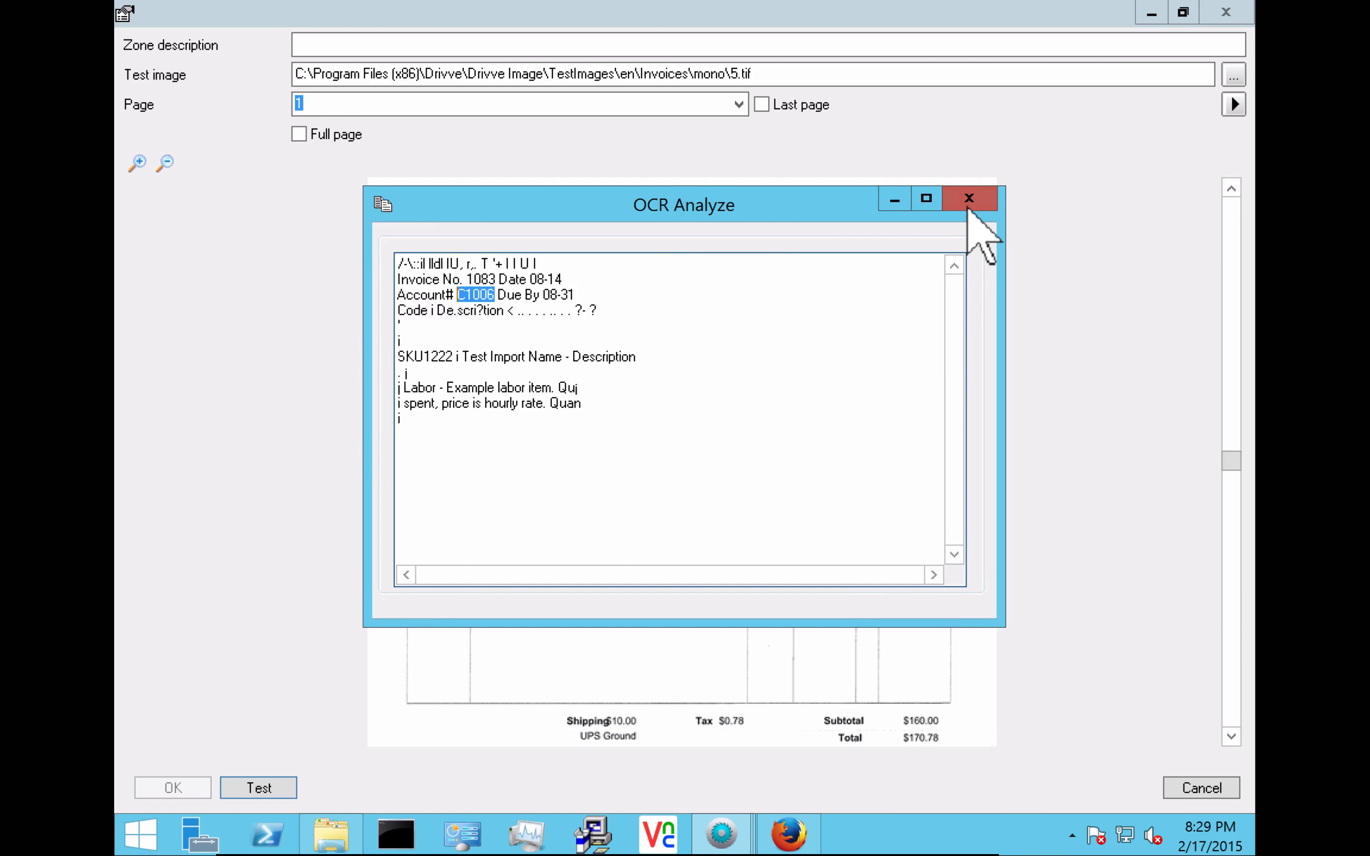
left_click(968, 199)
Step: Close the OCR test result, name the zone Account_number, and confirm the zone and the OCR zones list
left_click(355, 47)
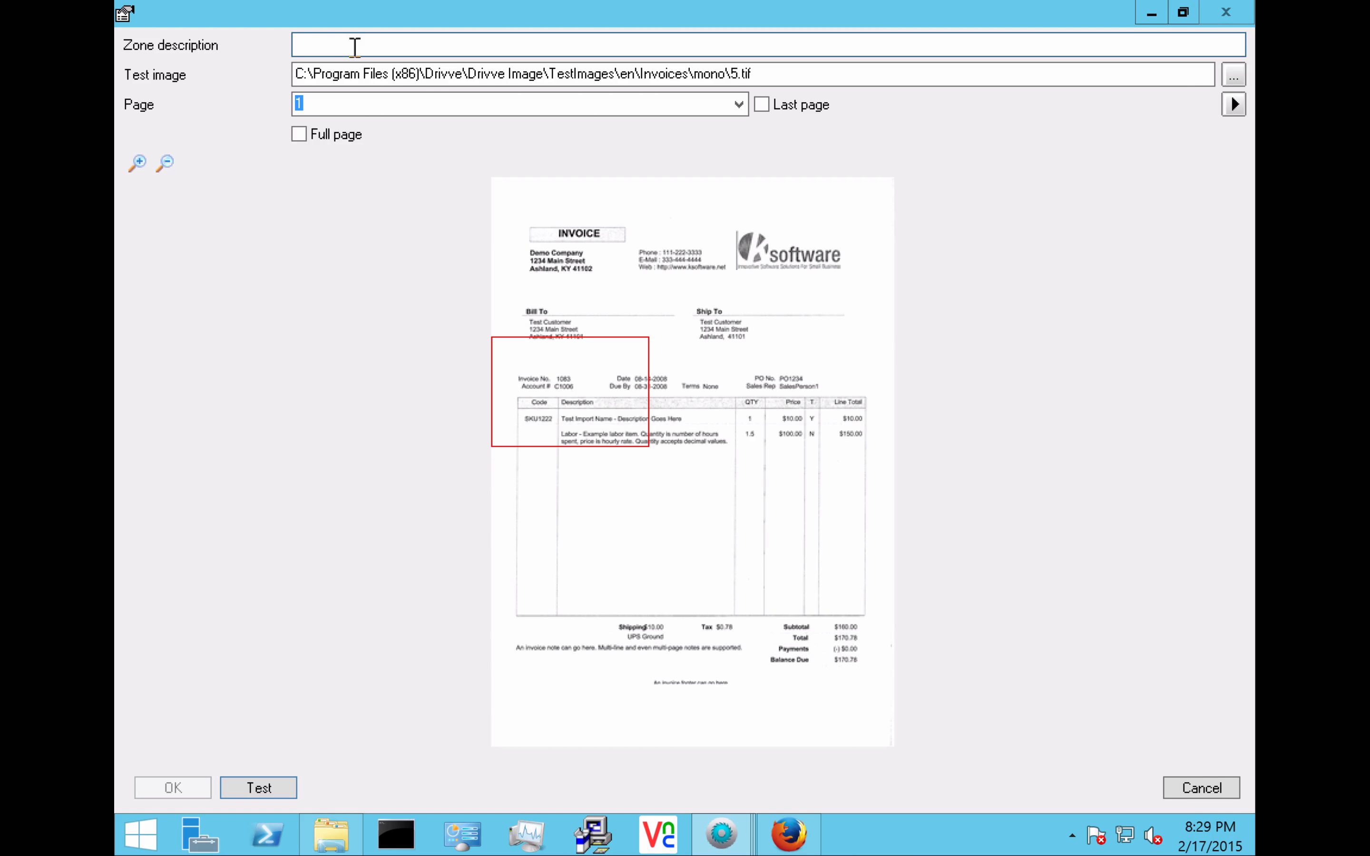
type("Account_num")
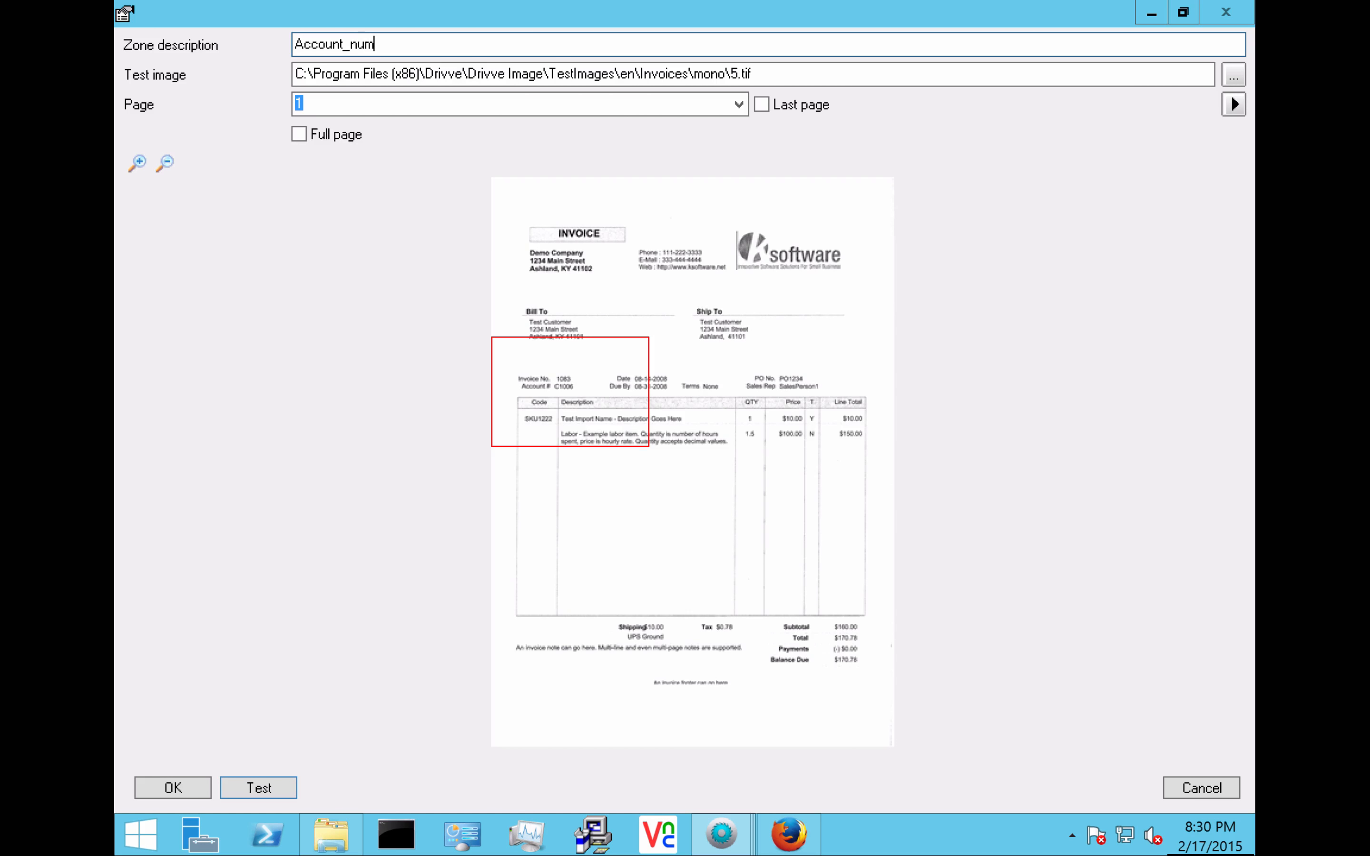
type("ber")
left_click(173, 788)
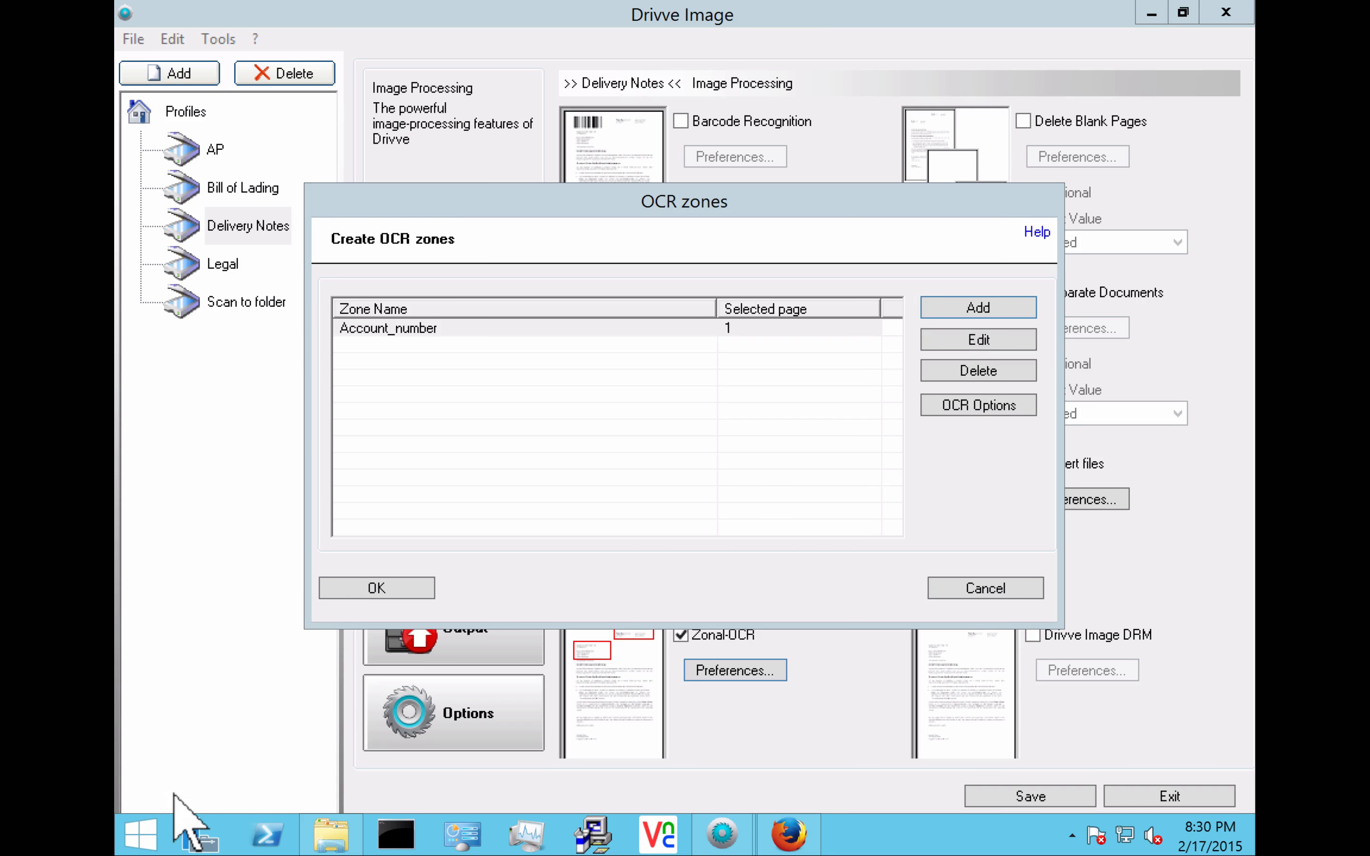
left_click(375, 589)
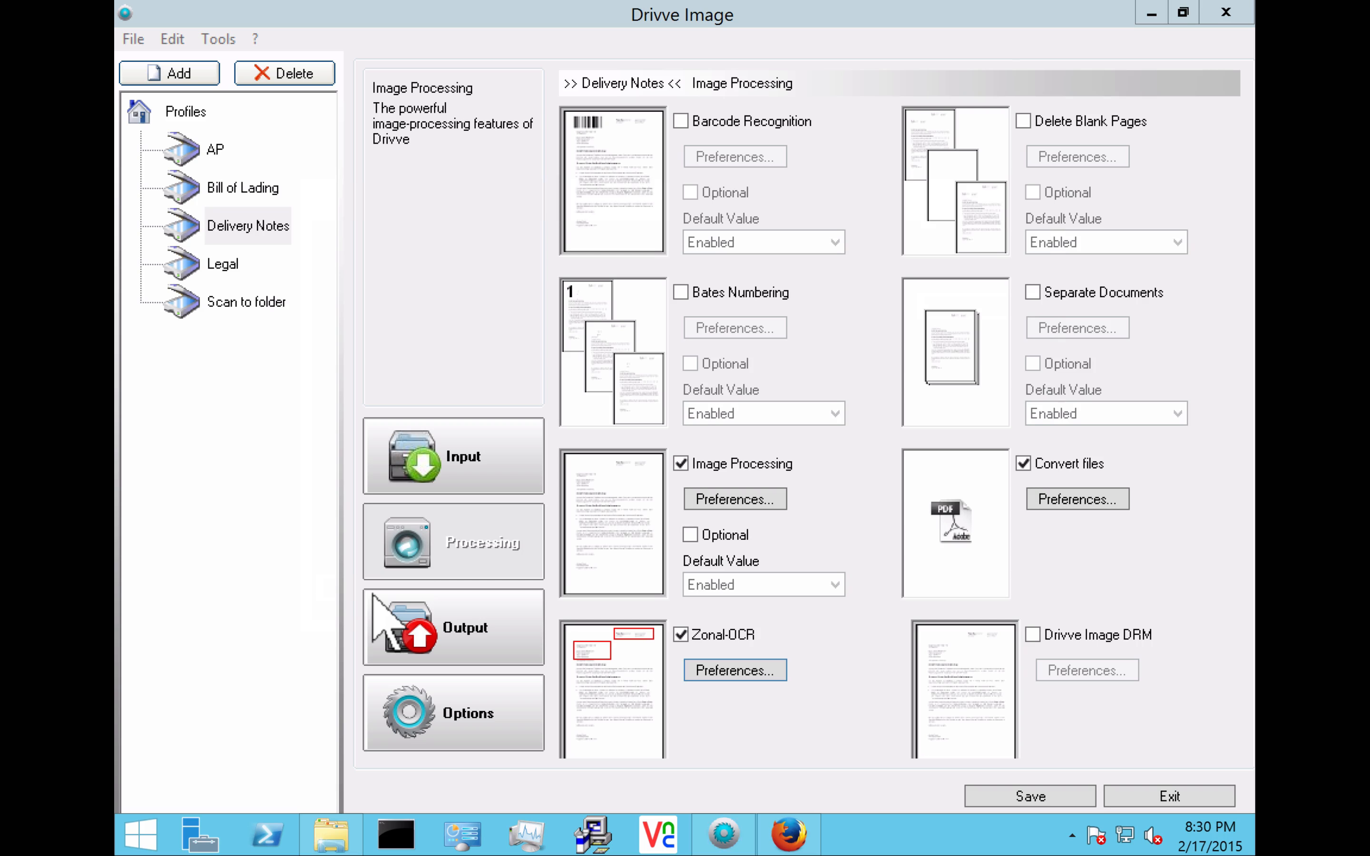
Step: Enable File Output for the Delivery Notes profile
left_click(419, 628)
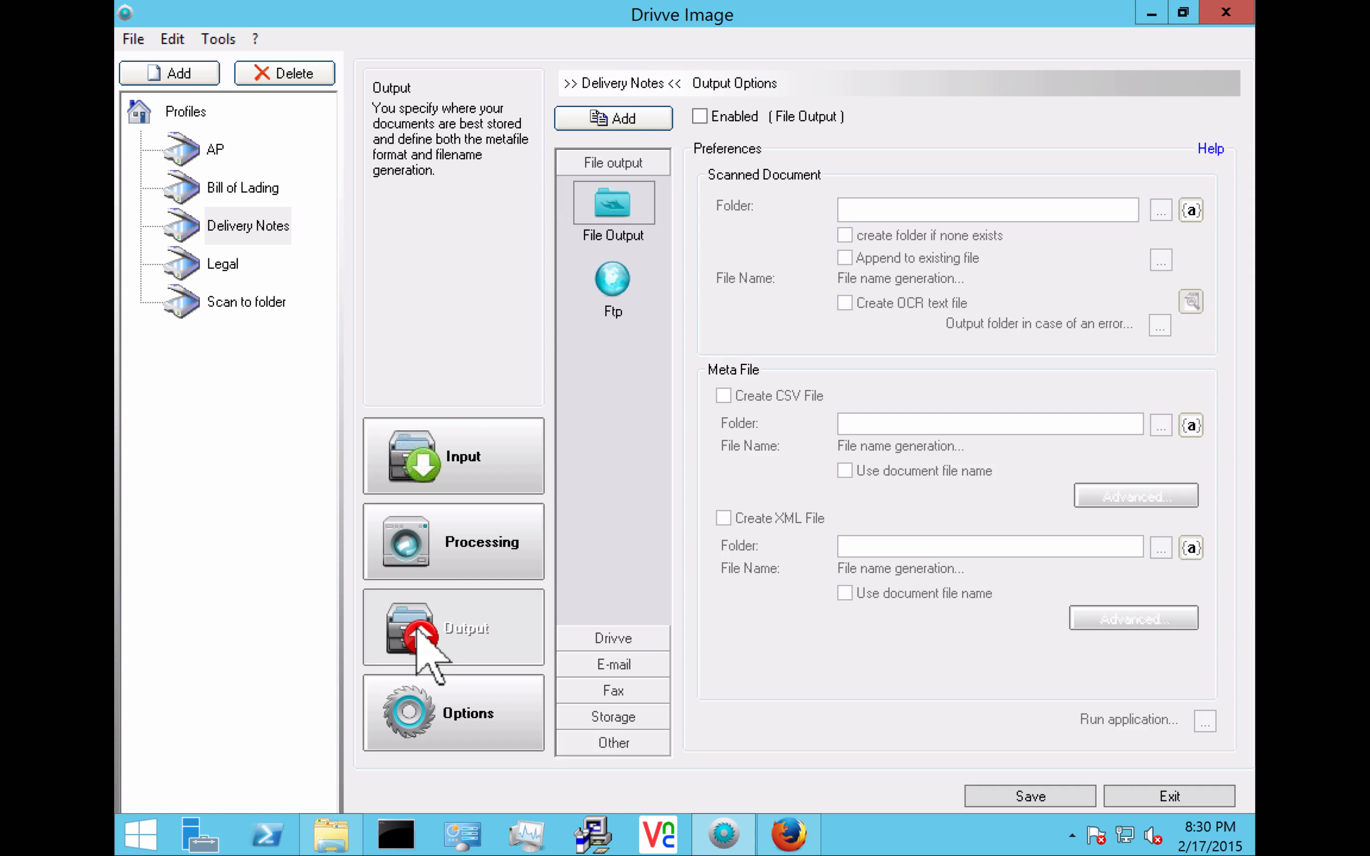
left_click(699, 116)
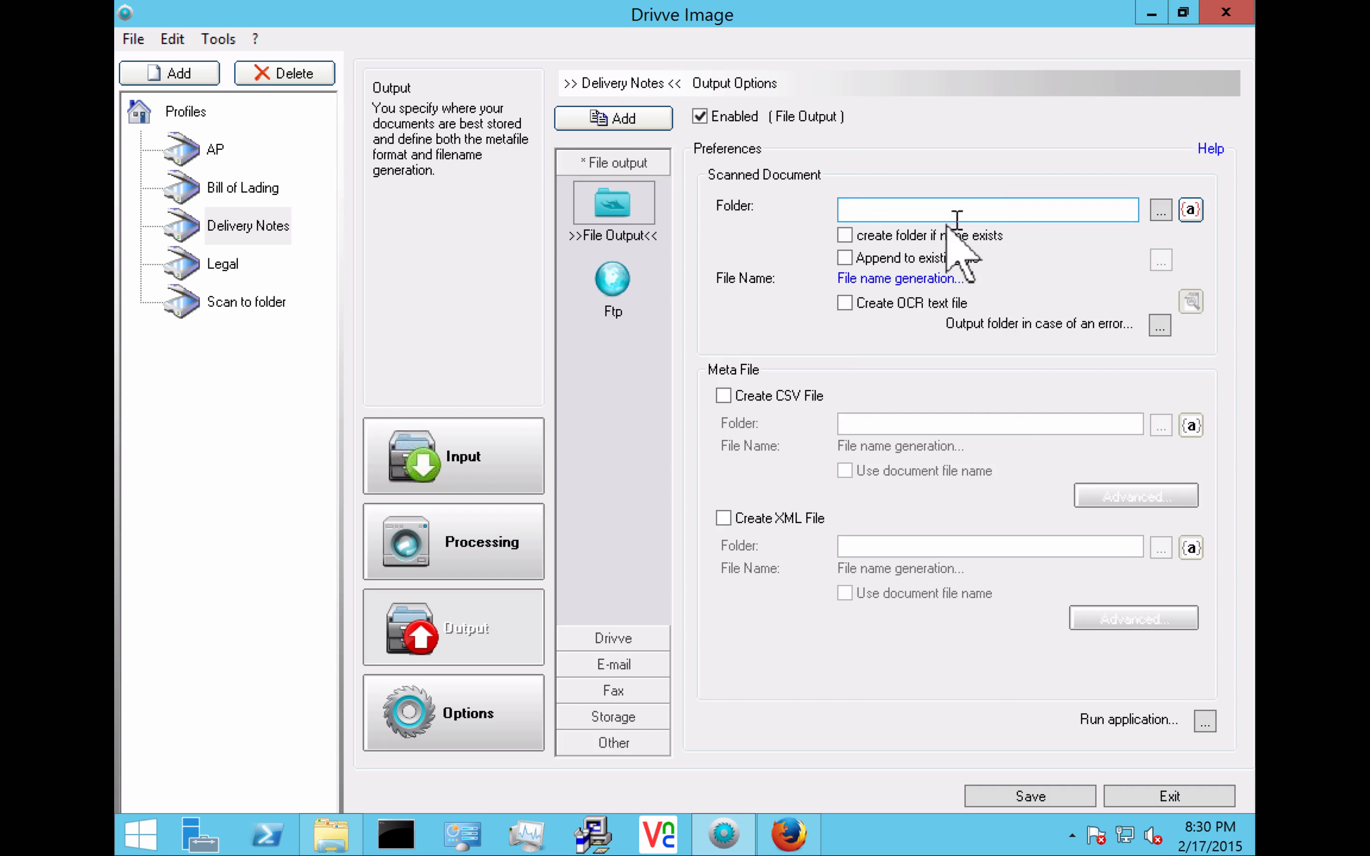
left_click(999, 208)
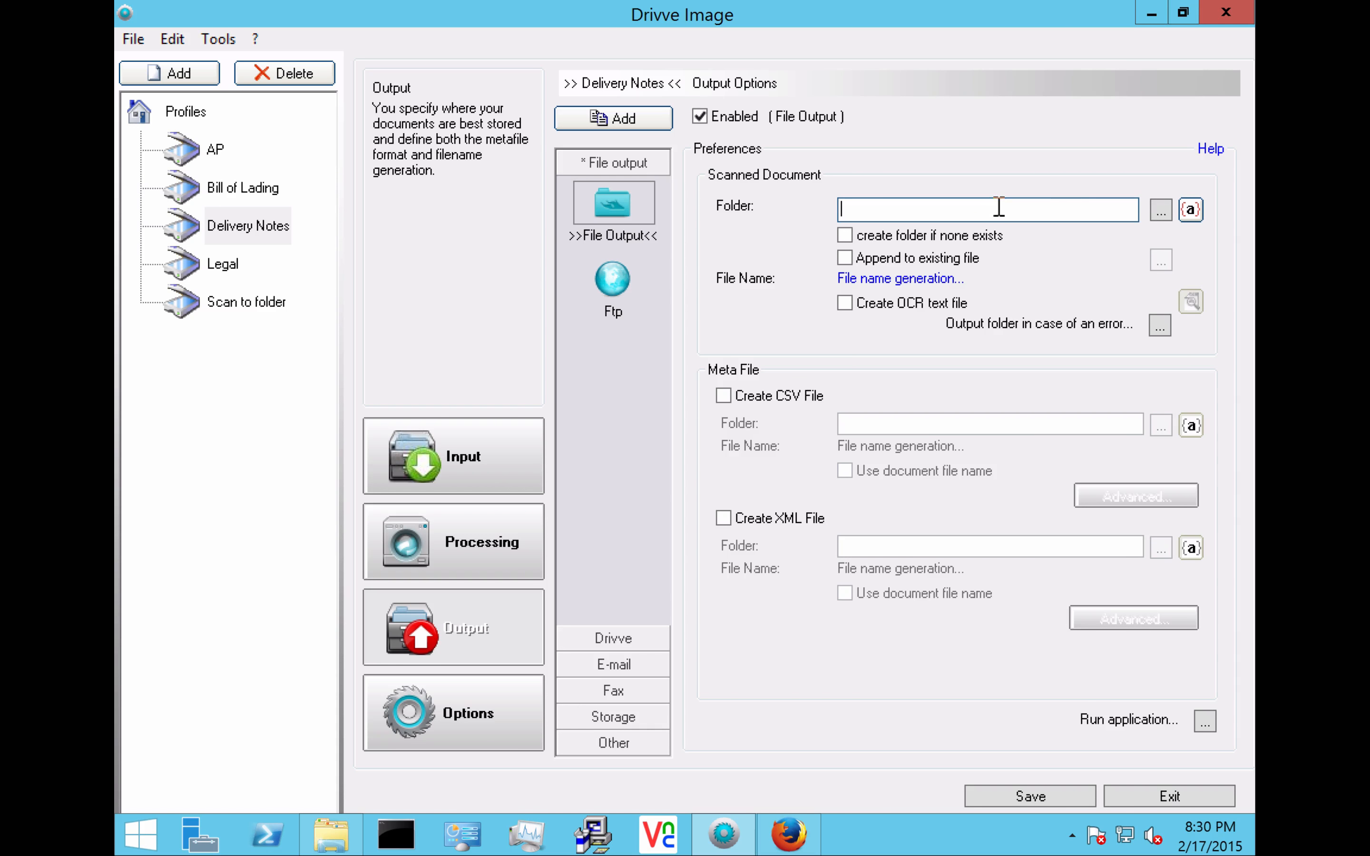
Step: Create a Delivery Notes folder inside Drivve Scans on the desktop and set it as the scanned document output folder
left_click(1159, 213)
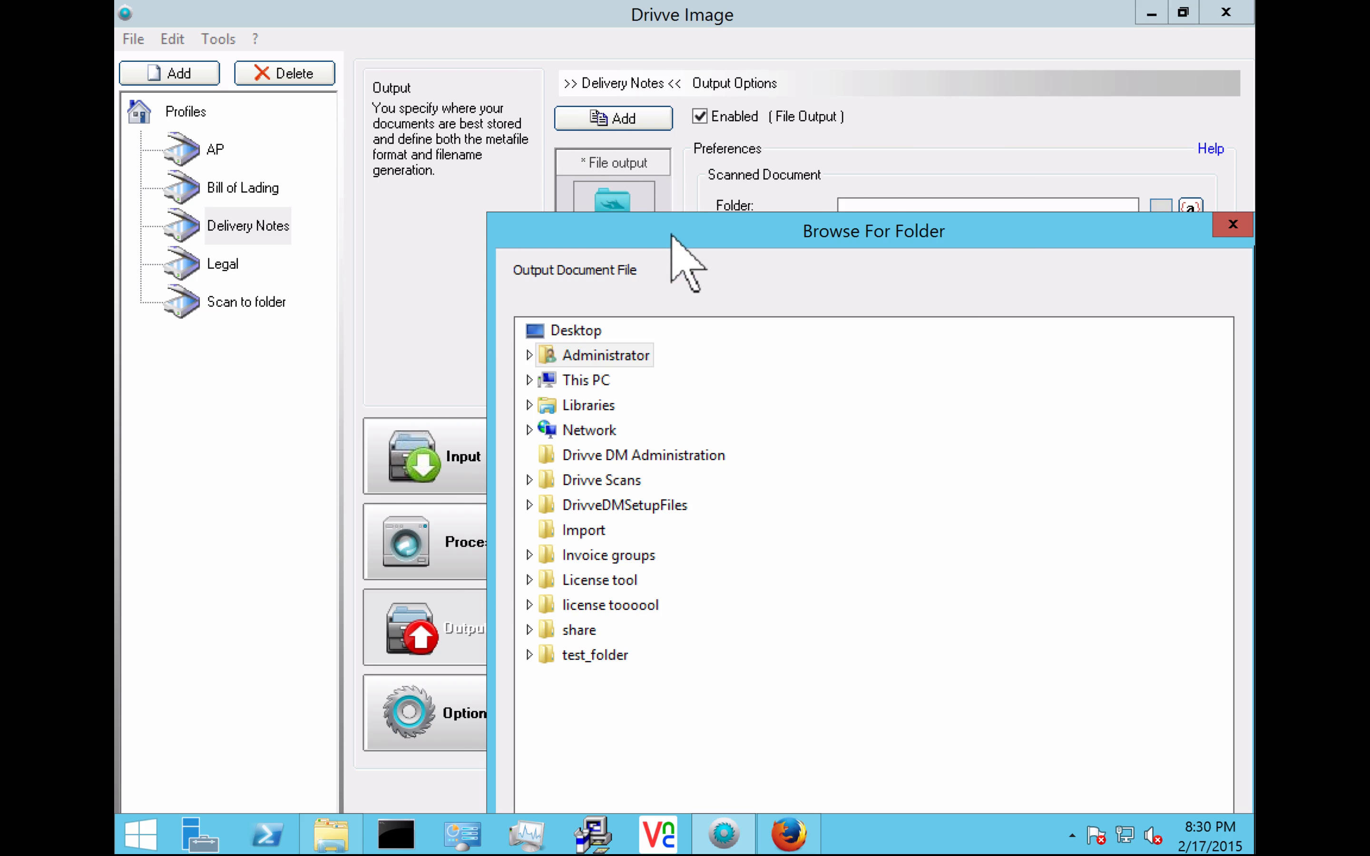
left_click_drag(671, 232, 543, 84)
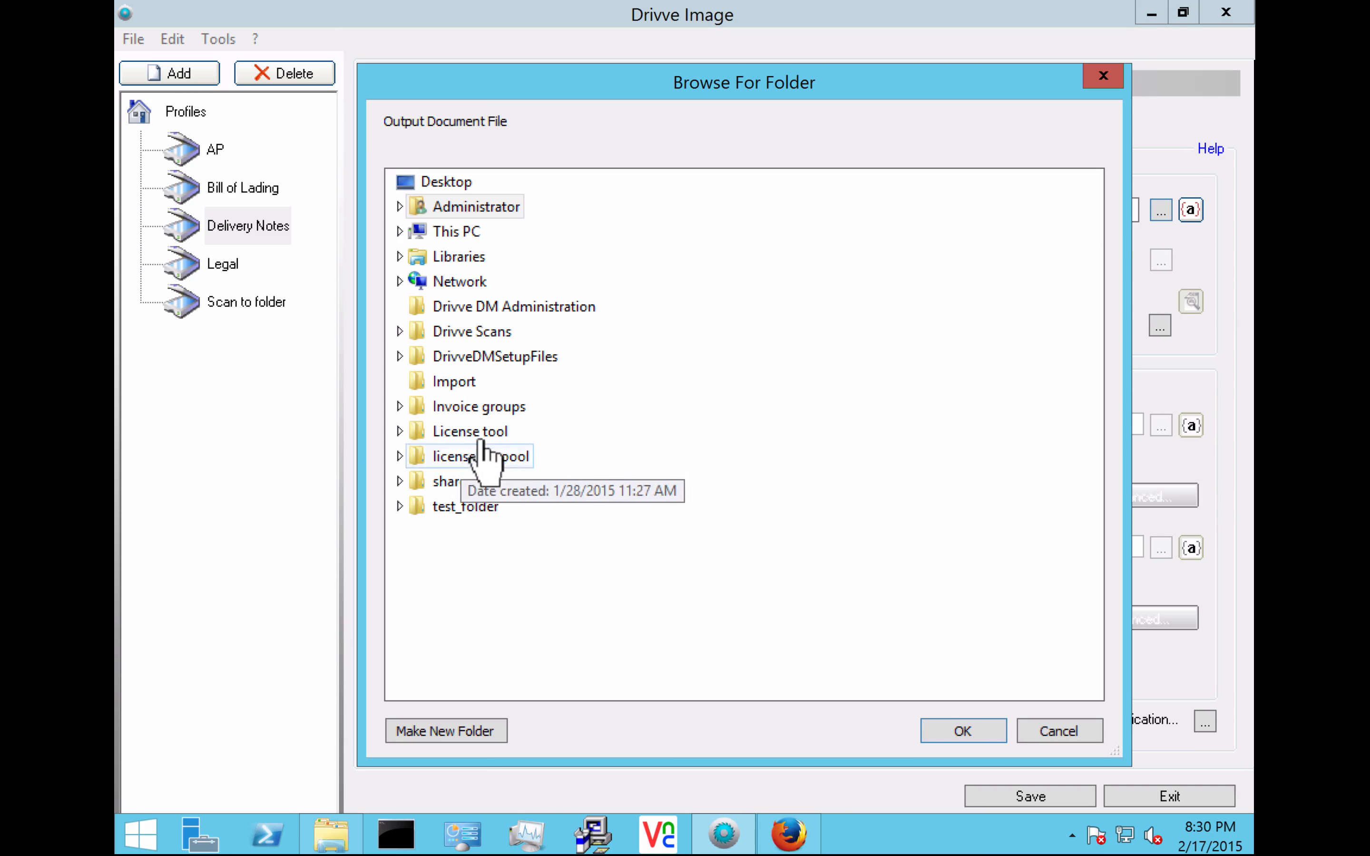
left_click(461, 357)
left_click(462, 337)
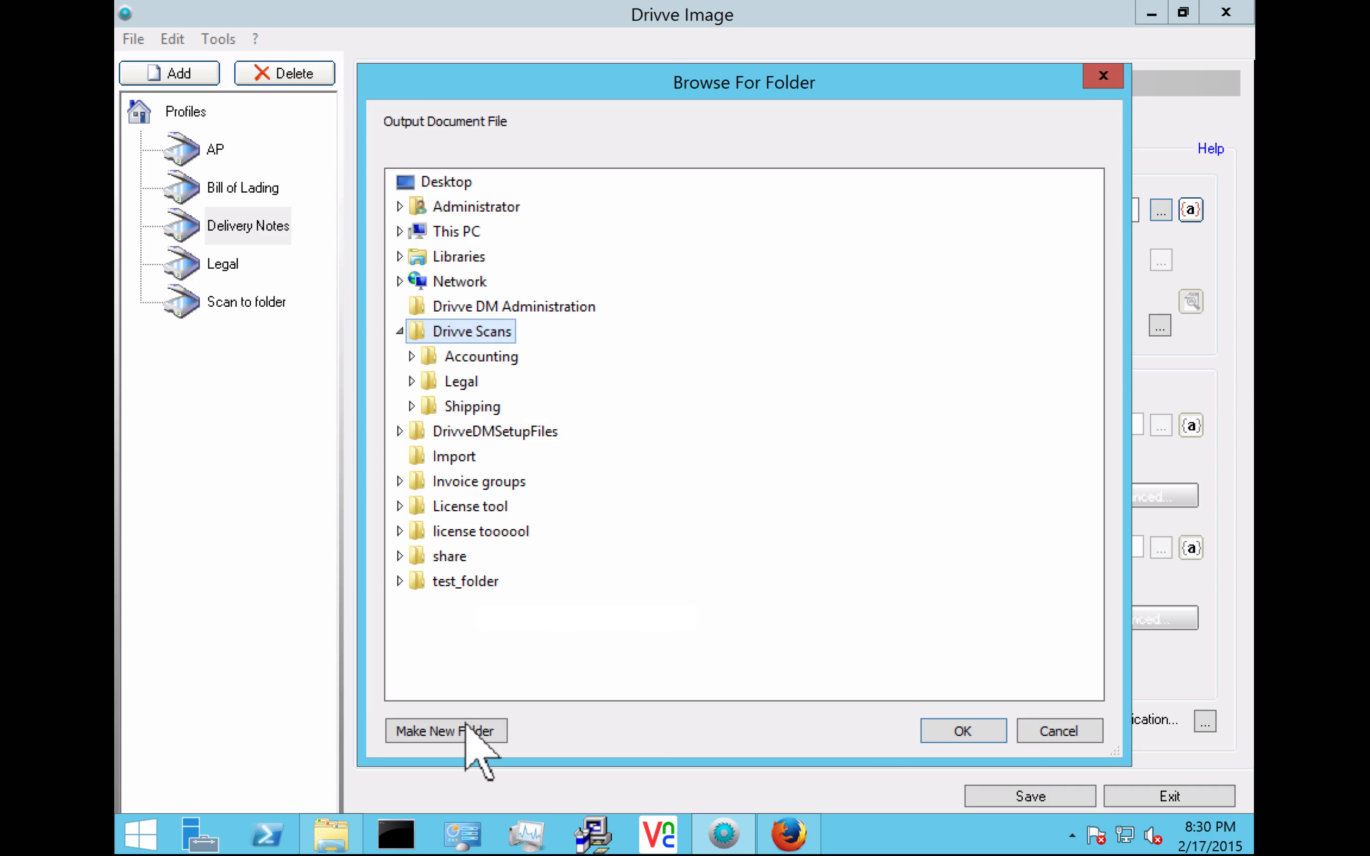
left_click(453, 732)
type("Deli")
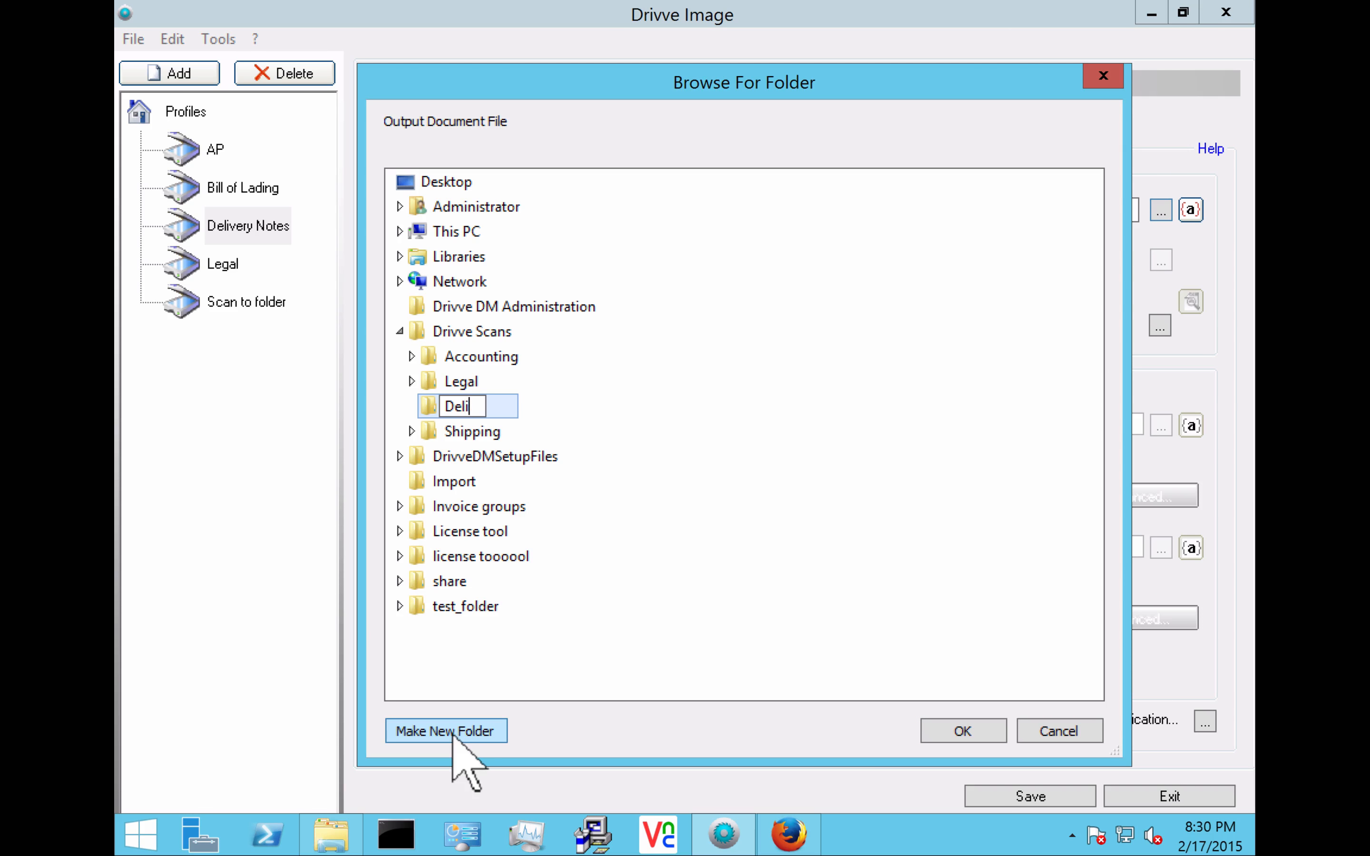
type("very Notes")
key("Return")
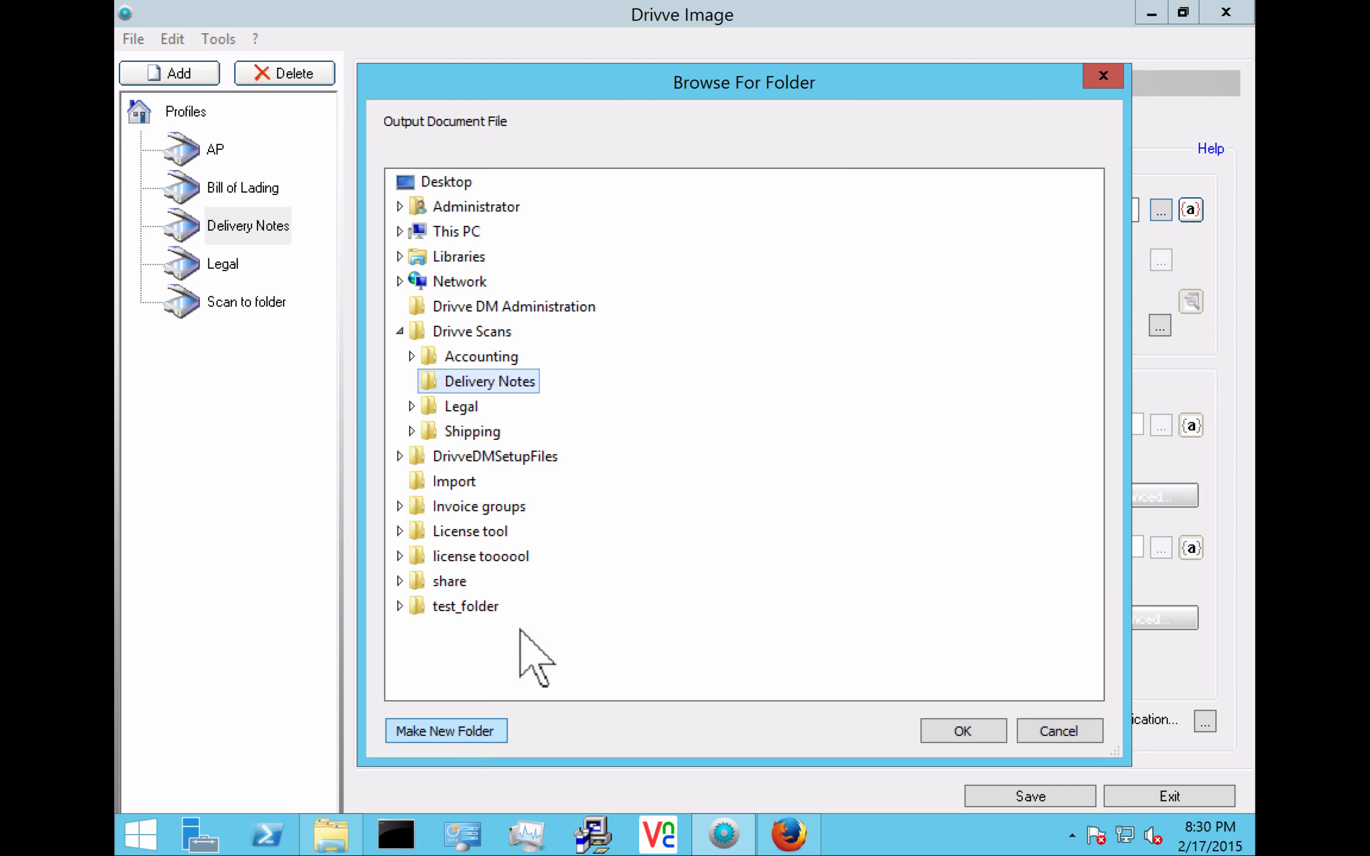
left_click(980, 737)
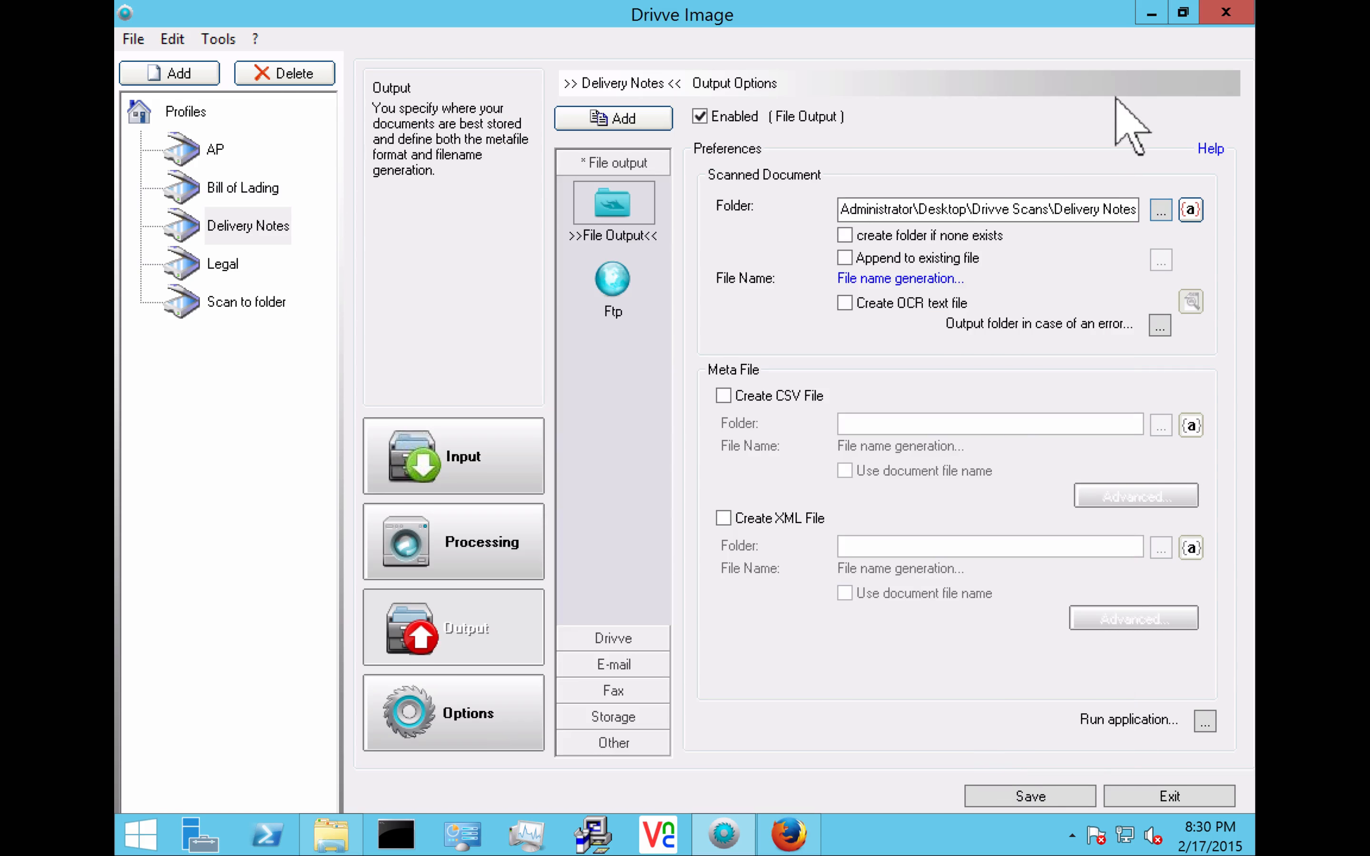
Step: Open the output folder path for adding variables and functions and append a backslash after Delivery Notes
left_click(1191, 210)
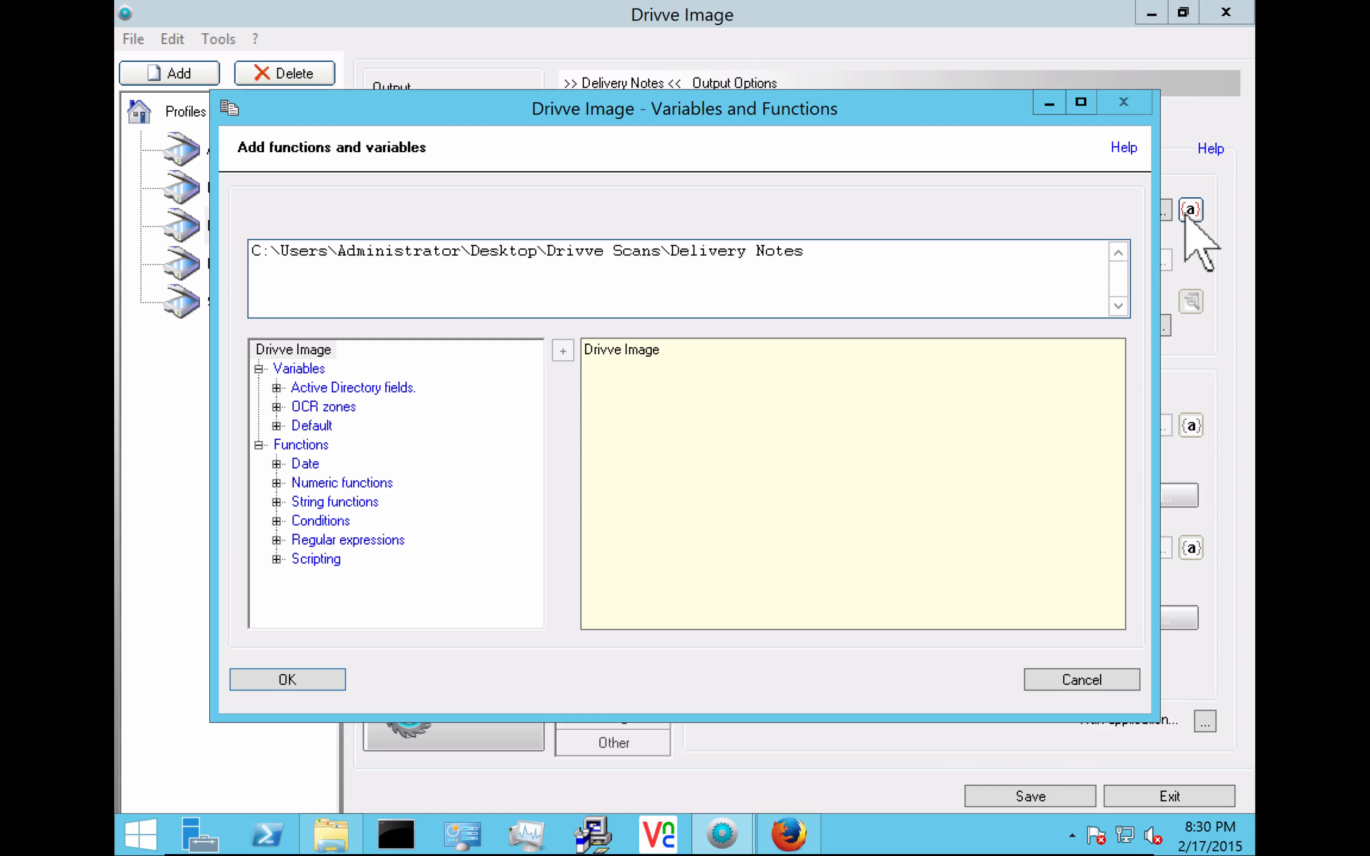
type("\\")
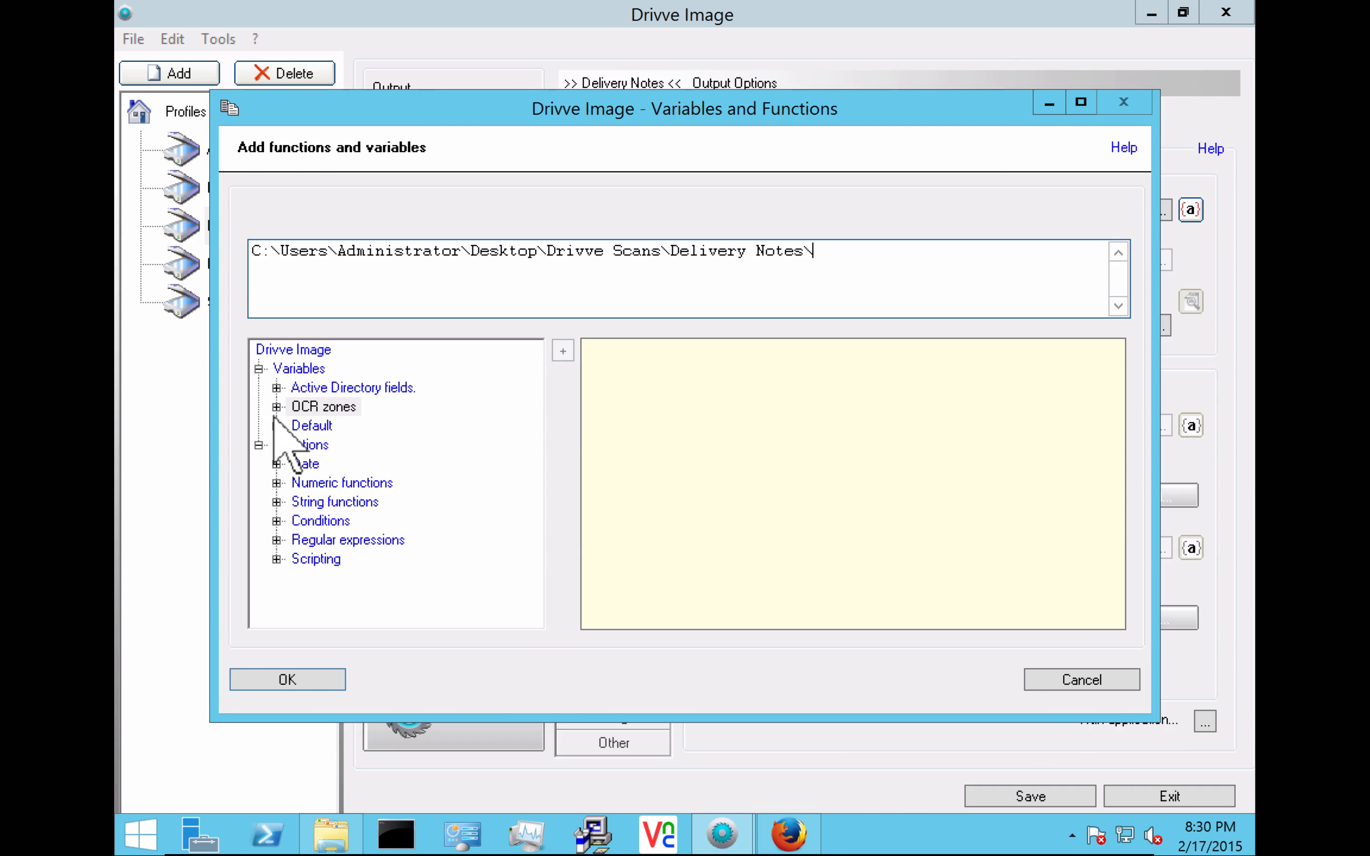
double_click(309, 413)
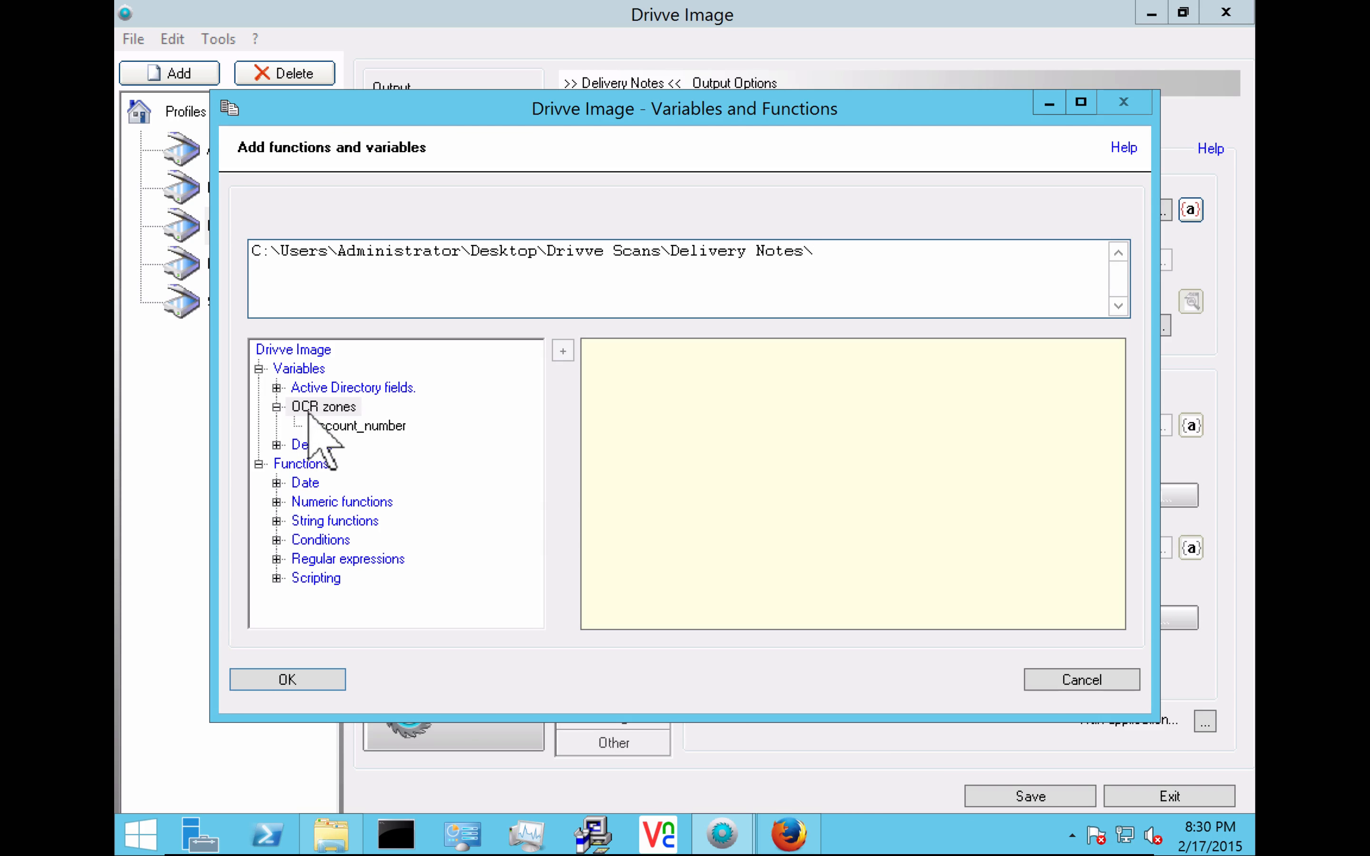
double_click(357, 426)
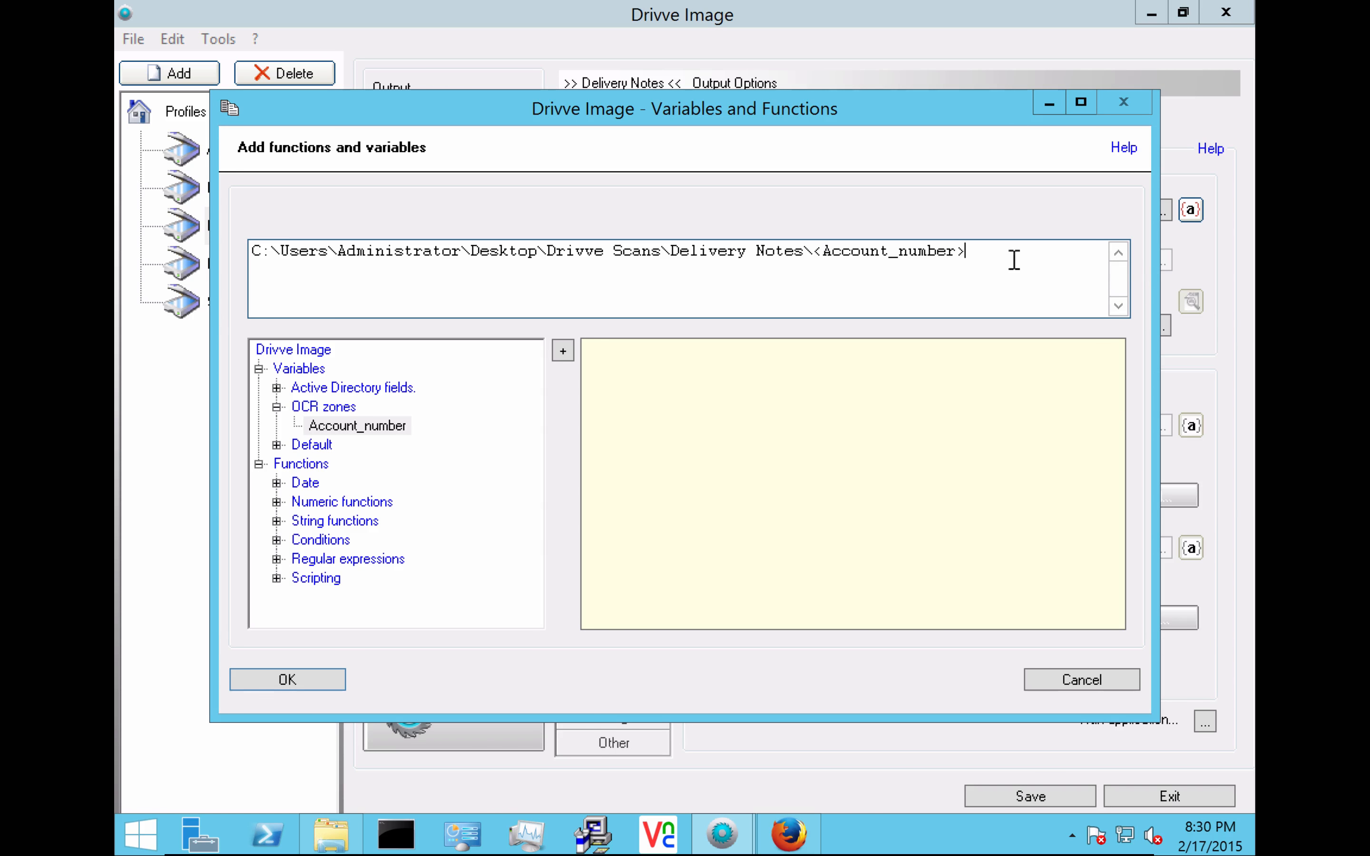
left_click_drag(1014, 259, 827, 260)
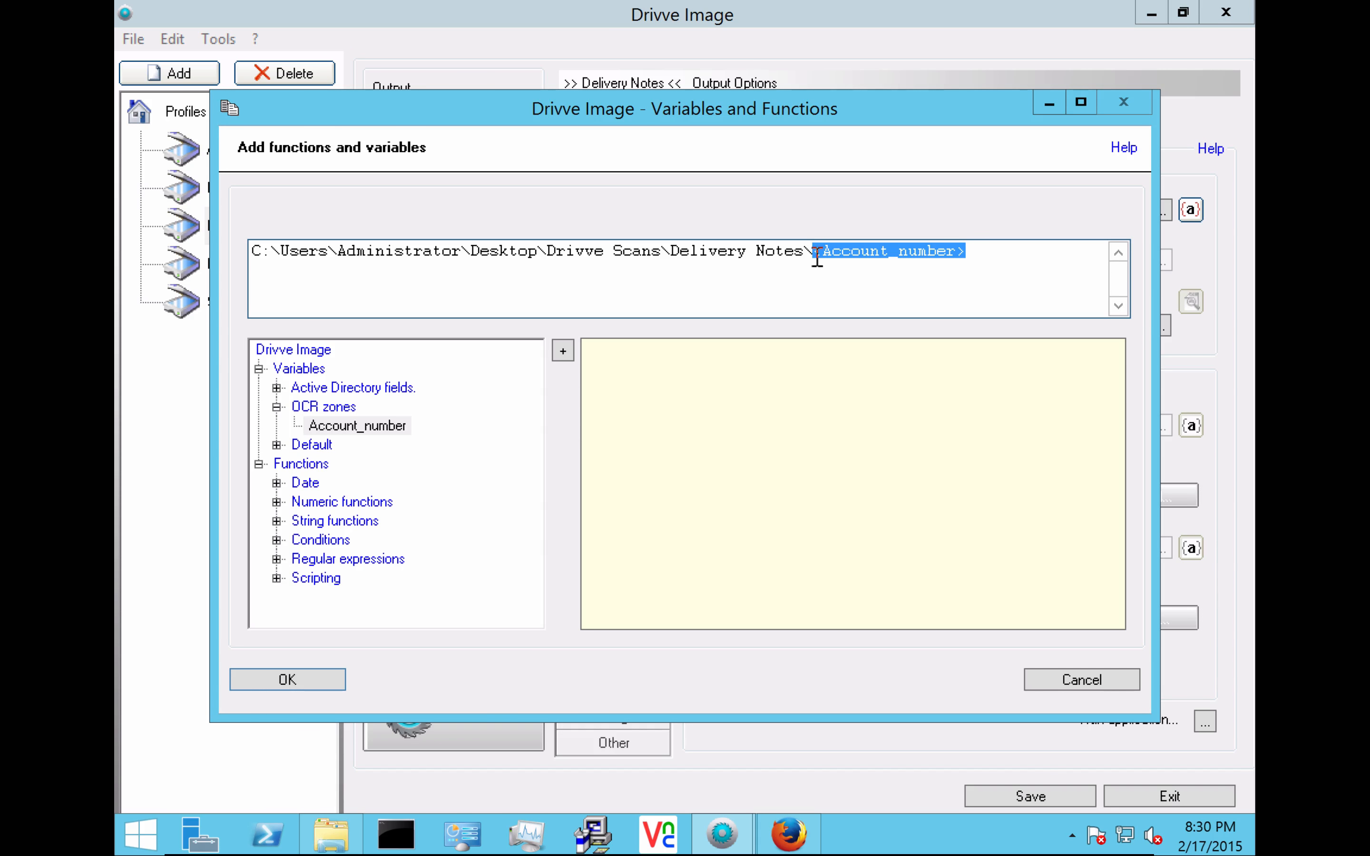
key("BackSpace")
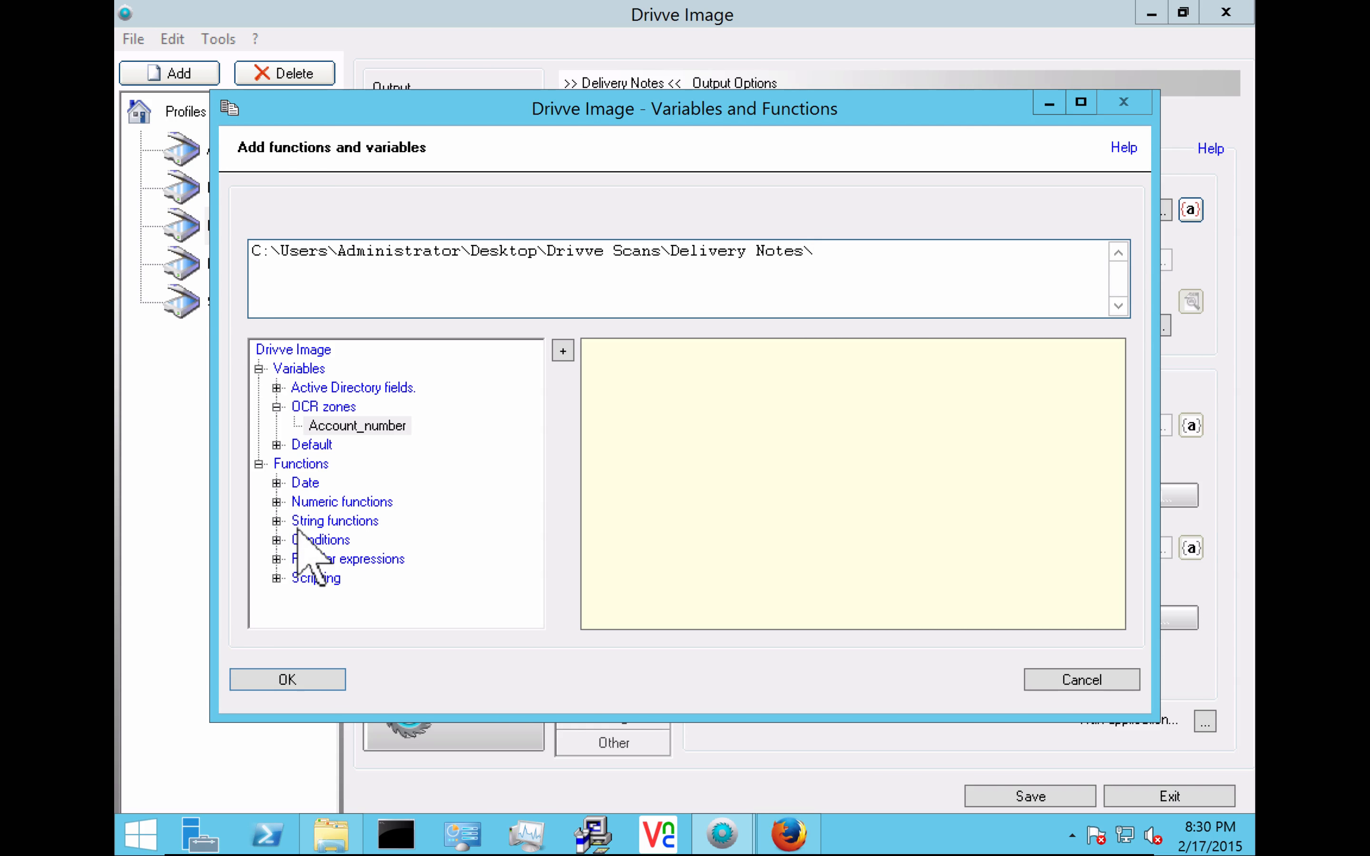
Step: Expand the list of regular expression functions
left_click(272, 562)
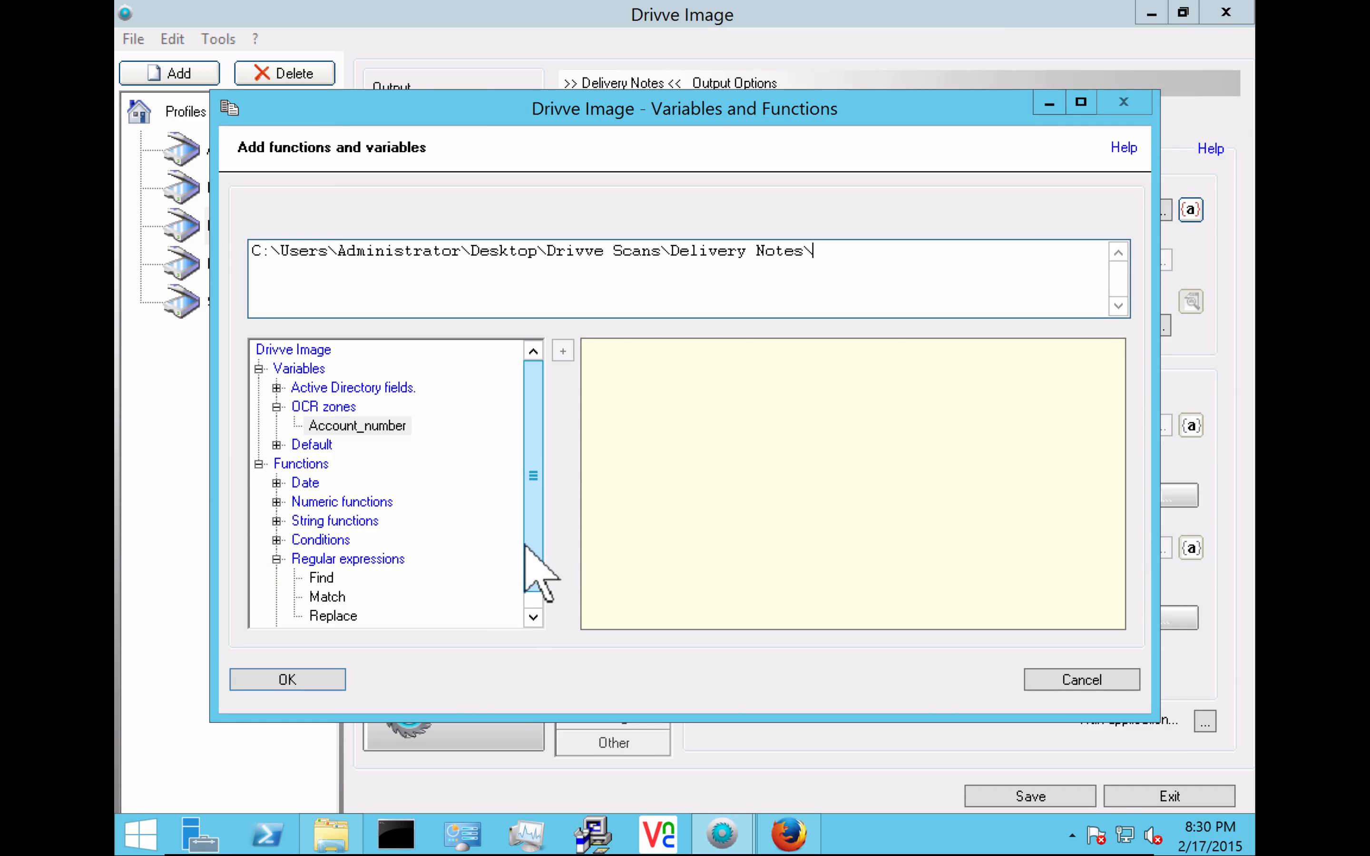
scroll(526, 571, "down", 1)
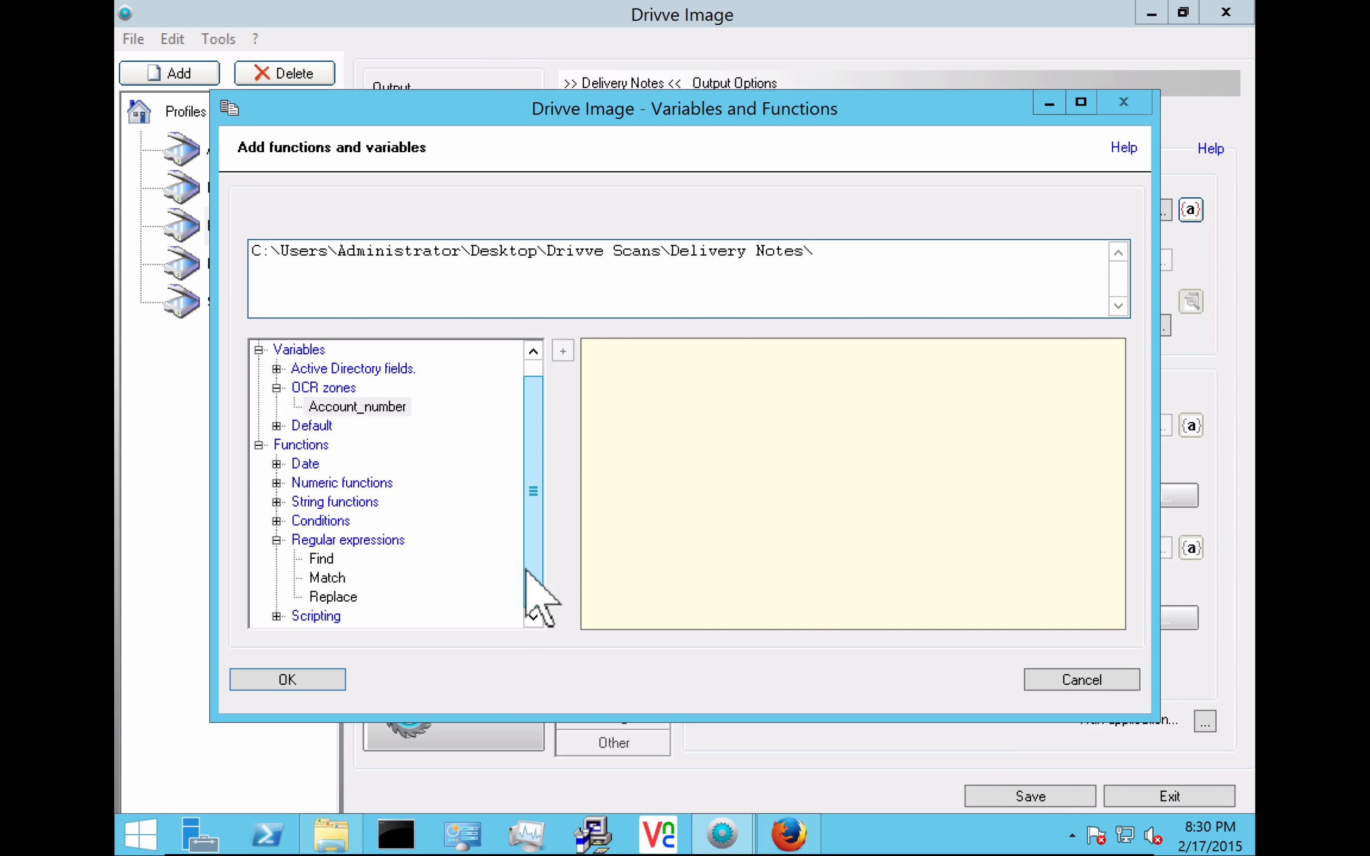
Step: Switch to Firefox and open the Working with Zonal-OCR article from the Drivve knowledge base results for zonal
left_click(789, 838)
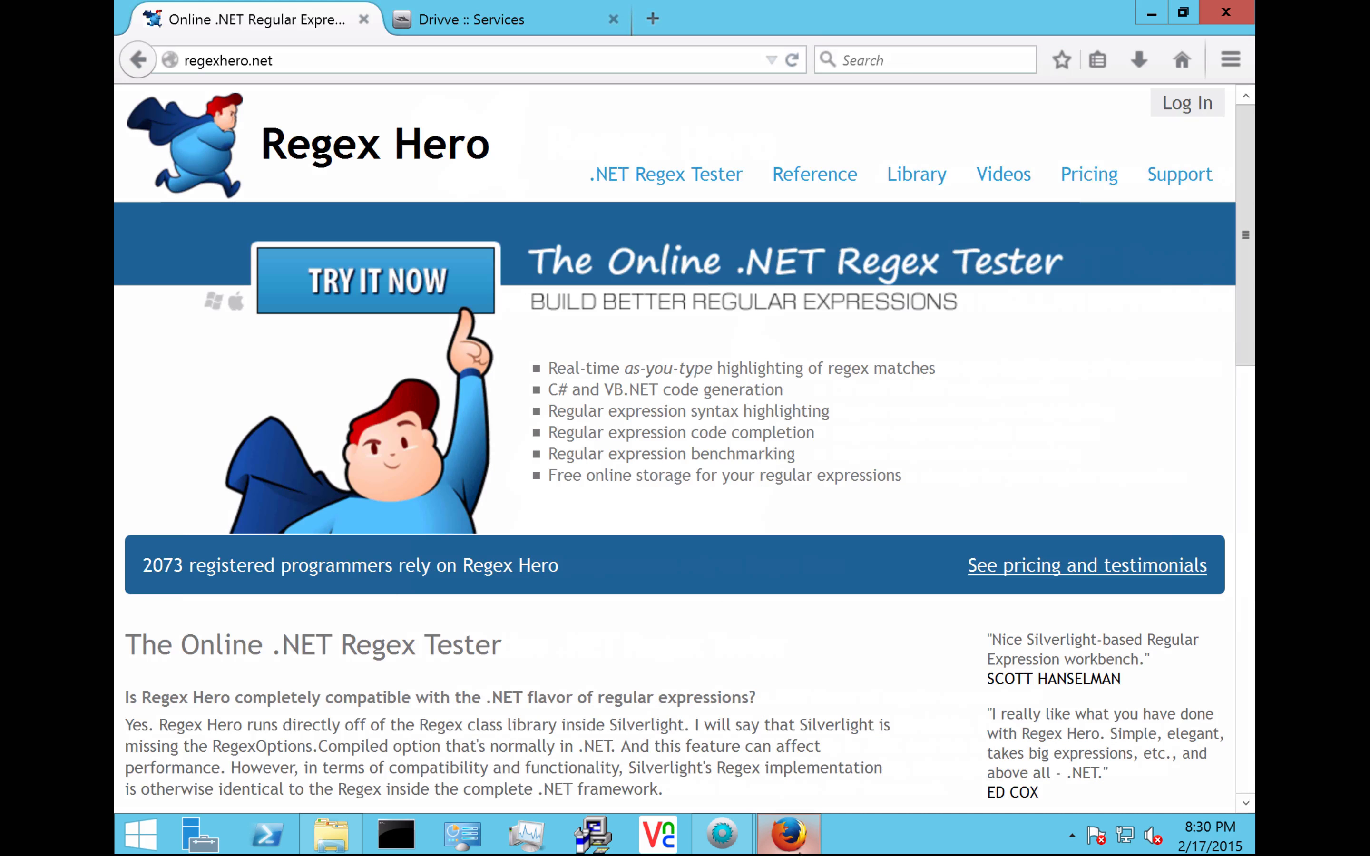
left_click(517, 27)
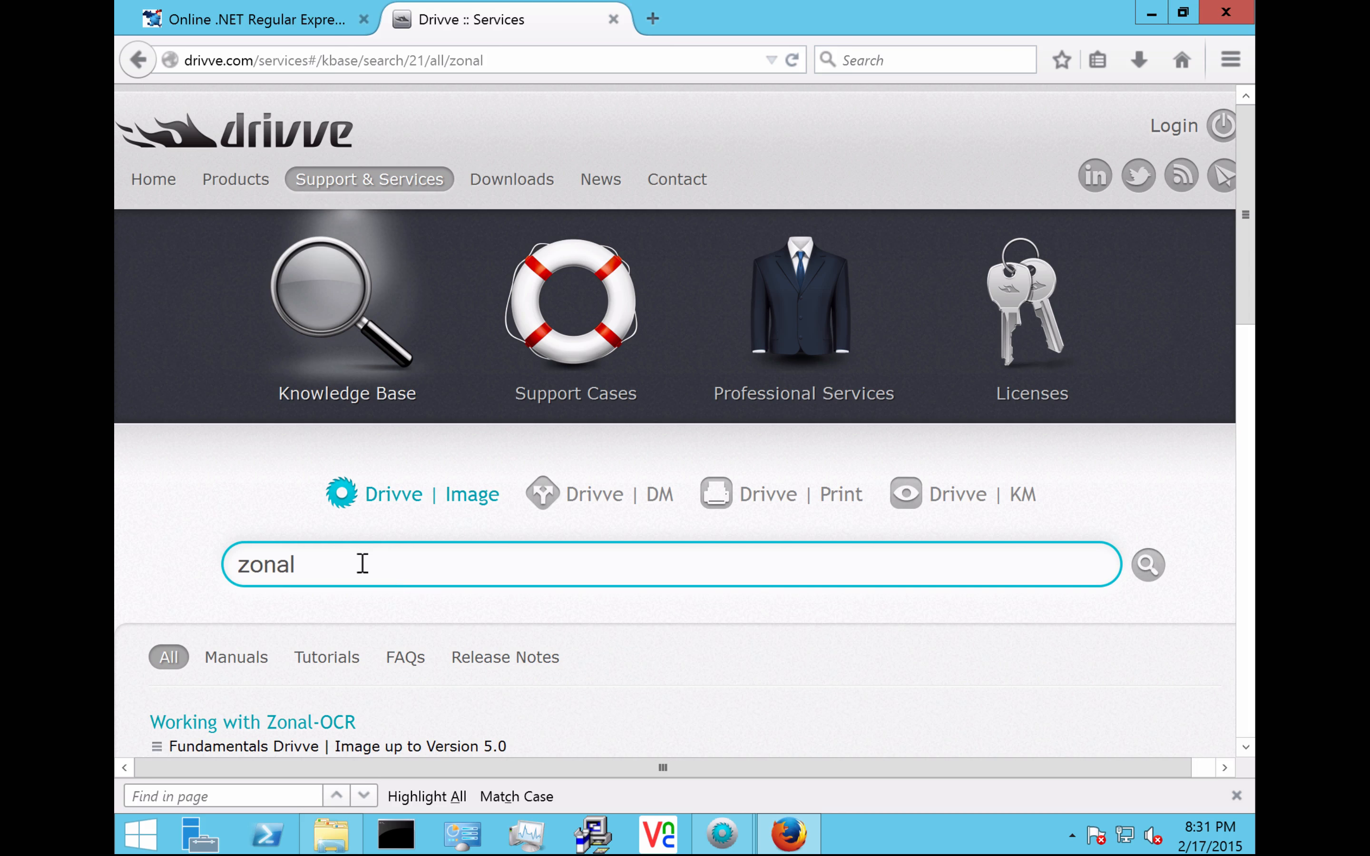
scroll(362, 563, "down", 10)
scroll(348, 566, "up", 6)
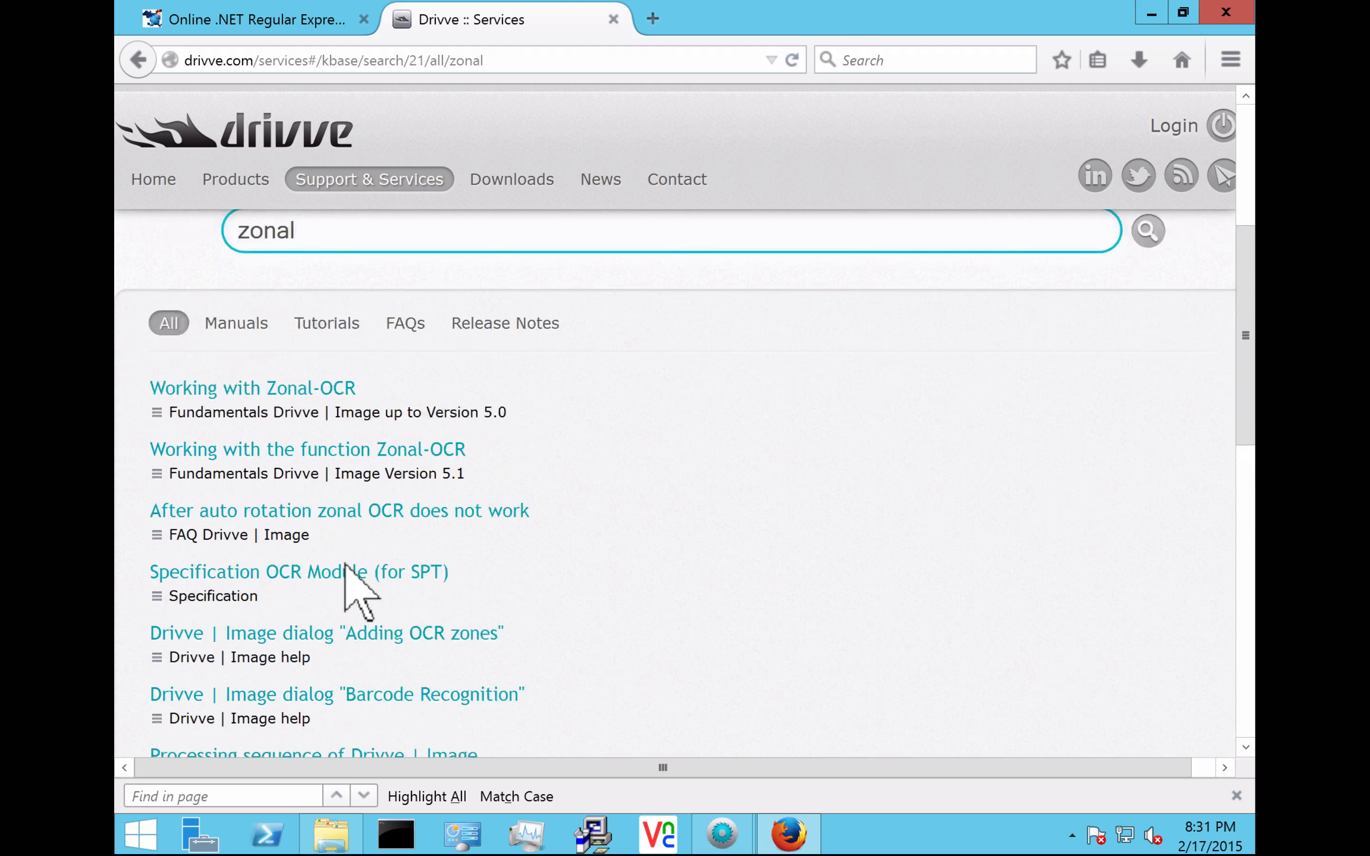
scroll(346, 564, "up", 2)
left_click(277, 469)
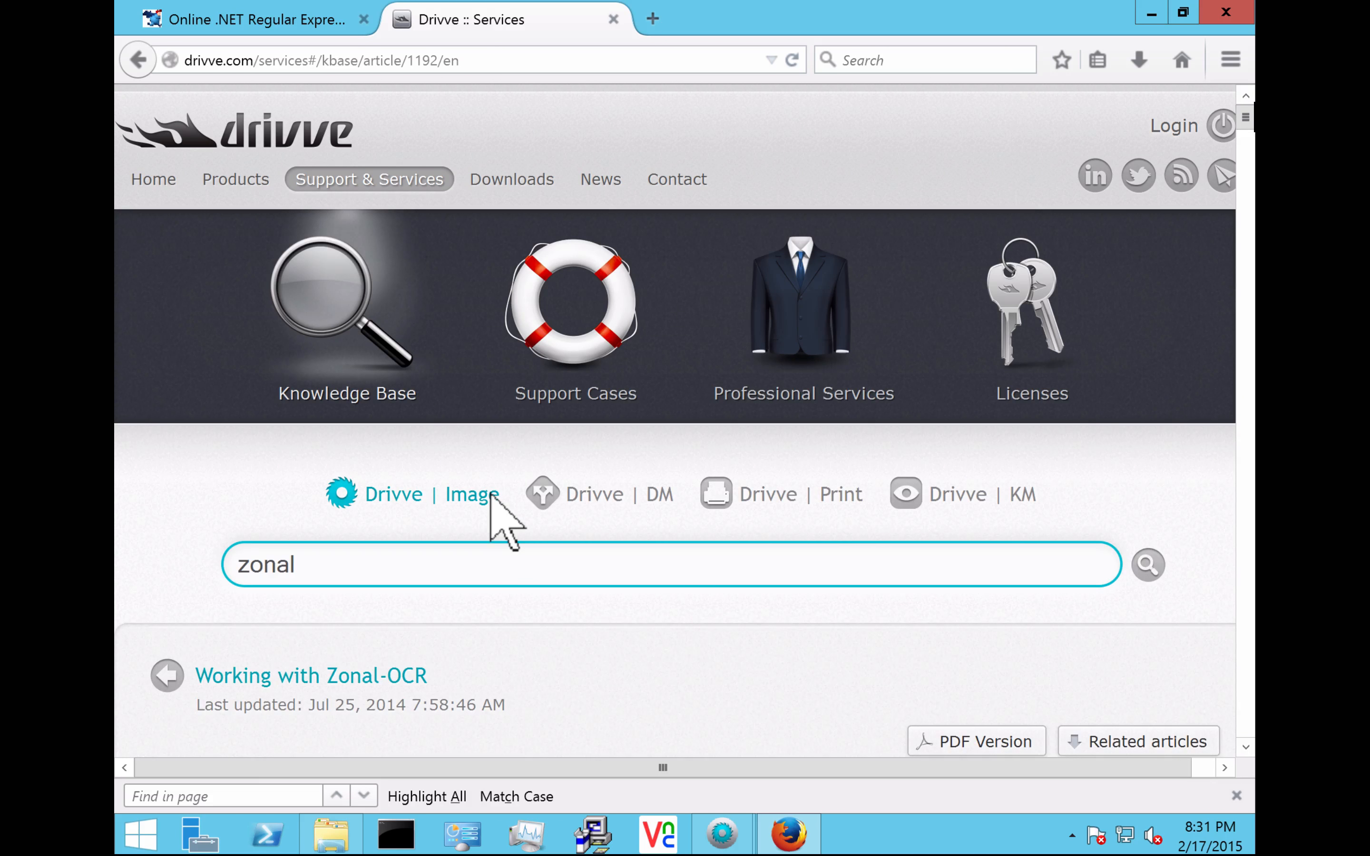
Step: Open the .NET Regex Tester on the Regex Hero site
left_click(273, 21)
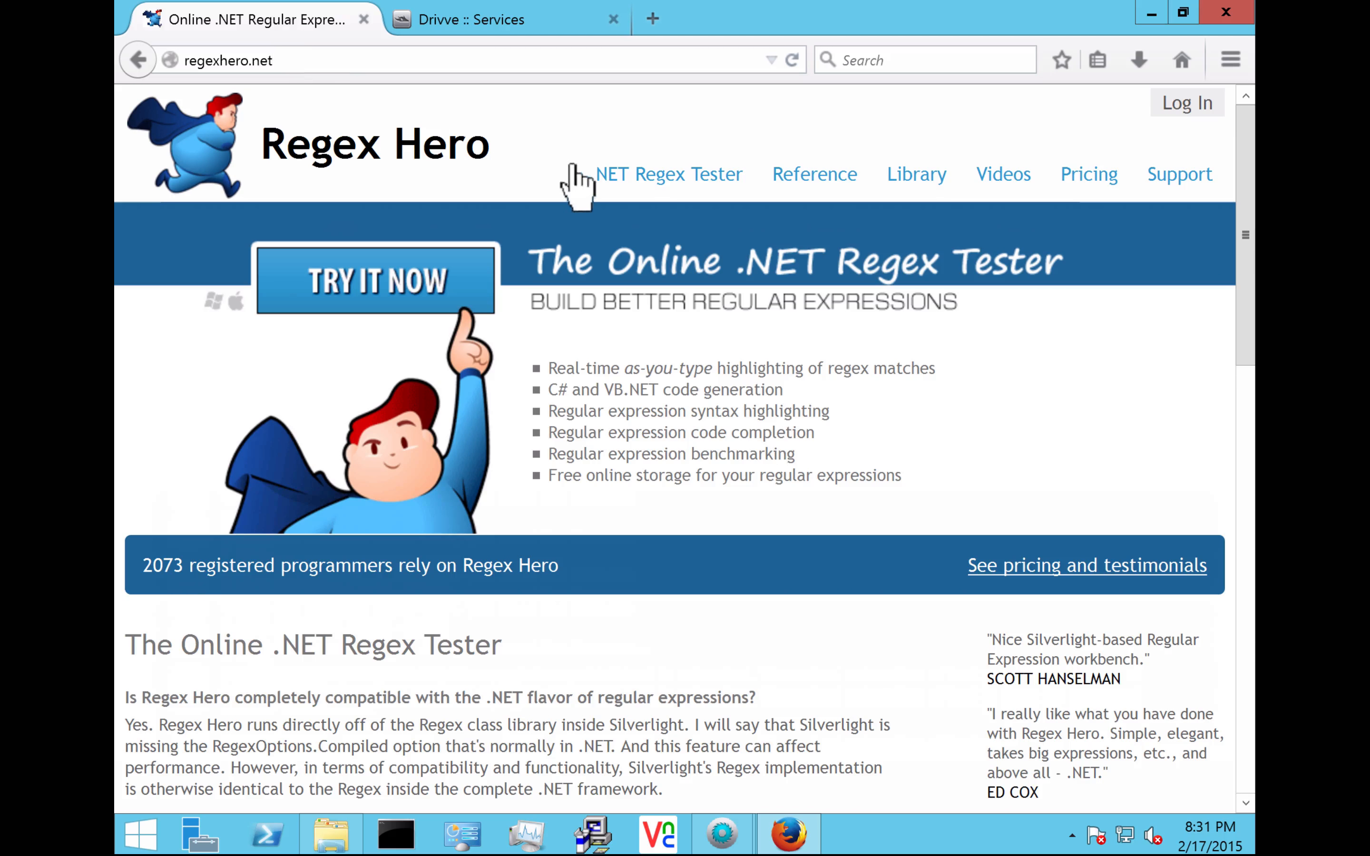
left_click(637, 180)
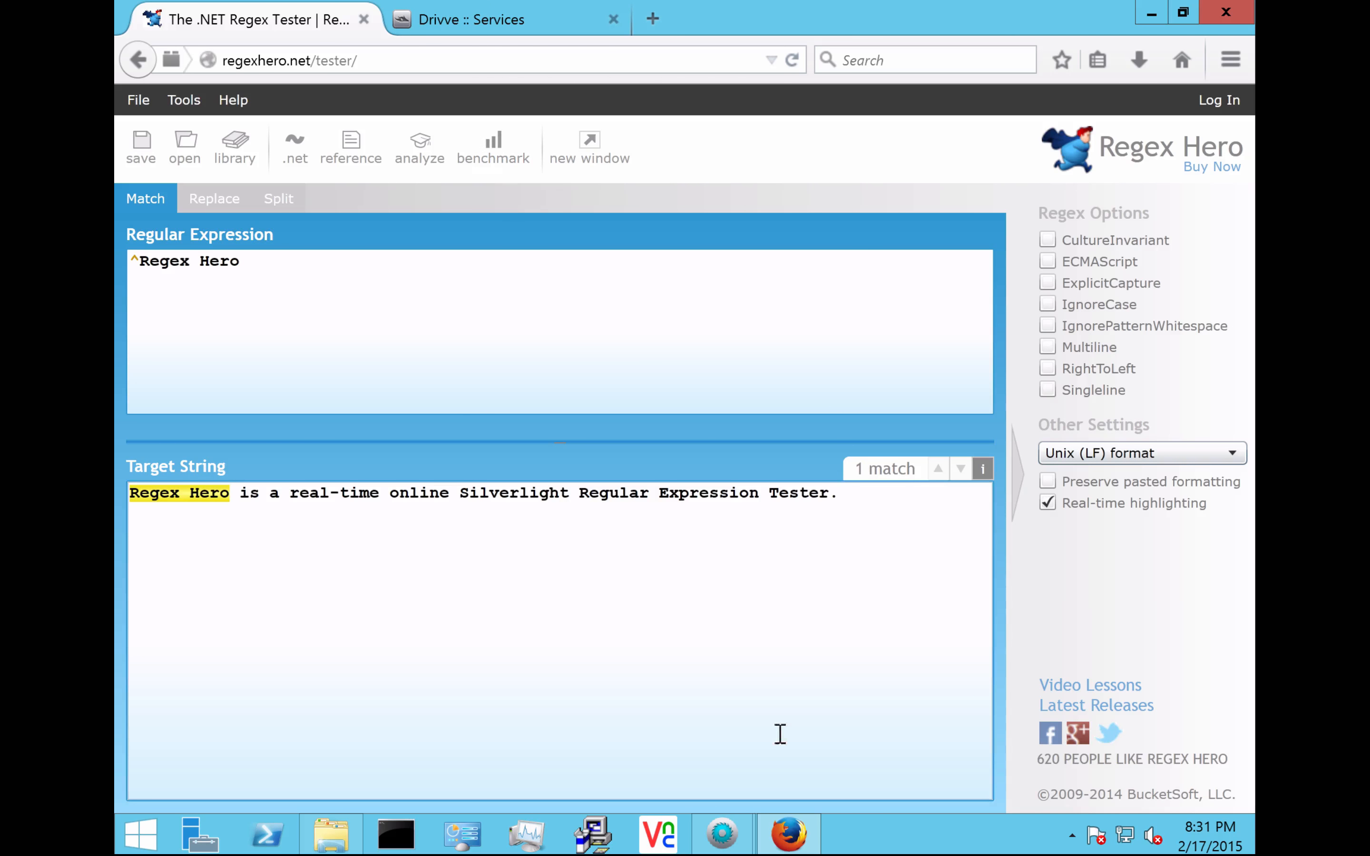
Step: Switch back to Drivve Image's Variables and Functions window and append the regular expression Match function to the folder path
mouse_move(714, 844)
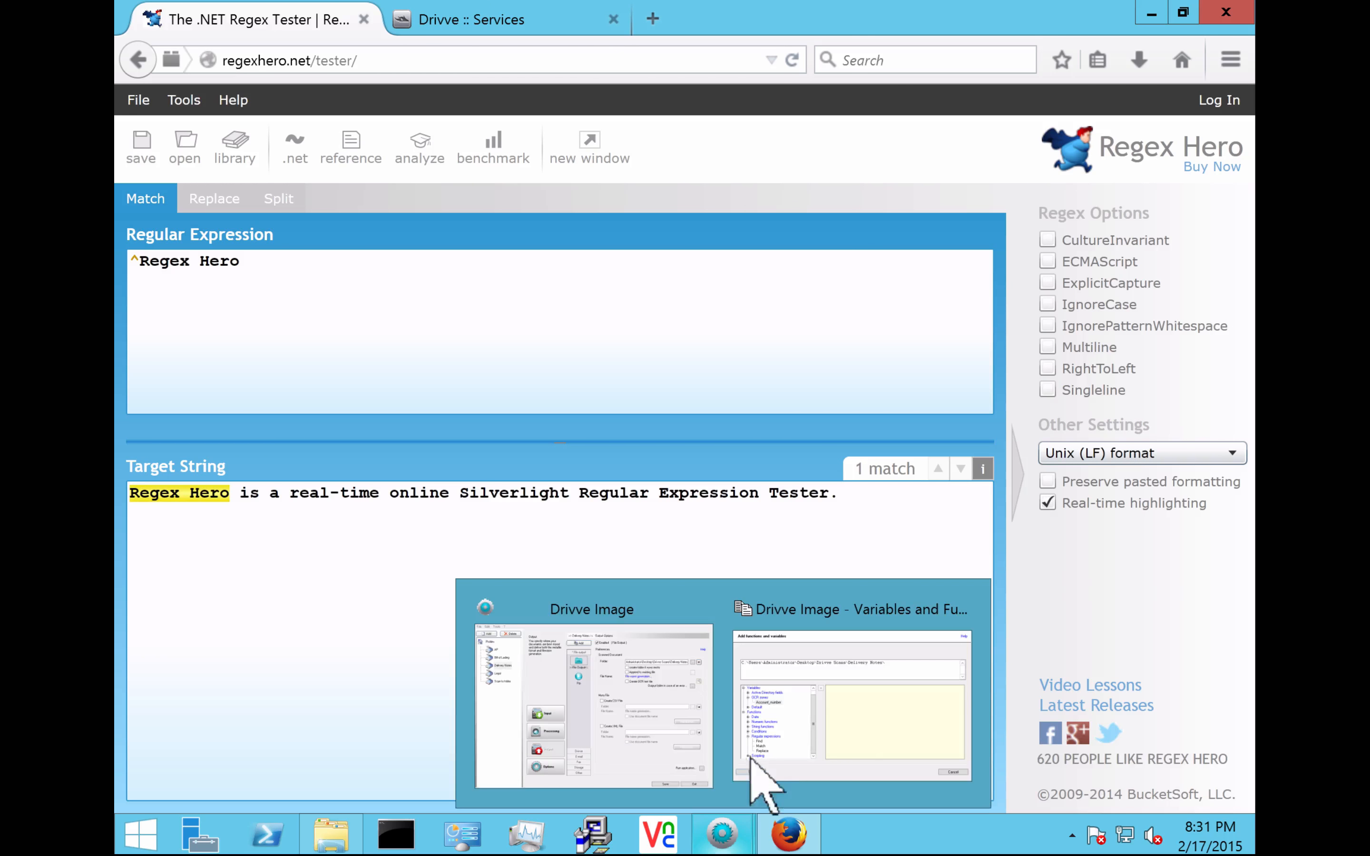
left_click(852, 702)
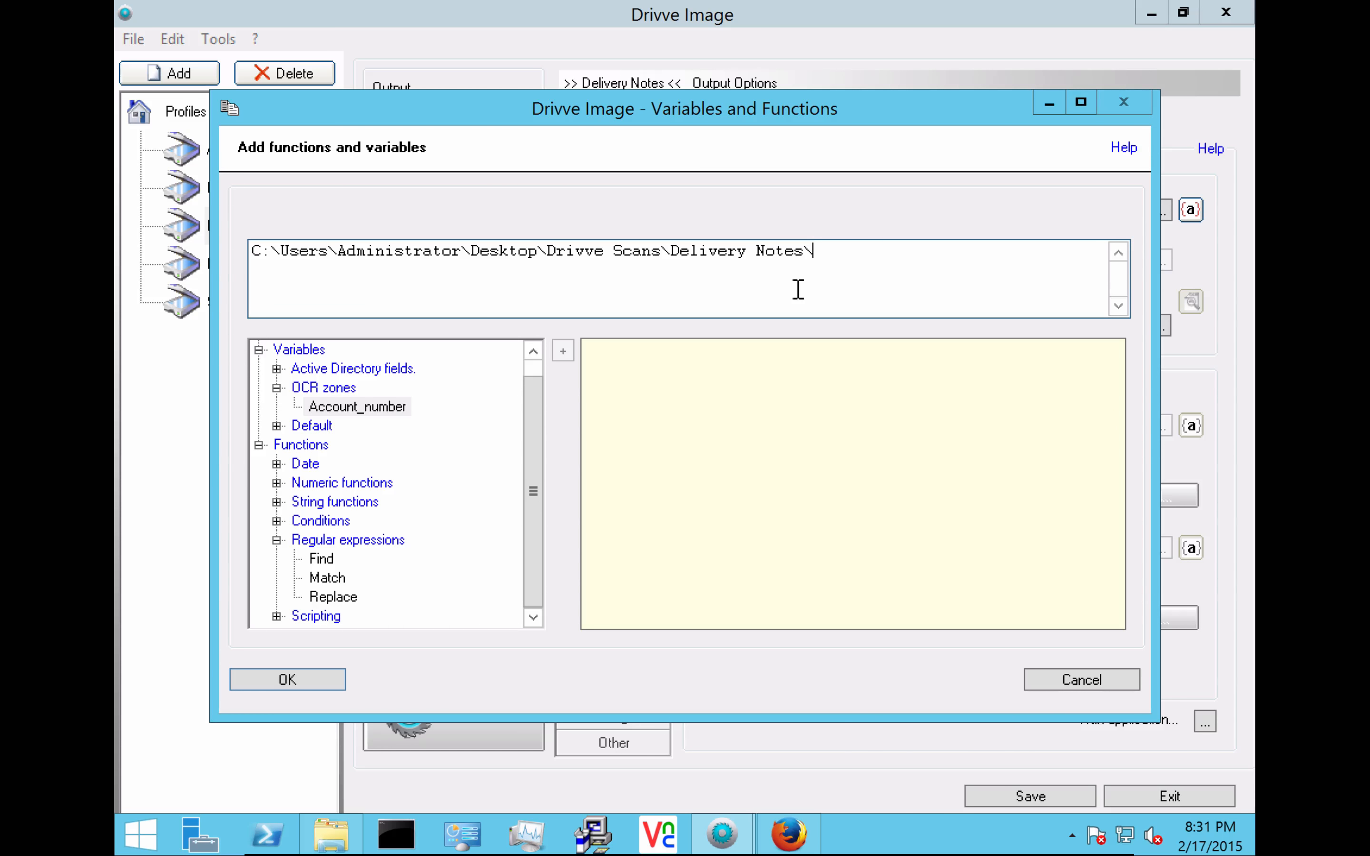
left_click(324, 585)
double_click(326, 581)
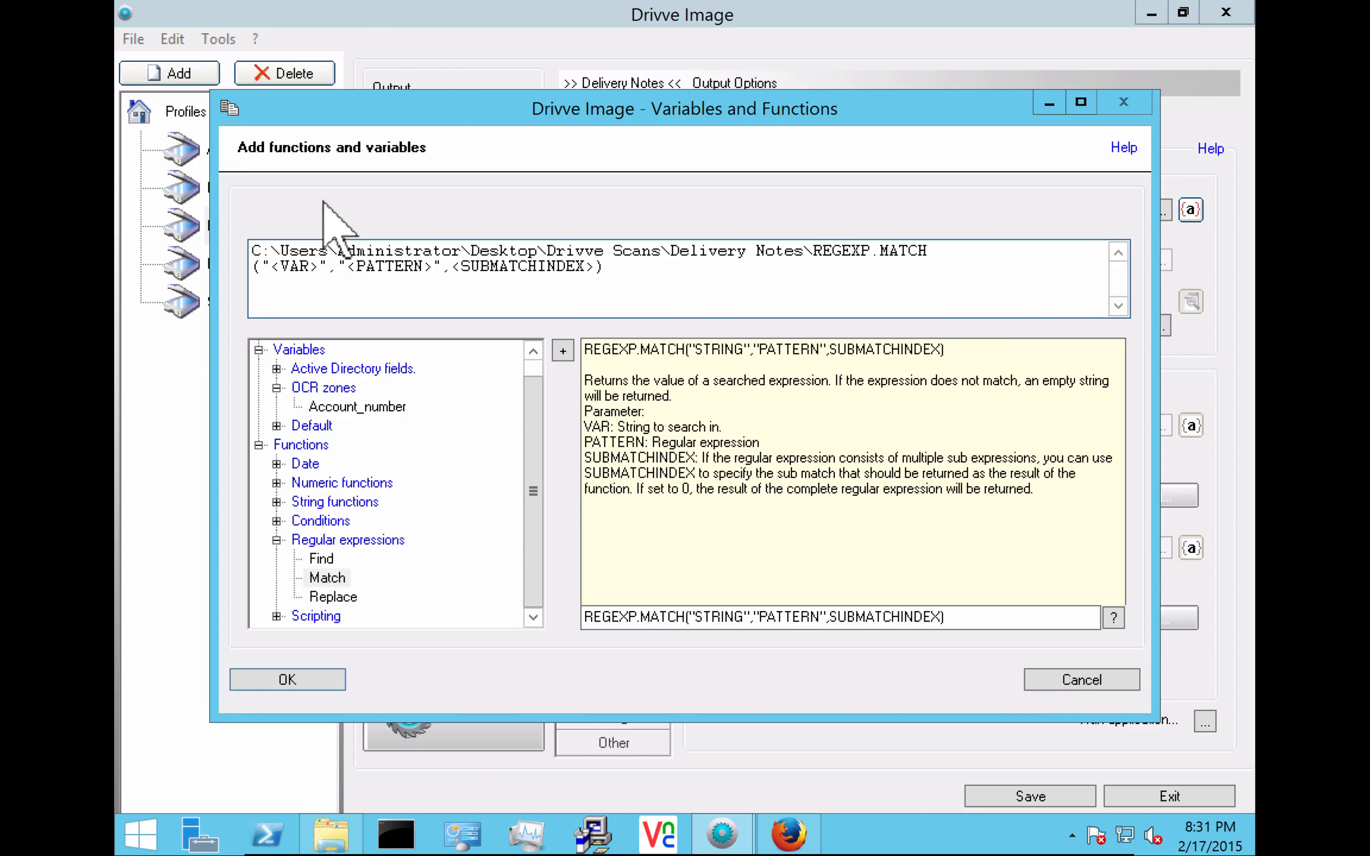
Step: Replace the <VAR> placeholder in the REGEXP.MATCH function with the Account_number OCR zone variable
left_click(315, 271)
key("BackSpace")
key("BackSpace")
key("BackSpace")
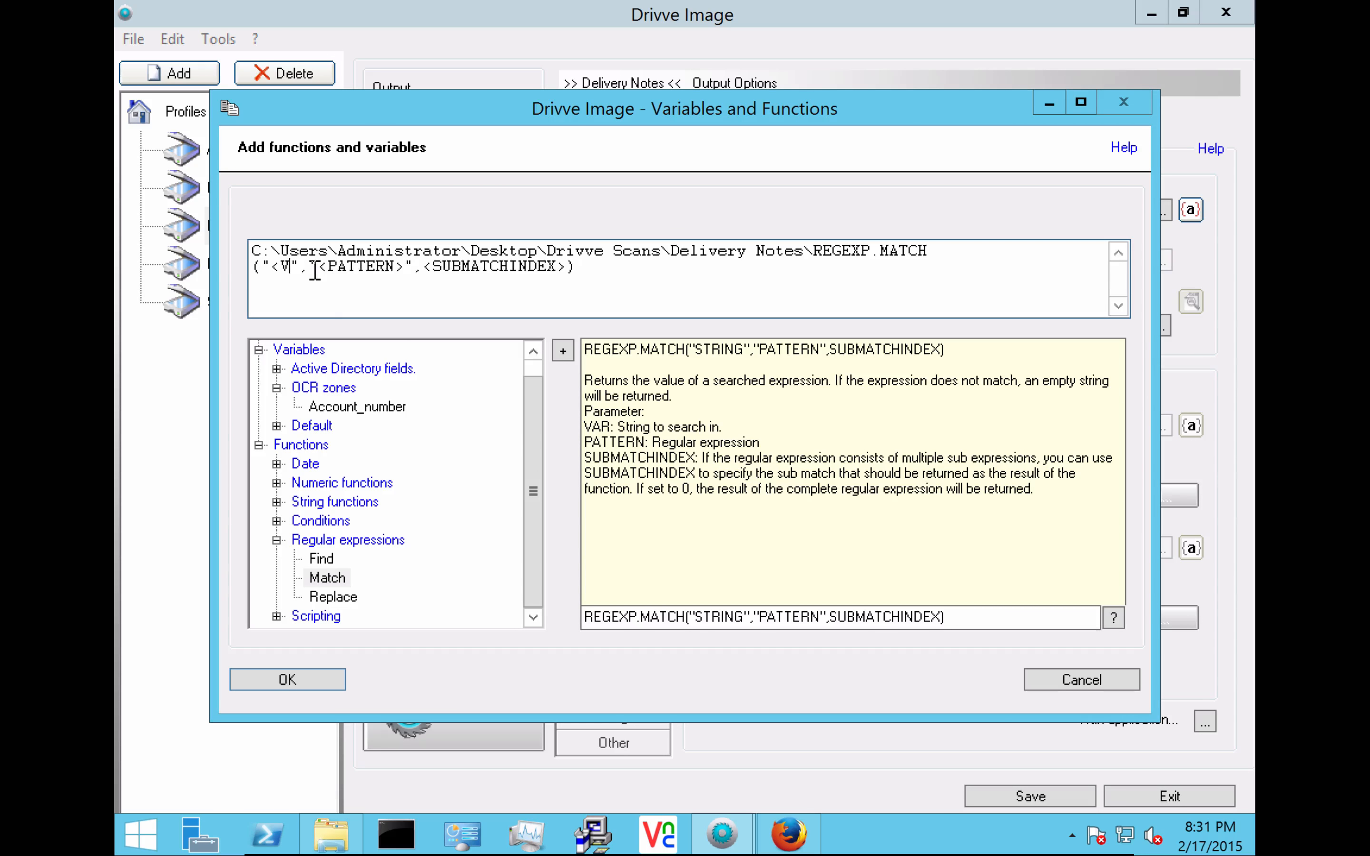
key("BackSpace")
key("BackSpace")
double_click(357, 408)
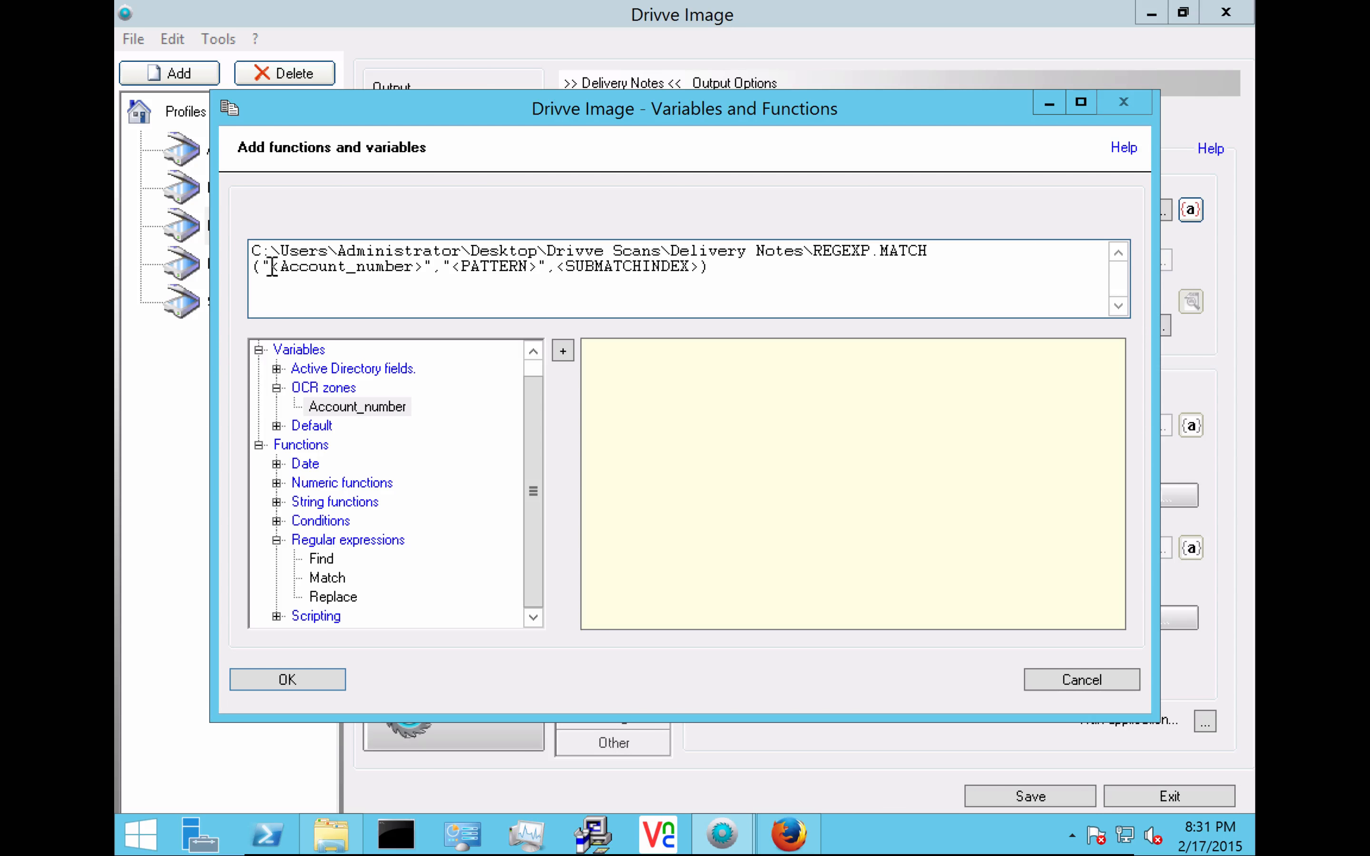
Step: Replace the <PATTERN> placeholder in the REGEXP.MATCH function with (#)(\s*)?(\w*)
left_click(528, 267)
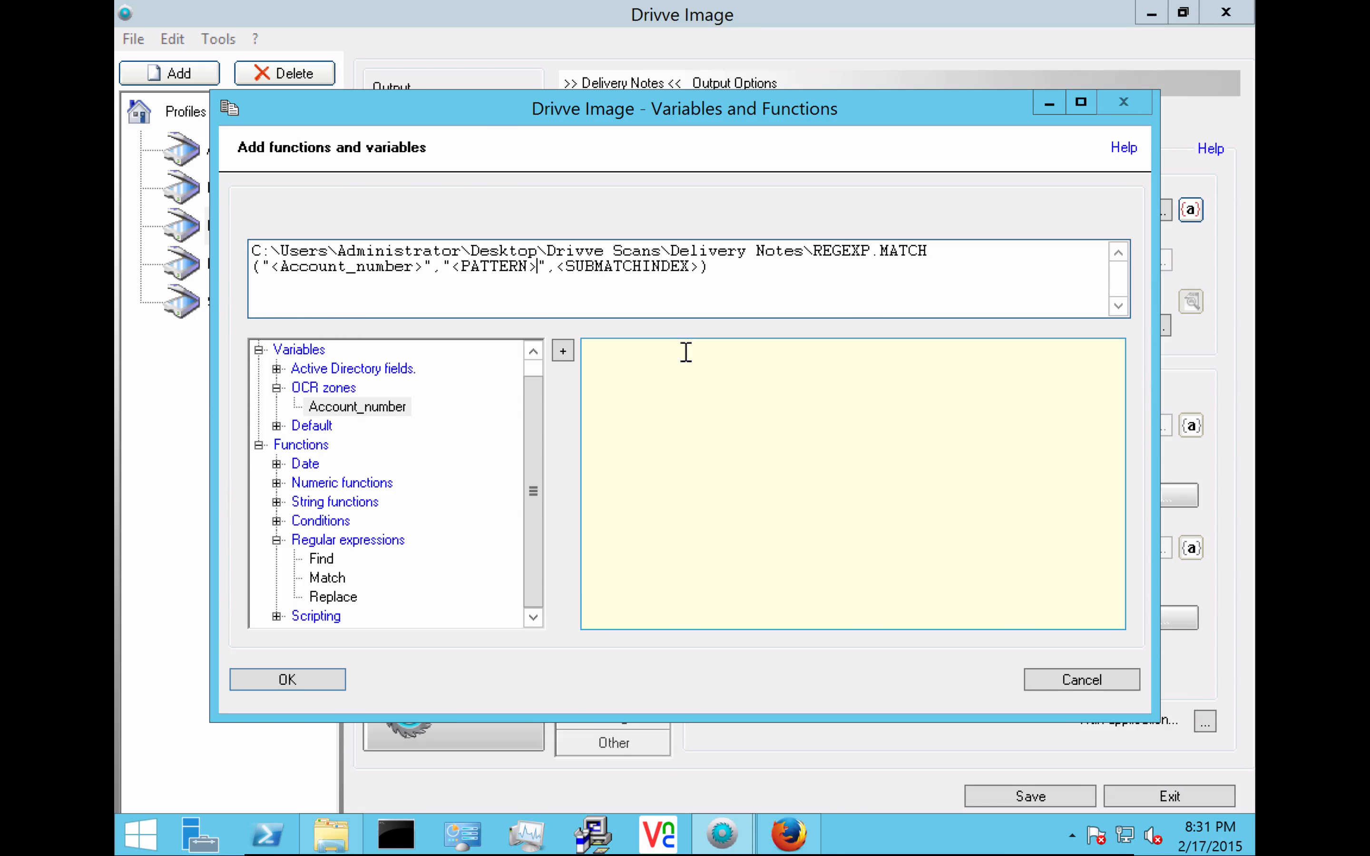
key("Delete")
key("BackSpace")
key("BackSpace")
key("BackSpace")
key("BackSpace")
key("BackSpace")
key("BackSpace")
key("BackSpace")
key("BackSpace")
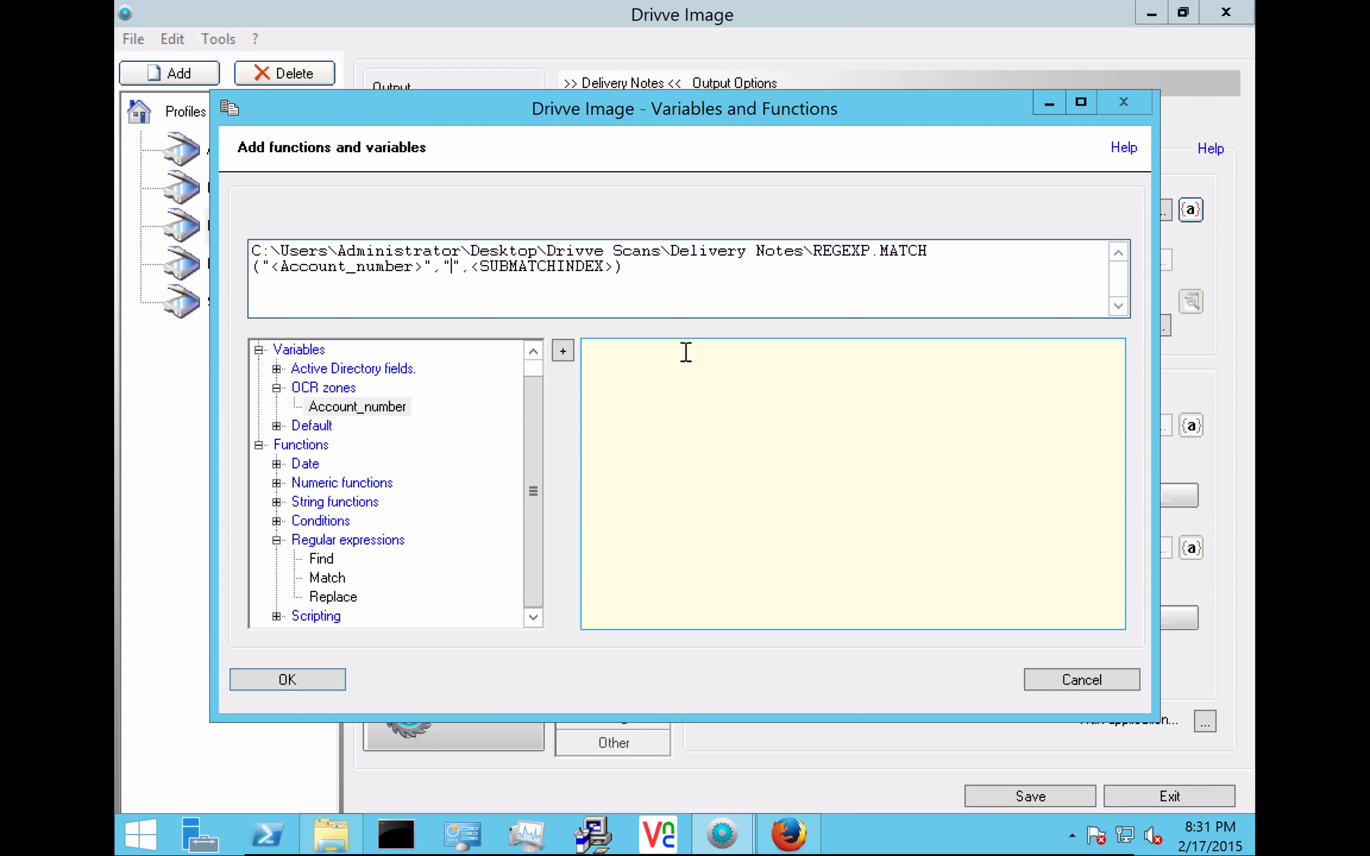
type("(#)")
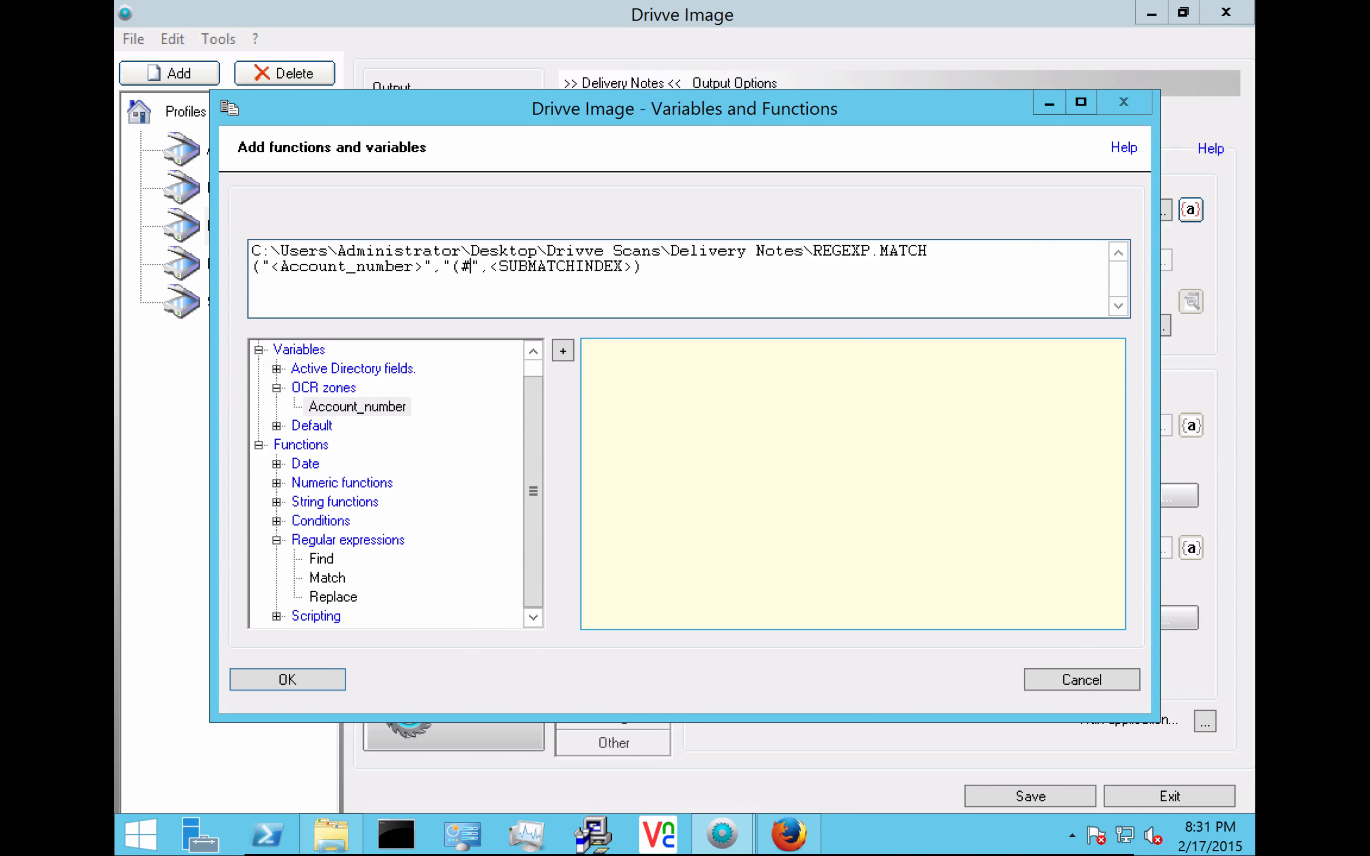
type("(")
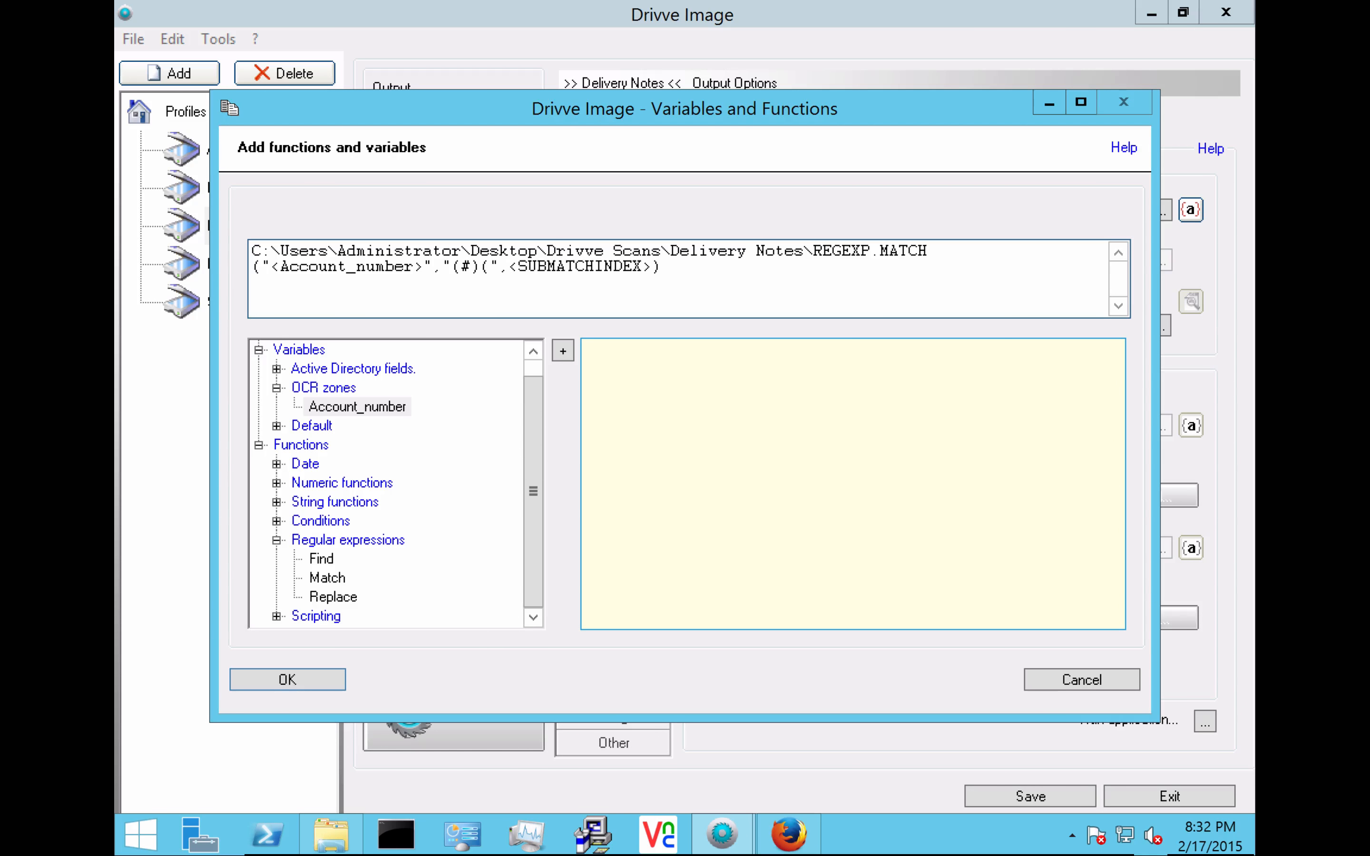
type("\\s*)")
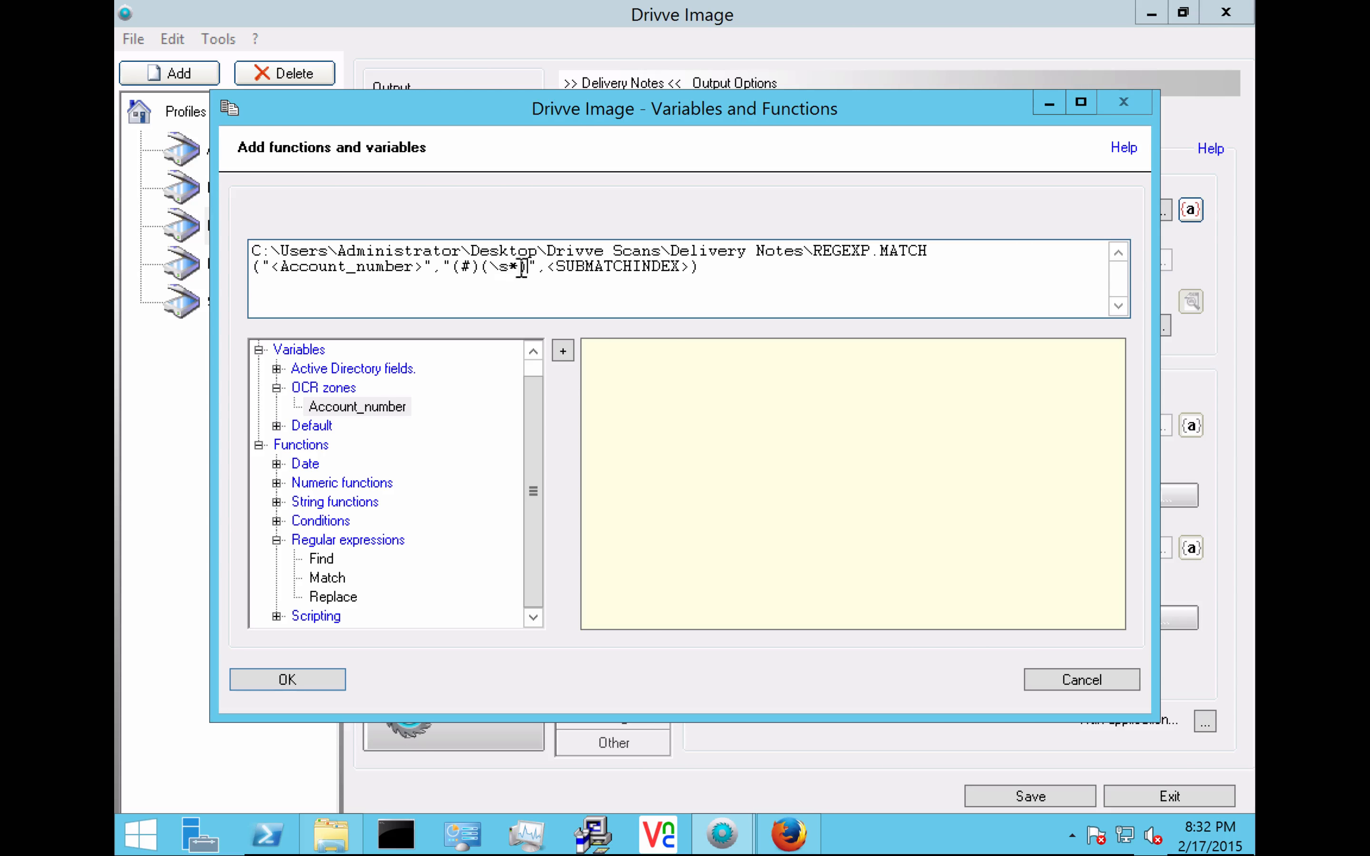
type("?(")
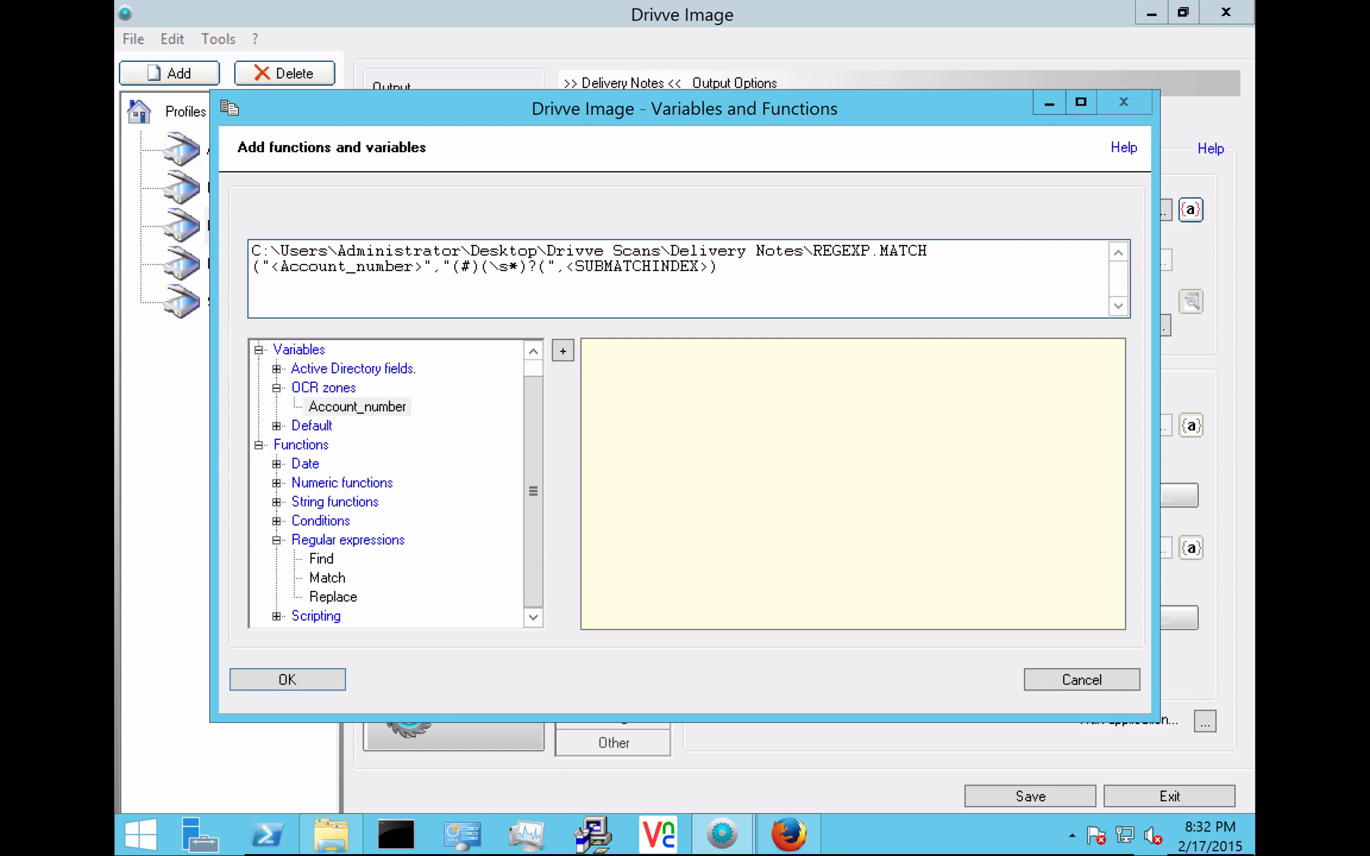
type("\\w")
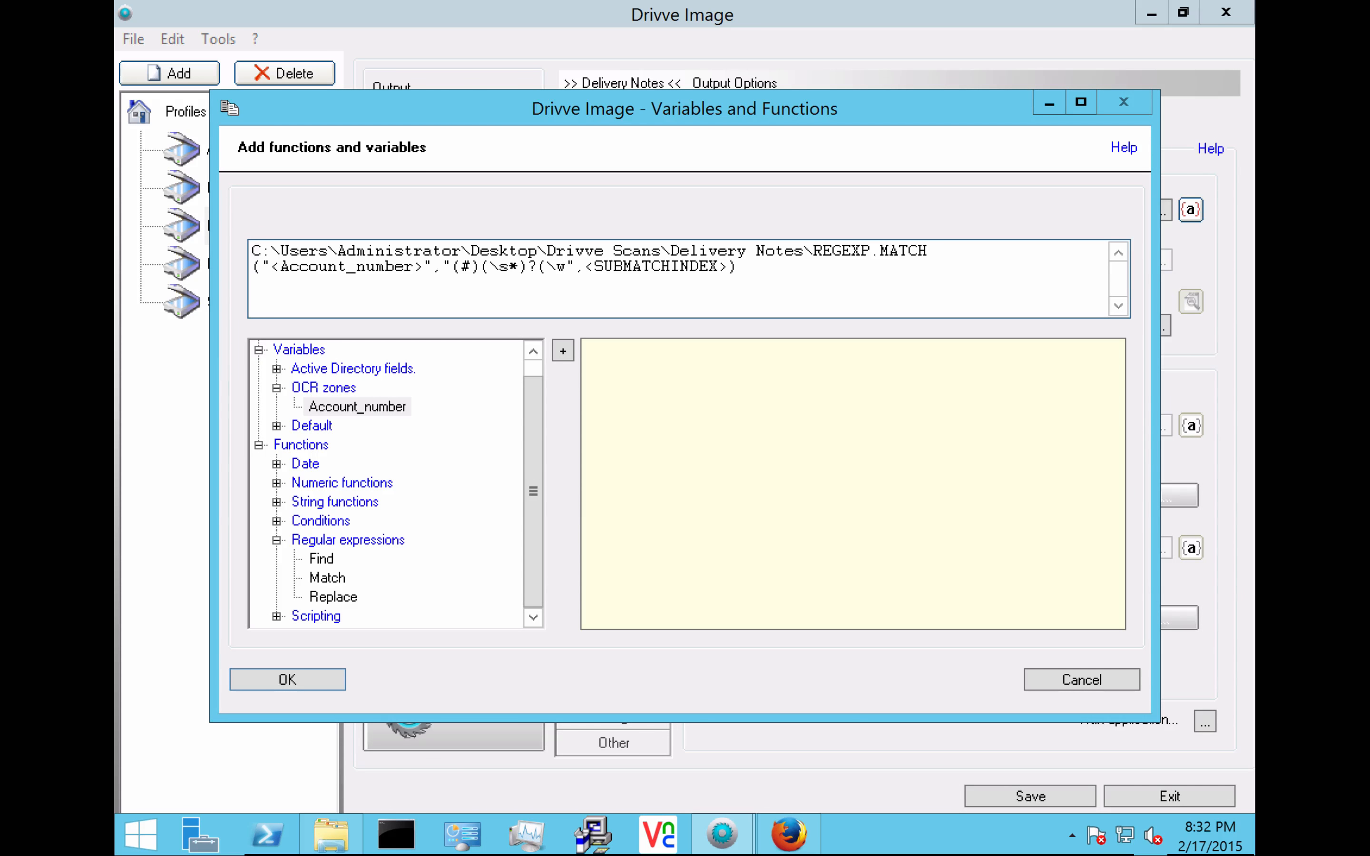
type("*)")
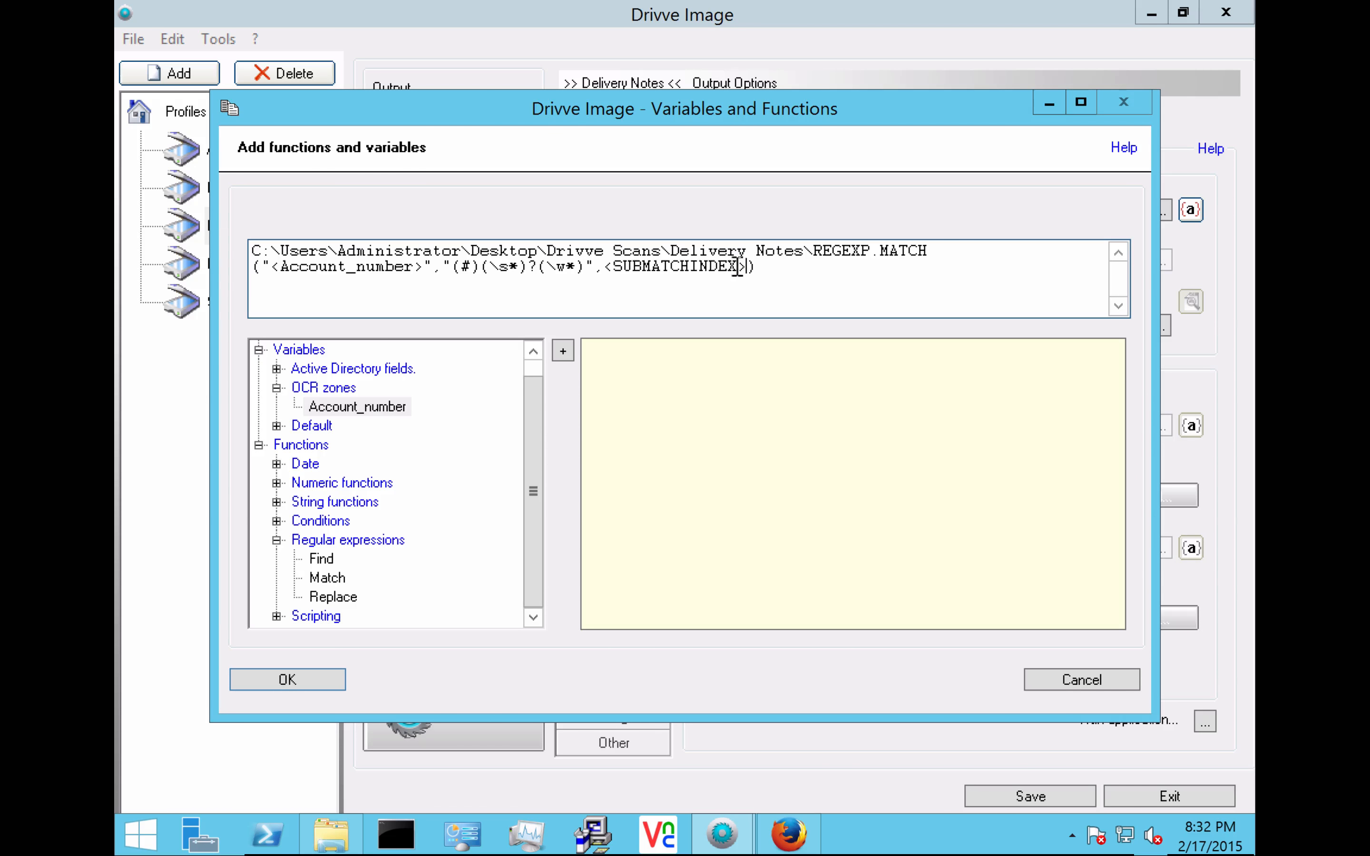
Step: Replace the <SUBMATCHINDEX> placeholder with 3 and accept the folder path expression
left_click_drag(747, 267, 607, 276)
type("3")
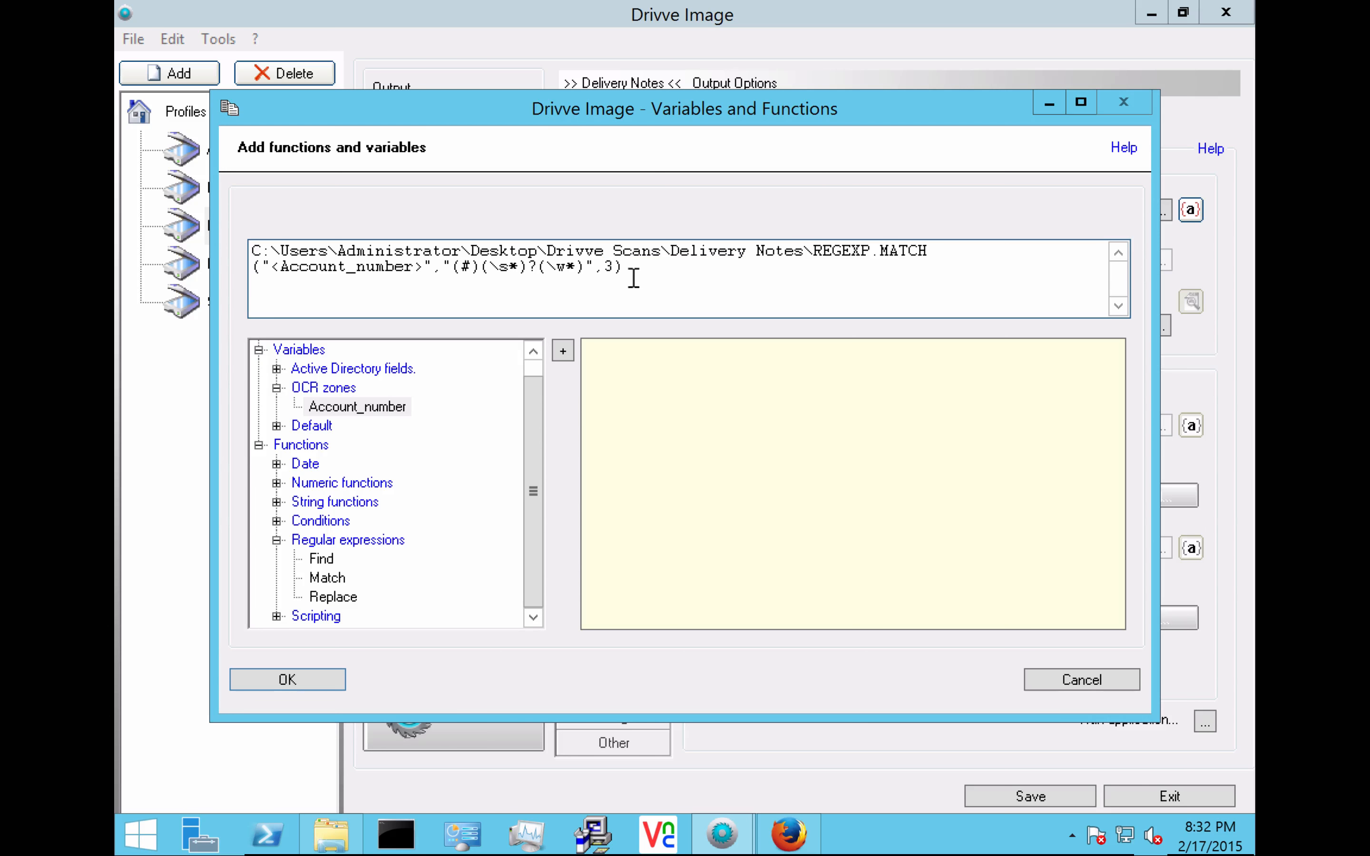
left_click(464, 266)
left_click(505, 270)
left_click_drag(584, 266, 540, 266)
left_click(564, 268)
left_click(286, 682)
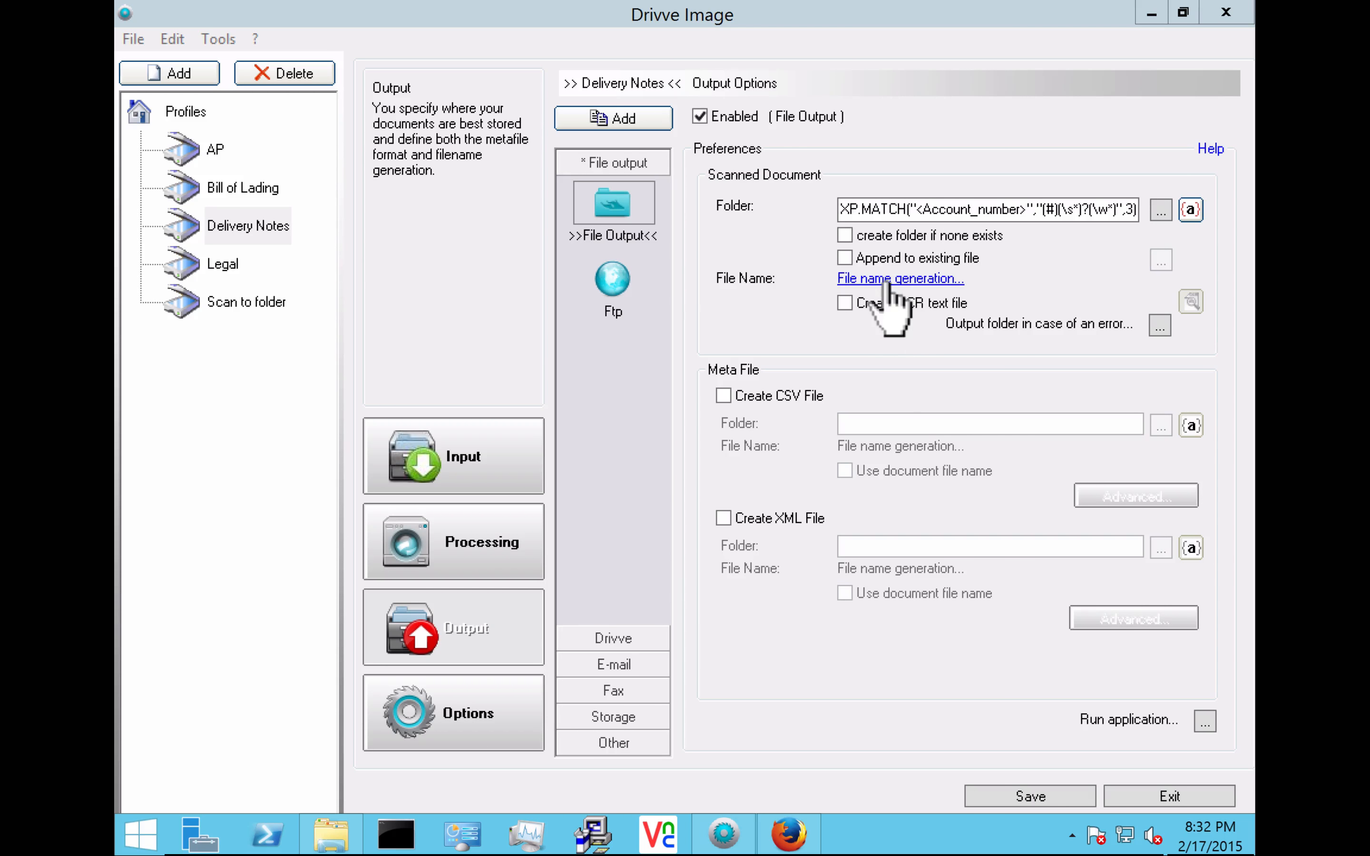
Step: Set the scanned document's file name to "delivery note _" followed by the Date and time variable, and save the Delivery Notes profile
left_click(895, 279)
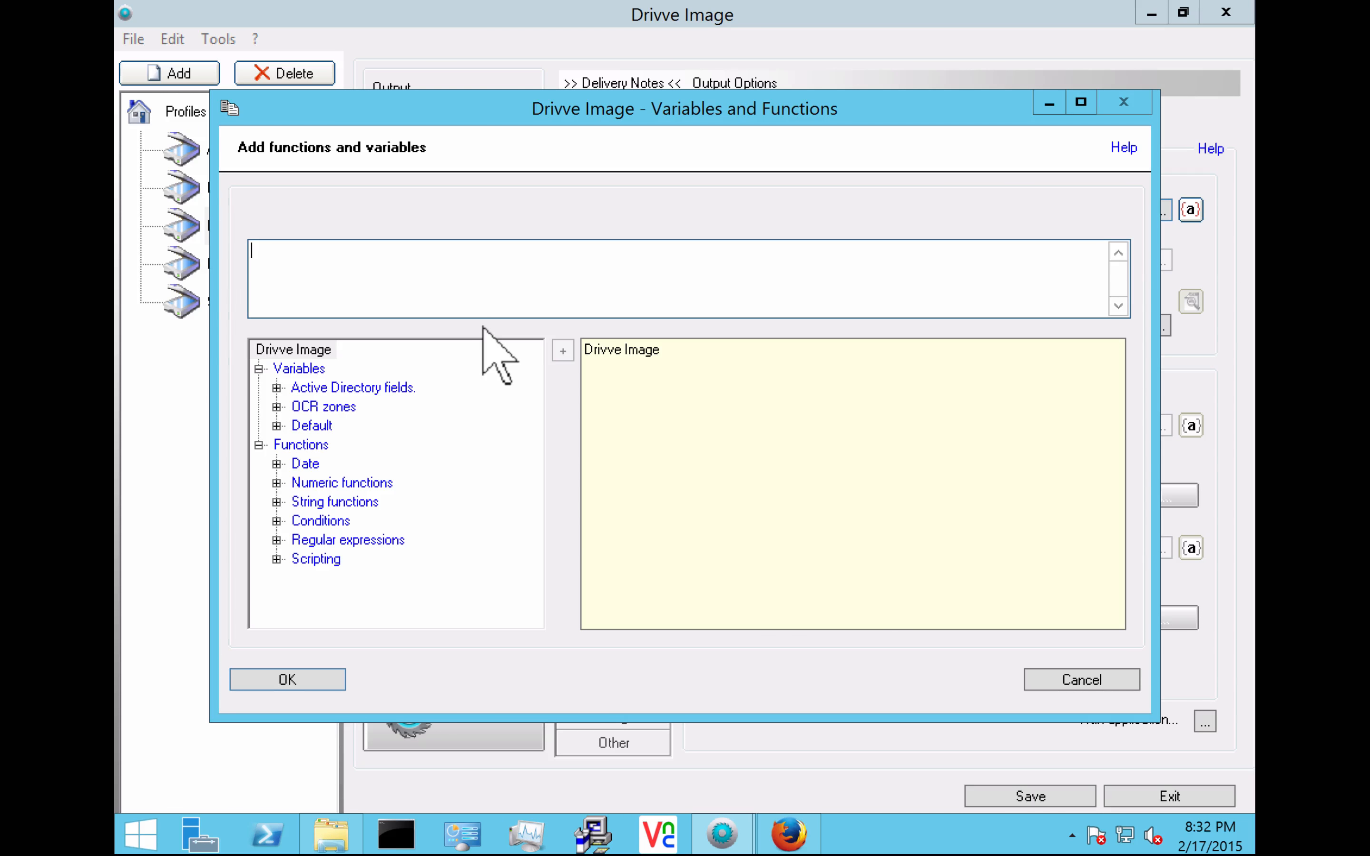
type("delivery note _")
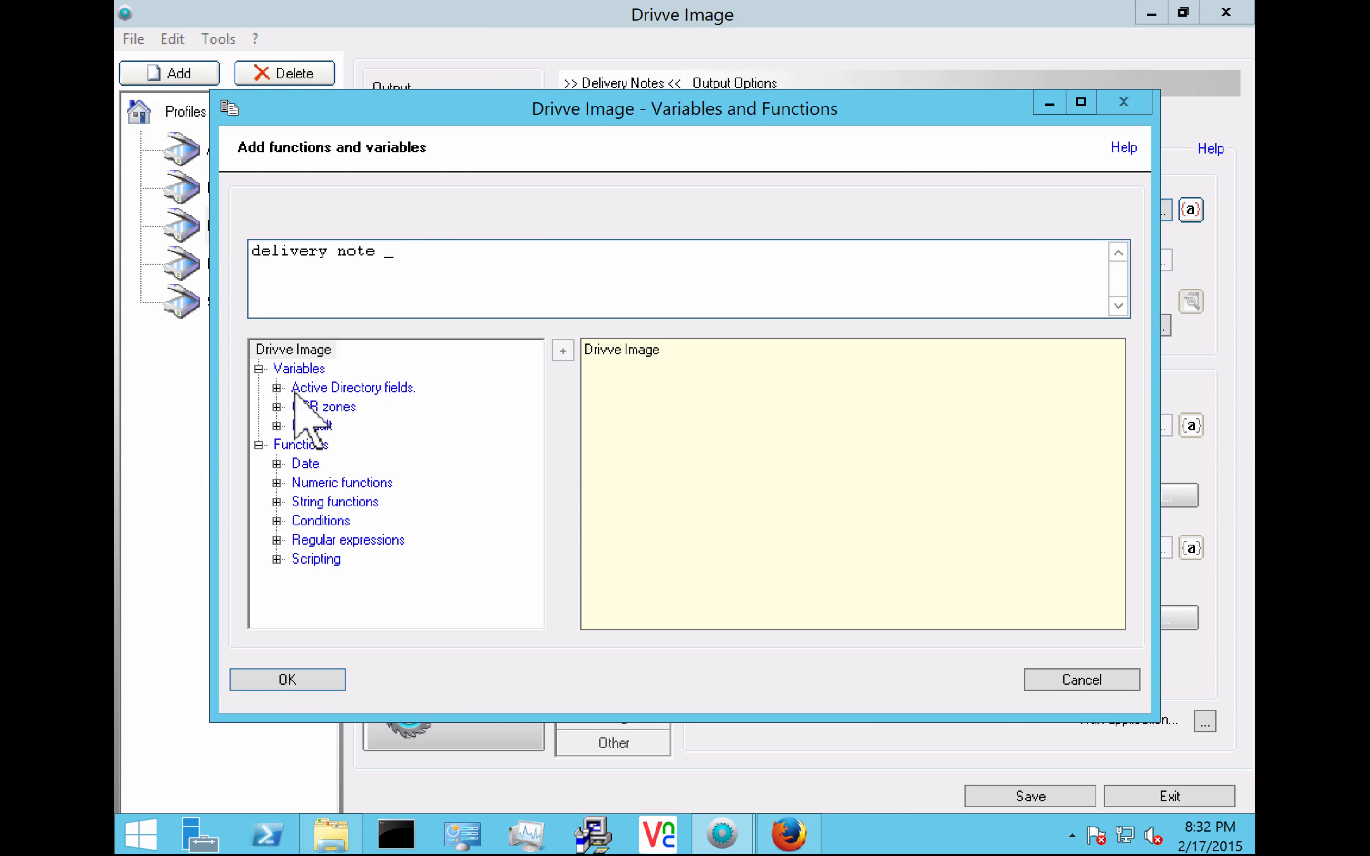
left_click(299, 425)
left_click(276, 425)
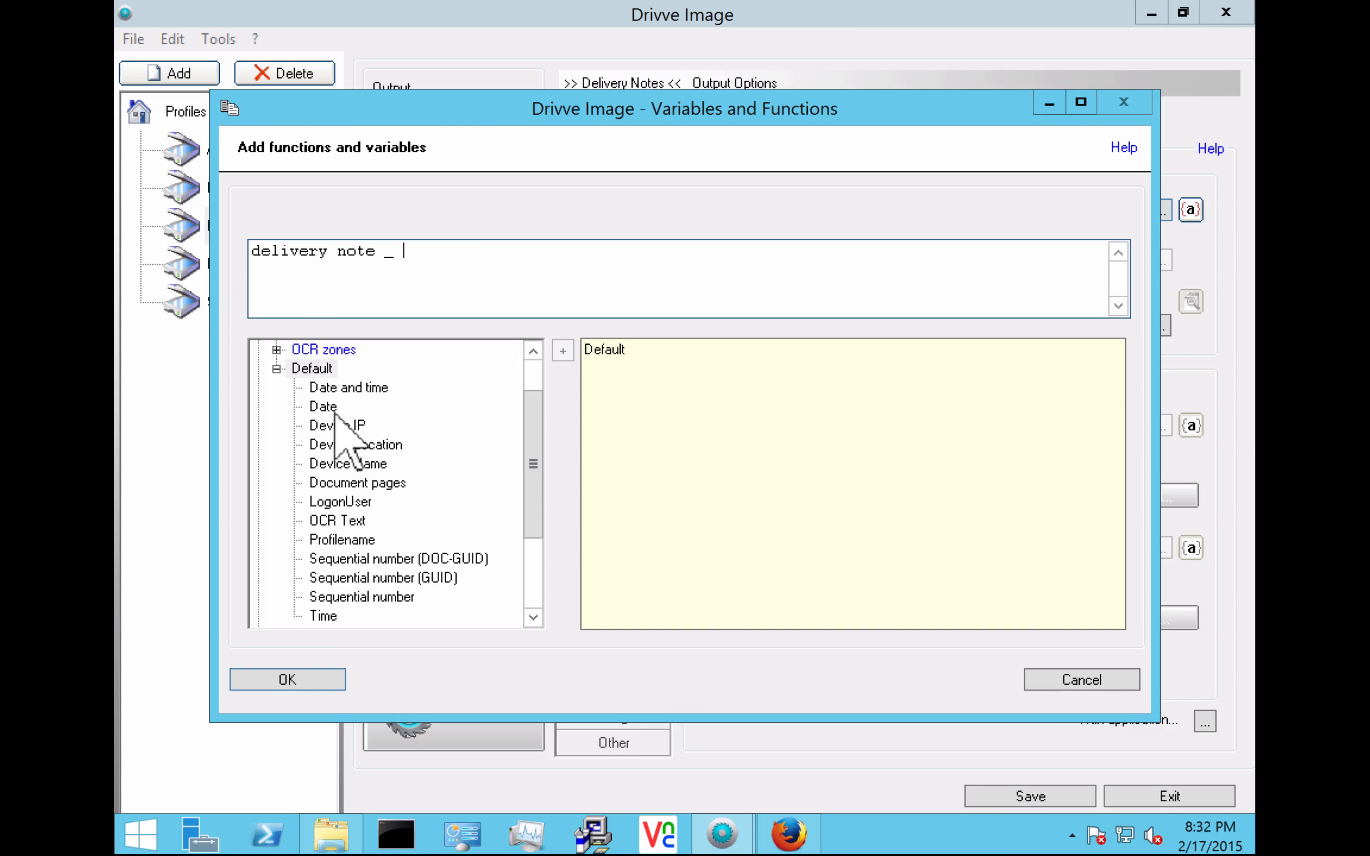
double_click(355, 387)
left_click(287, 680)
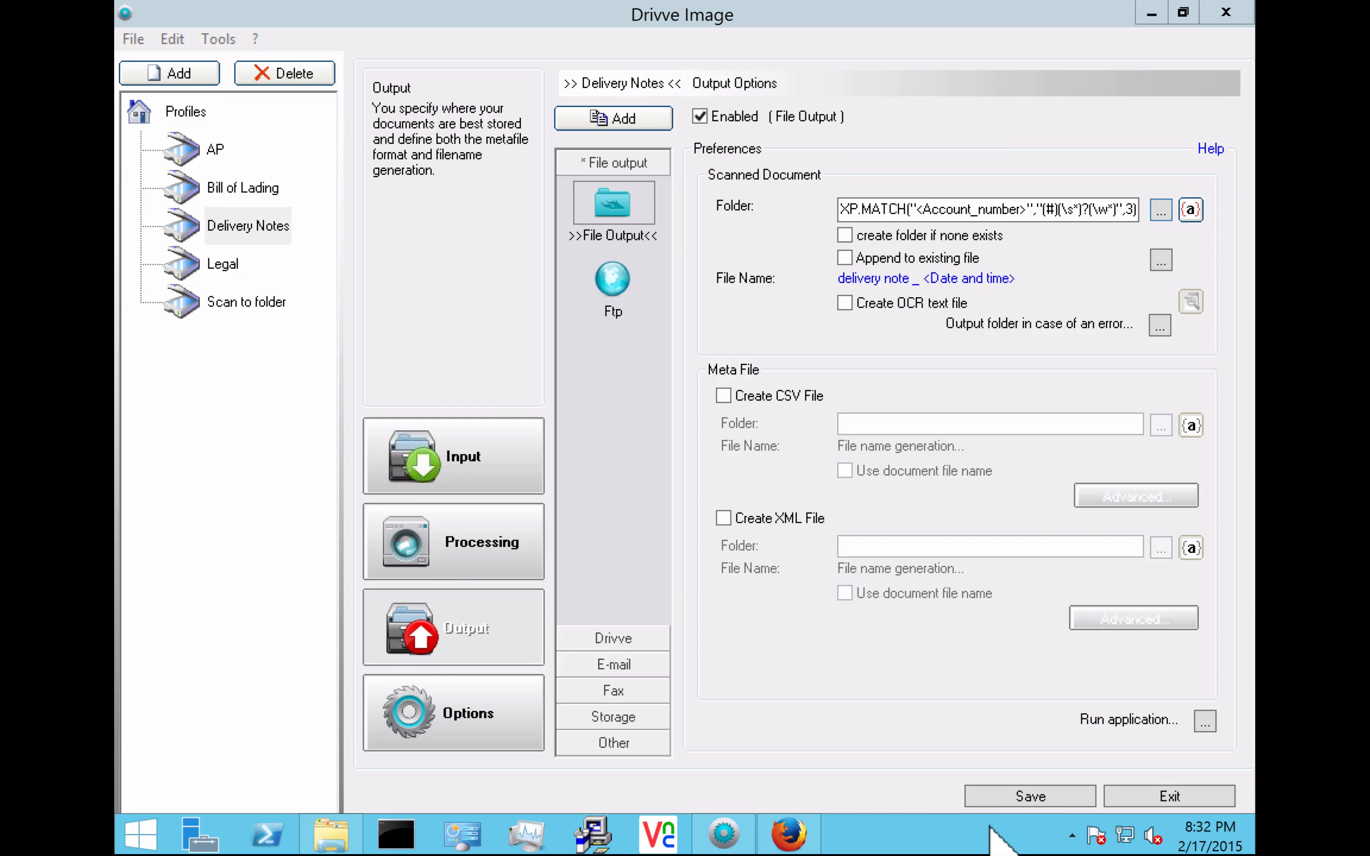
left_click(1021, 799)
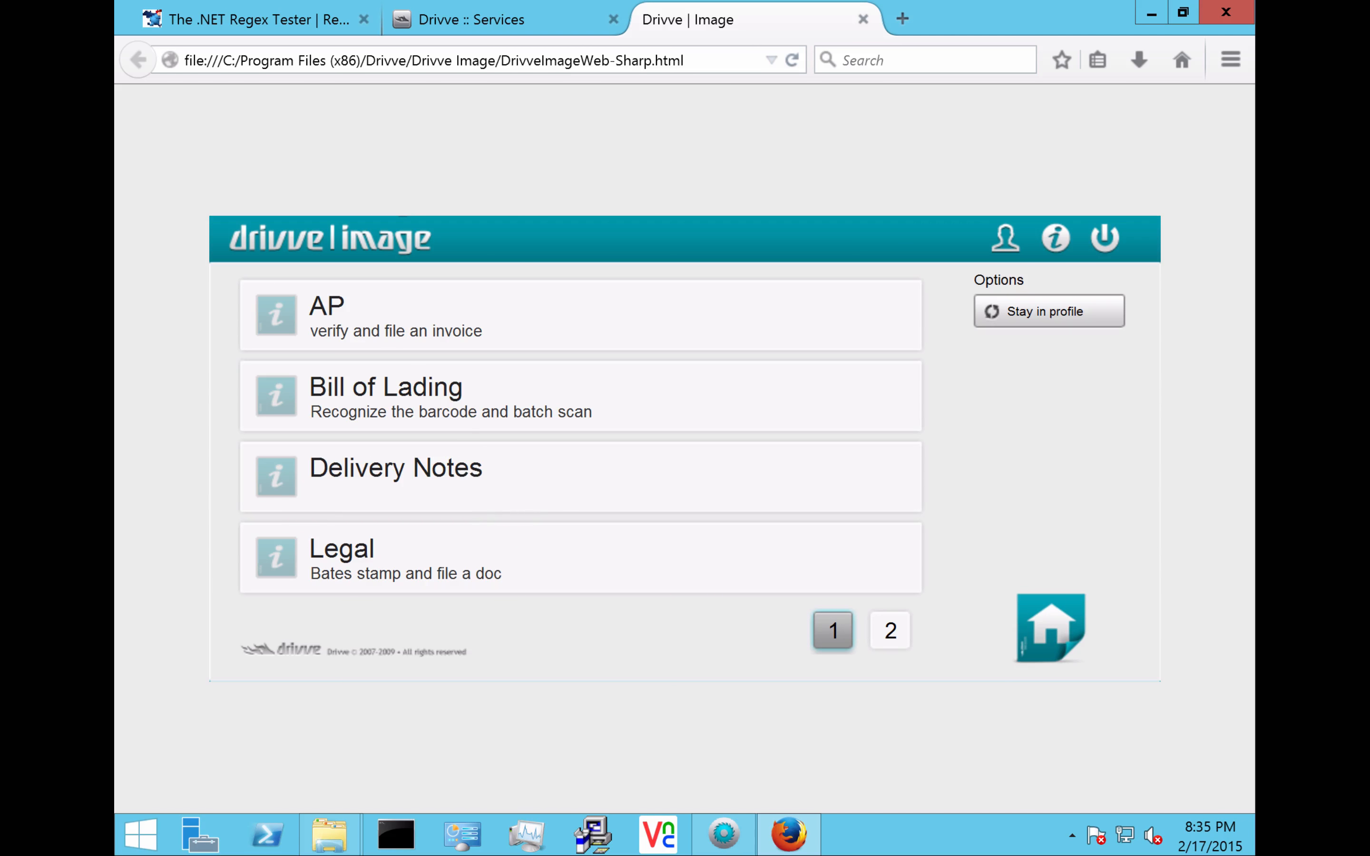
Step: In the Drivve Image web client in Firefox, run a Delivery Notes scan with 5.tif as the uploaded document and finish the job
left_click(545, 487)
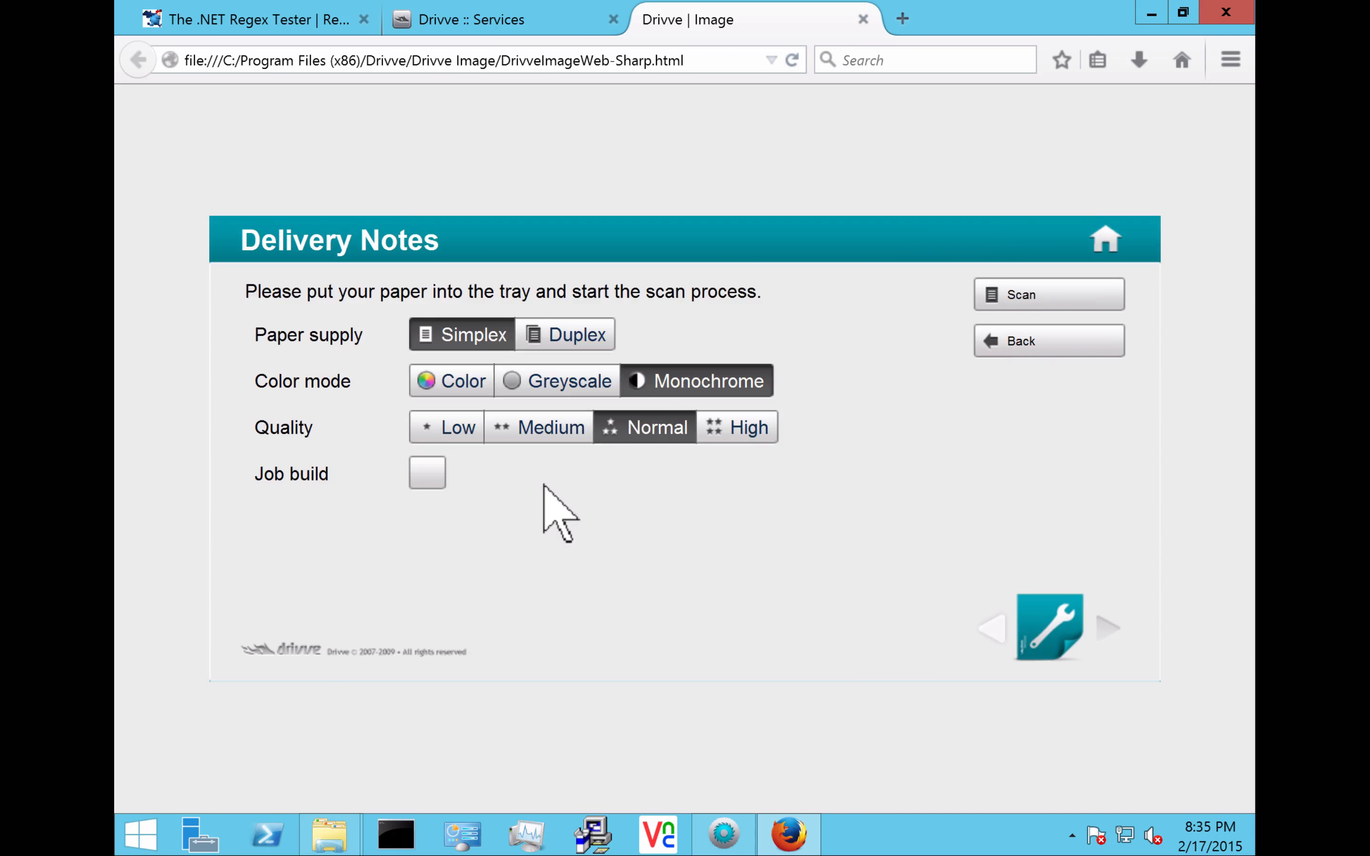
left_click(1040, 309)
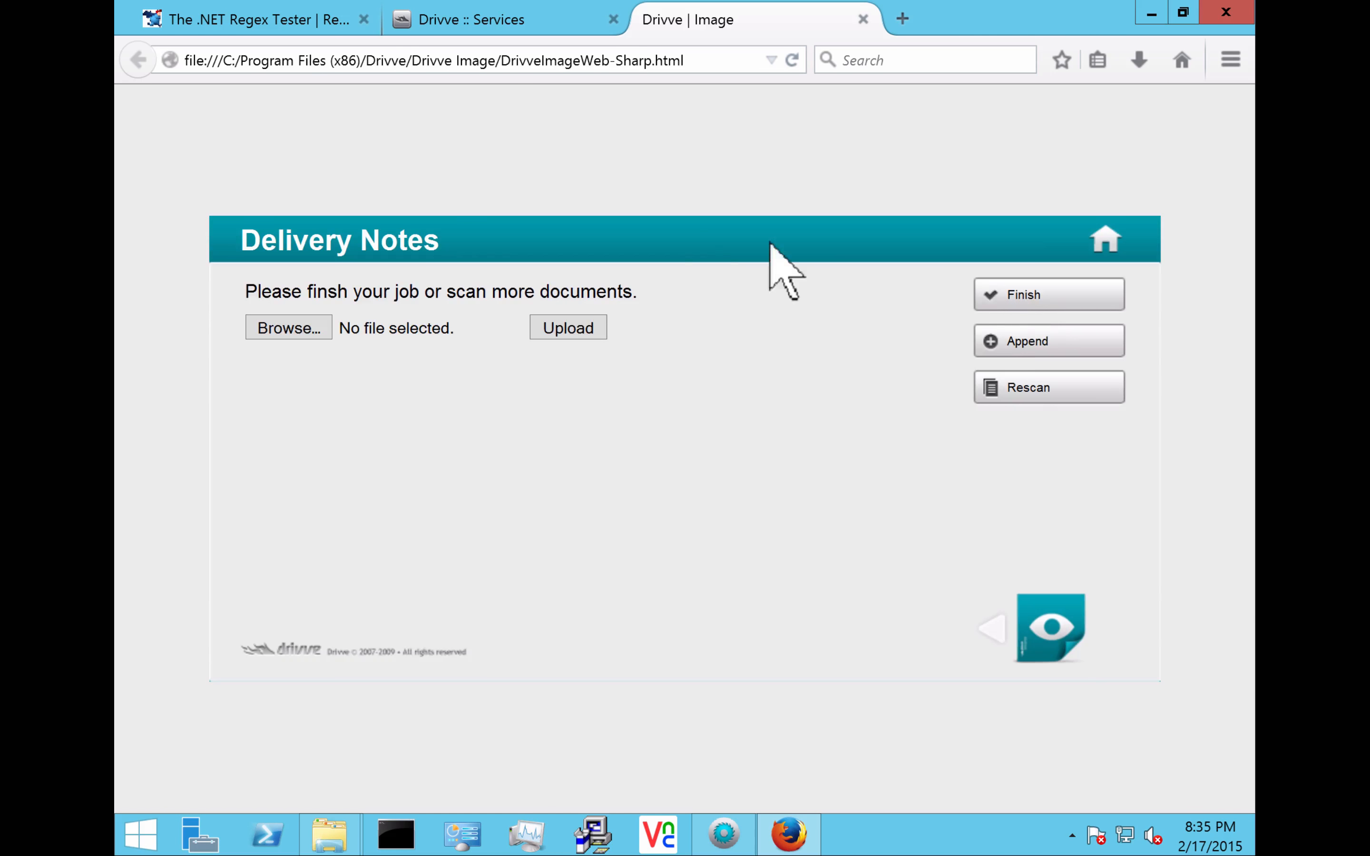
left_click(294, 333)
double_click(366, 231)
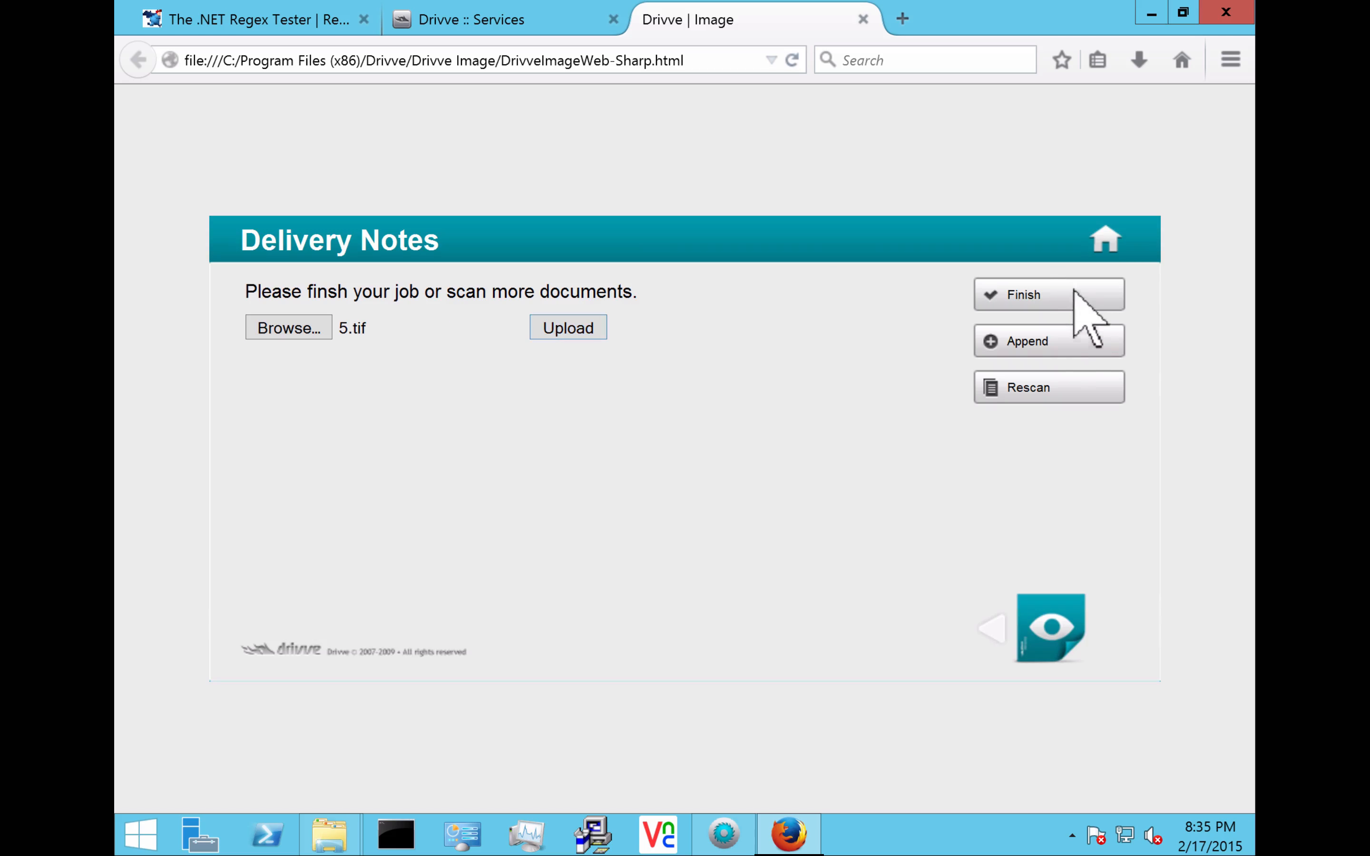
left_click(1062, 304)
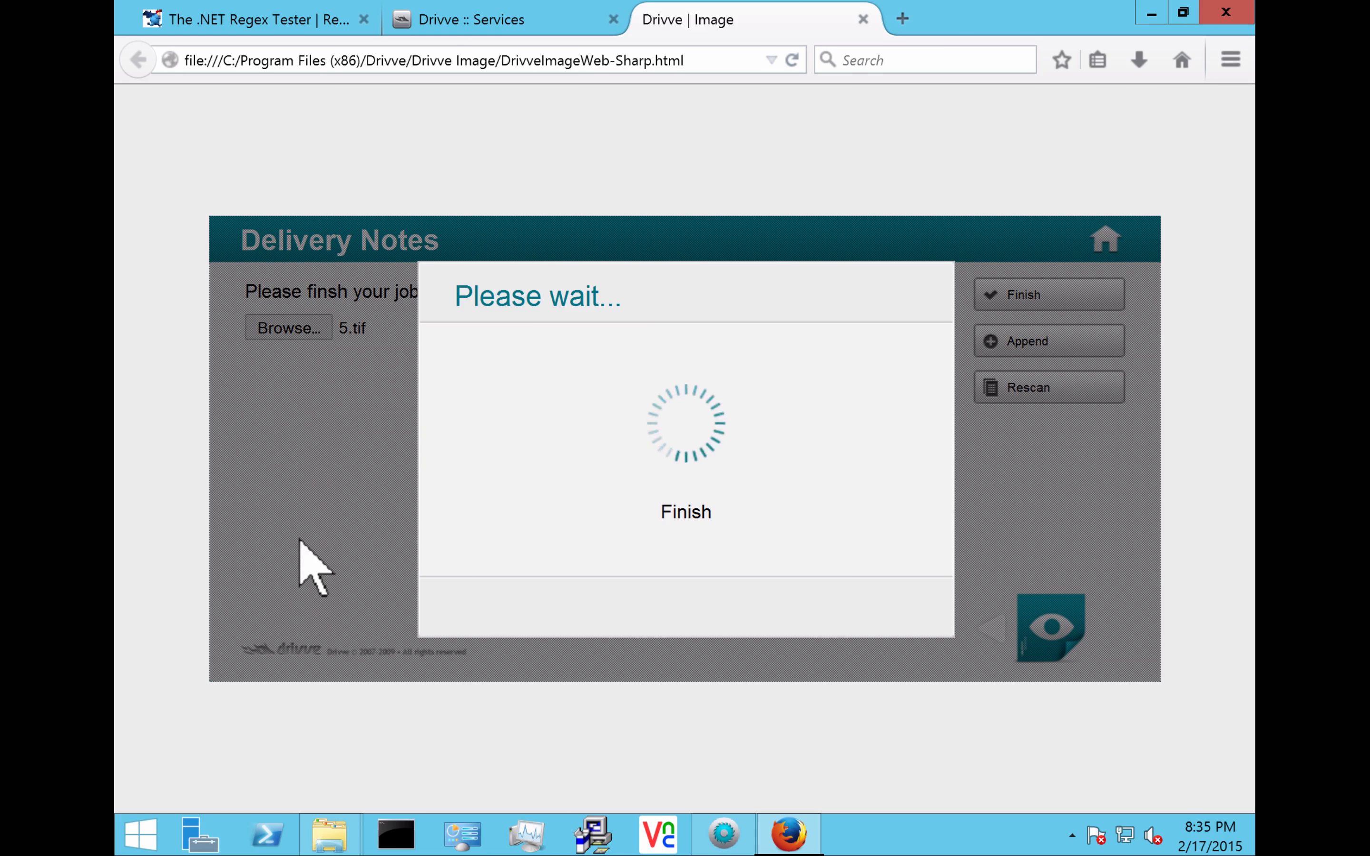
Step: Switch to File Explorer, check the Delivery Notes and Service folders for the processed job, and open the account-number folder under Delivery Notes
mouse_move(334, 845)
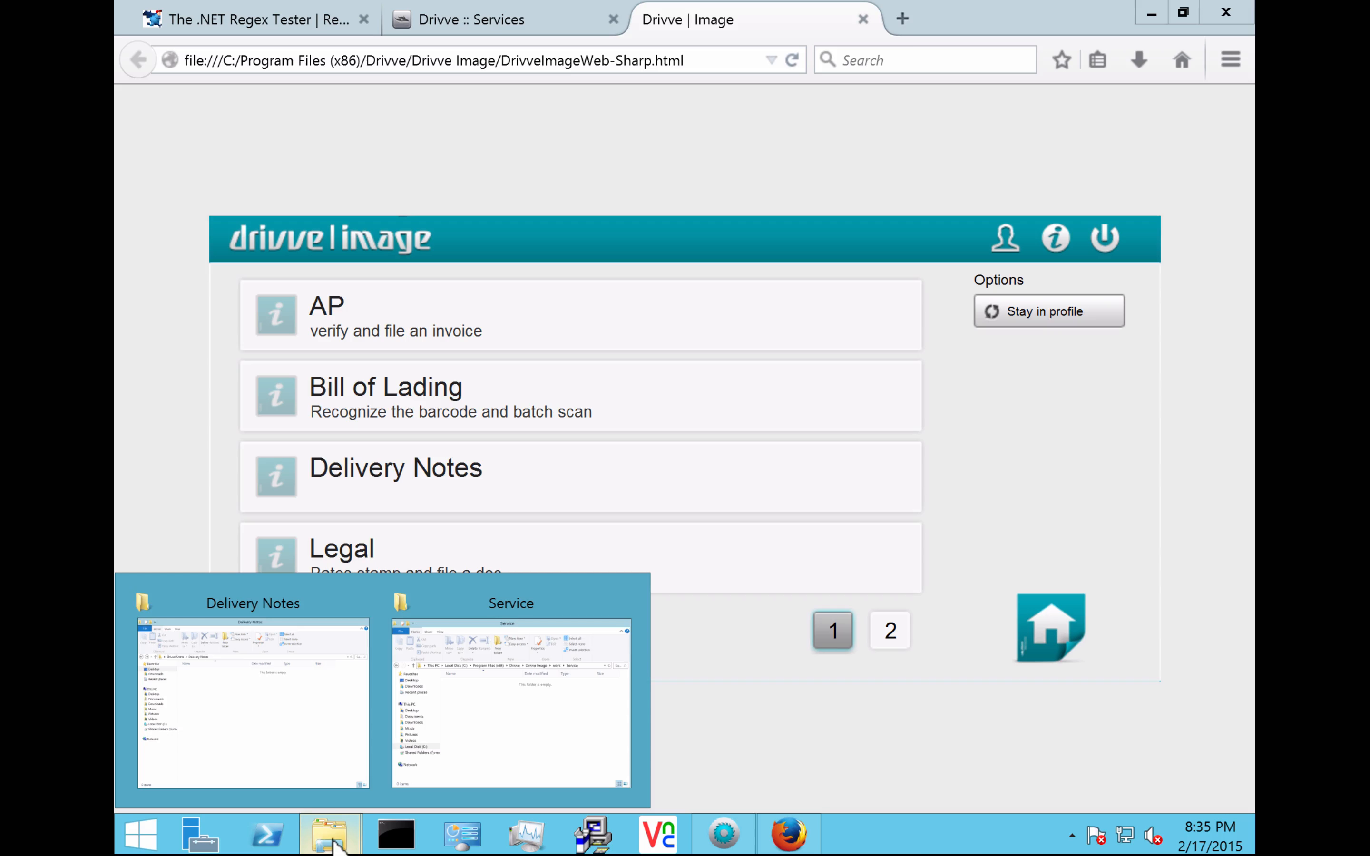
left_click(262, 680)
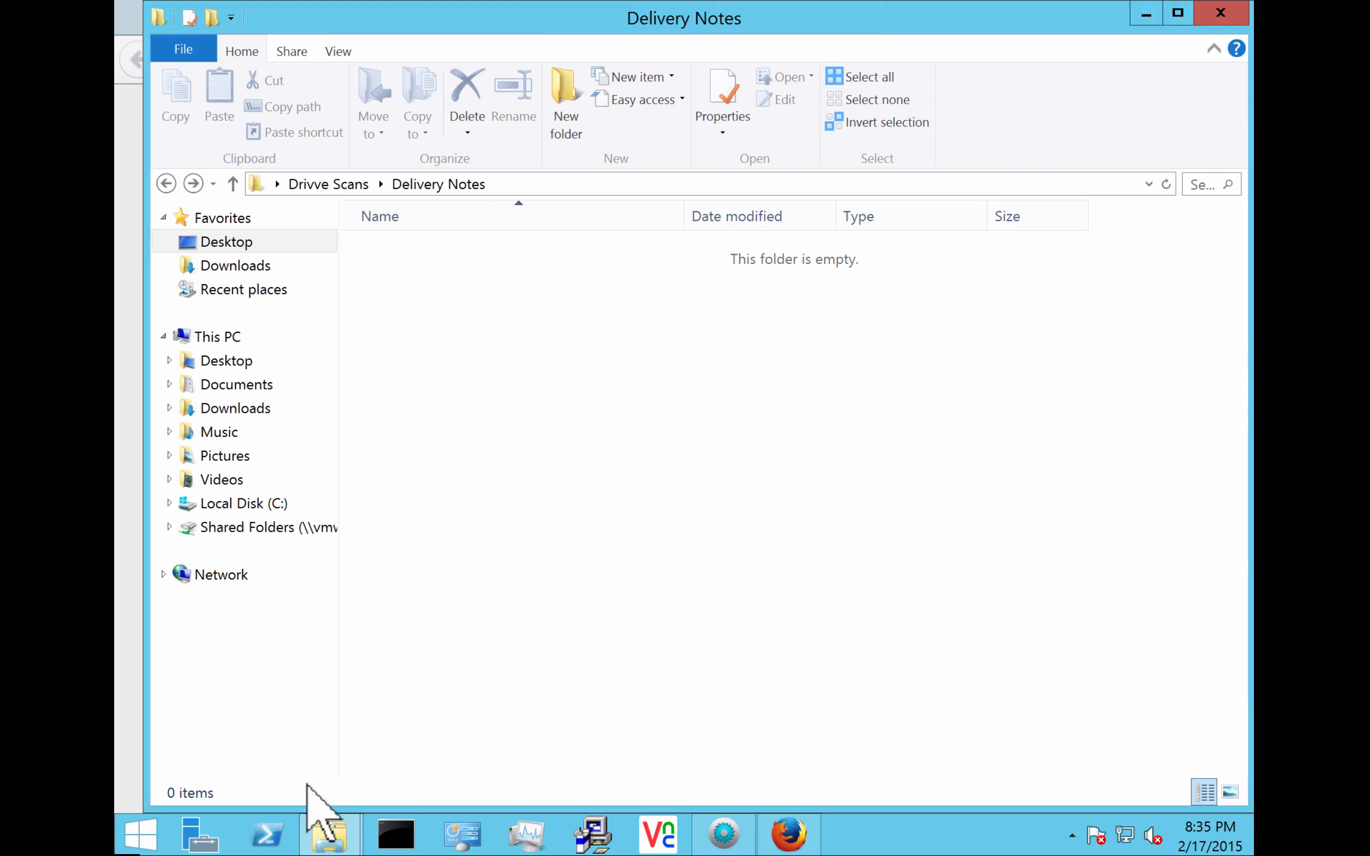
mouse_move(319, 842)
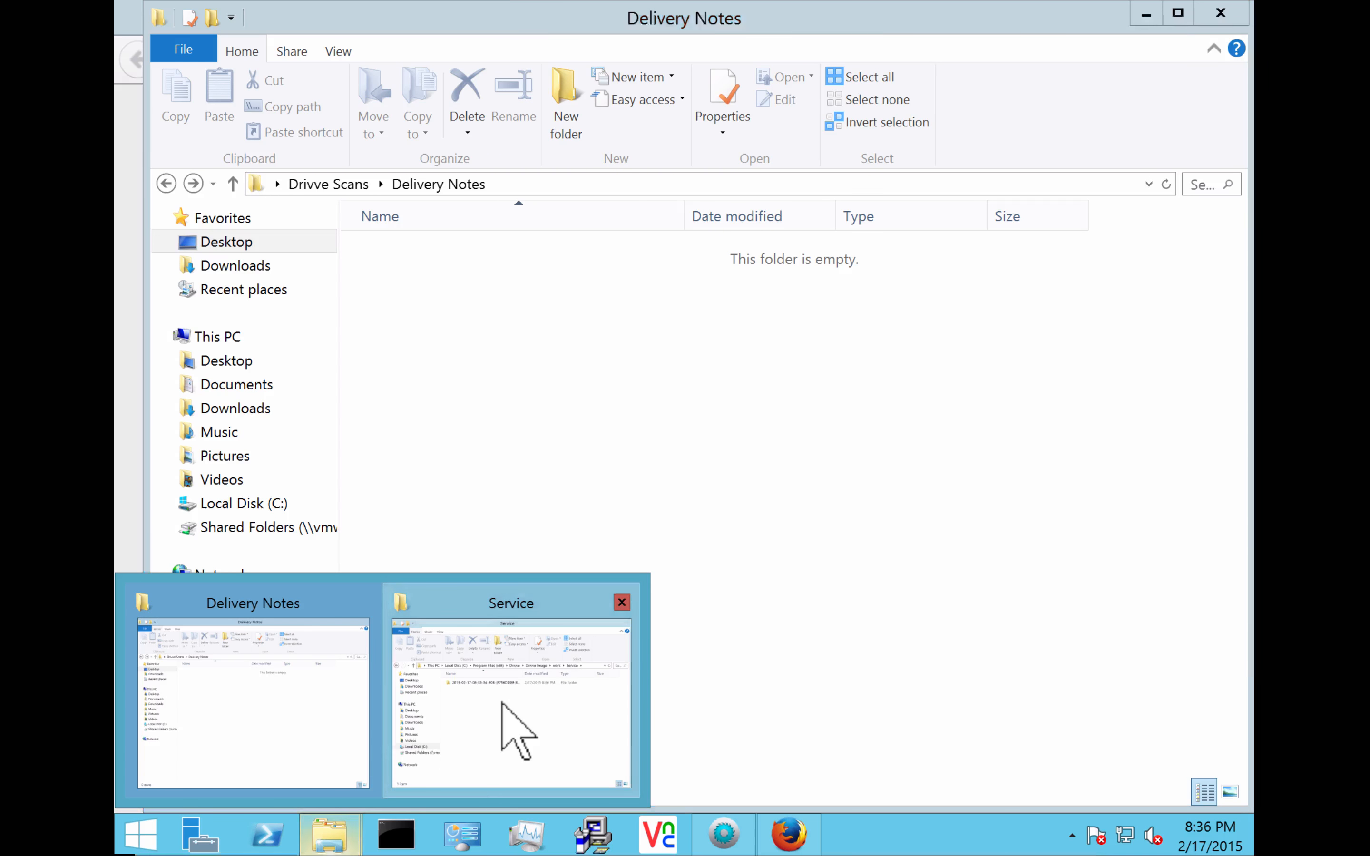
left_click(512, 732)
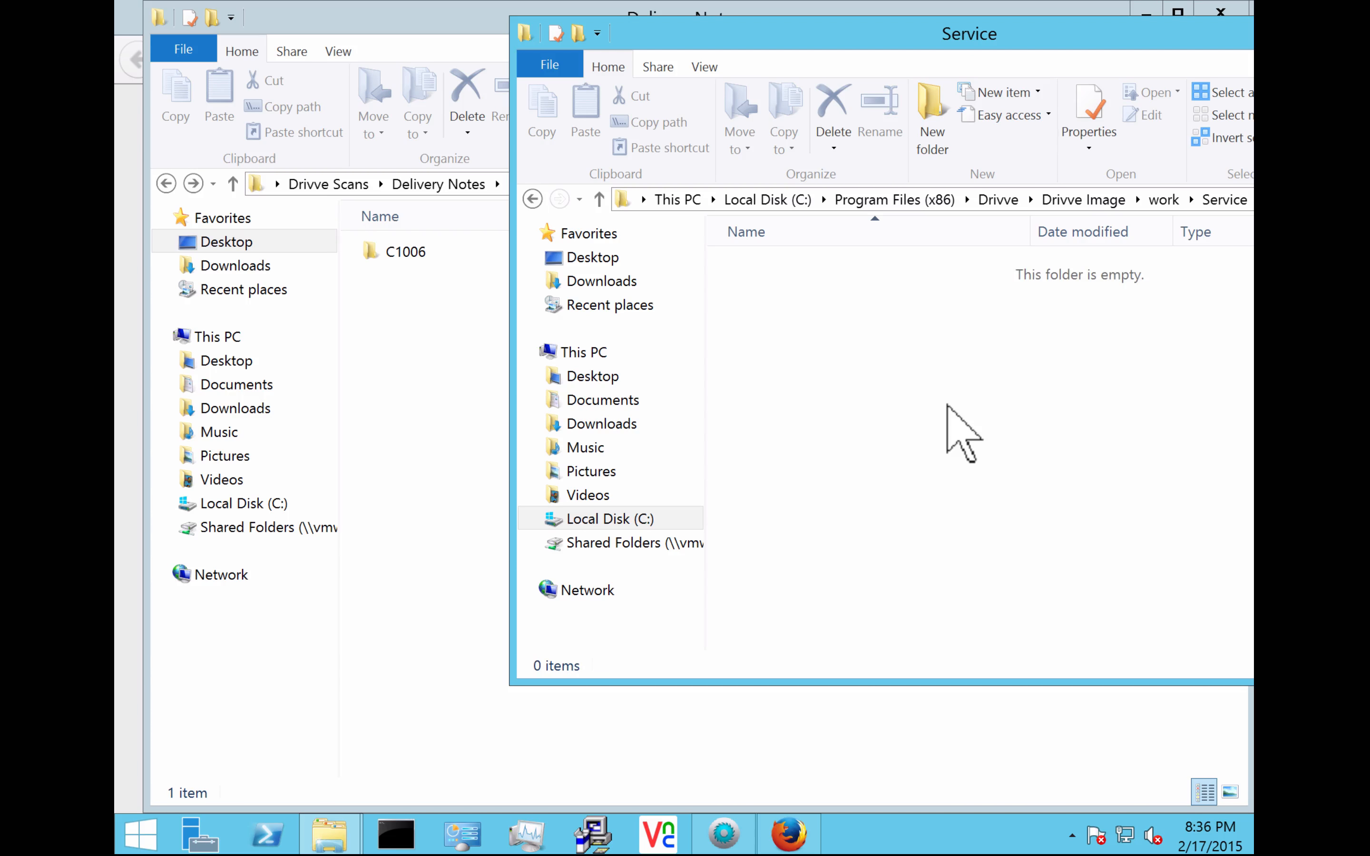
left_click(387, 291)
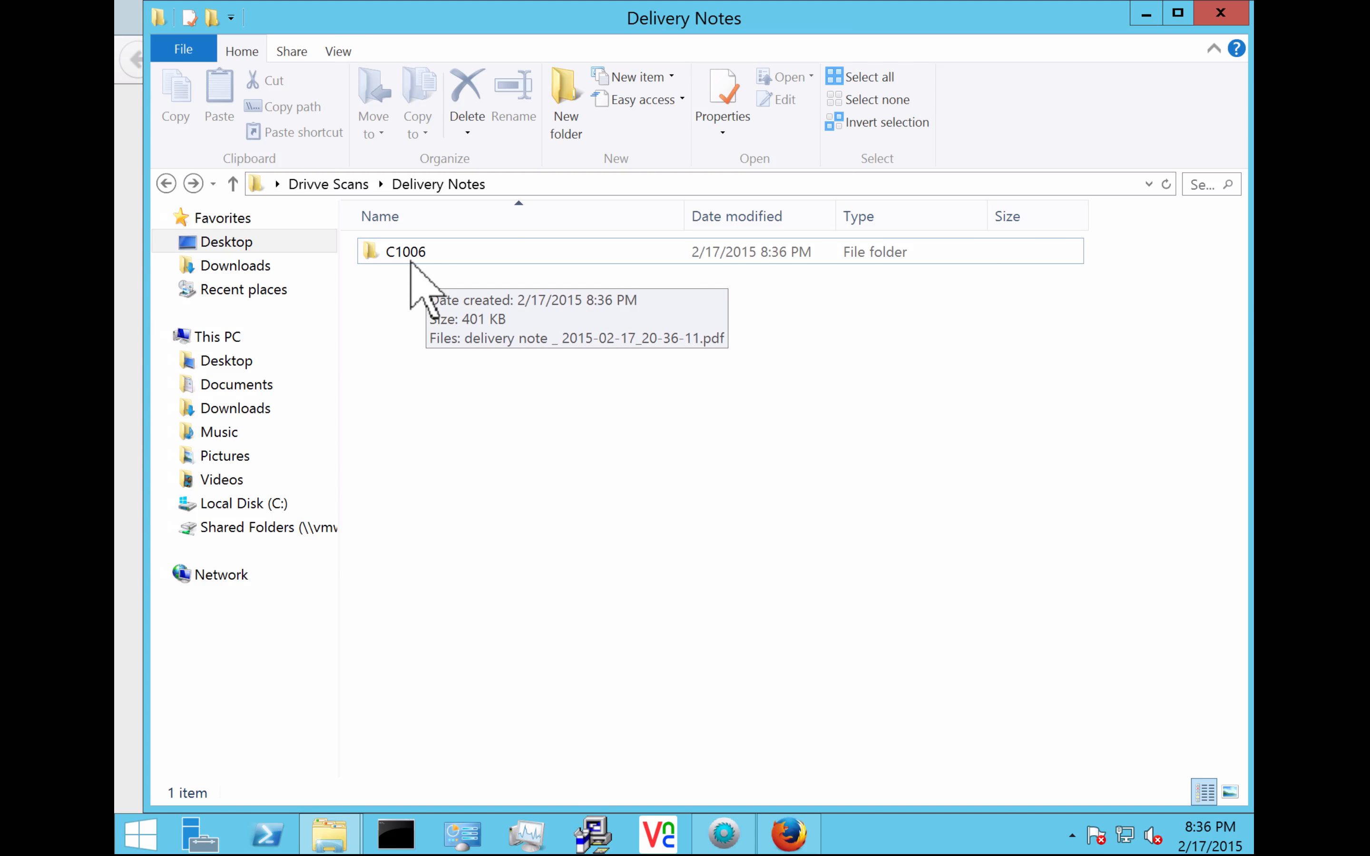
double_click(411, 267)
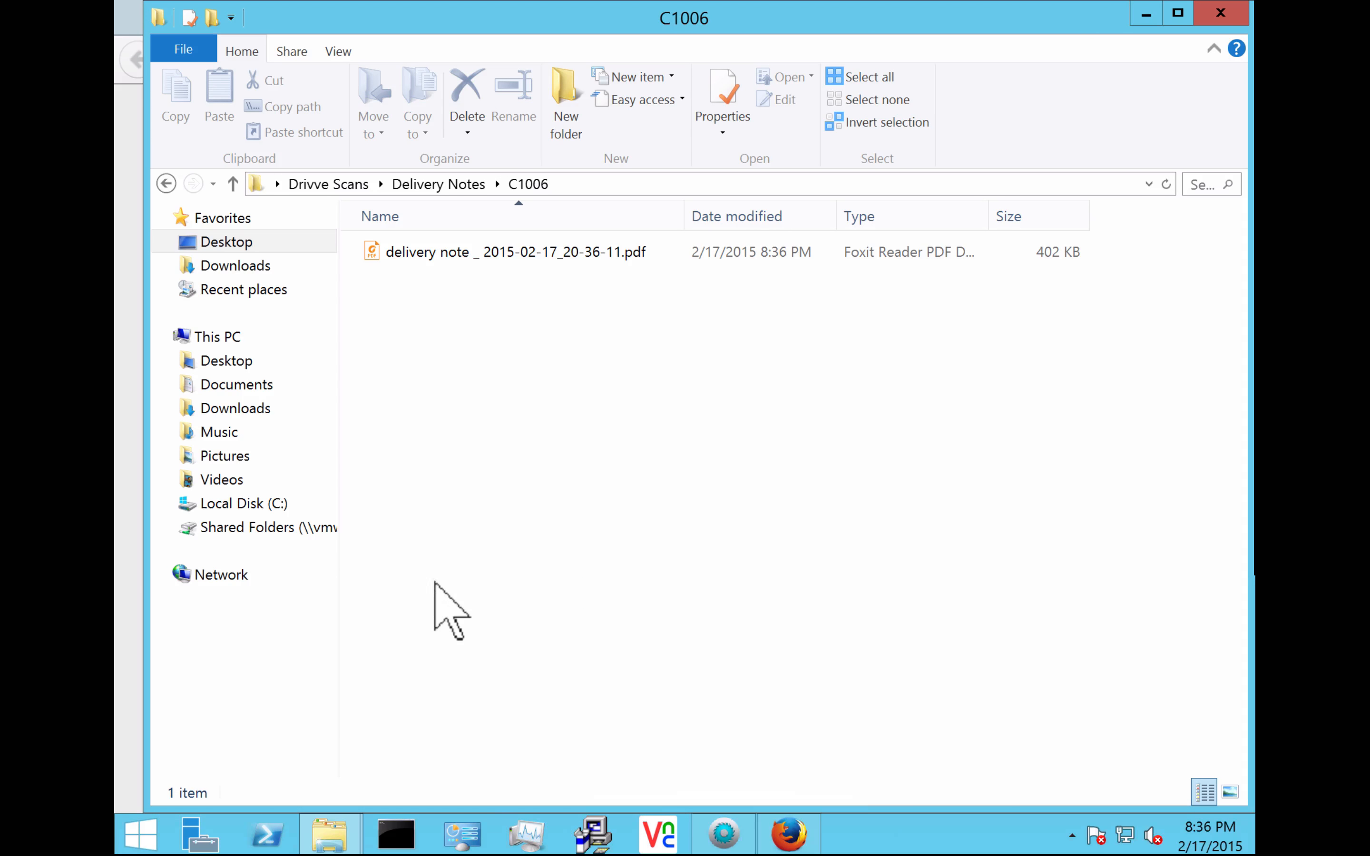
Step: Switch back to Drivve Image and view the output options of the AP and Legal profiles
left_click(724, 833)
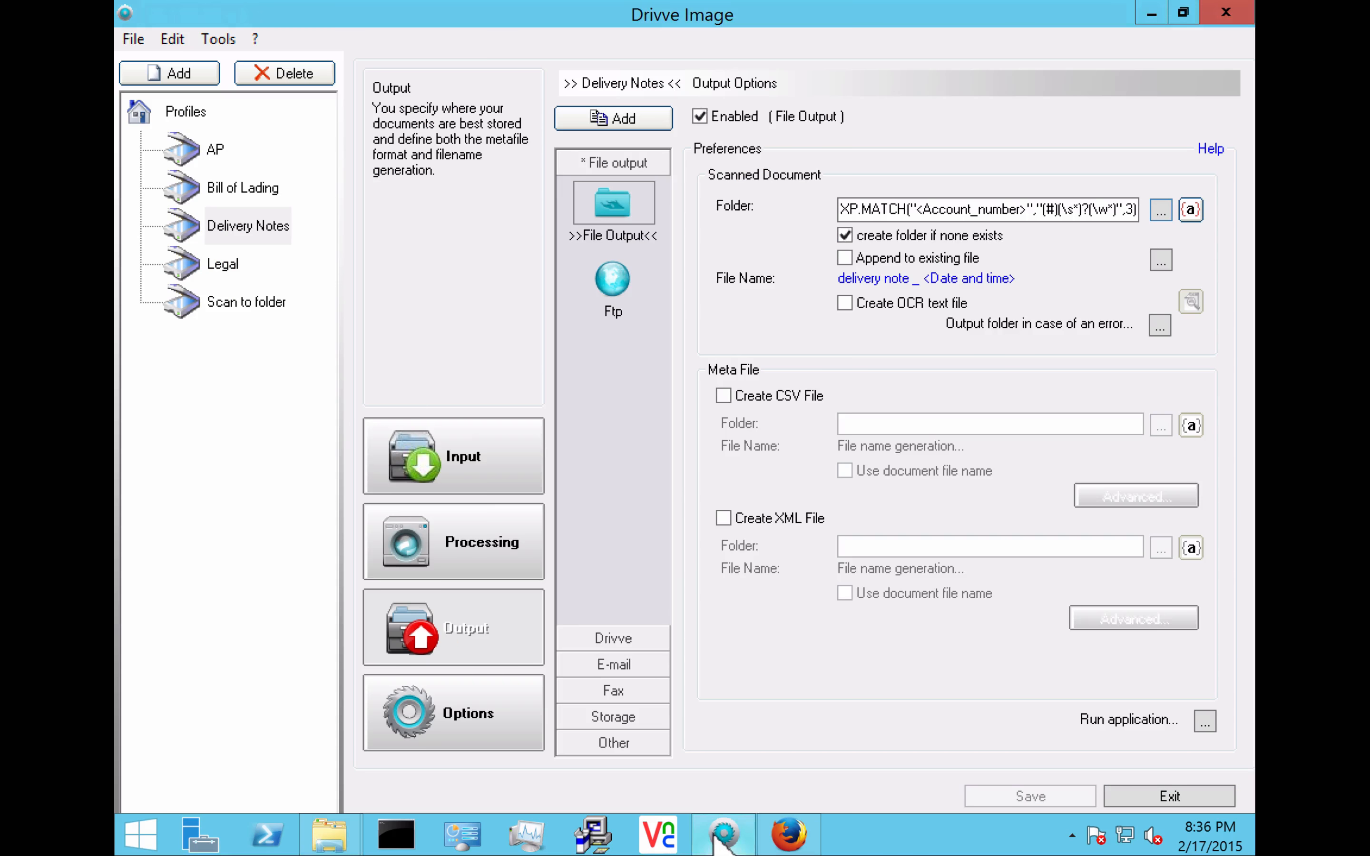
left_click(203, 226)
left_click(215, 148)
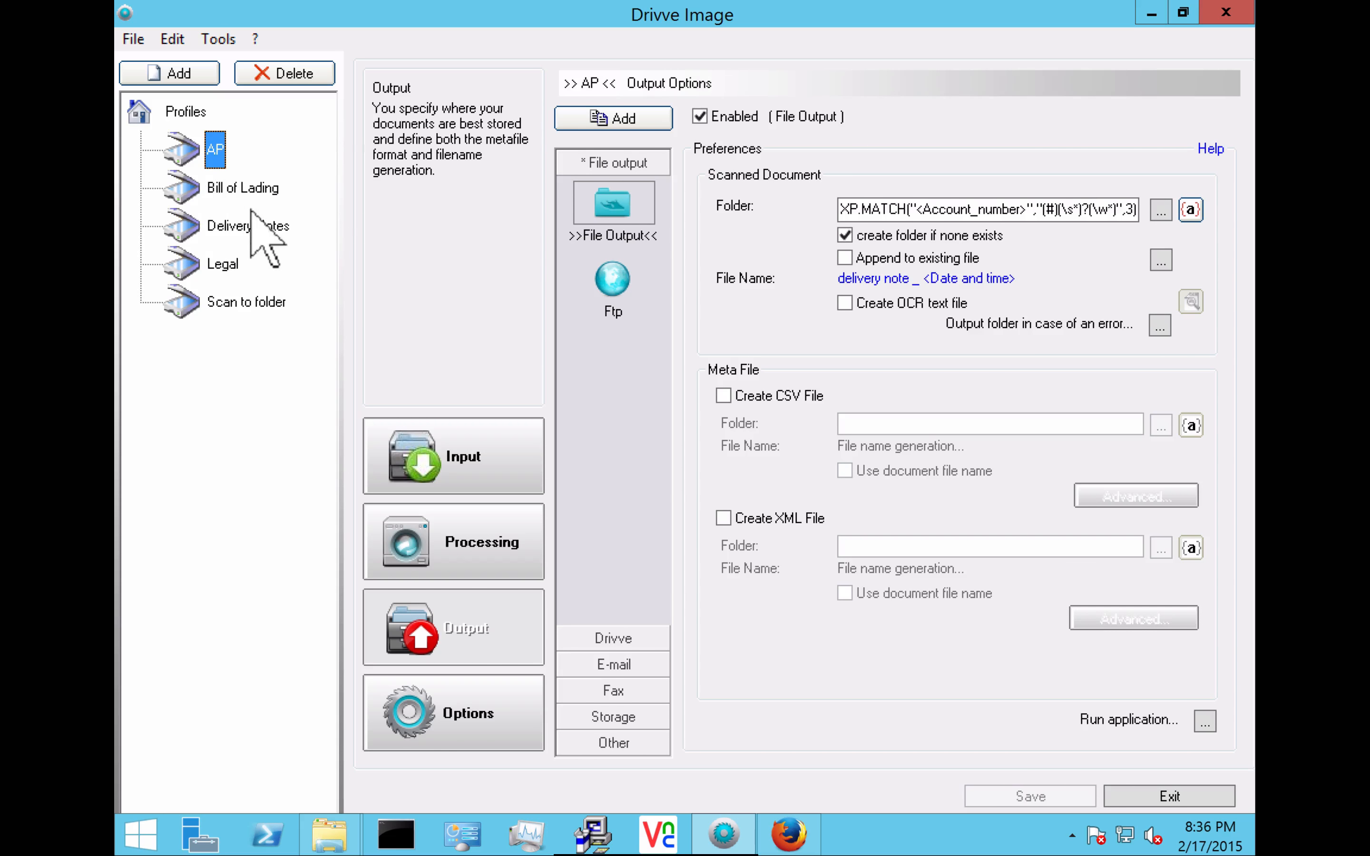
left_click(218, 270)
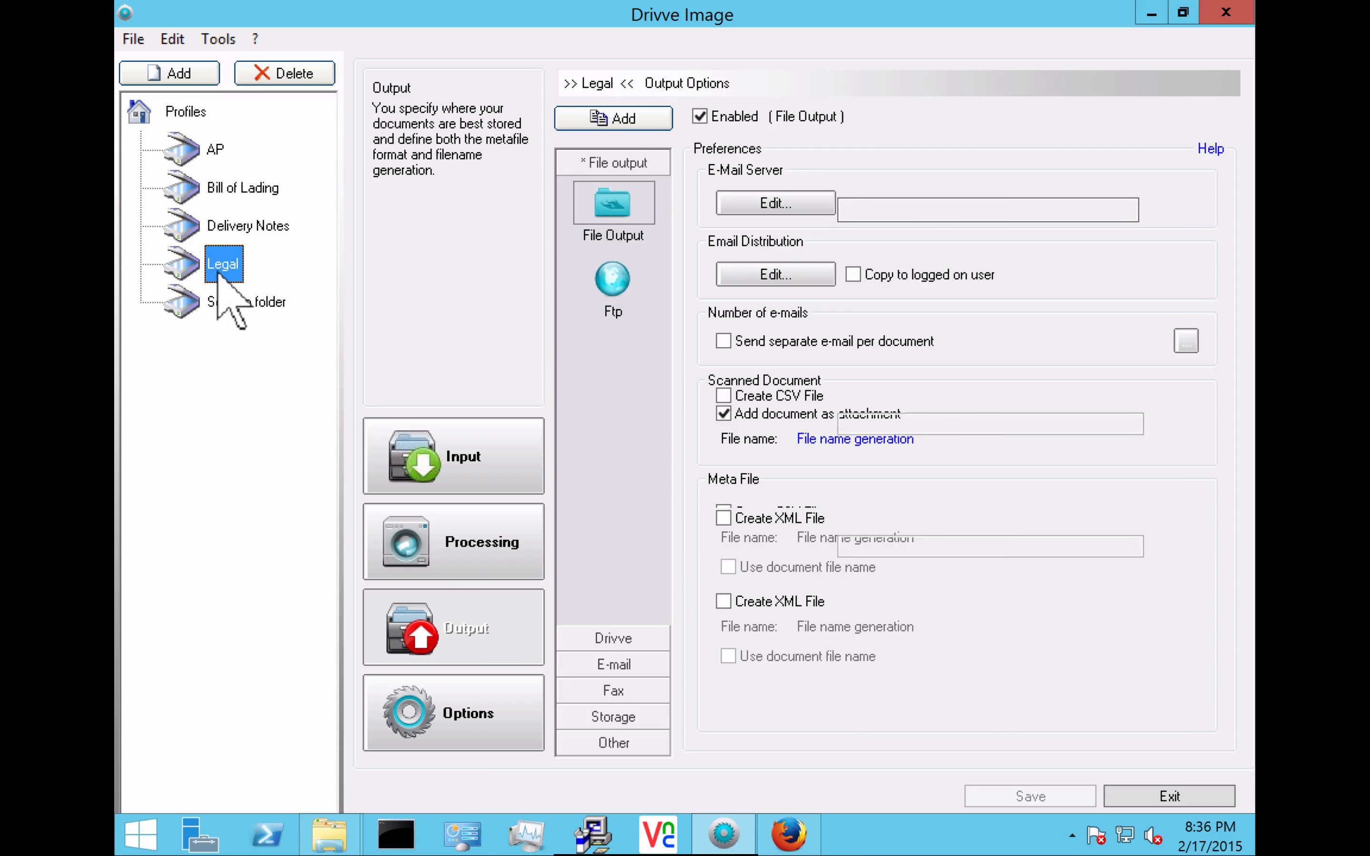